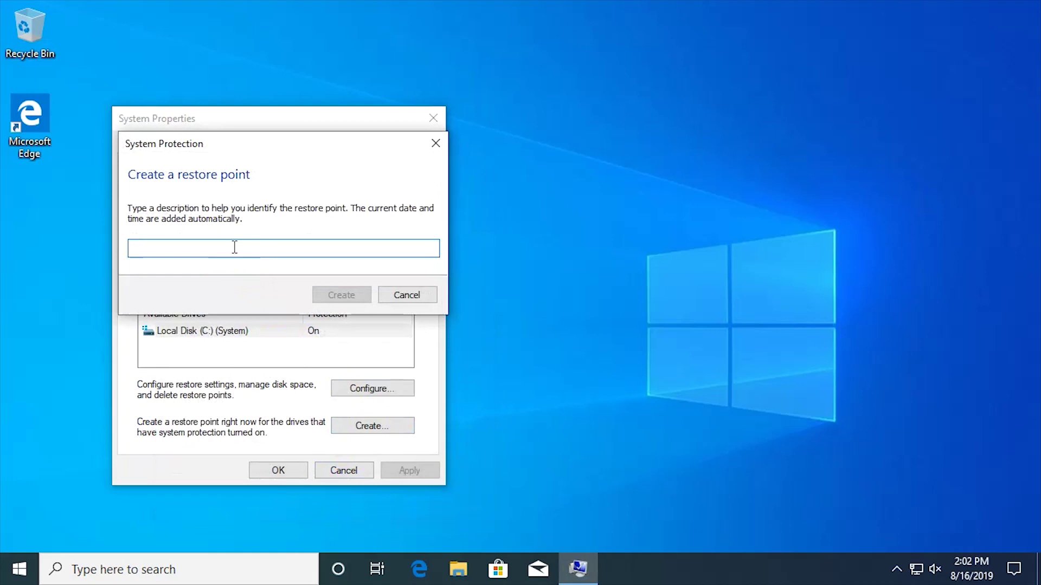
Create a restore point described as Backup and close the system protection settings
text(Backup)
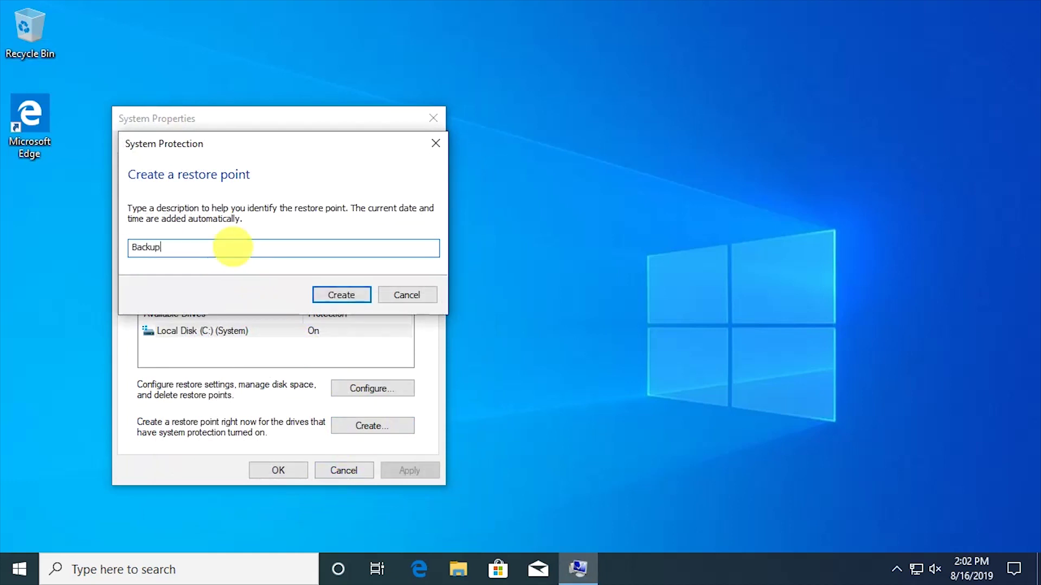
click(347, 294)
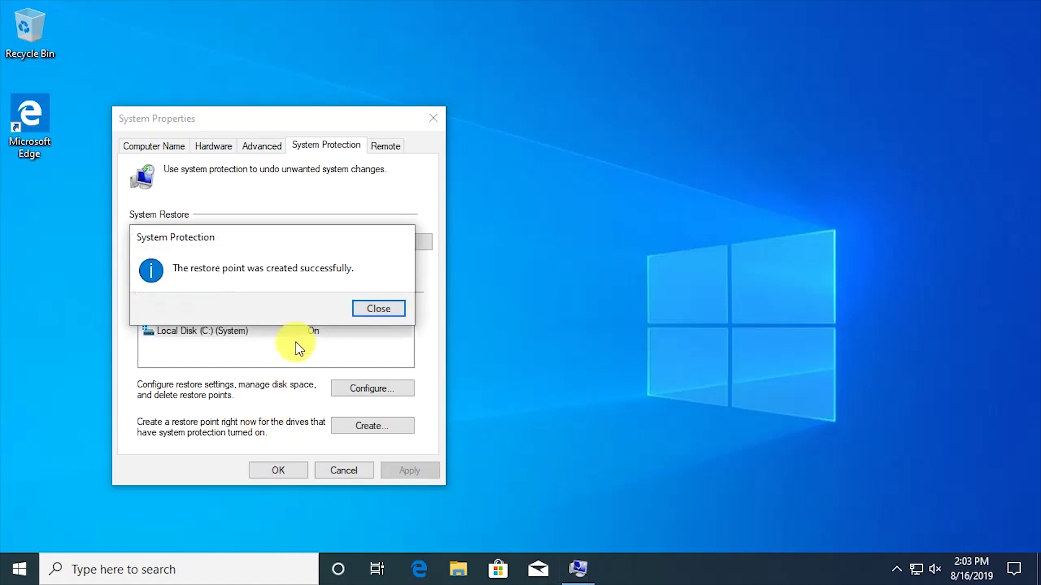
click(370, 310)
click(287, 462)
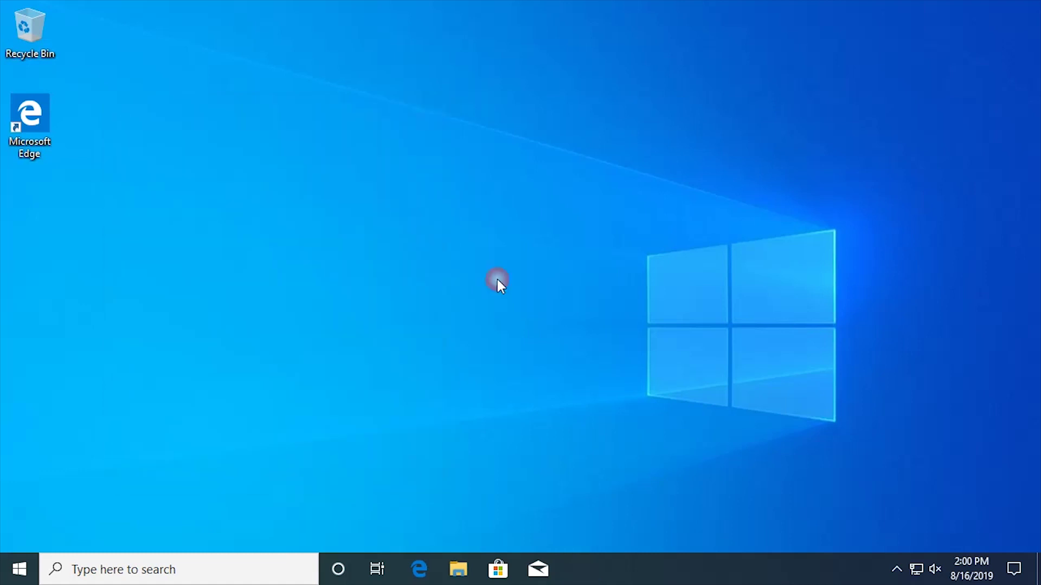
Search for update, open the Check for updates settings to examine the Windows Update status, and close them
click(21, 571)
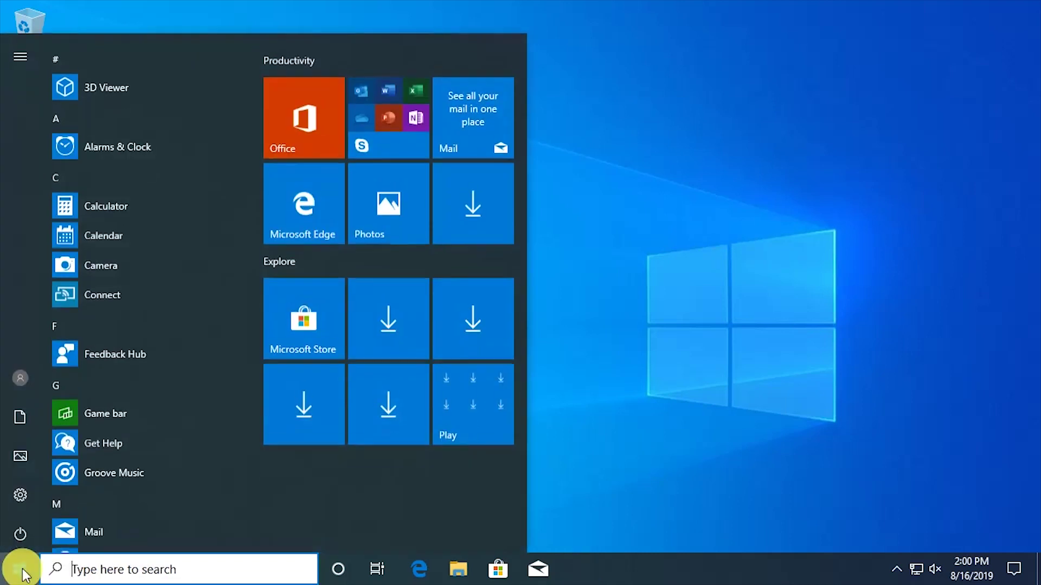
text(update)
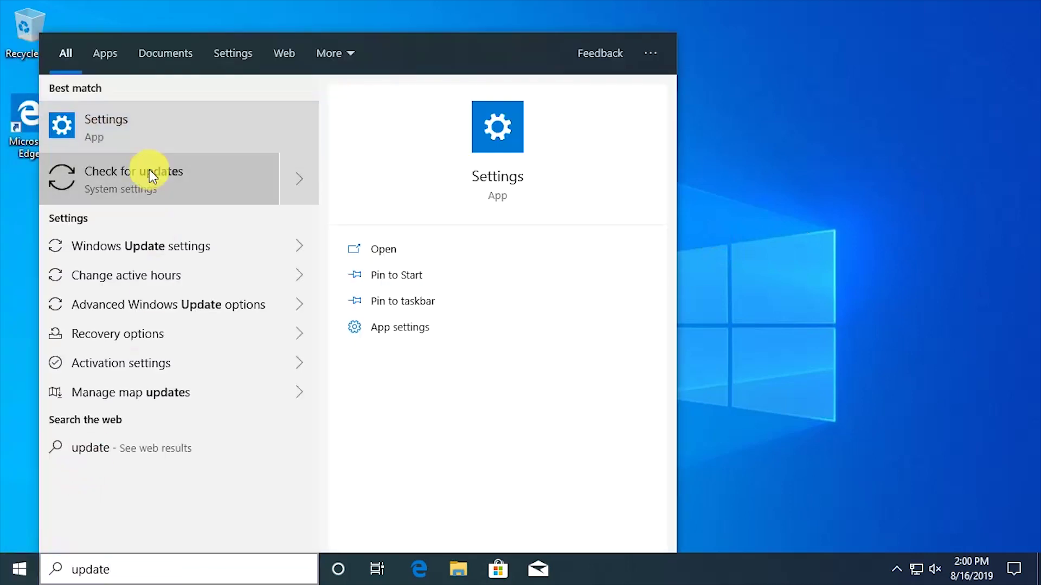
click(148, 169)
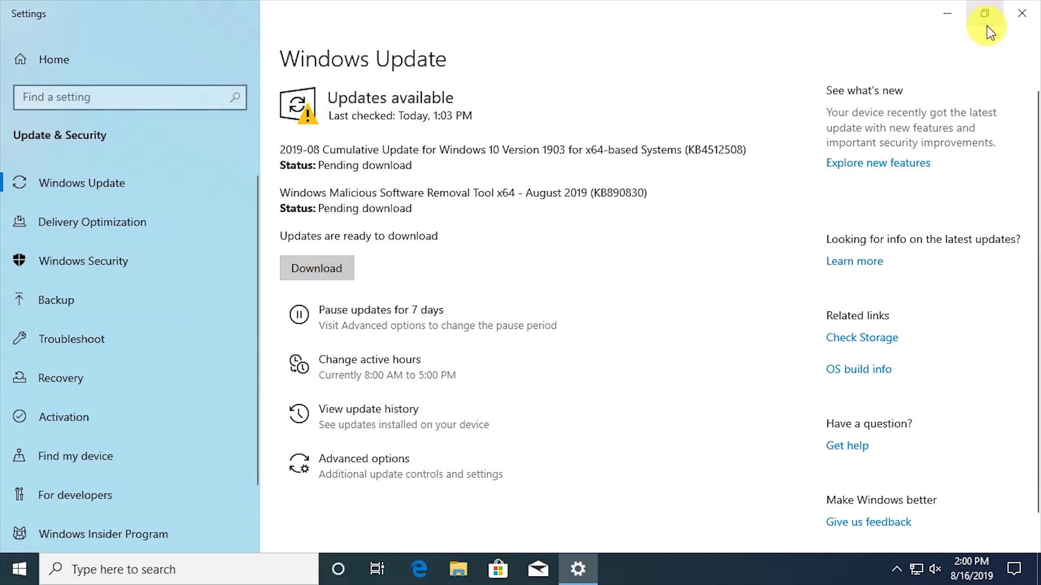
click(1021, 13)
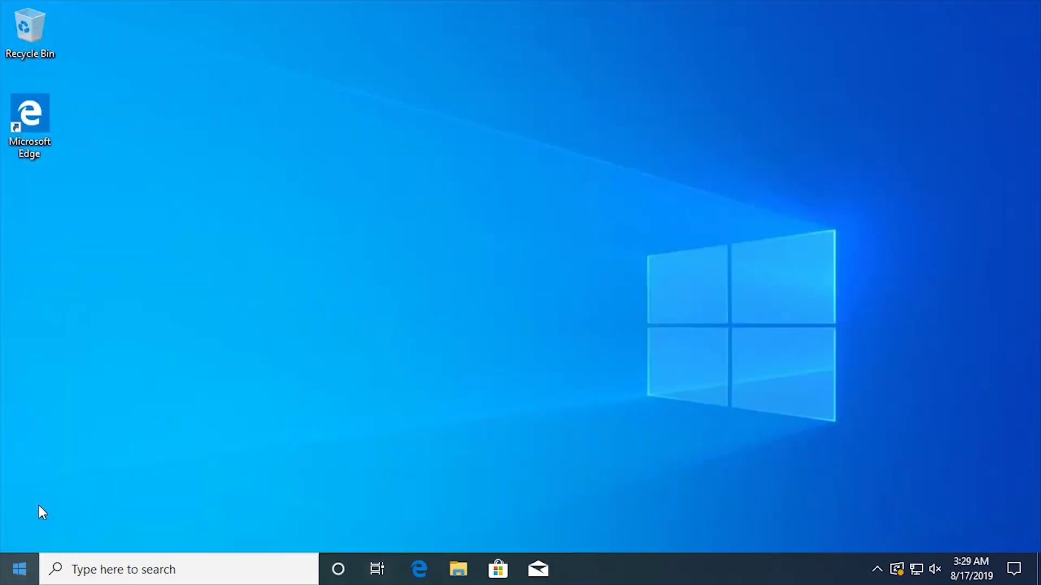
Open Defragment and Optimize Drives and run the optimization on the C: drive
click(20, 566)
text(der)
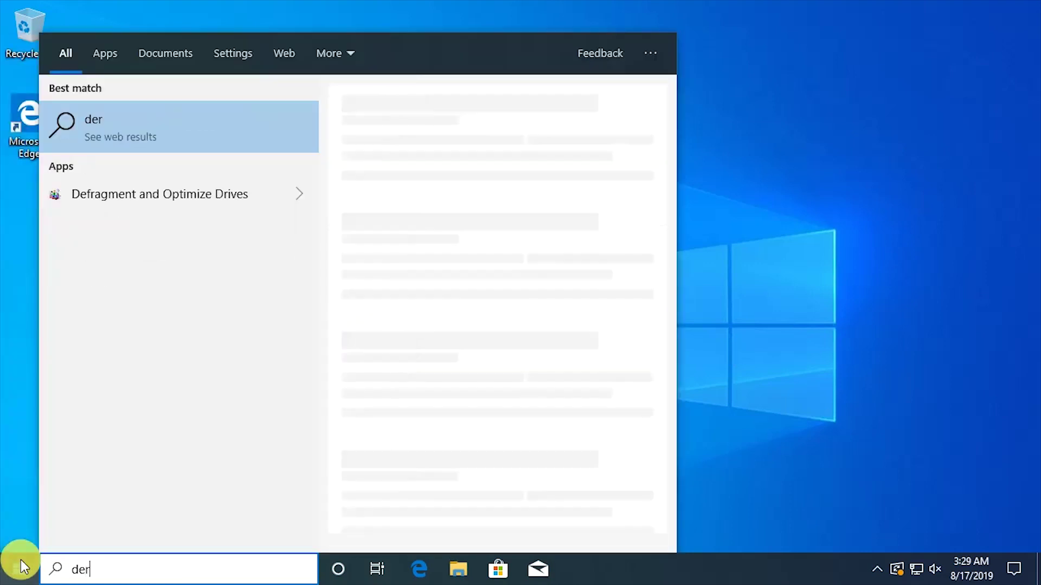
text(fragment)
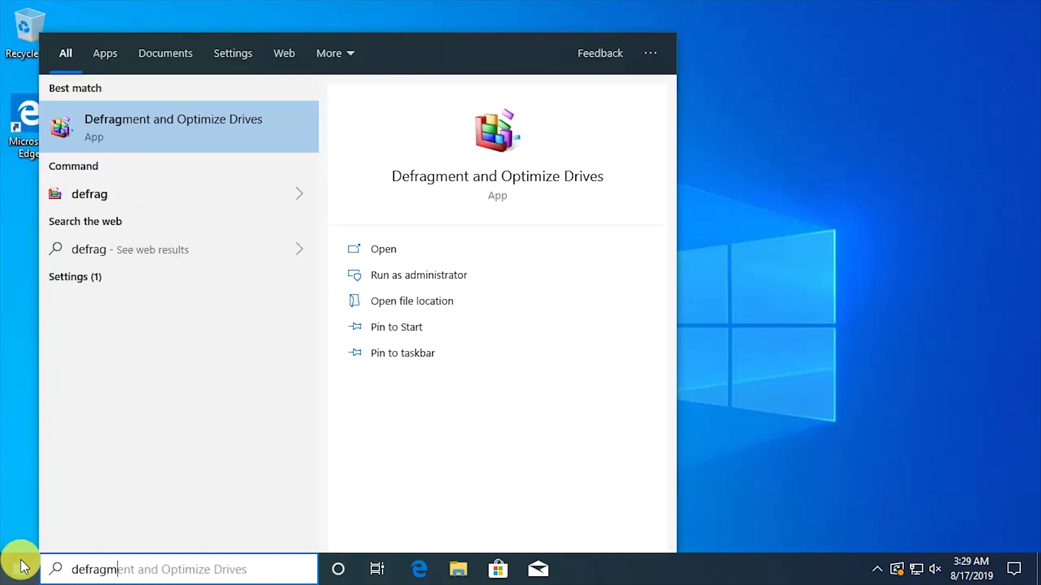
click(160, 122)
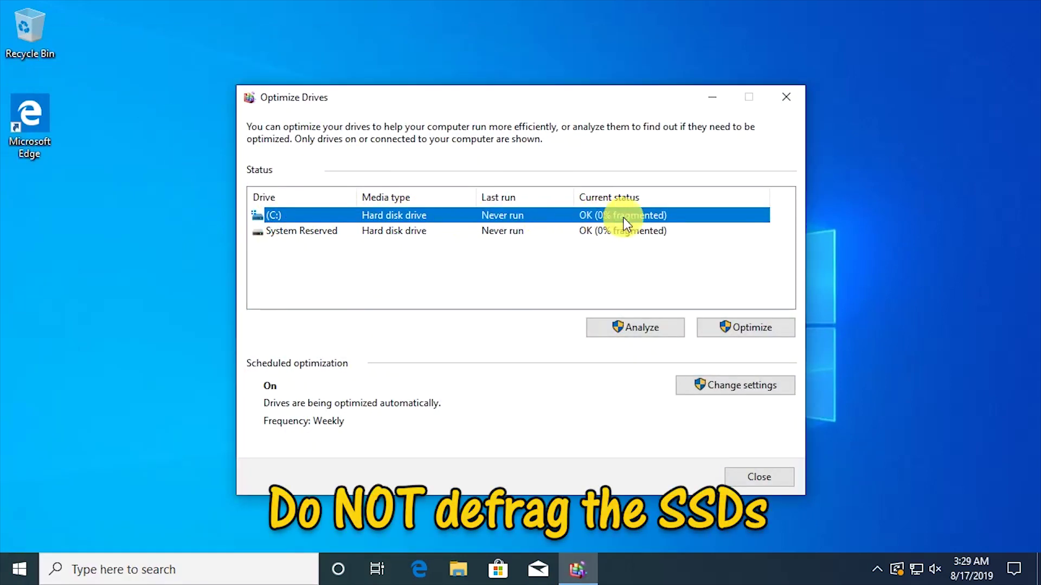
click(304, 231)
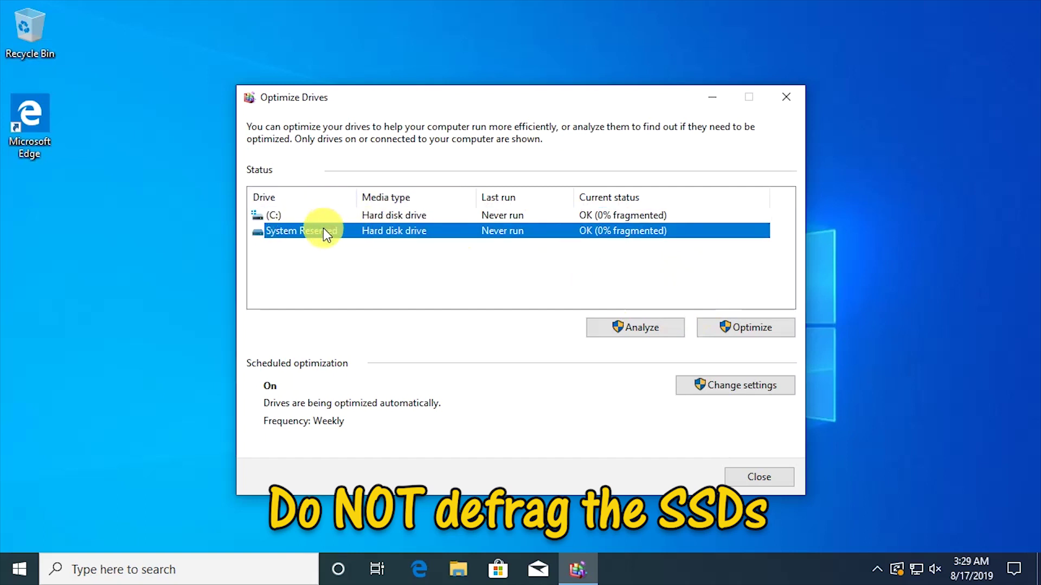
click(323, 217)
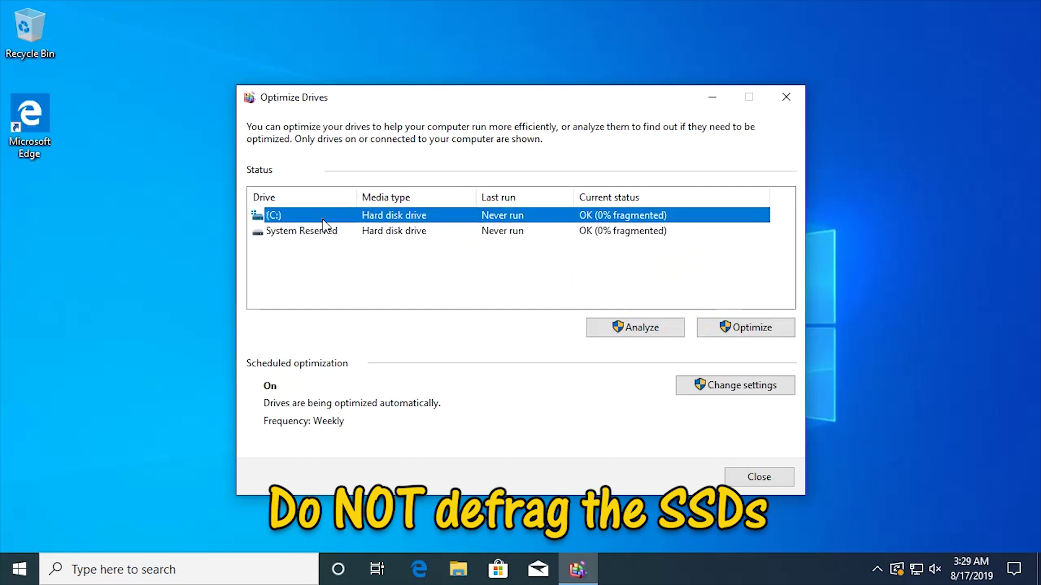
click(759, 329)
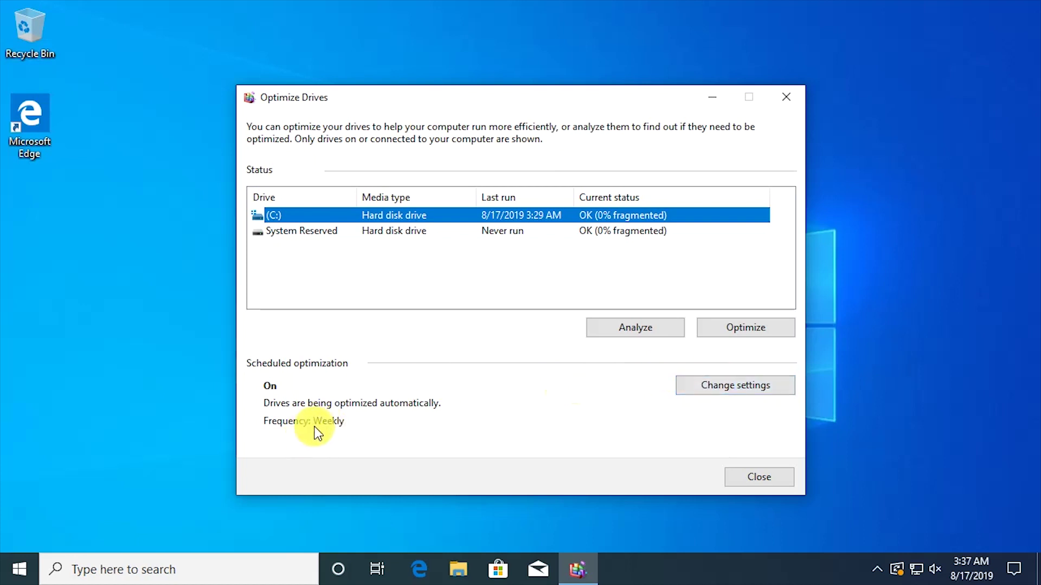
Turn off the scheduled drive optimization and close the Optimize Drives window
click(720, 388)
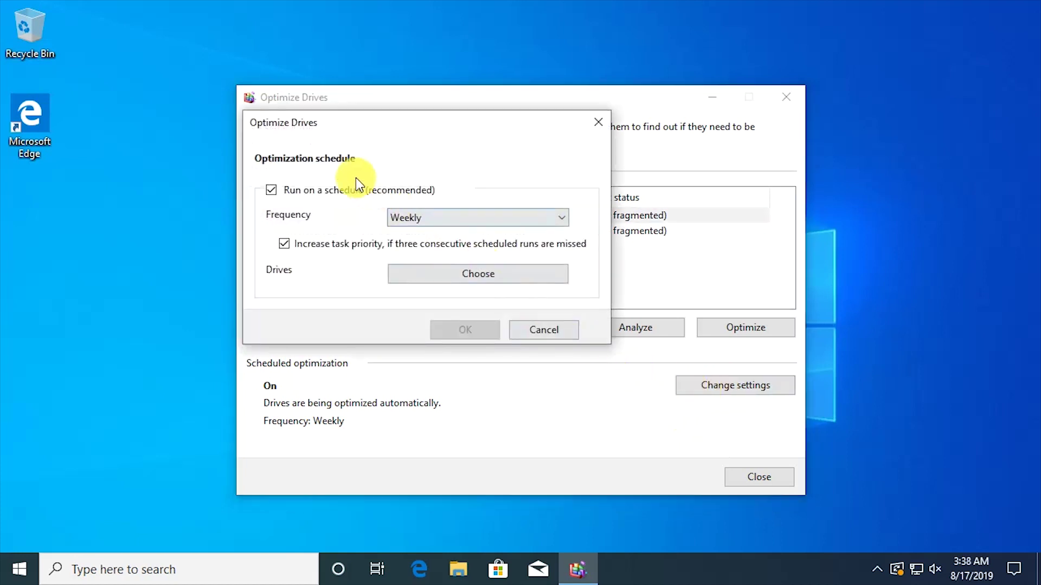
click(349, 190)
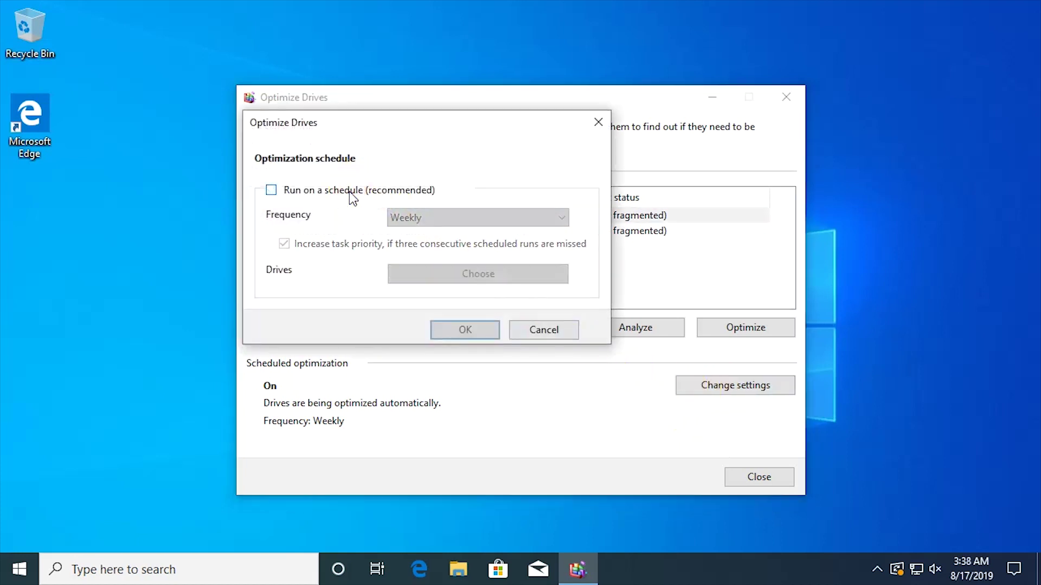
click(471, 333)
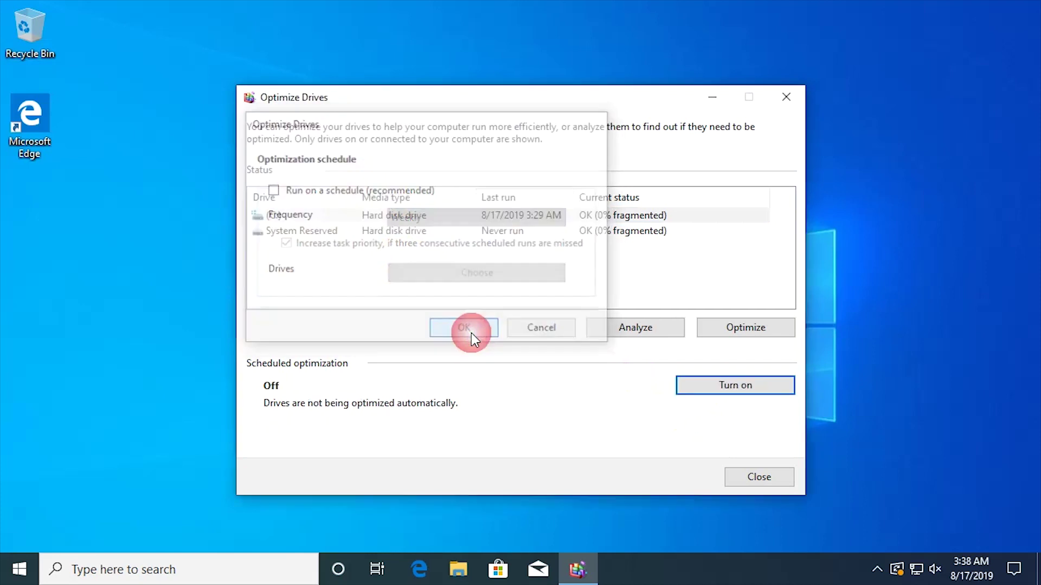
click(789, 101)
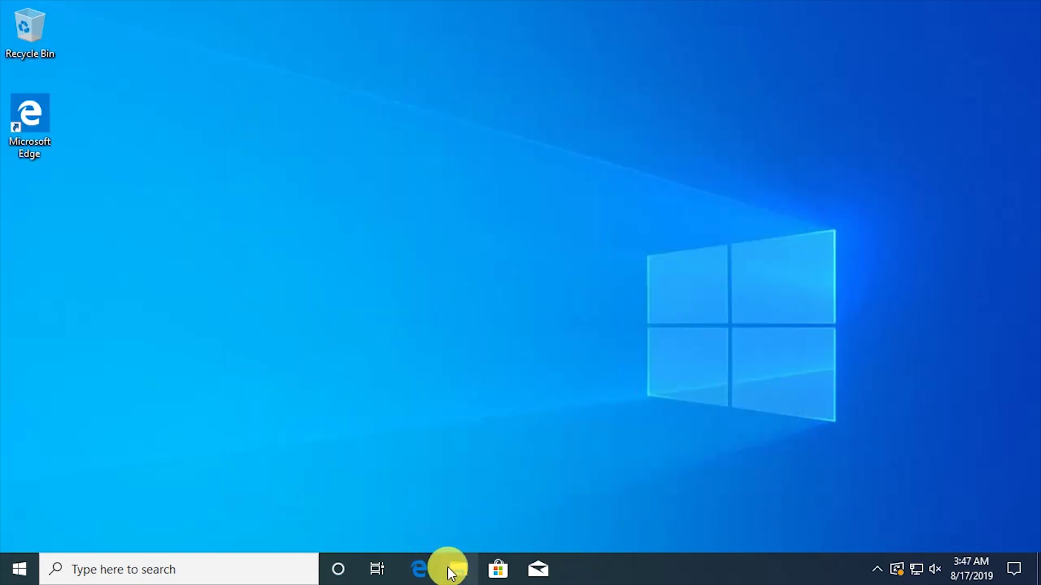
Open Disk Cleanup from the properties of Local Disk (C:) and extend it to system files
click(453, 566)
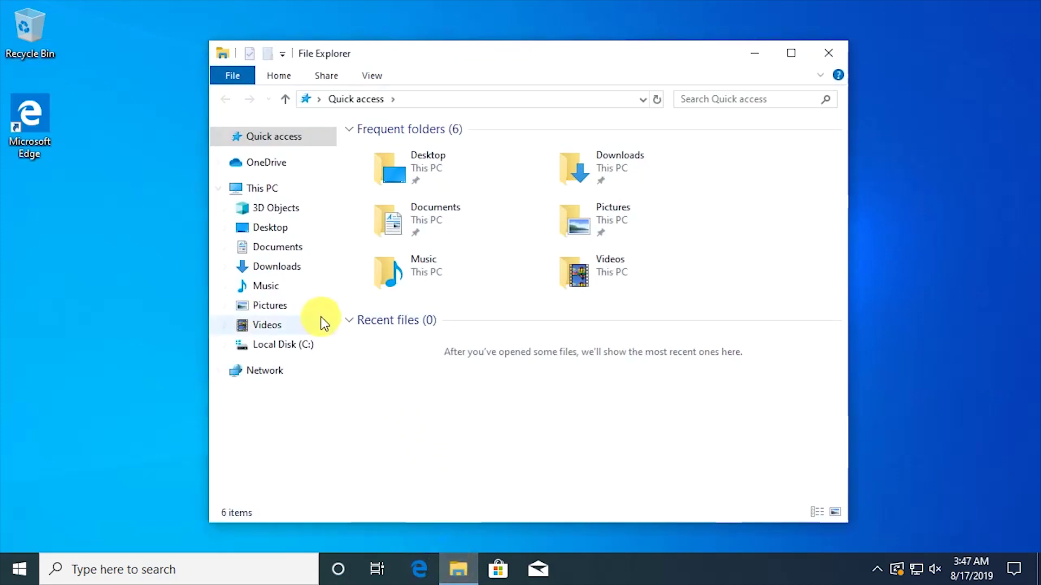
click(260, 190)
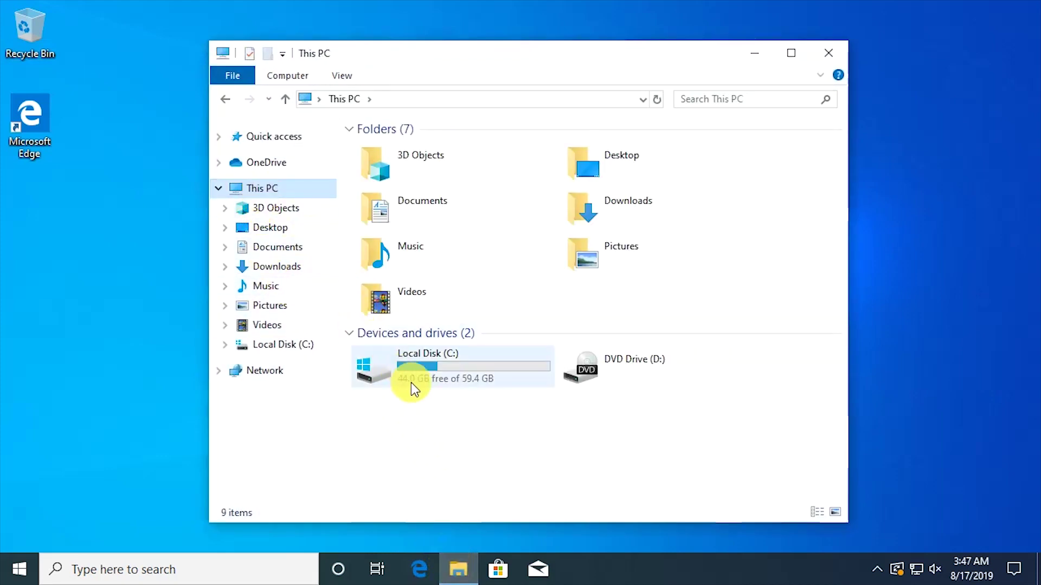
right_click(420, 370)
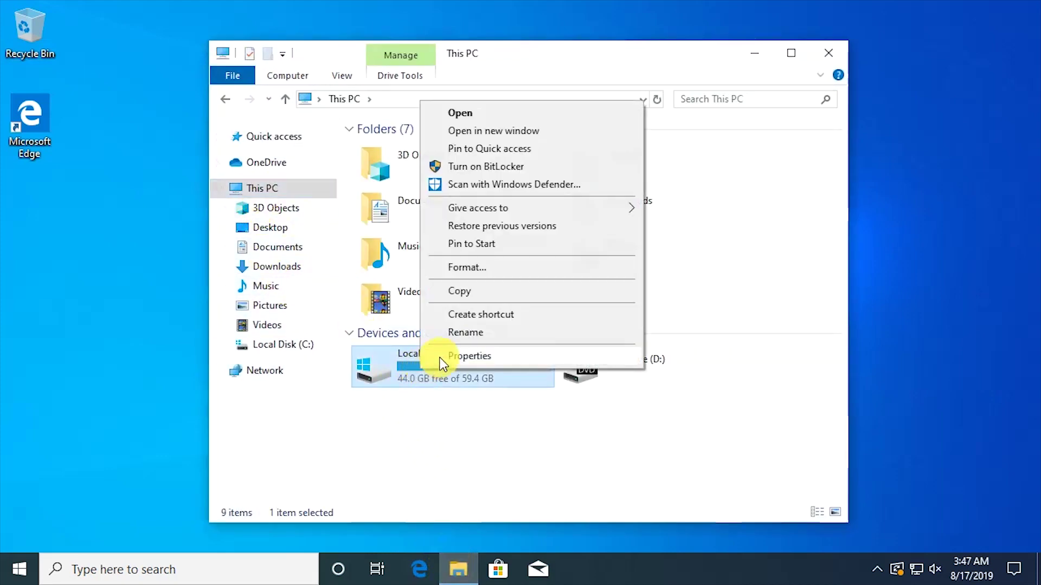
click(441, 356)
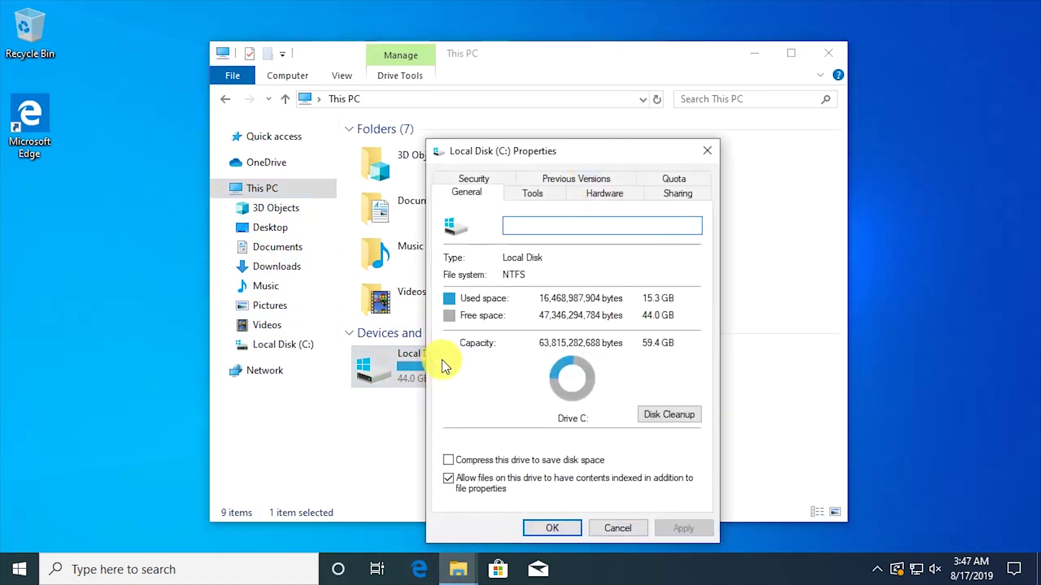
click(643, 414)
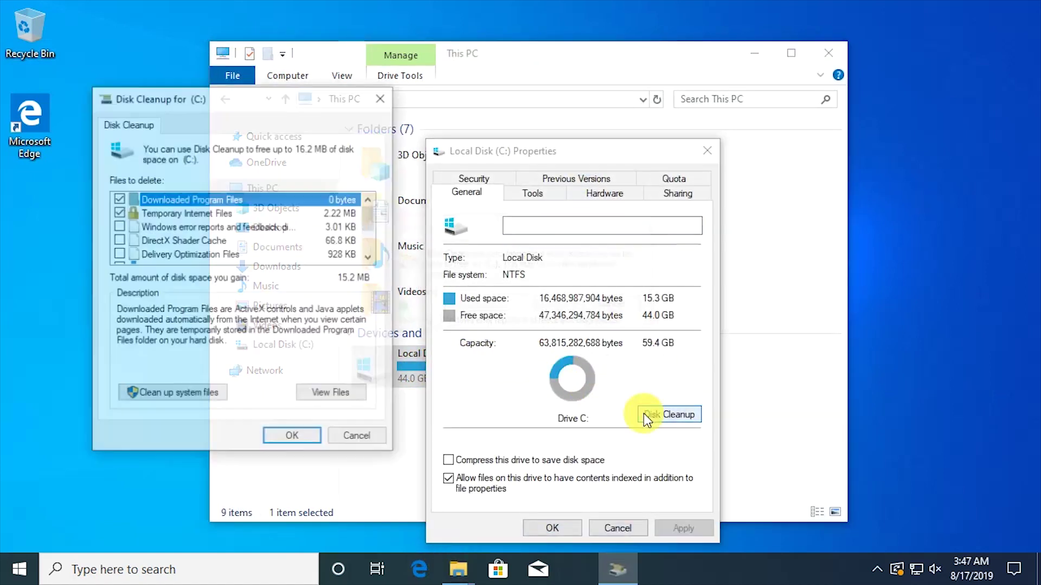
click(148, 399)
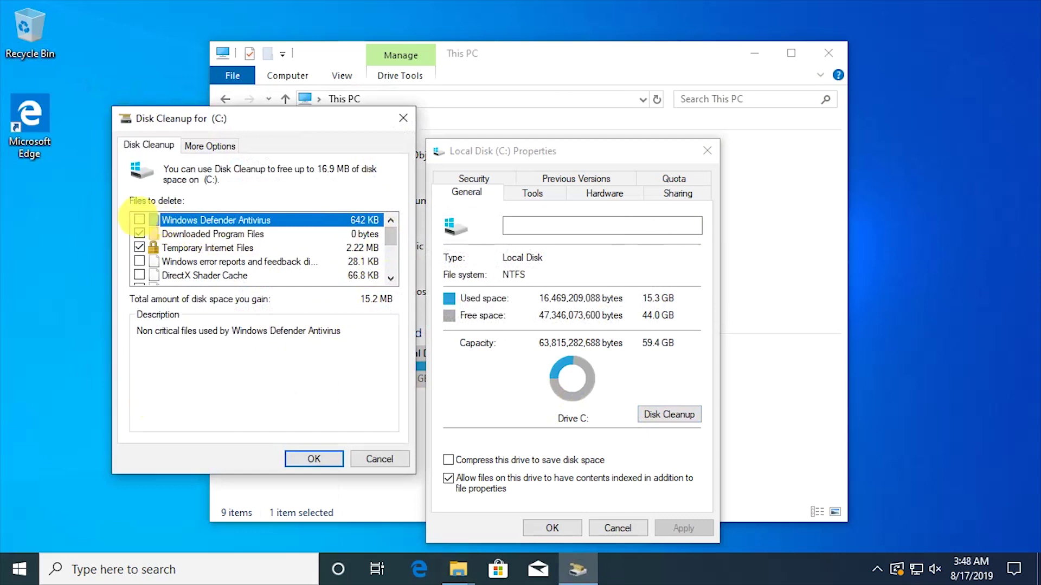
Mark all the listed file categories for cleanup, permanently delete the files, and close the drive's properties and File Explorer
click(139, 220)
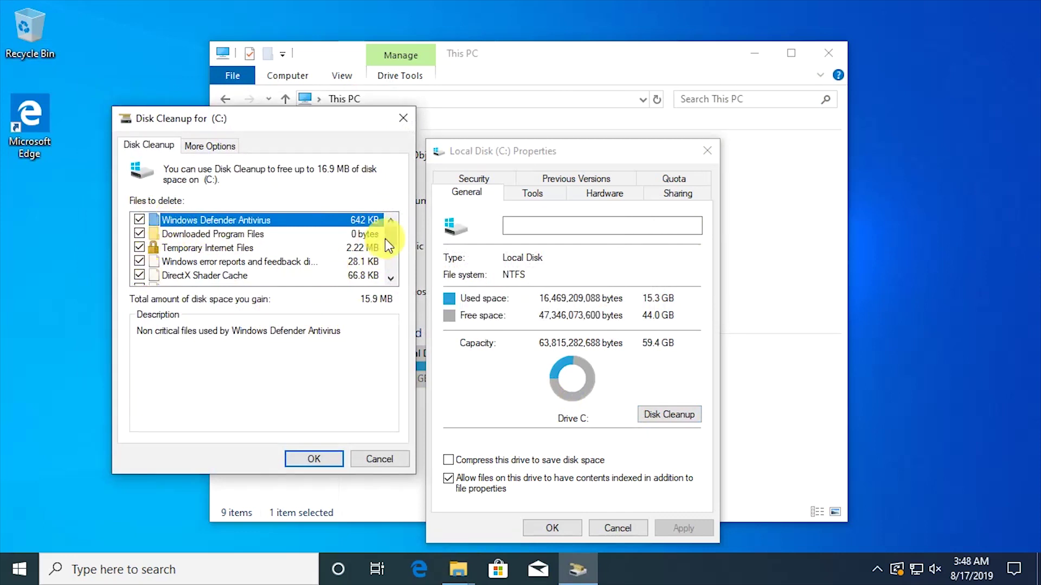
scroll(362, 255, down, 2)
click(141, 249)
click(140, 261)
click(140, 275)
drag(391, 265, 404, 239)
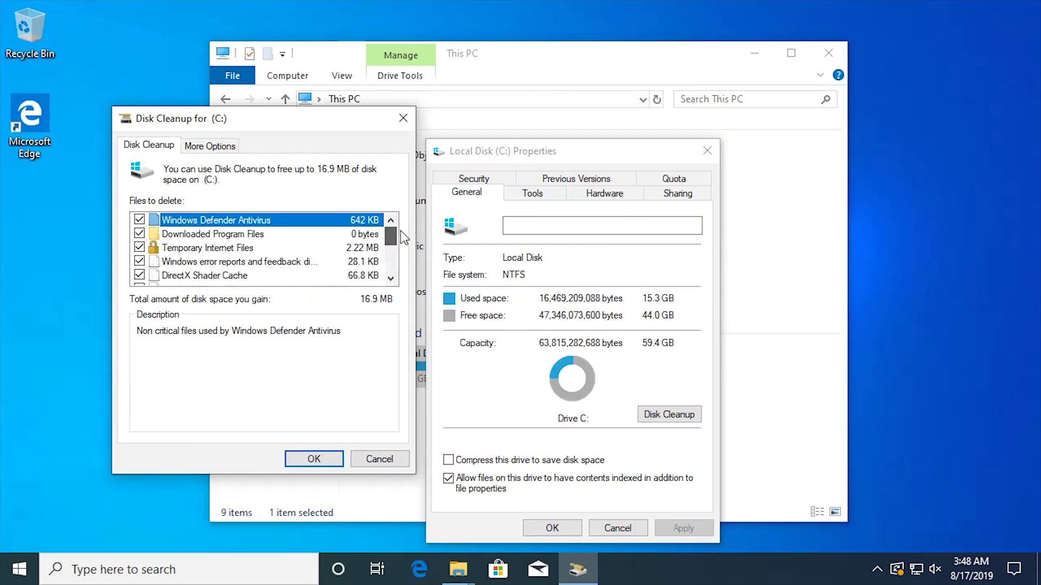
click(326, 457)
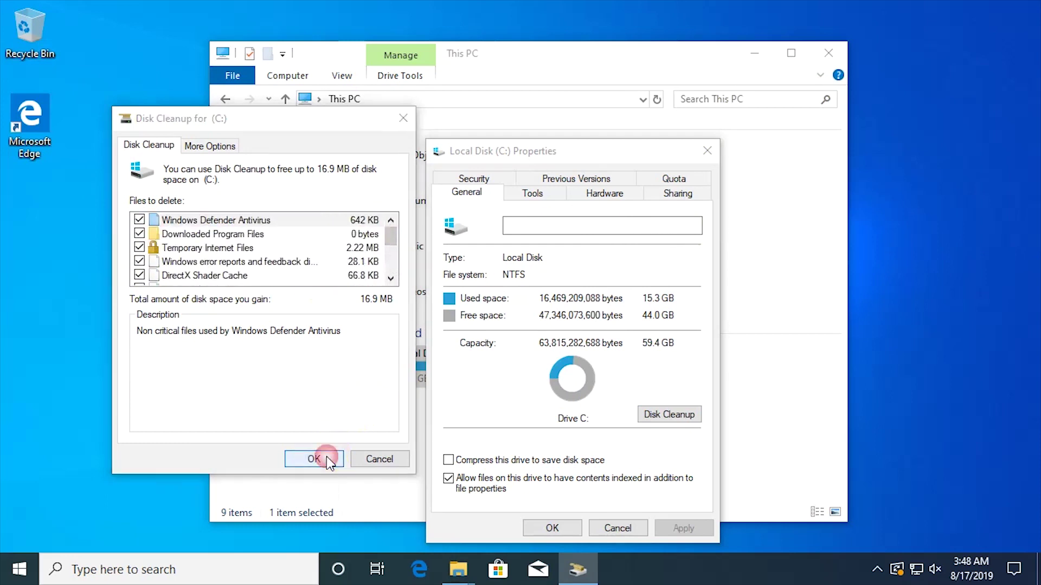
click(534, 298)
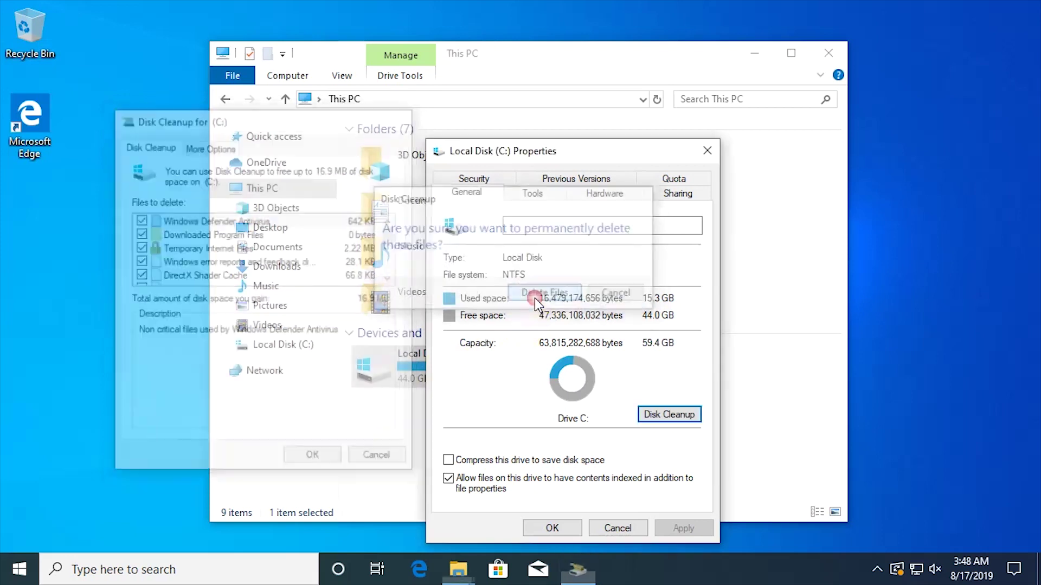
click(551, 528)
click(826, 54)
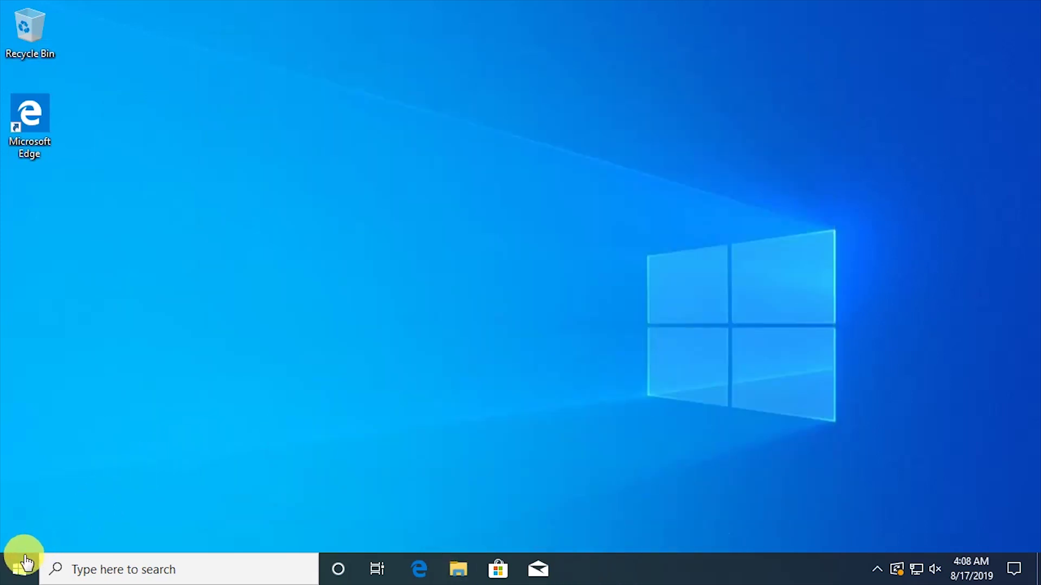
Open the user's temporary files folder by running %temp%
right_click(27, 569)
click(61, 487)
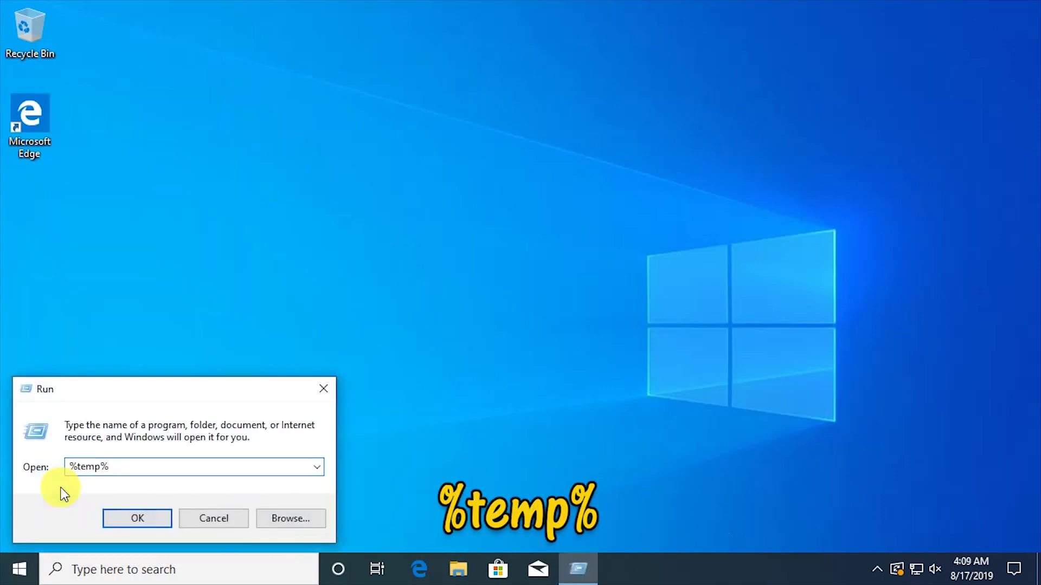
text(%temp%)
click(125, 516)
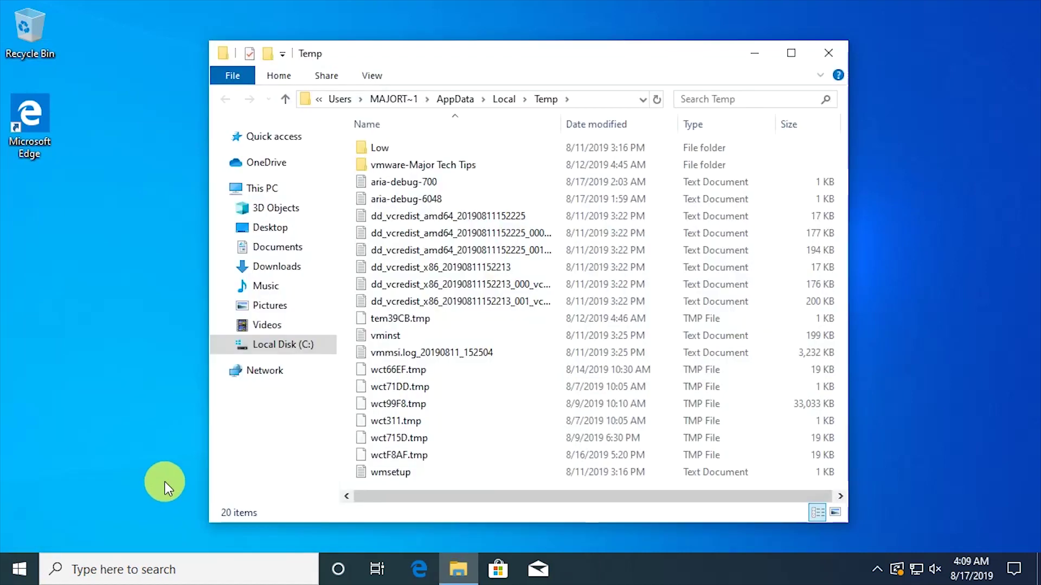
Delete all files and folders in the Temp folder, skipping all items that are in use
click(390, 271)
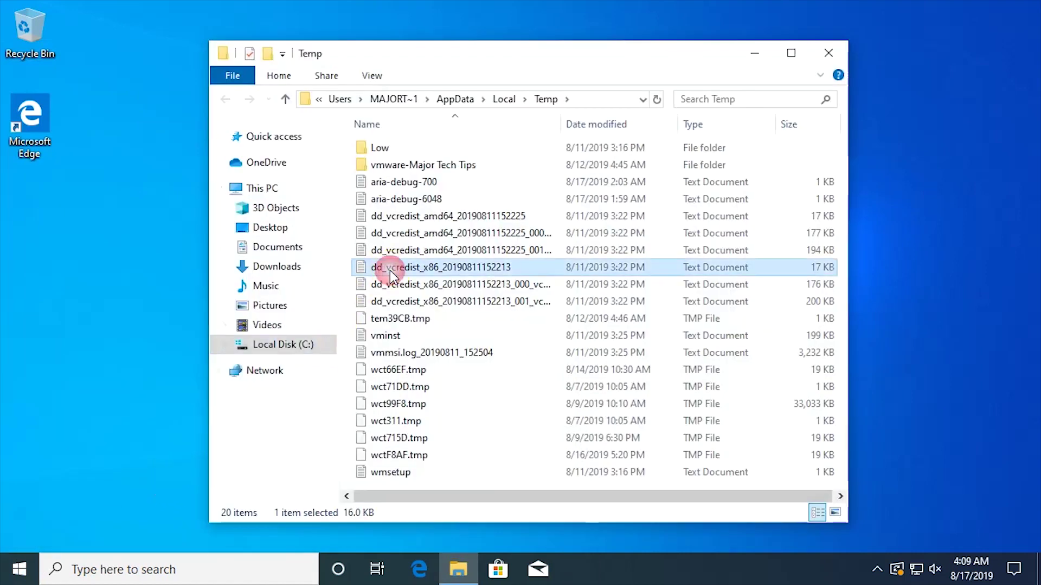
key(ctrl+a)
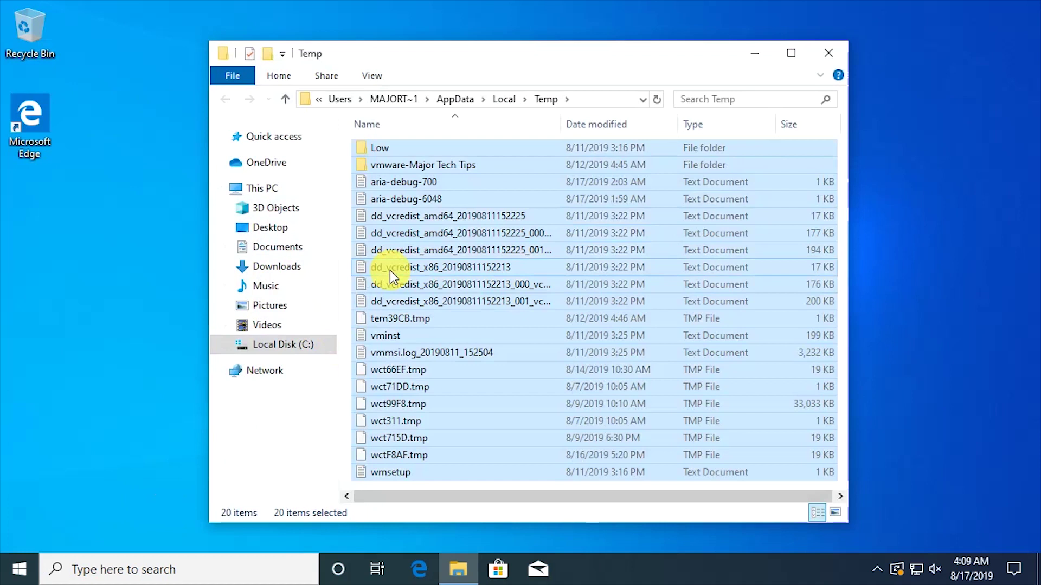
right_click(389, 271)
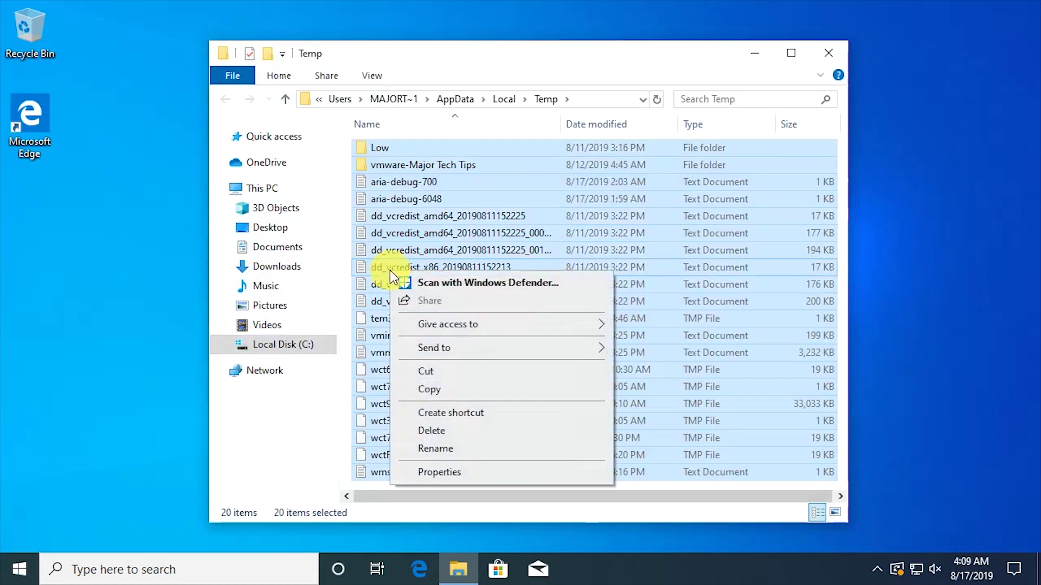
click(433, 431)
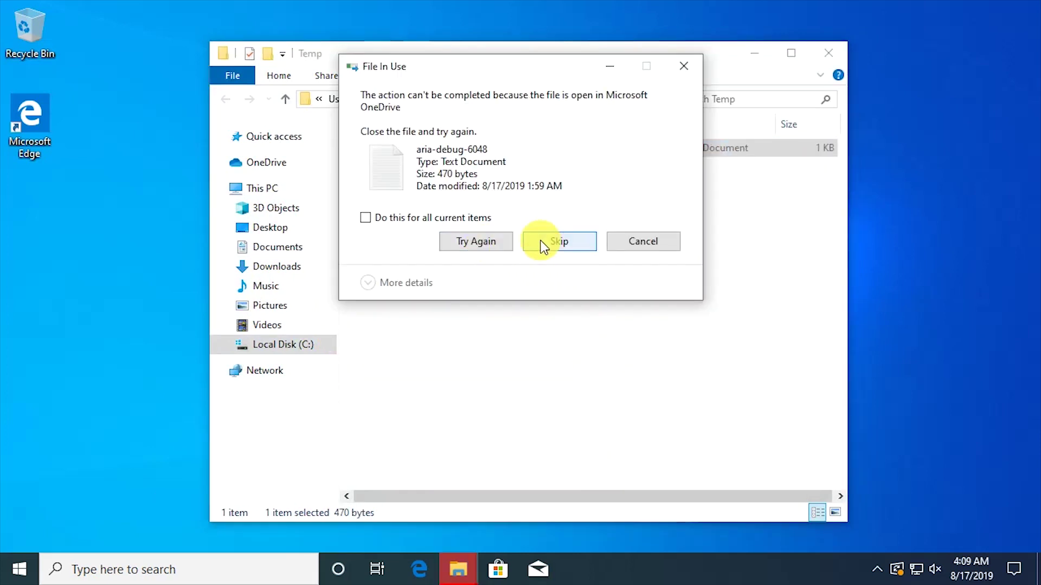
click(376, 222)
click(557, 242)
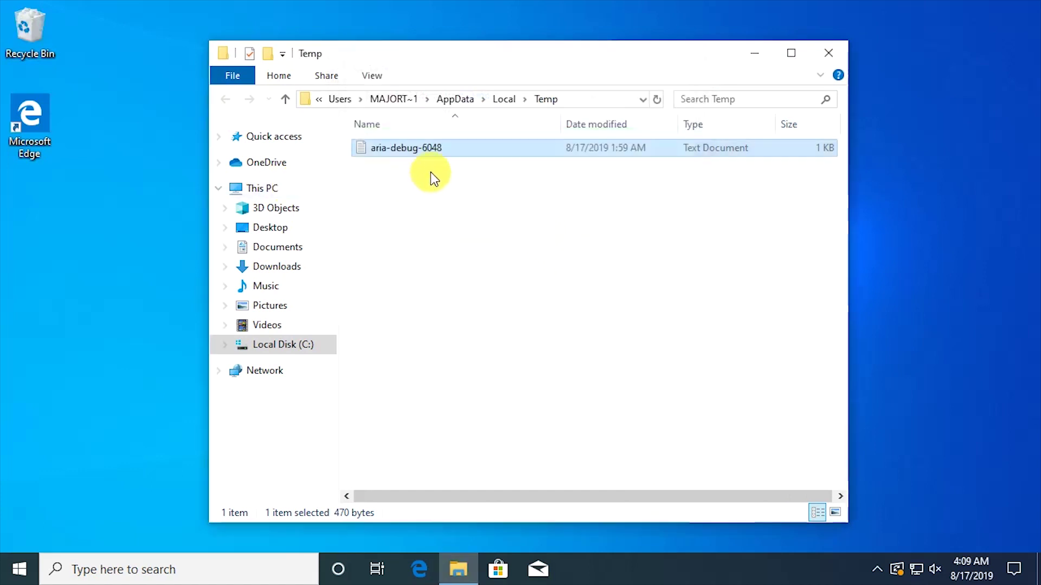
Close the user's Temp folder and open the Windows Temp folder by running temp
click(838, 55)
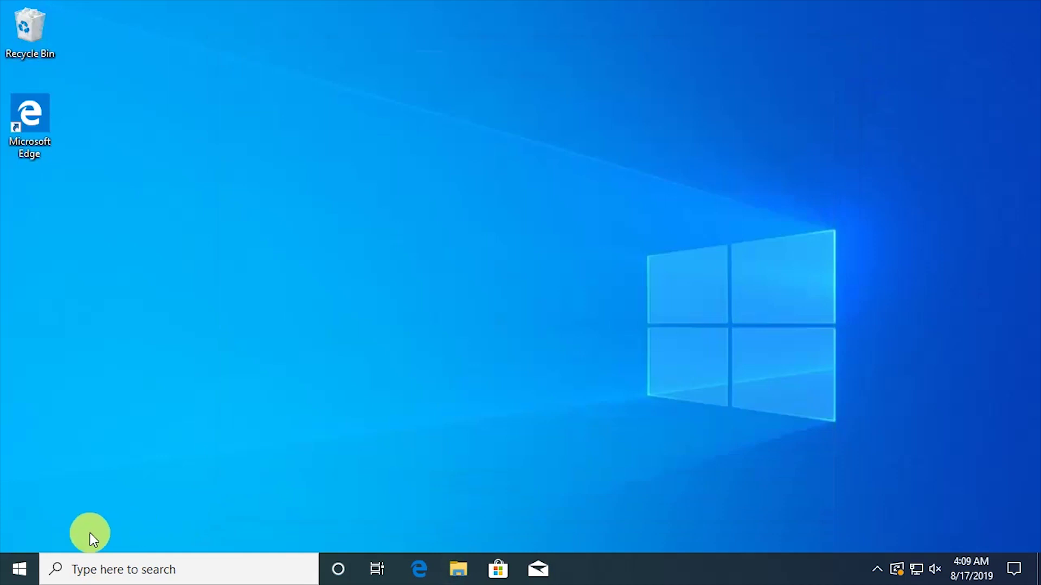
right_click(23, 564)
click(50, 477)
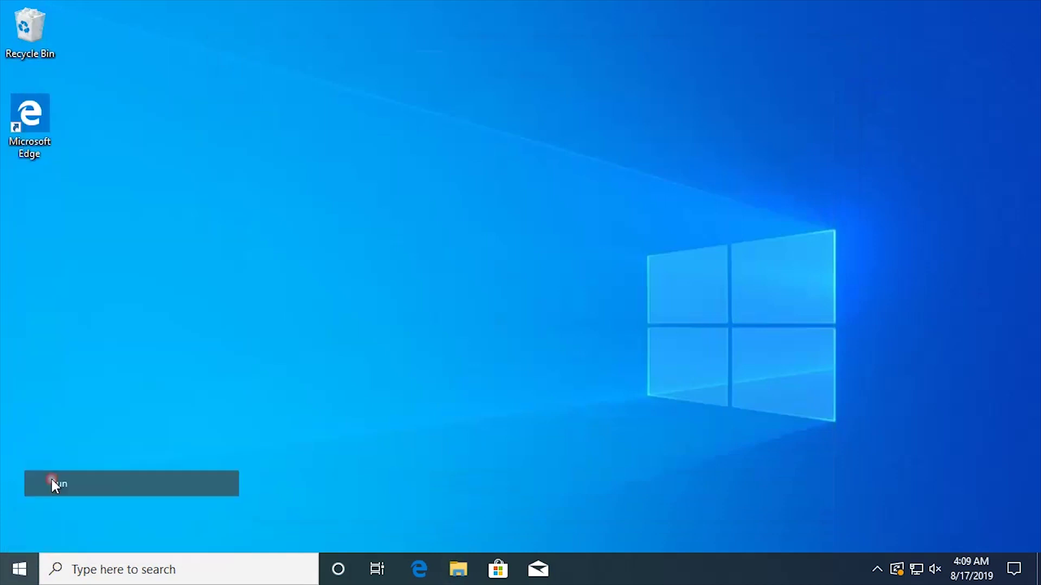
text(temp)
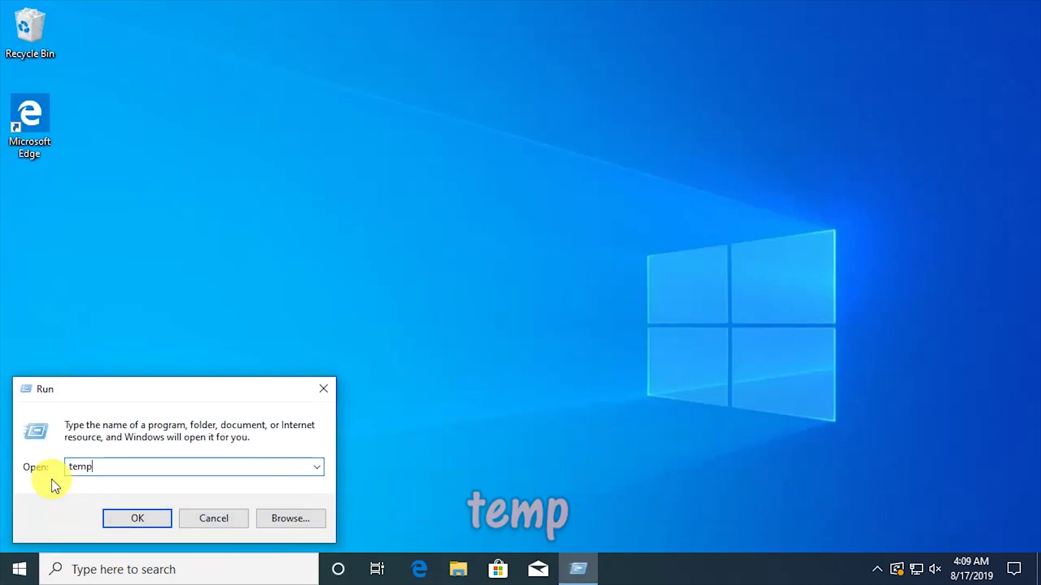
key(Return)
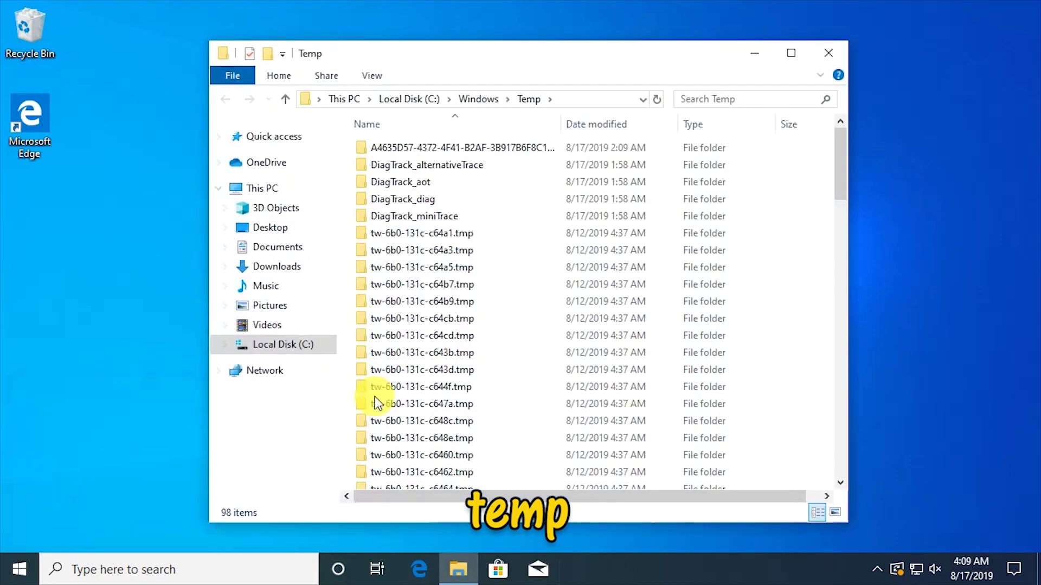
Delete all files and folders in the Windows Temp folder and close the folder window
click(467, 251)
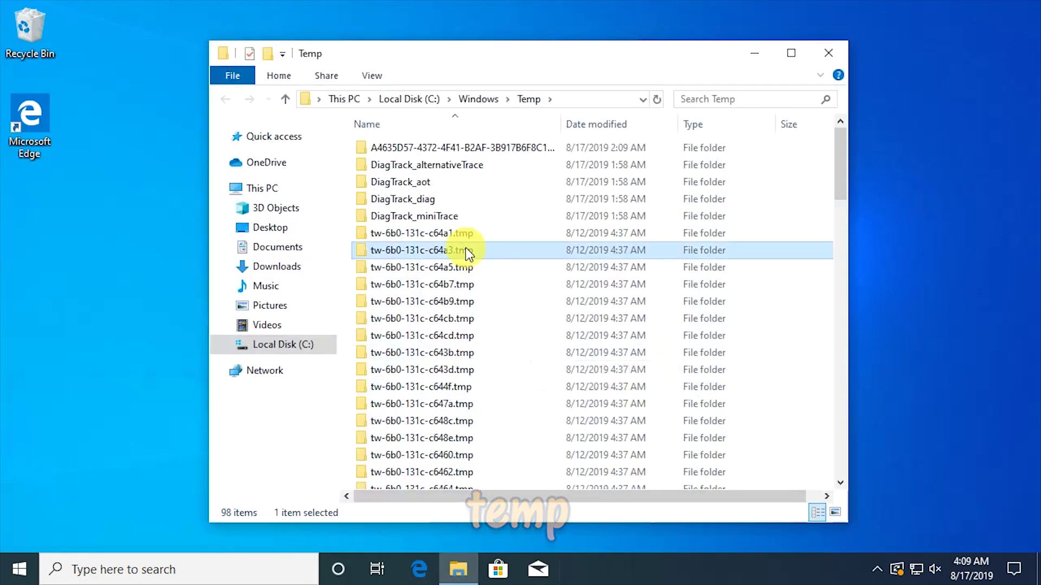
key(ctrl+a)
right_click(476, 316)
click(499, 382)
click(505, 210)
click(494, 204)
click(564, 230)
click(840, 54)
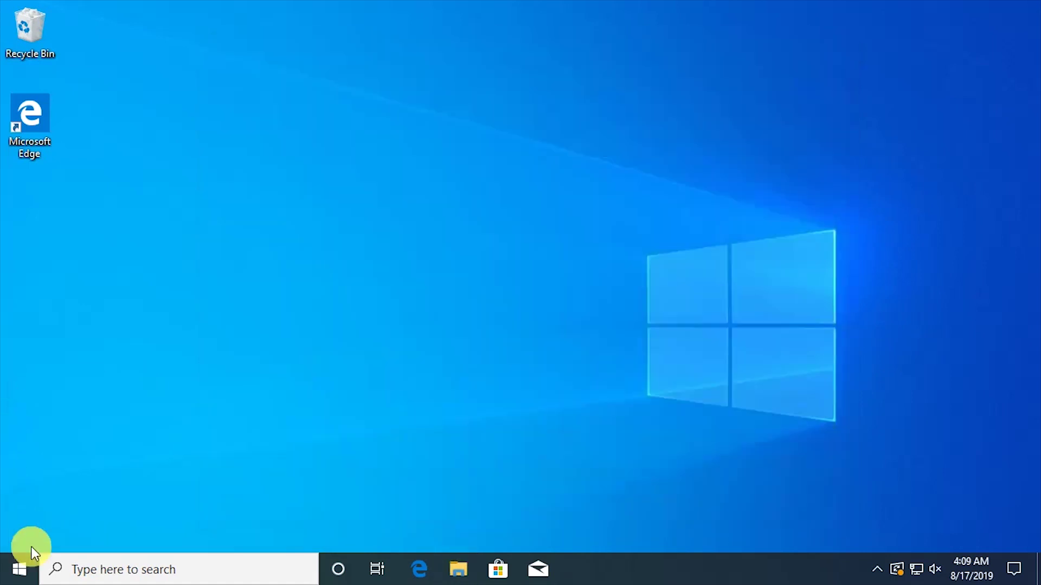
Open the Windows Prefetch folder by running prefetch
right_click(20, 570)
click(43, 490)
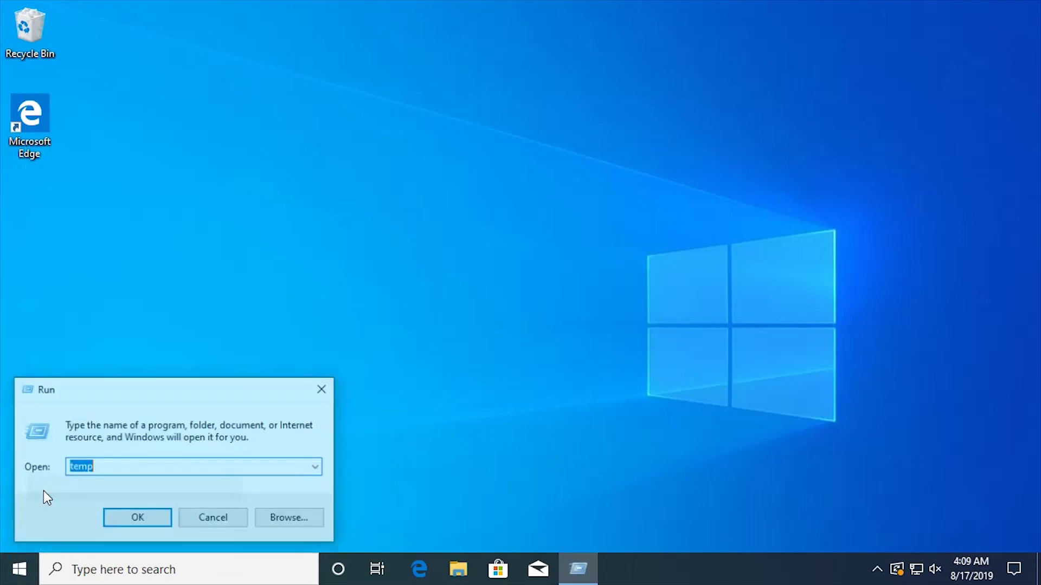
text(prefe)
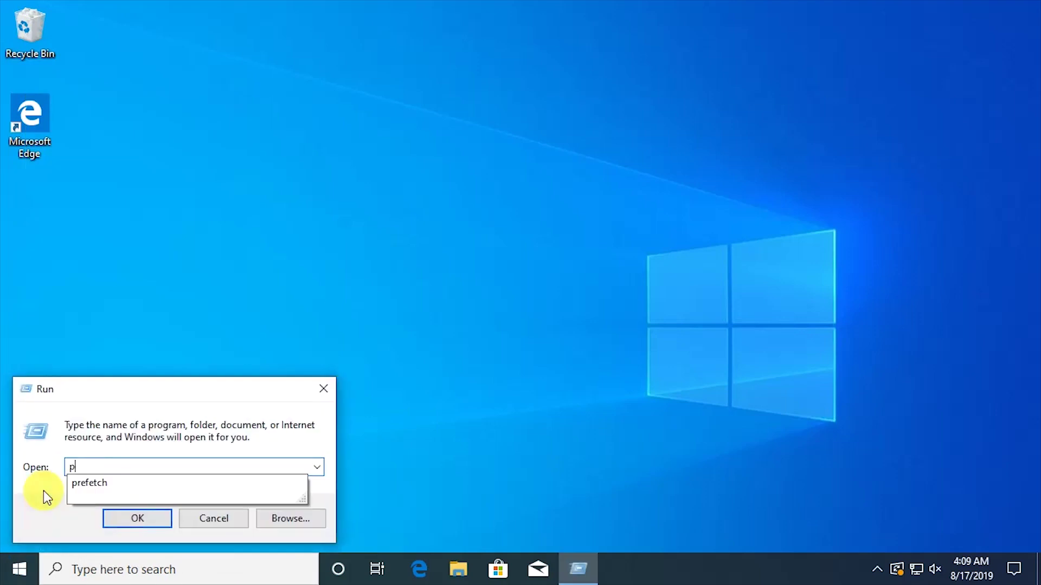
text(tch)
click(137, 519)
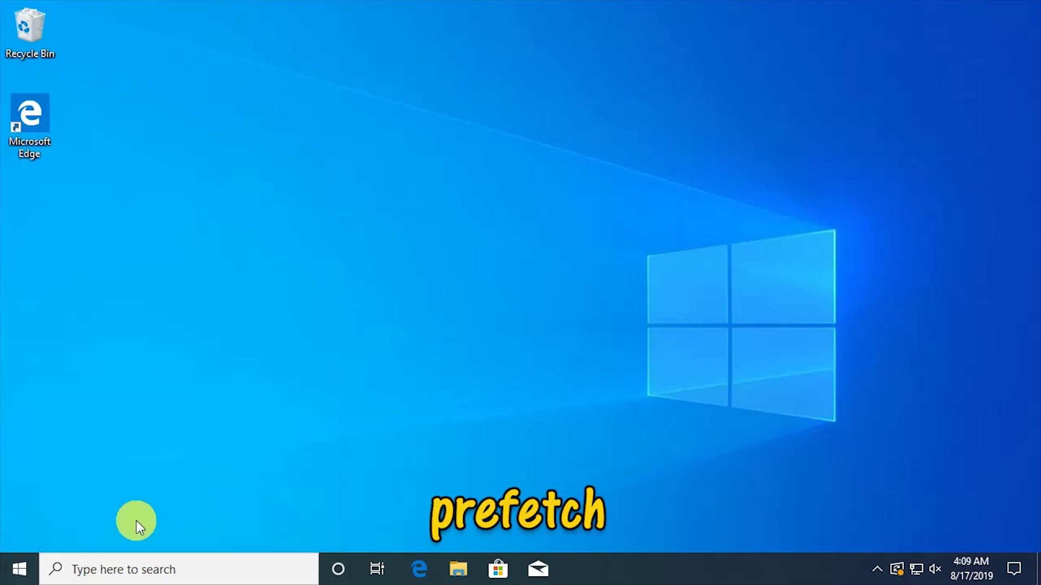
Delete all items in the Prefetch folder and confirm permanently deleting the Recycle Bin's contents
key(ctrl+a)
right_click(424, 297)
click(464, 431)
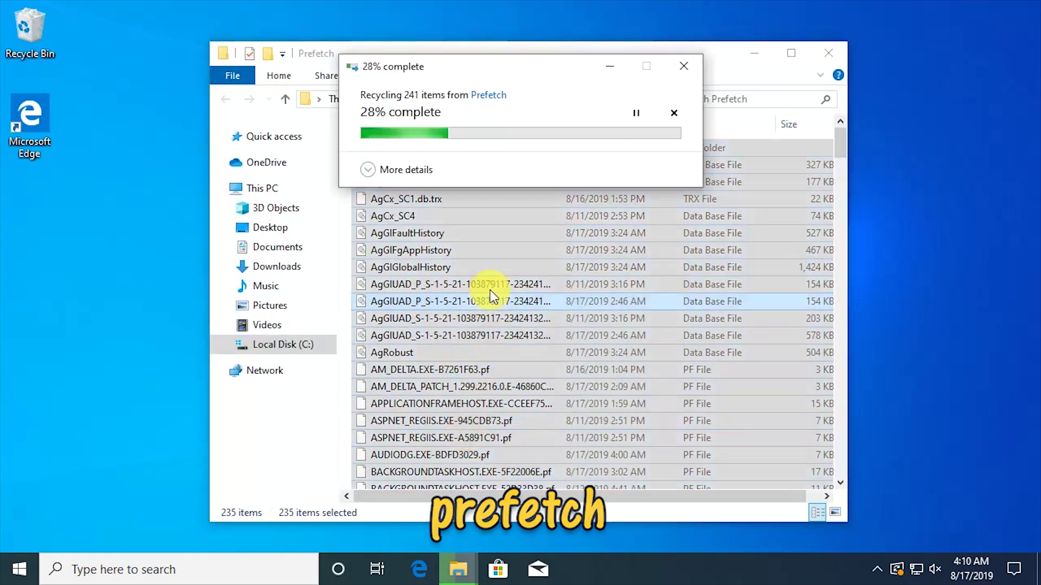
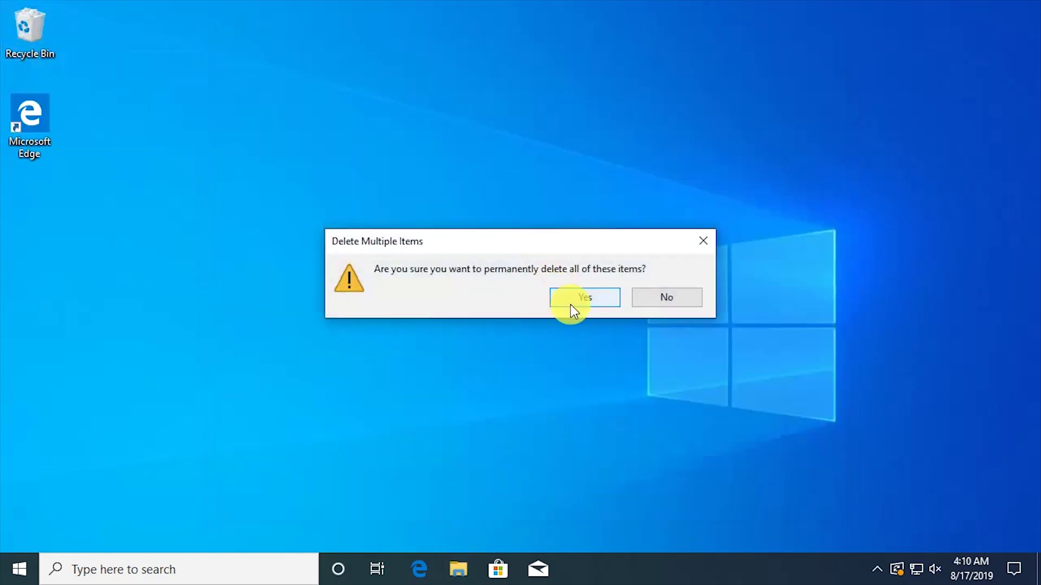
click(569, 304)
click(488, 203)
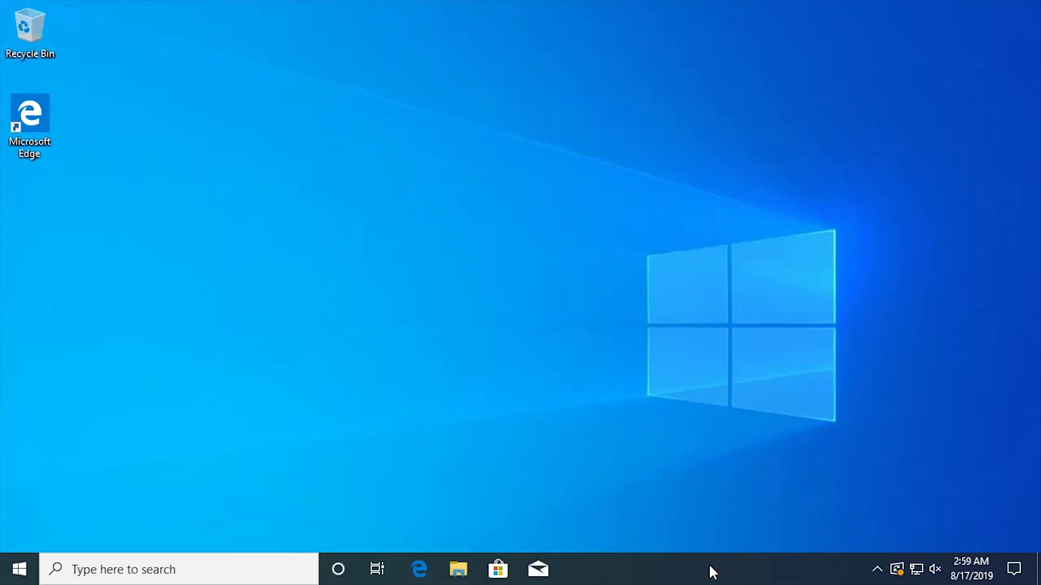
Open Task Manager in its detailed view and check the startup apps, selecting VMware Tools Core Service
right_click(708, 567)
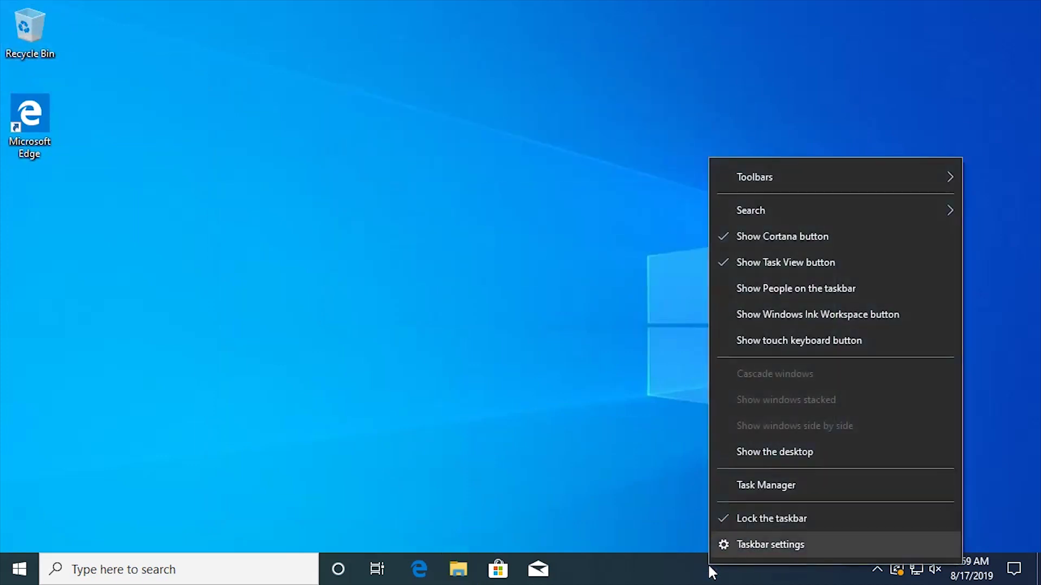
click(730, 488)
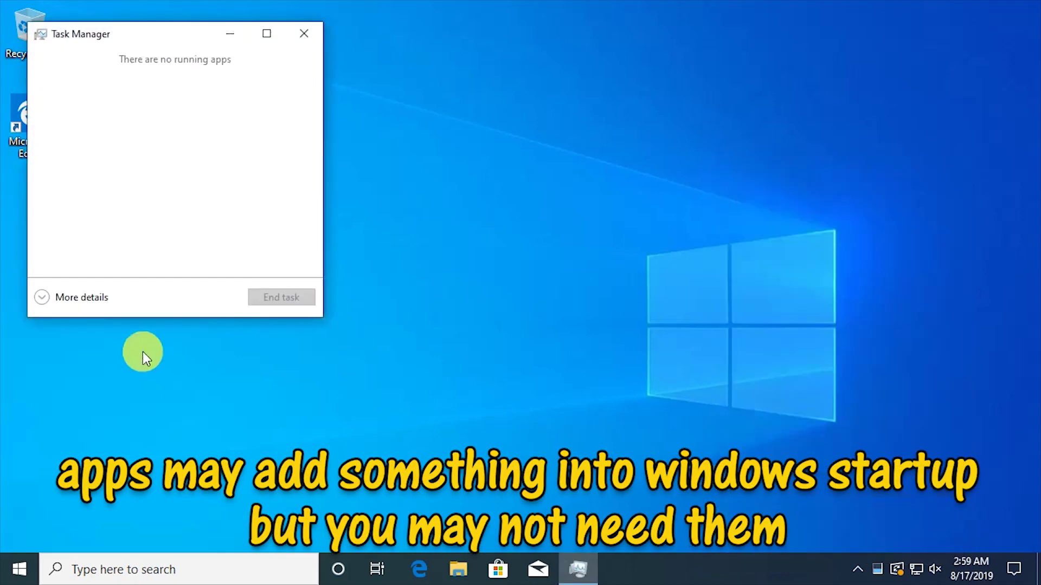
click(43, 301)
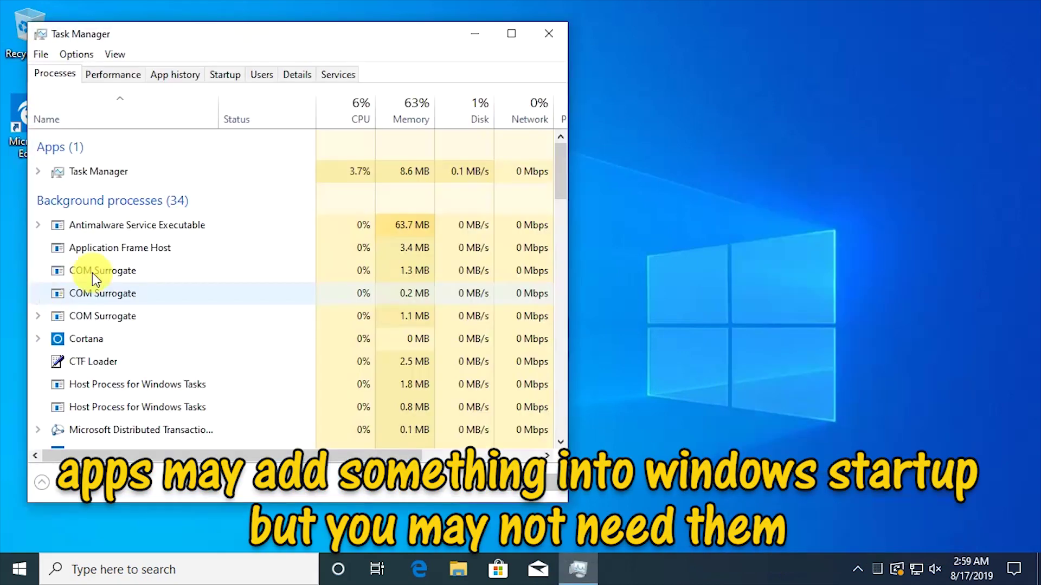
click(226, 77)
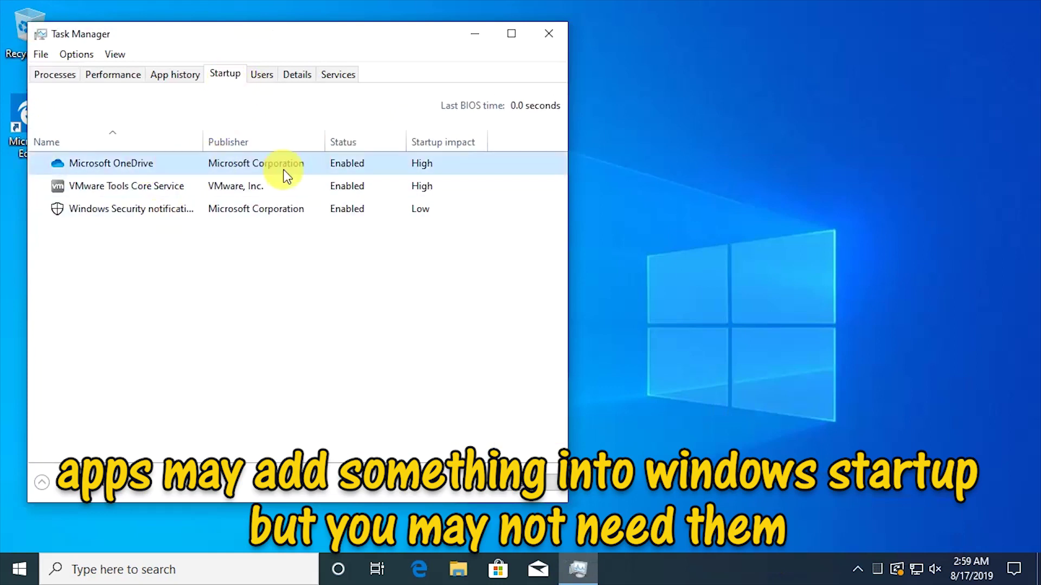
click(206, 190)
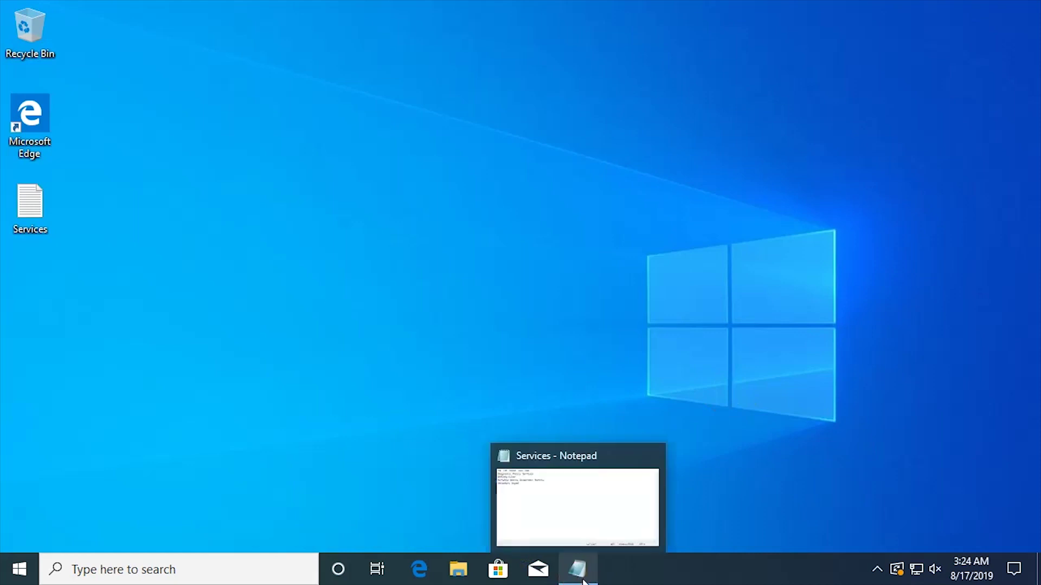
Review the service names listed in the Services text file in Notepad and minimize it
click(582, 579)
drag(477, 233, 488, 205)
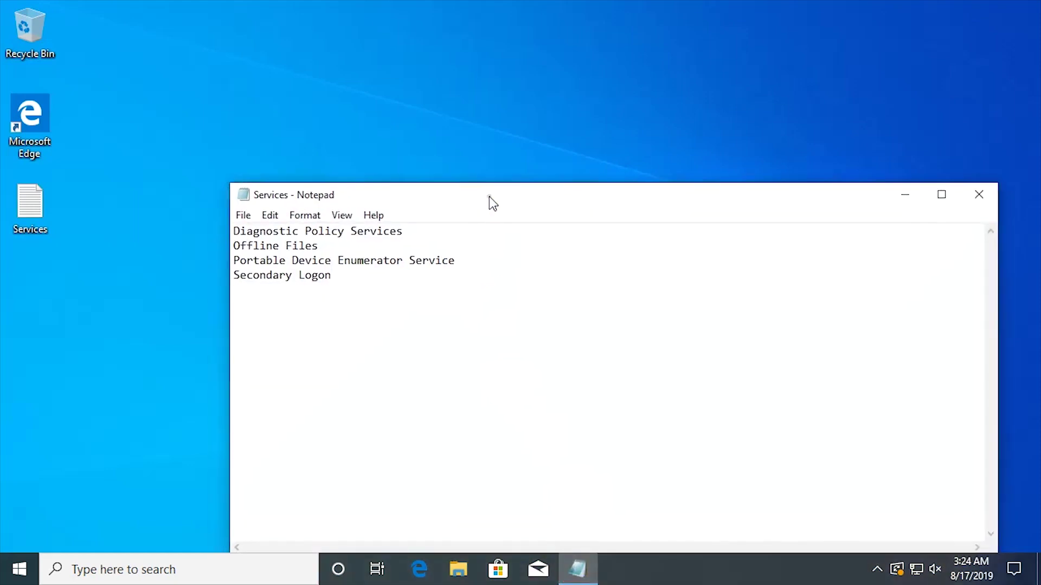
drag(233, 231, 423, 230)
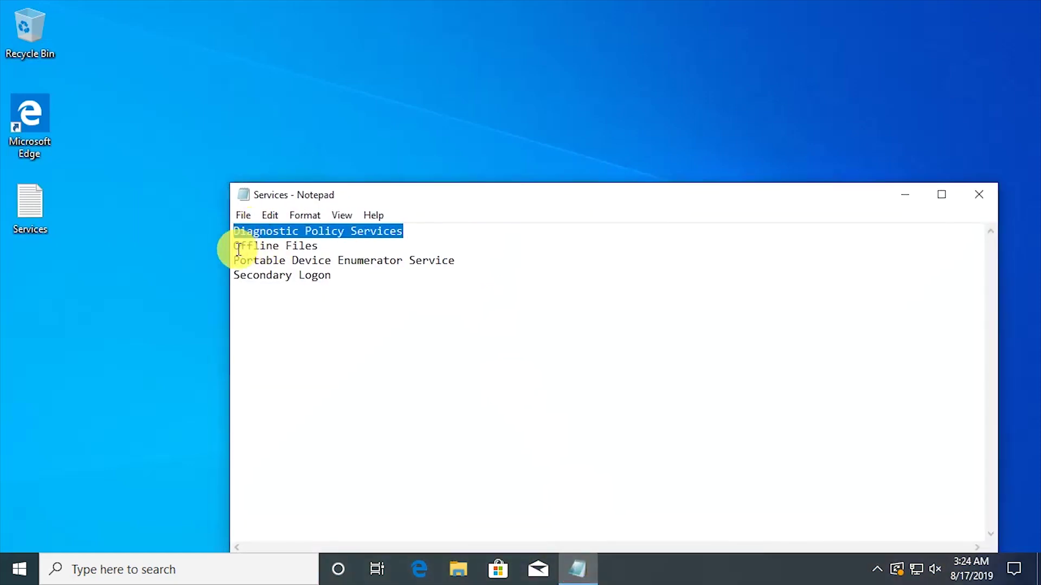
drag(234, 246, 251, 246)
click(332, 277)
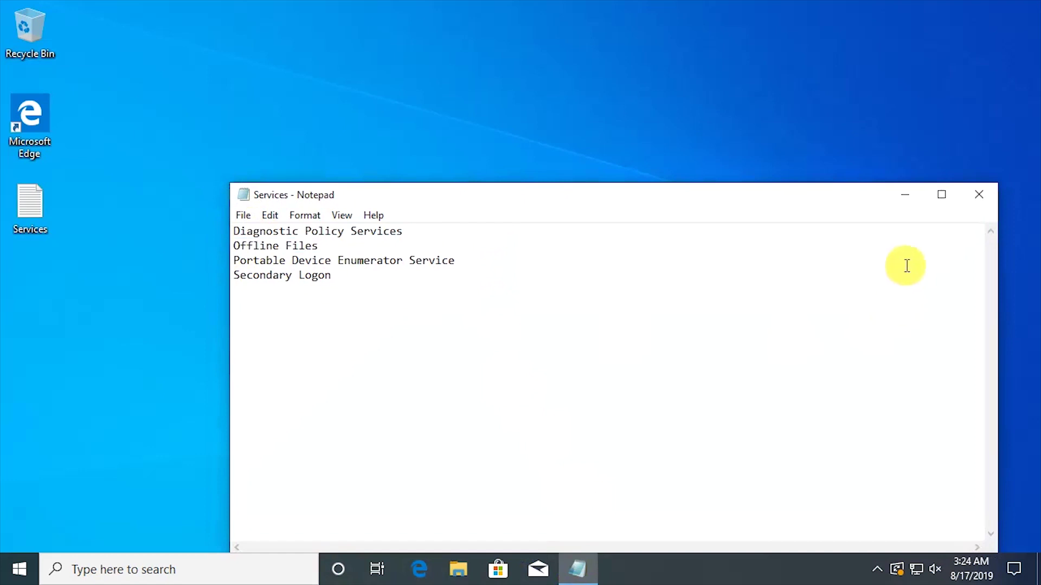
click(903, 194)
Search for services and open the Services app
click(22, 568)
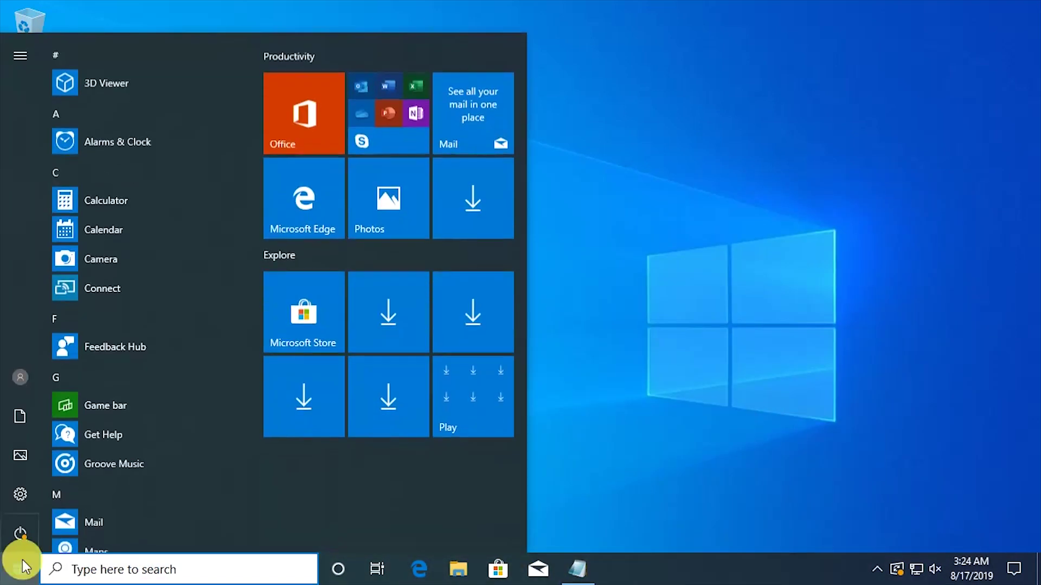
text(services)
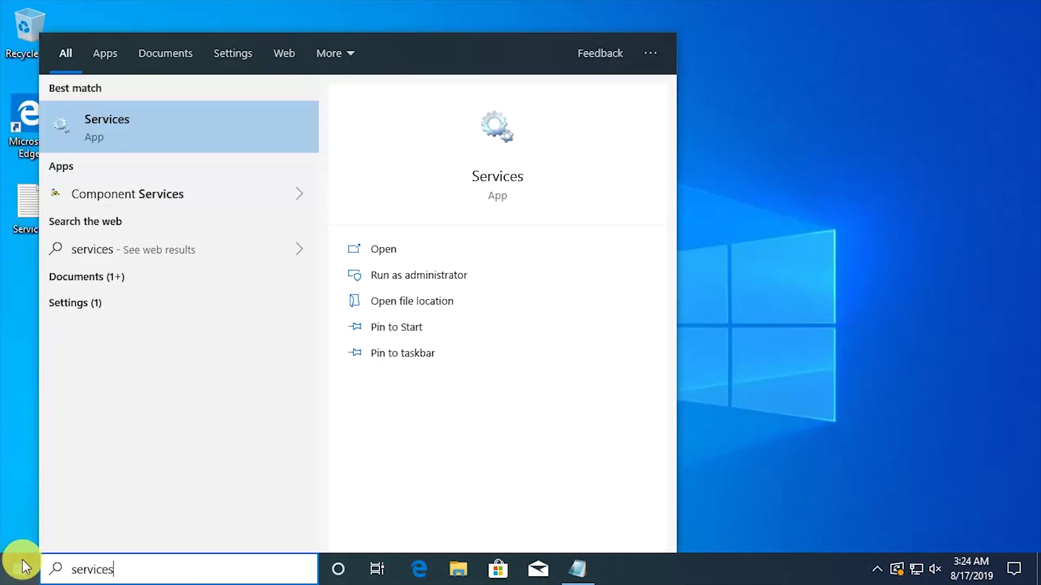
click(81, 122)
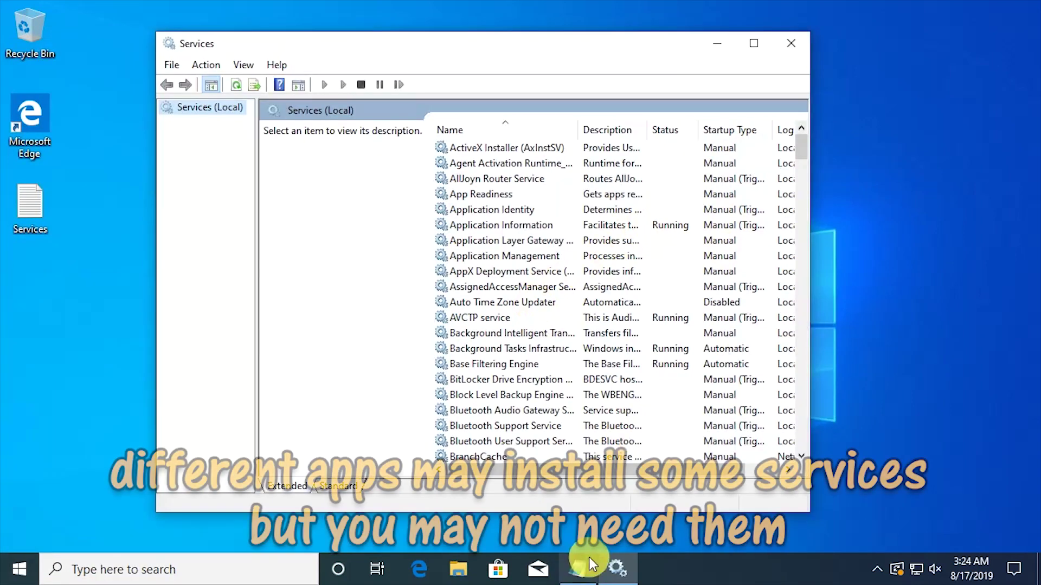
Look up Diagnostic Policy Services in the Notepad list and open the properties of Diagnostic Policy Service in the Services app
click(590, 558)
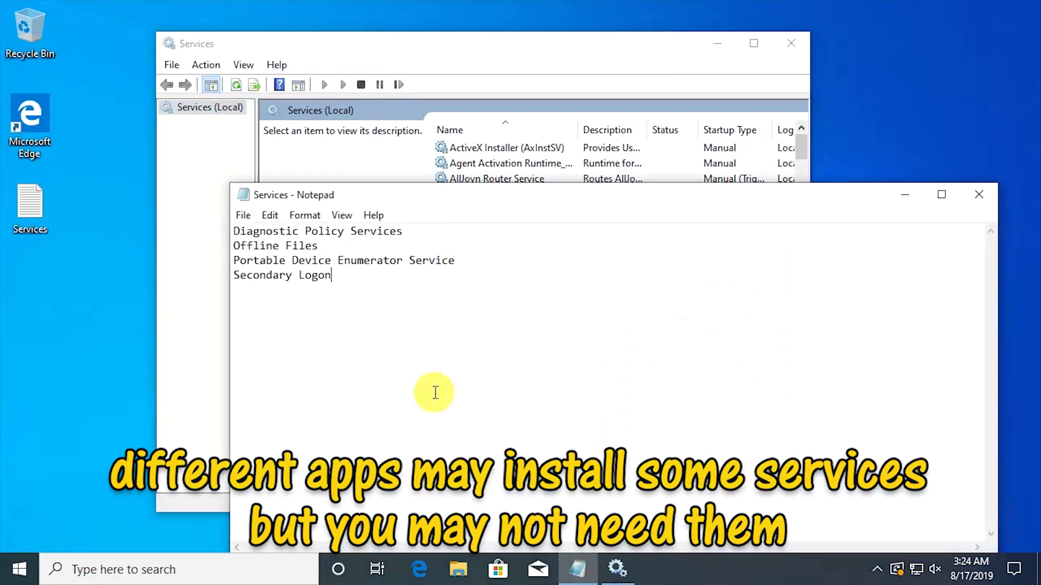
drag(233, 231, 383, 231)
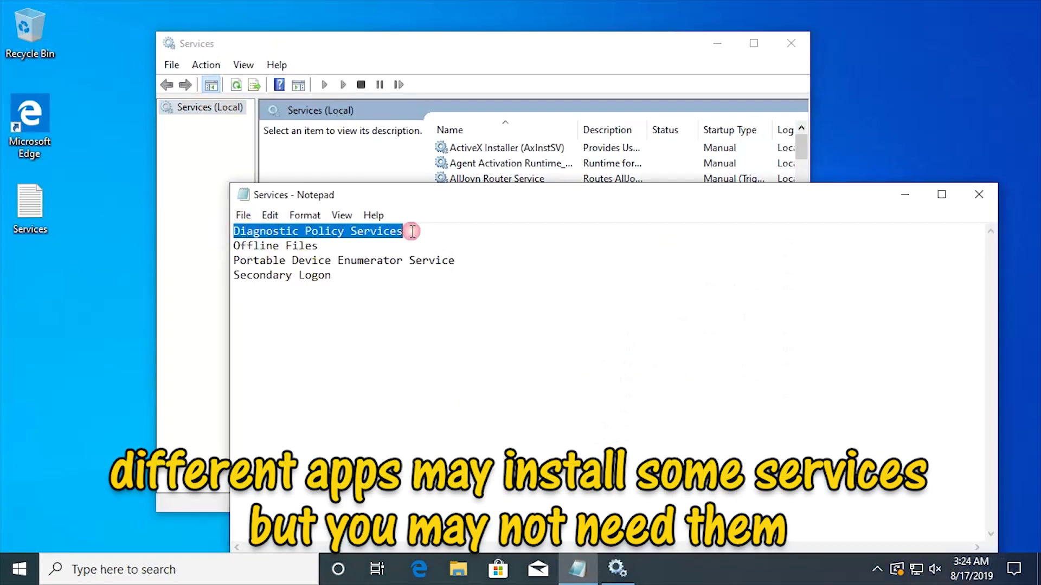
click(528, 43)
drag(805, 145, 809, 206)
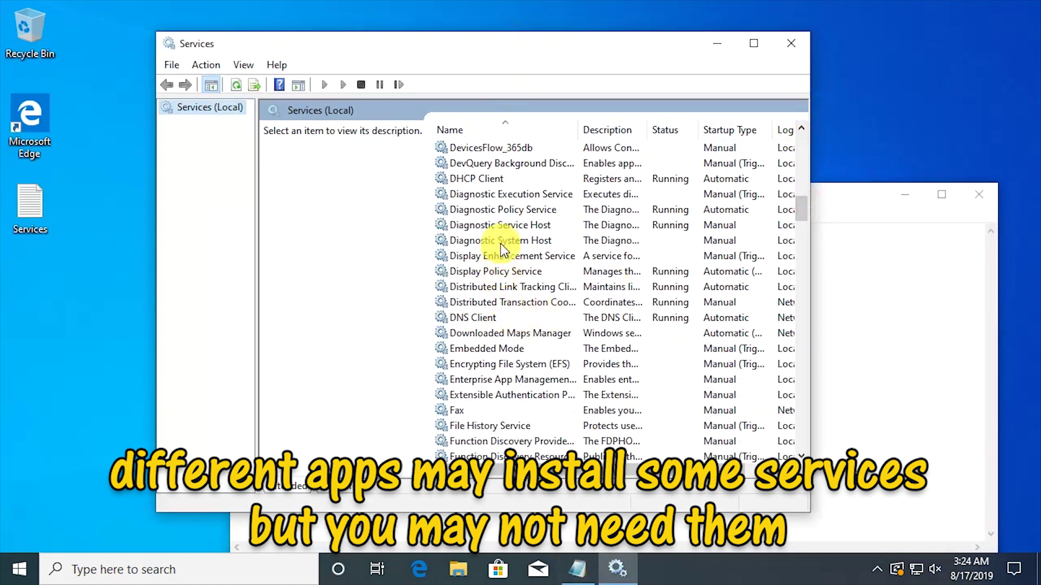
click(500, 210)
right_click(500, 209)
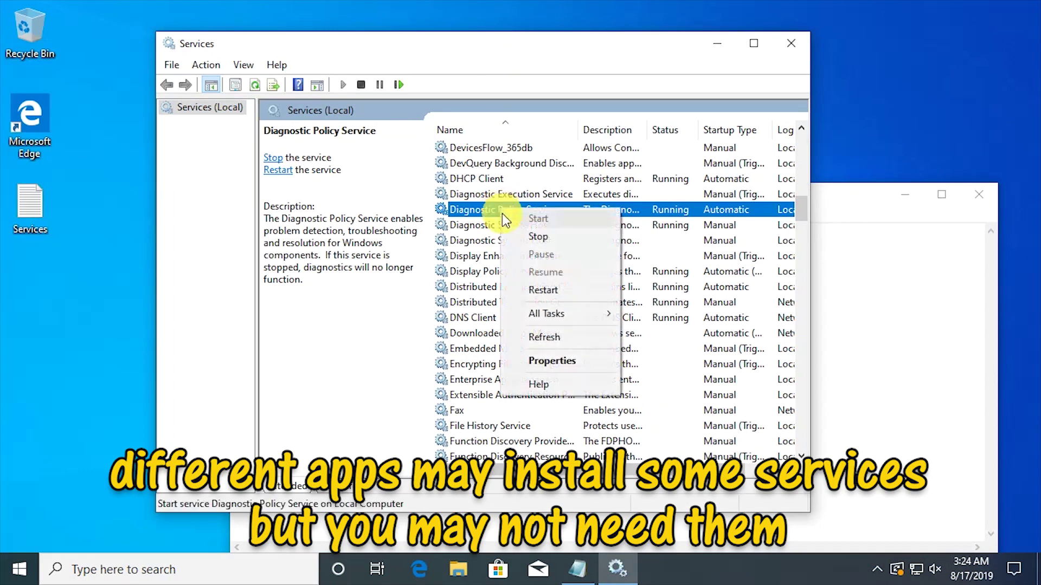
click(535, 362)
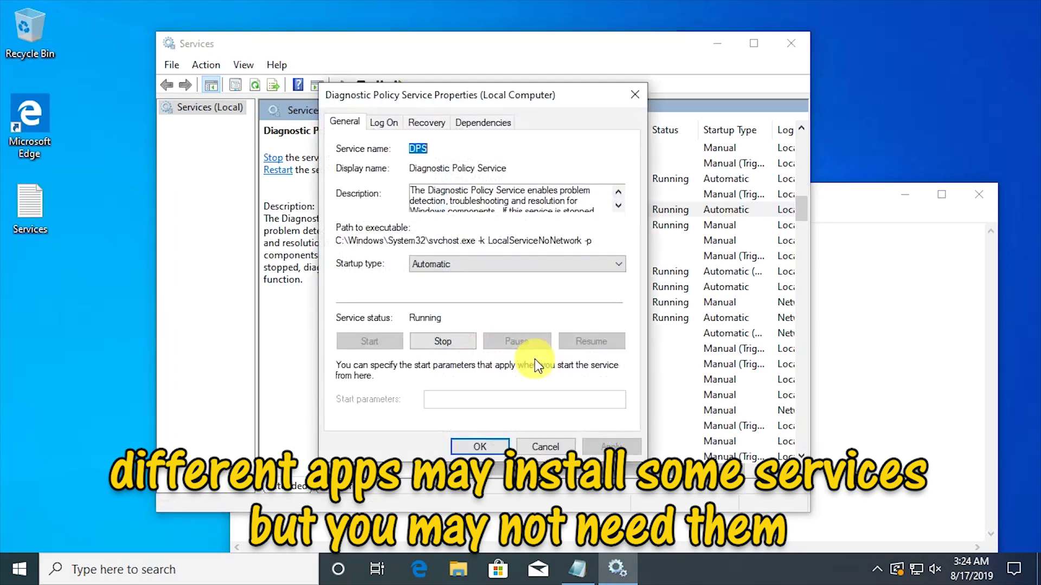
Stop the Diagnostic Policy Service, set its startup type to Manual, and apply the change
click(444, 343)
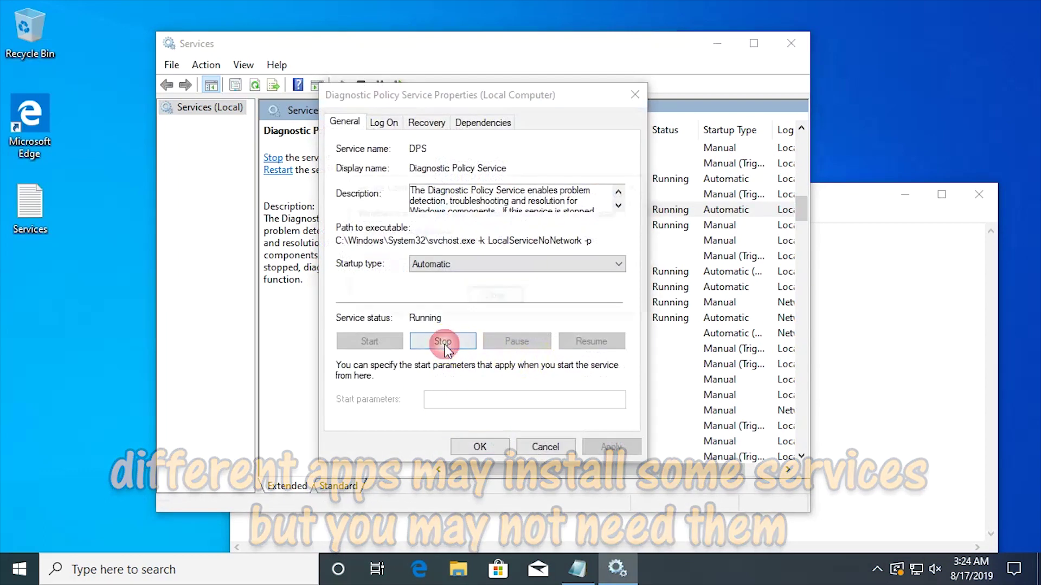
click(458, 265)
click(453, 301)
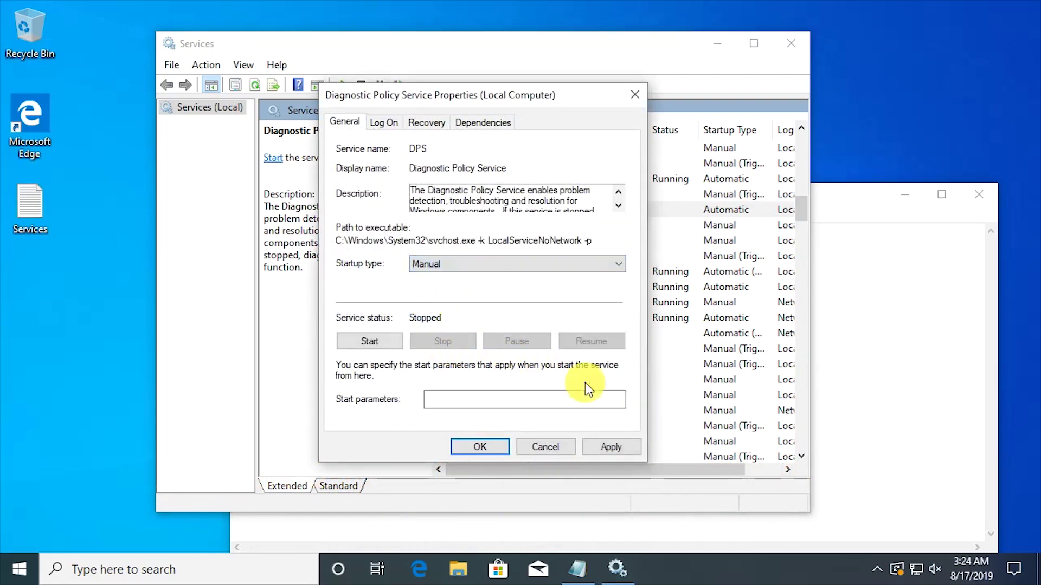
click(607, 448)
click(500, 448)
Check the Offline Files entry in the Notepad list and close both Notepad and the Services app
click(880, 362)
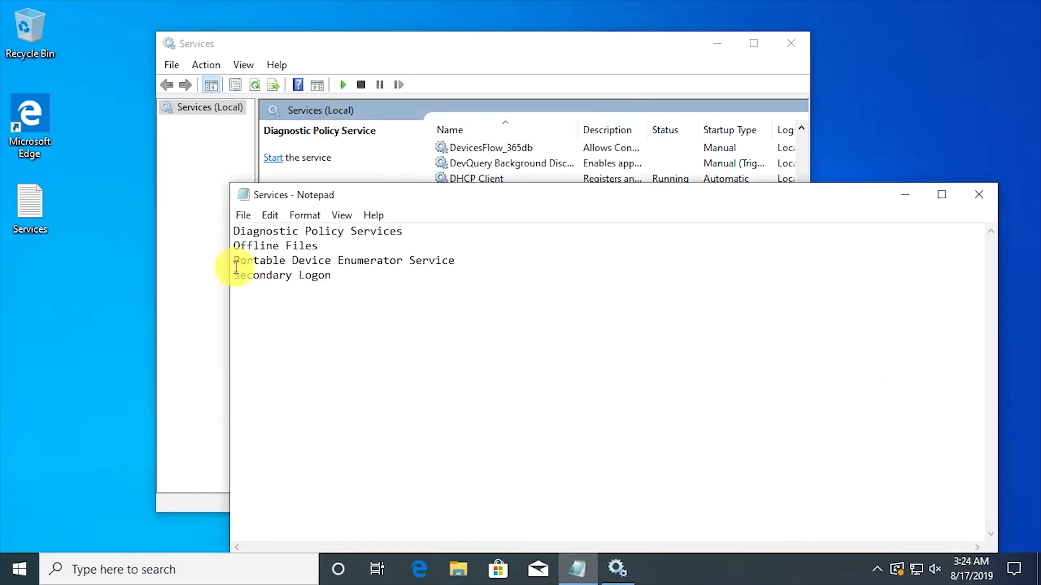
drag(236, 247, 318, 247)
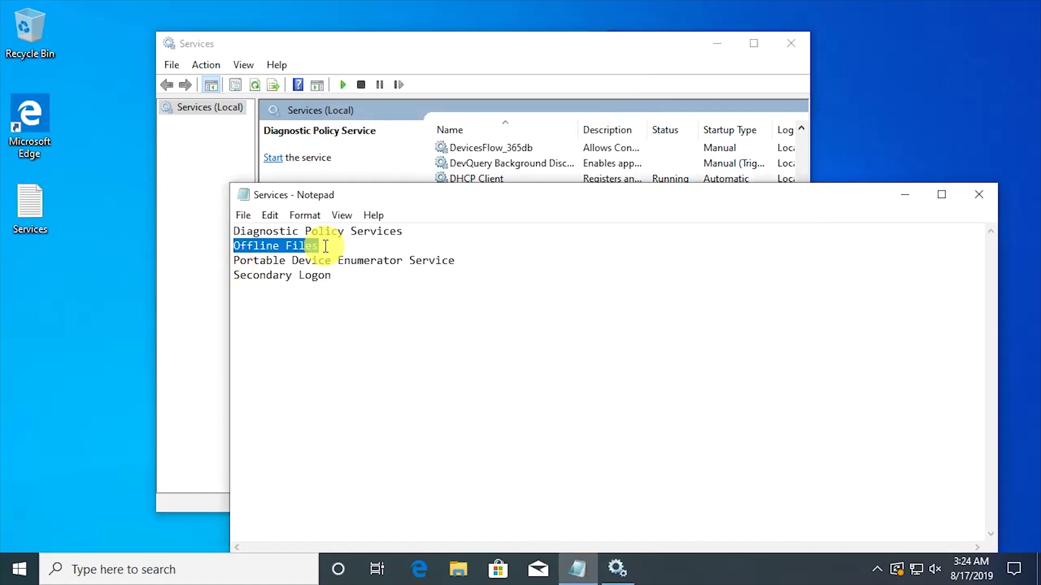
click(979, 196)
click(791, 43)
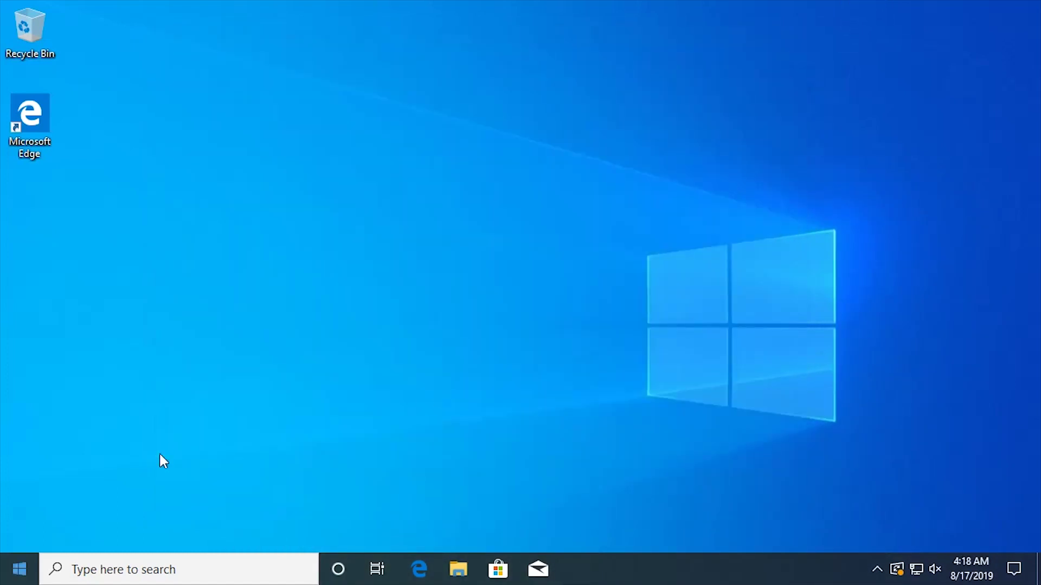
Search for msconfig and open System Configuration
click(19, 568)
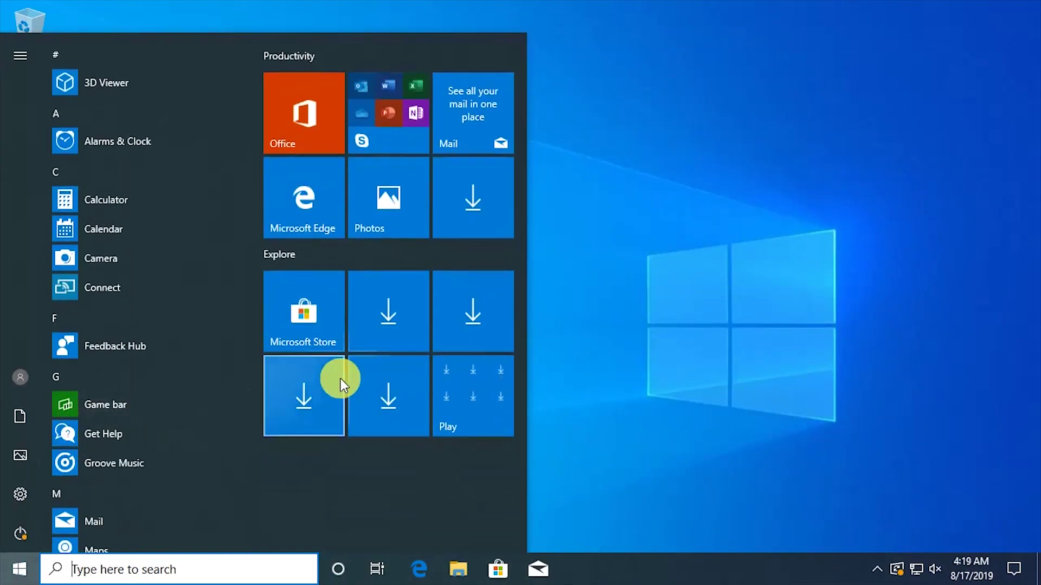
text(mscon)
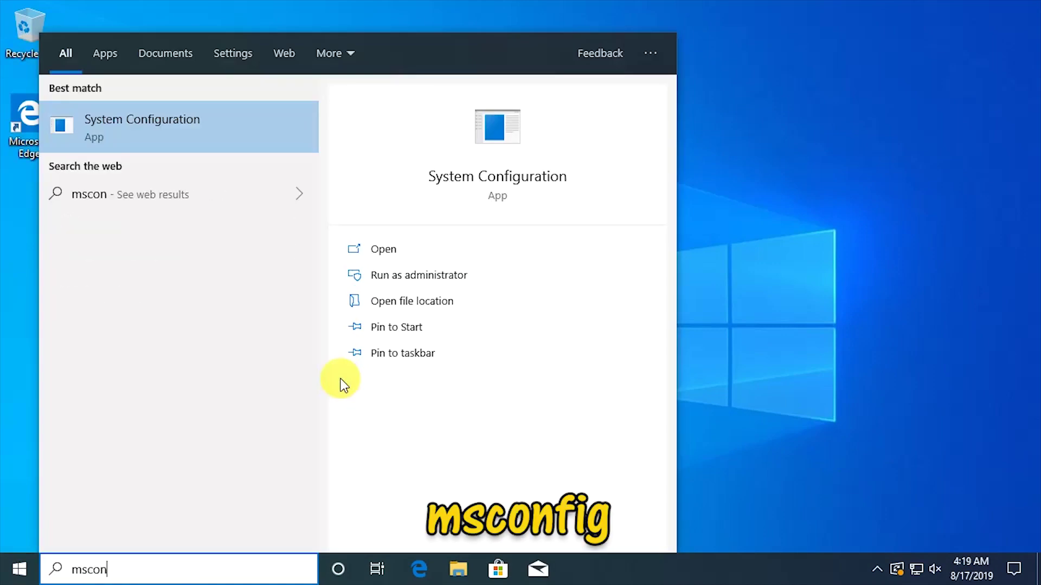
text(fig)
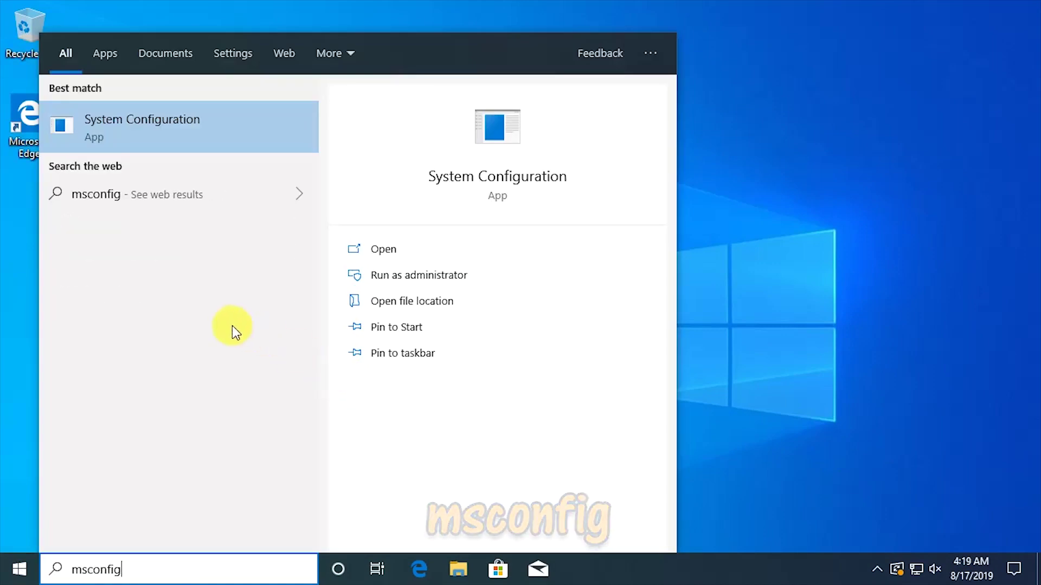
click(126, 116)
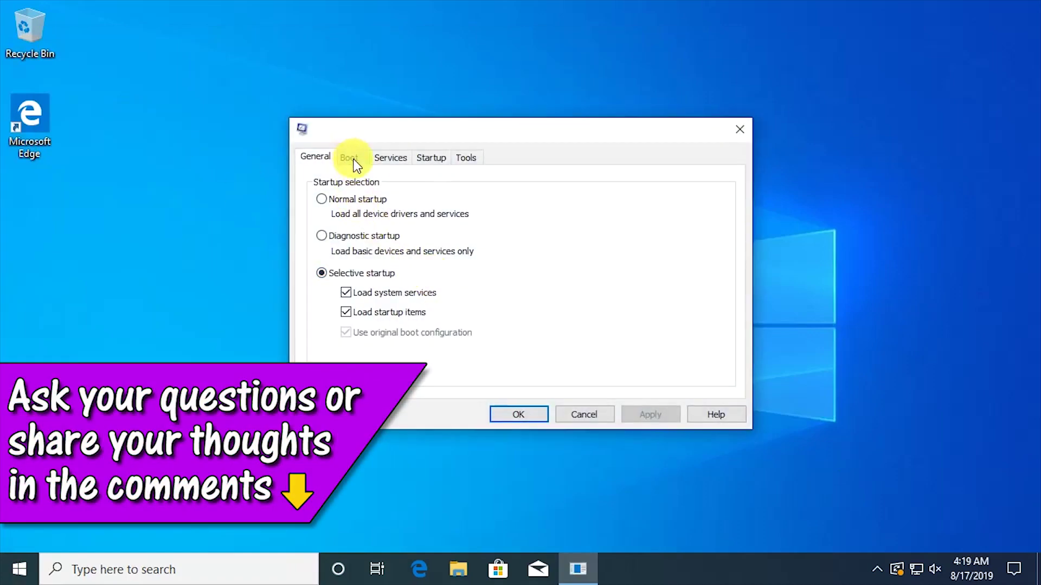
Set the boot timeout of the Windows 10 installation to 5 seconds in System Configuration
click(351, 158)
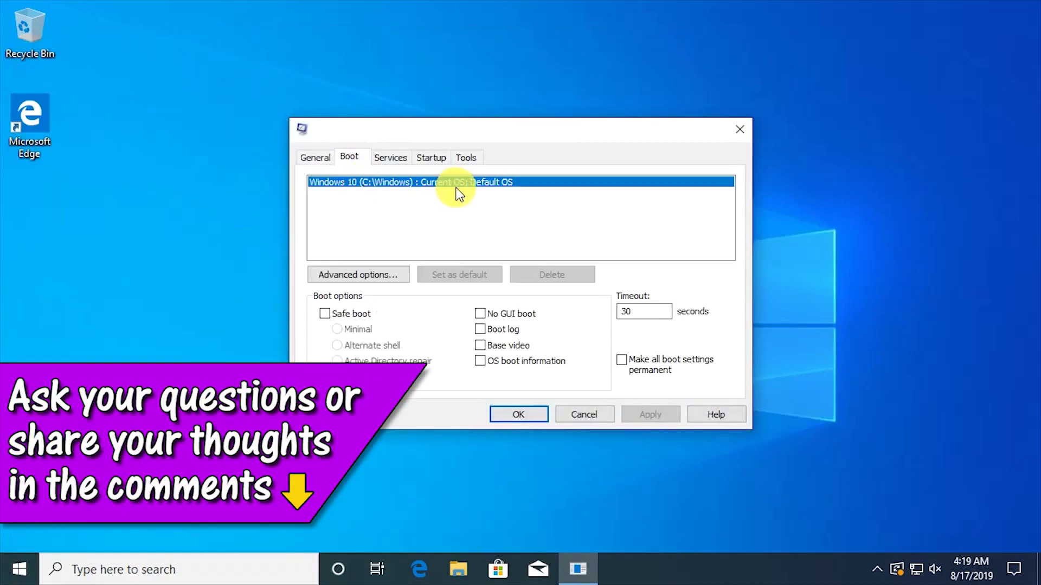
drag(650, 312, 607, 310)
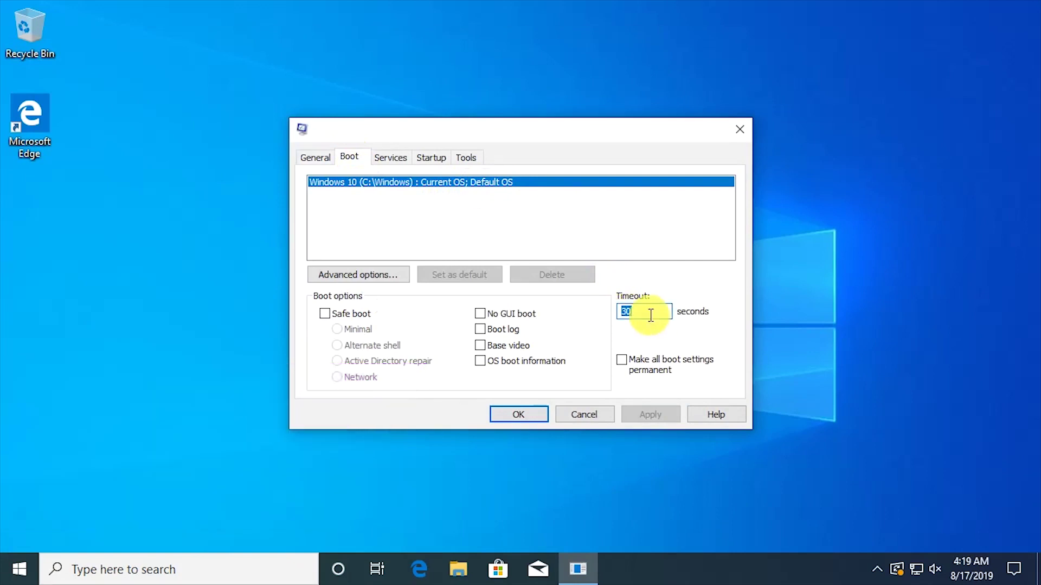
text(3)
drag(647, 316, 616, 316)
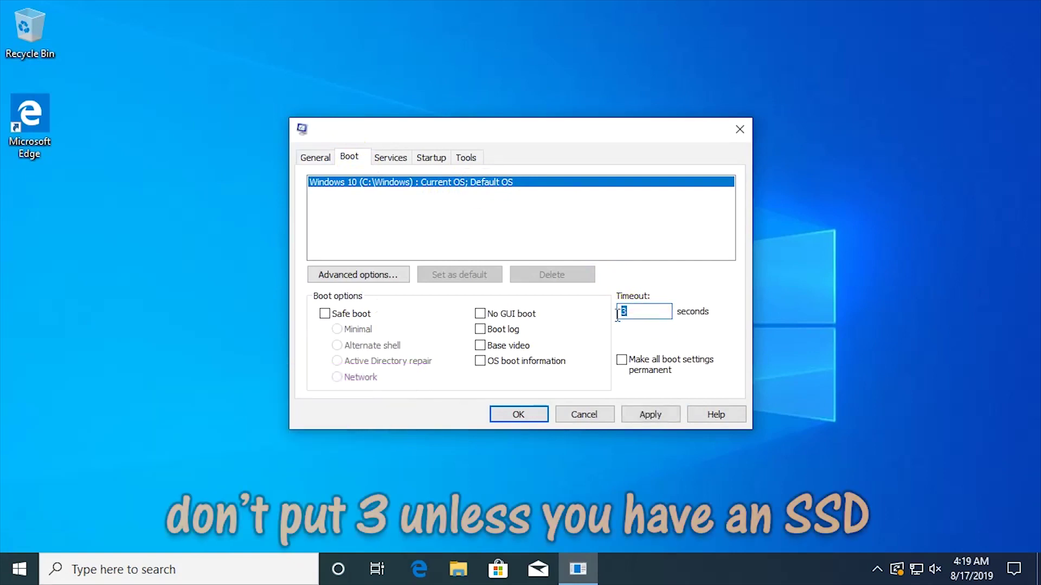
text(5)
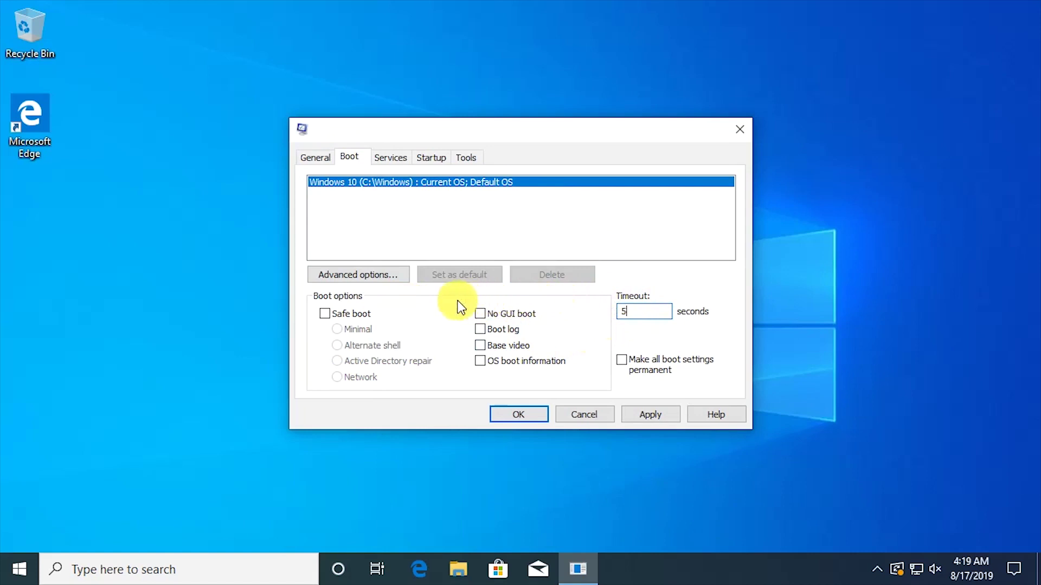
Enable the number of processors option in the advanced boot options, set it to 4, and apply the boot changes
click(363, 274)
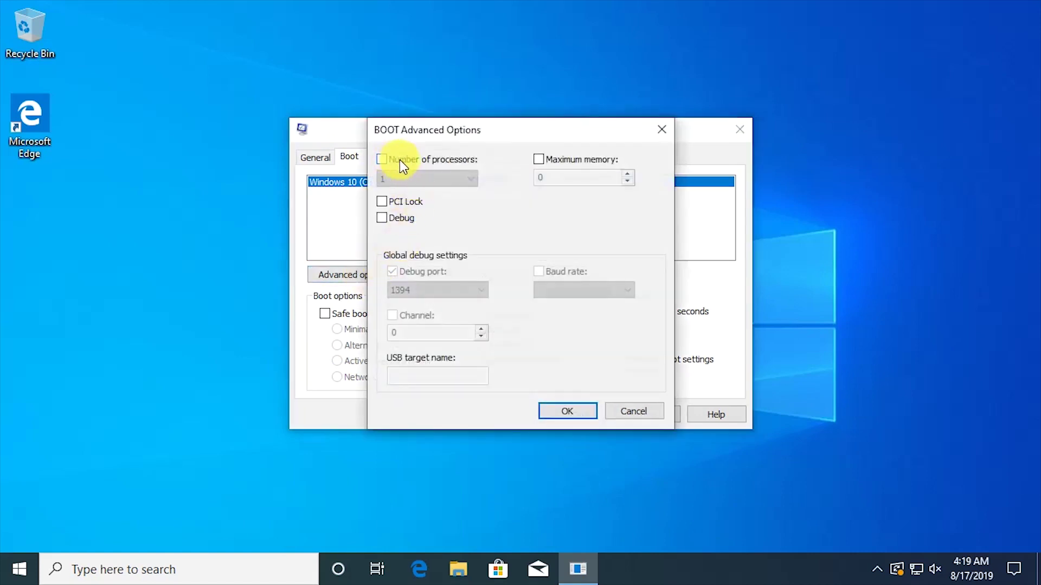
click(404, 161)
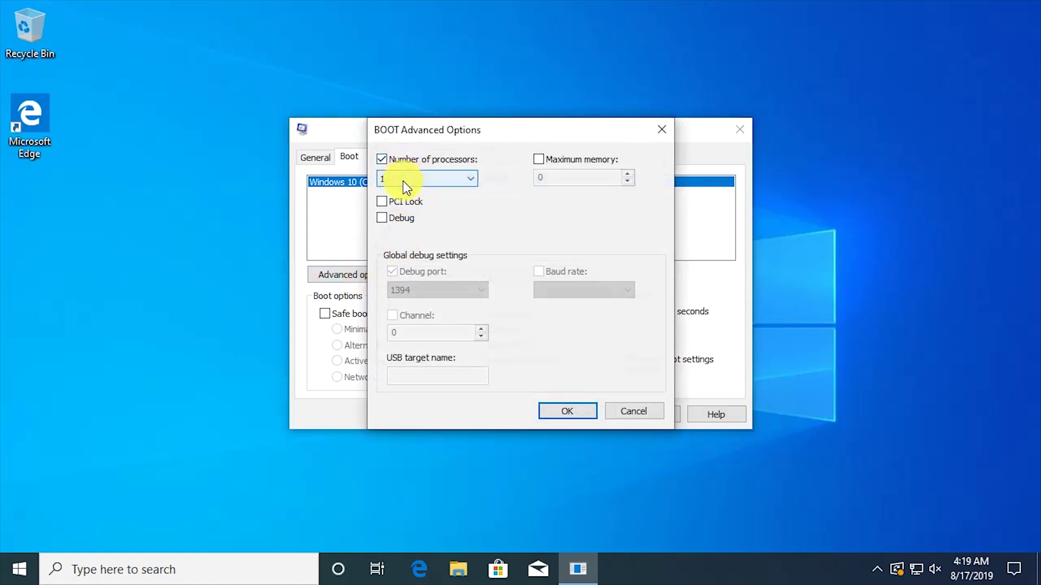
click(402, 181)
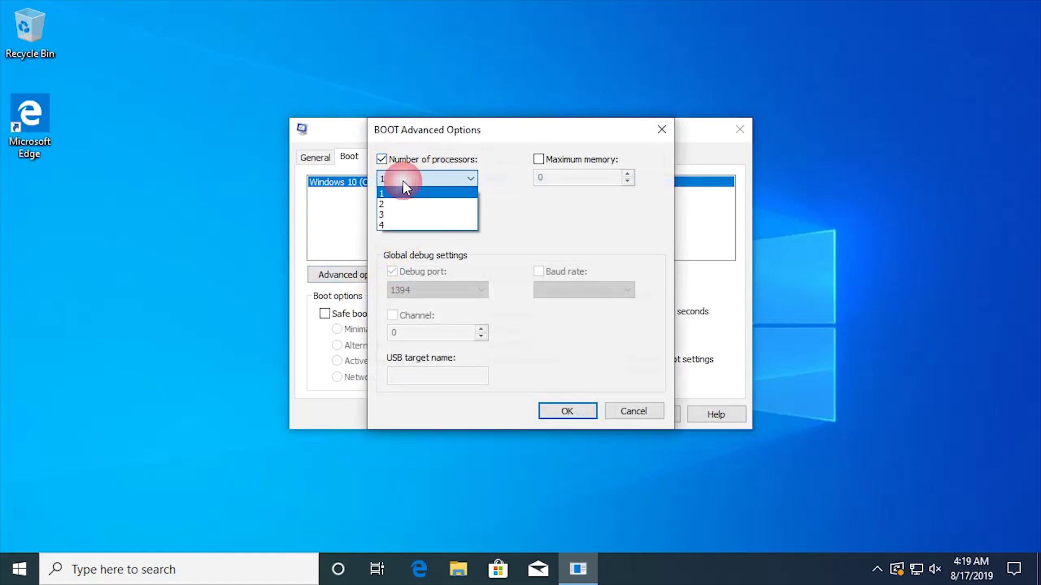
click(388, 226)
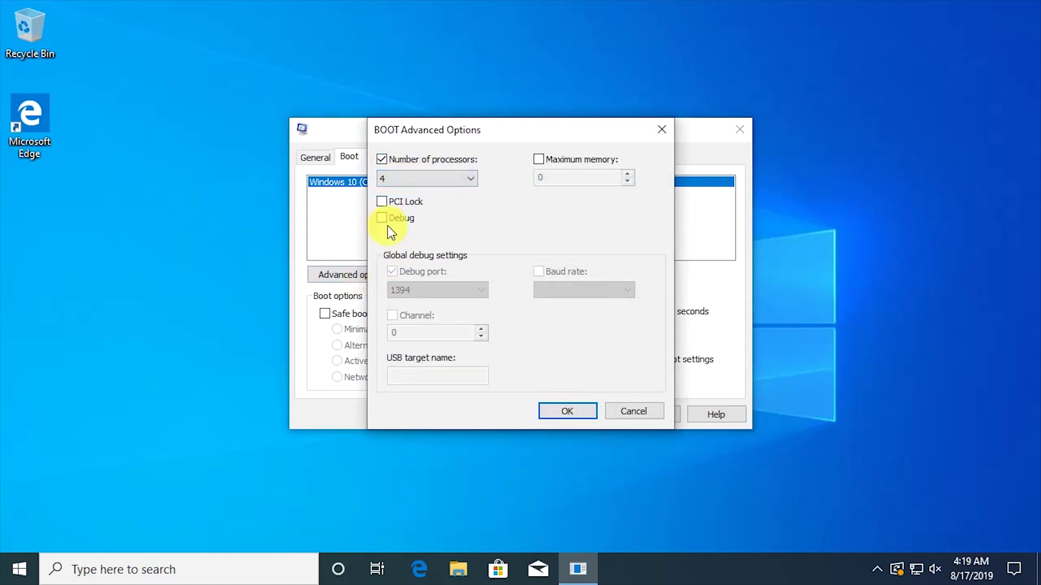
click(567, 413)
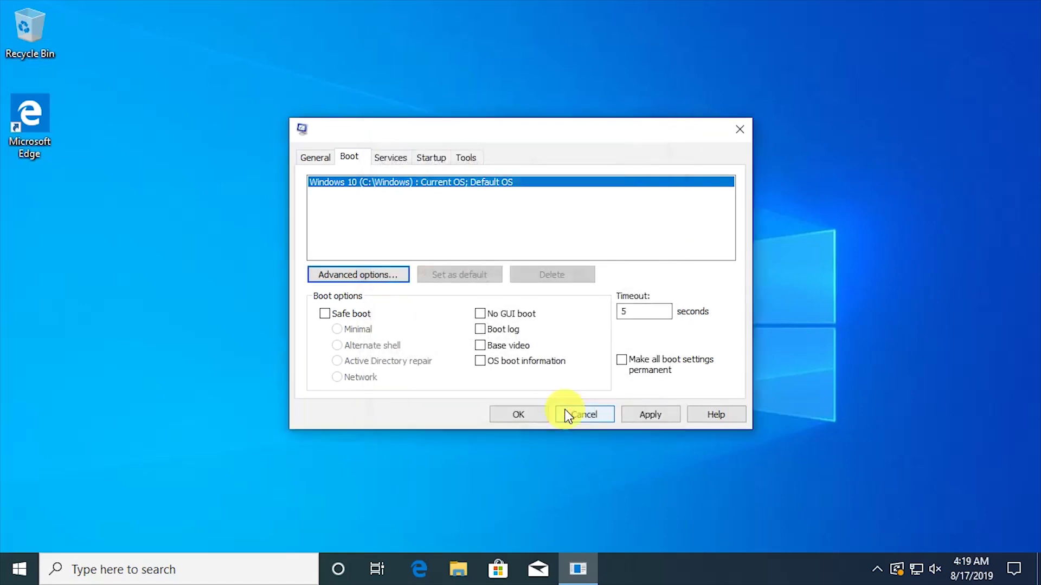
click(638, 417)
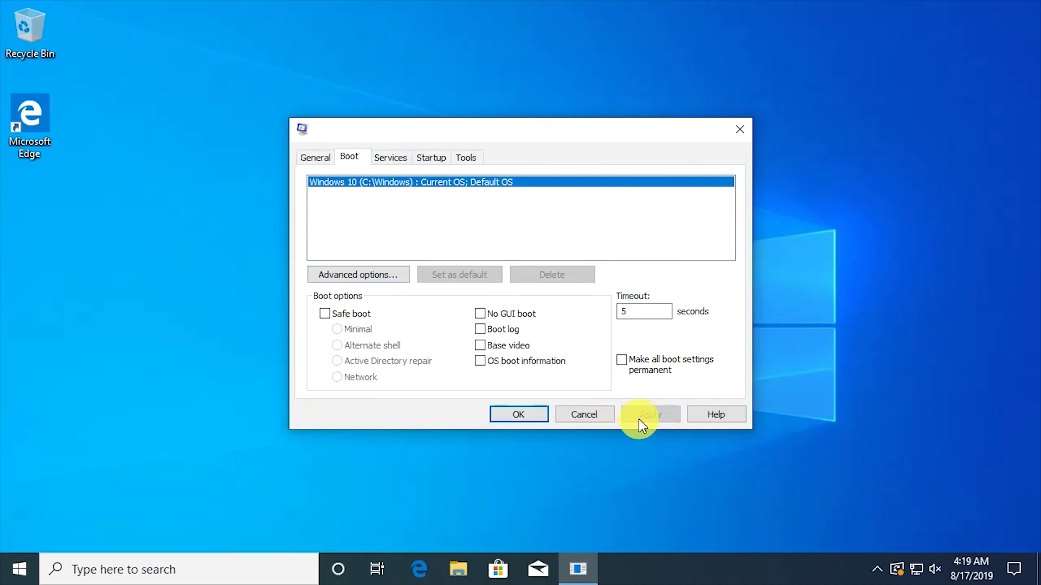
Disable the Offline Files service in System Configuration, apply the change, and exit without restarting
click(393, 157)
mouse_move(725, 195)
mouse_down()
mouse_move(730, 268)
mouse_move(729, 215)
mouse_up()
click(352, 201)
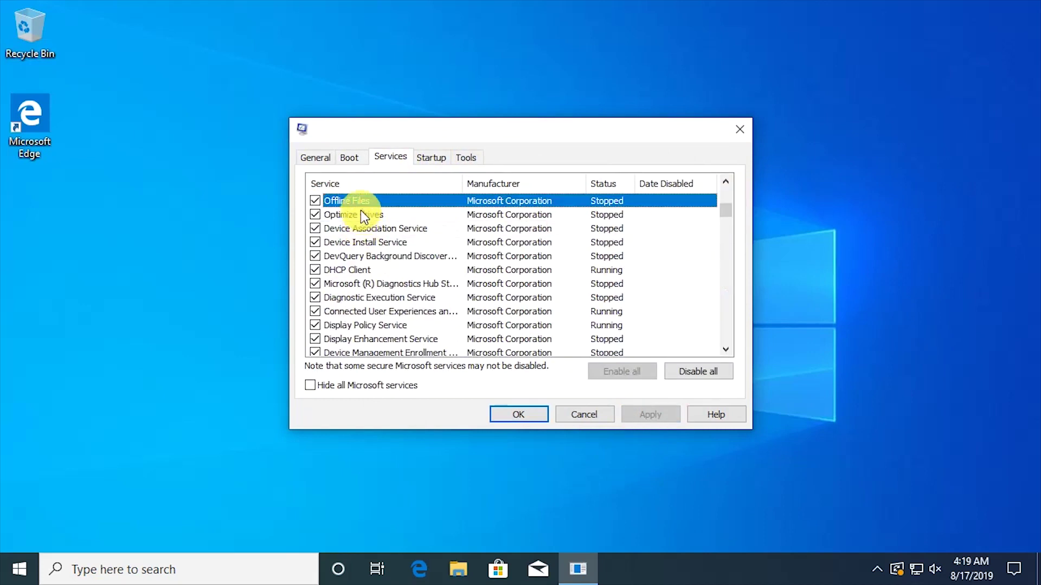
click(316, 201)
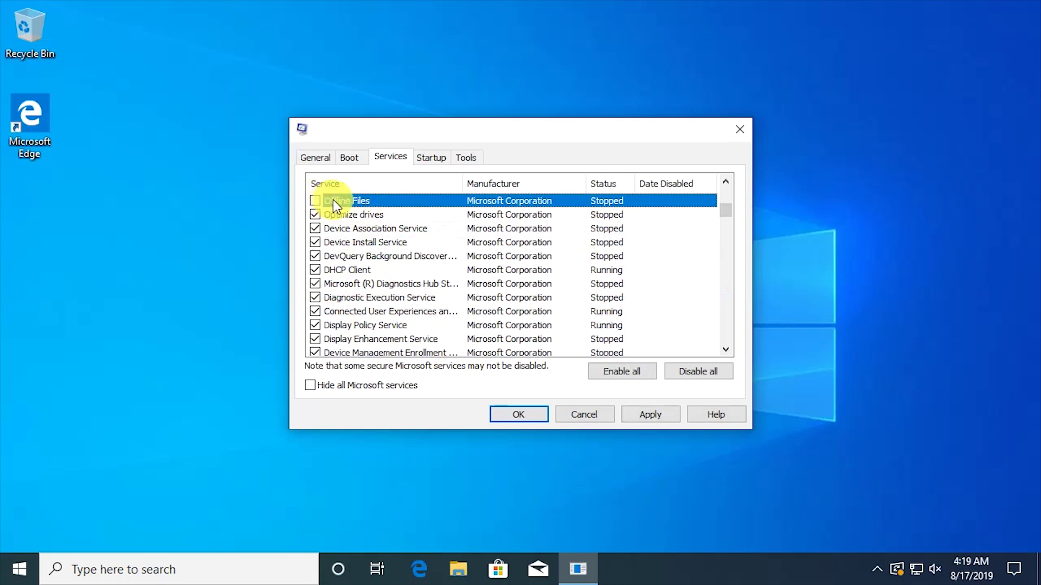
click(651, 414)
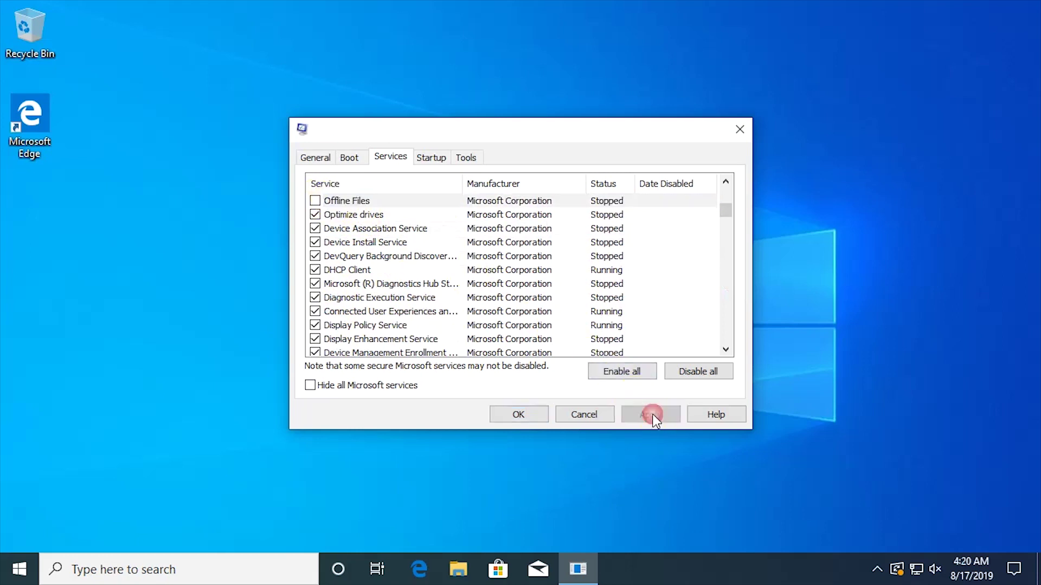
click(518, 414)
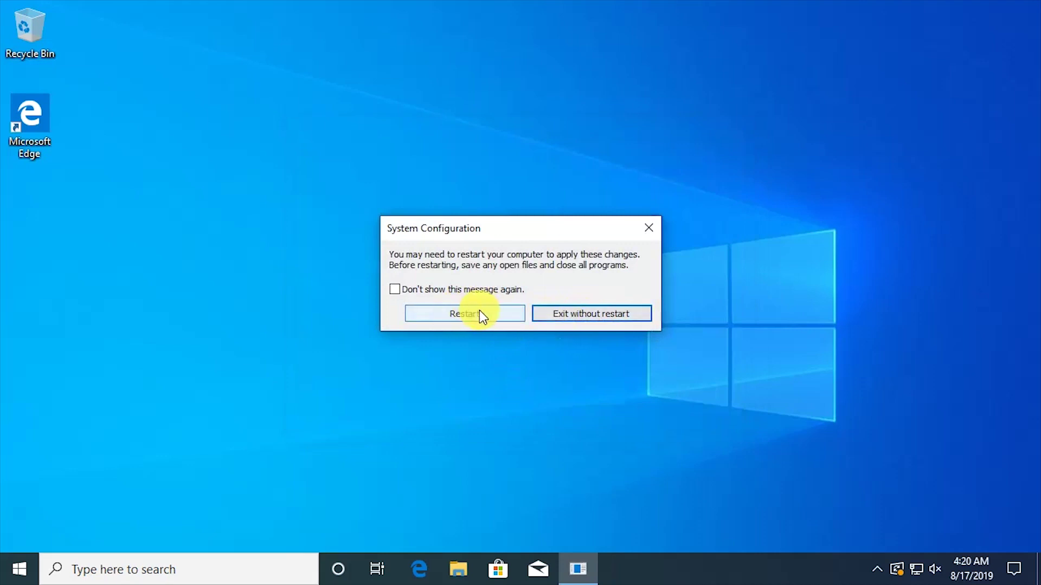
click(575, 316)
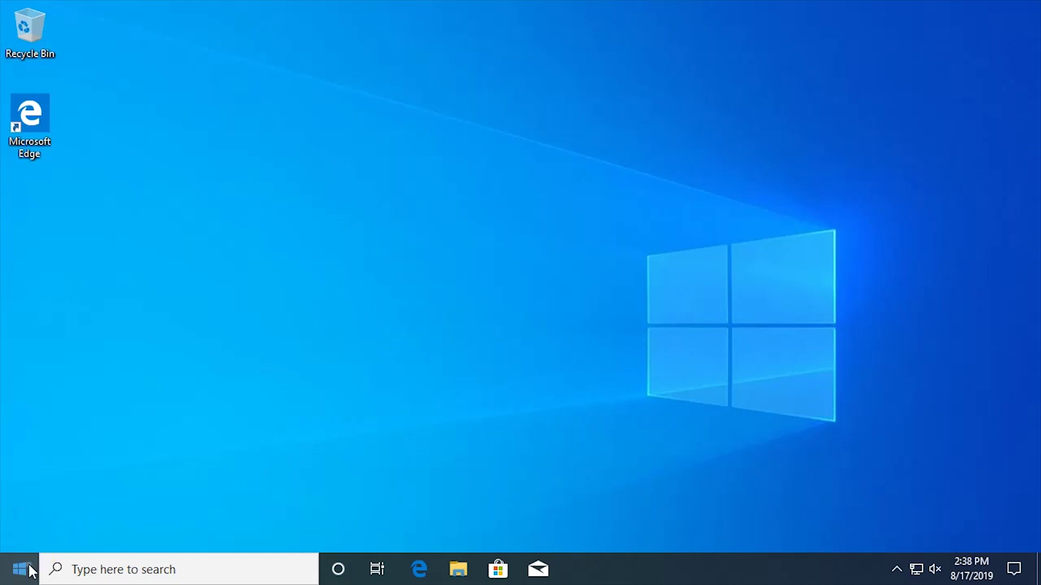
Run regedit and allow Registry Editor to make changes to the device
right_click(31, 570)
click(64, 486)
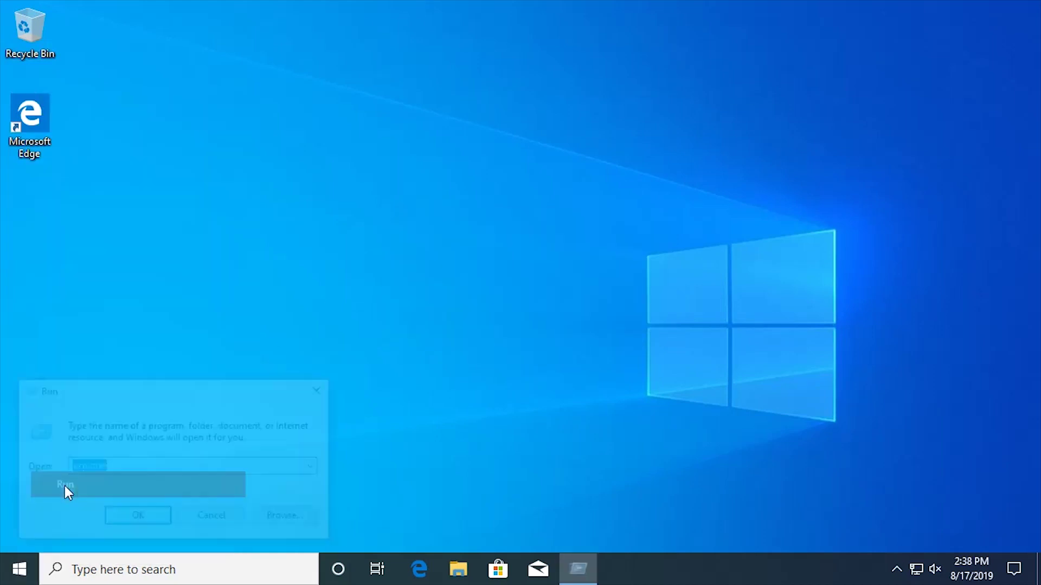
text(regedit)
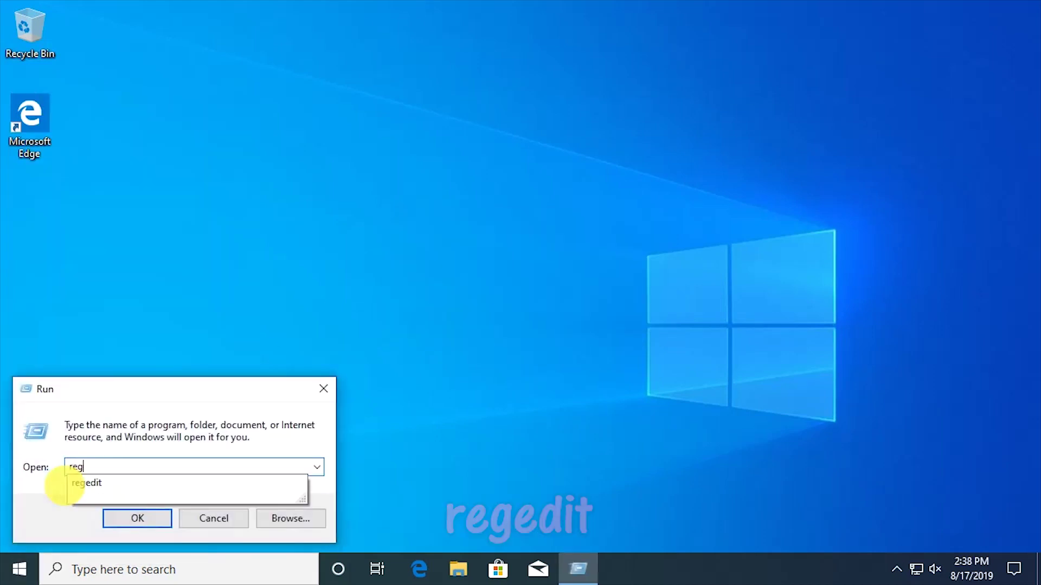
key(Return)
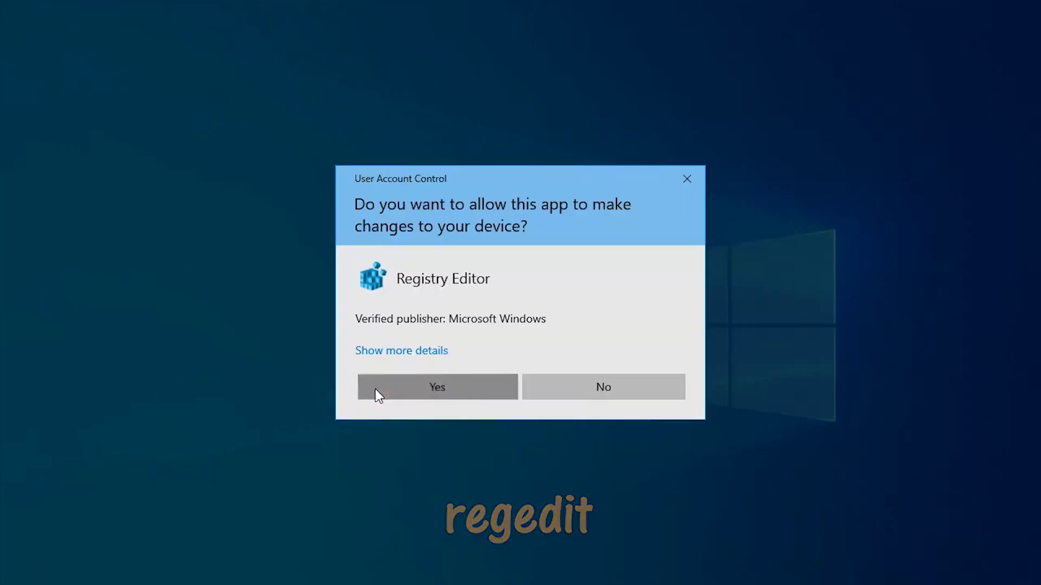
click(375, 389)
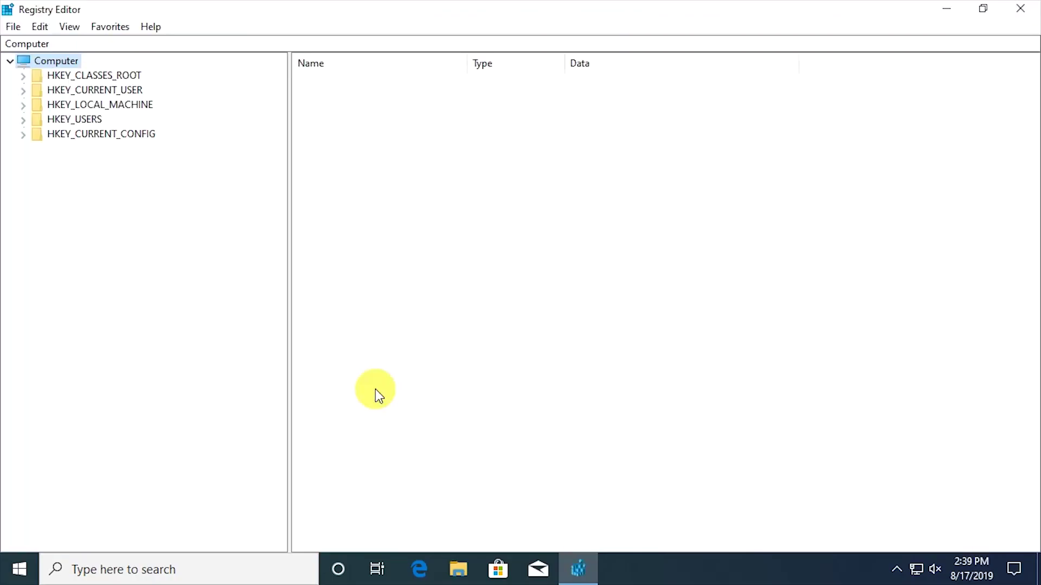
Open the registry key HKEY_LOCAL_MACHINE\SOFTWARE\Microsoft\Windows NT\CurrentVersion\Multimedia\SystemProfile
click(23, 105)
click(66, 178)
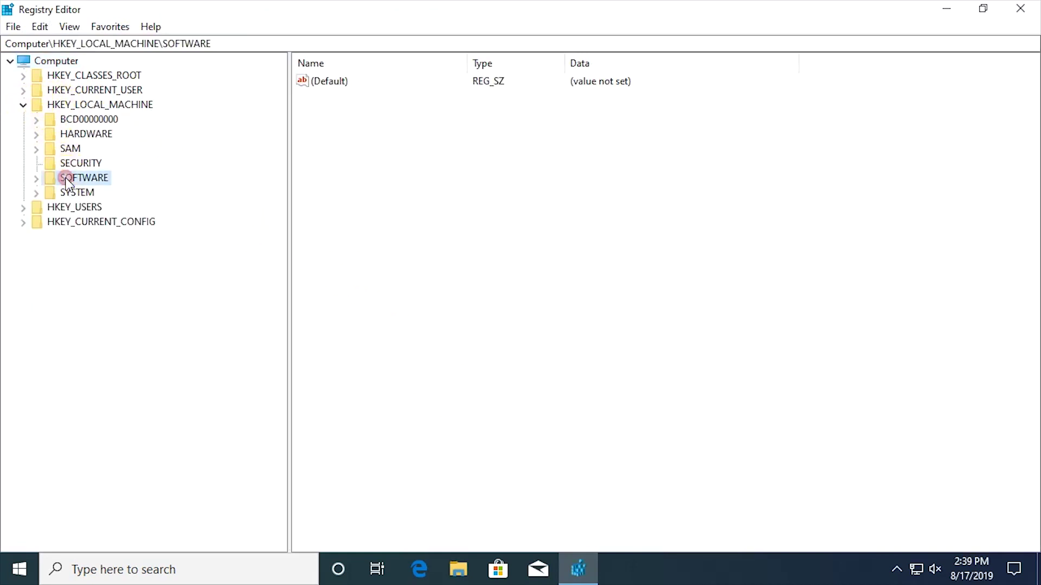
click(36, 179)
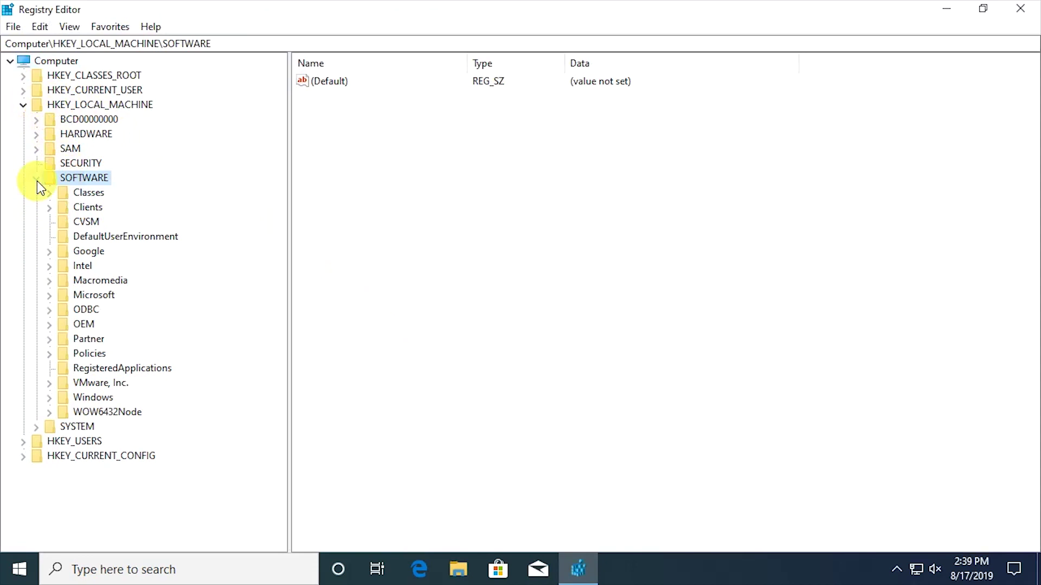
click(49, 295)
drag(282, 115, 282, 475)
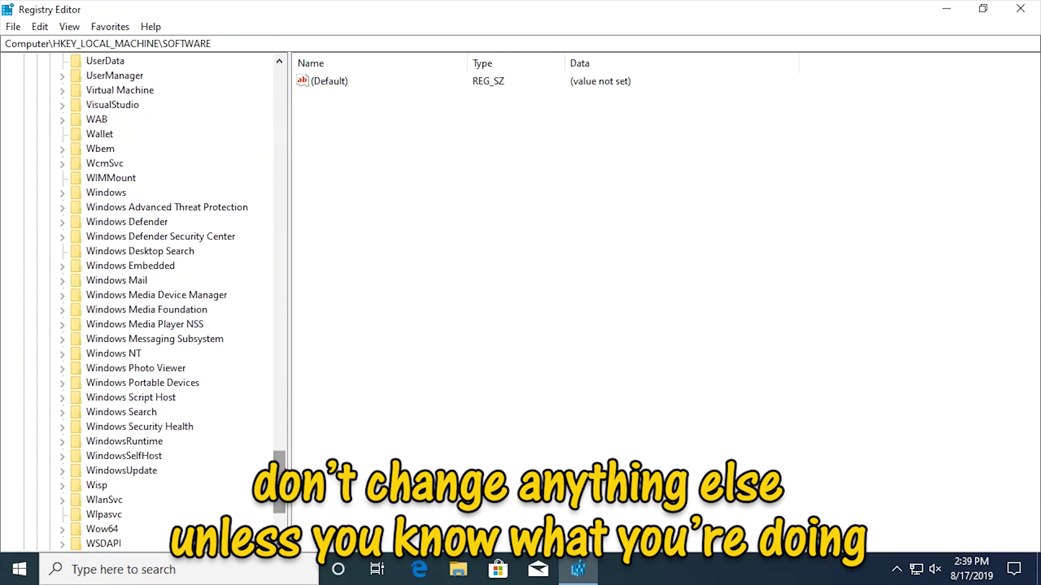
click(62, 355)
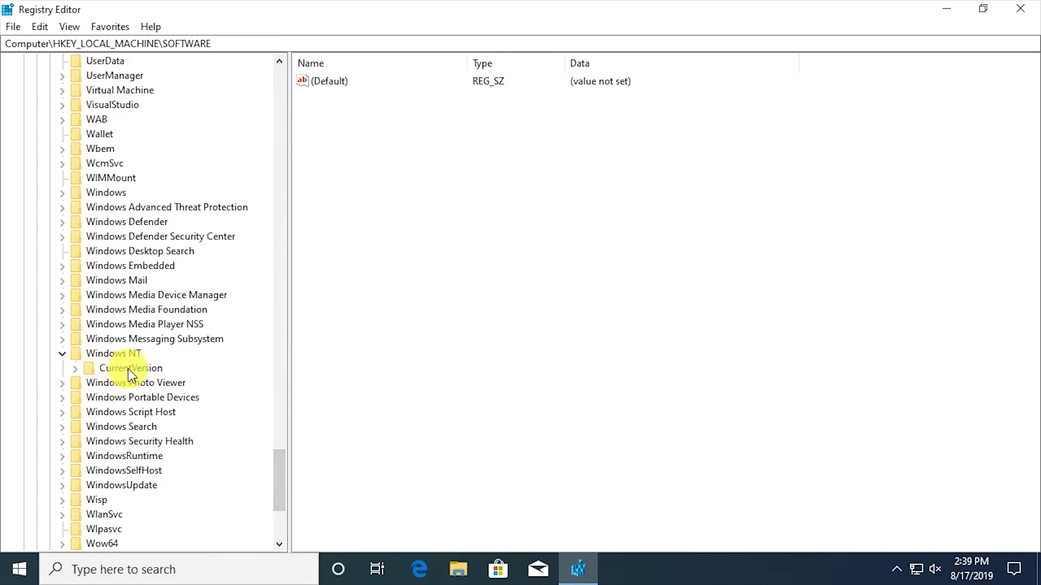
click(76, 370)
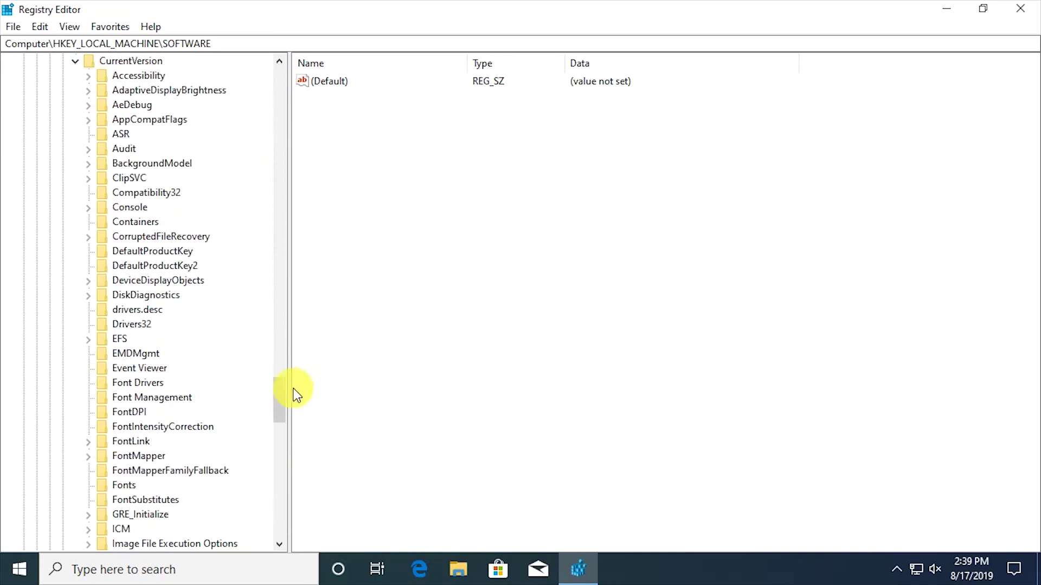
drag(281, 398, 282, 437)
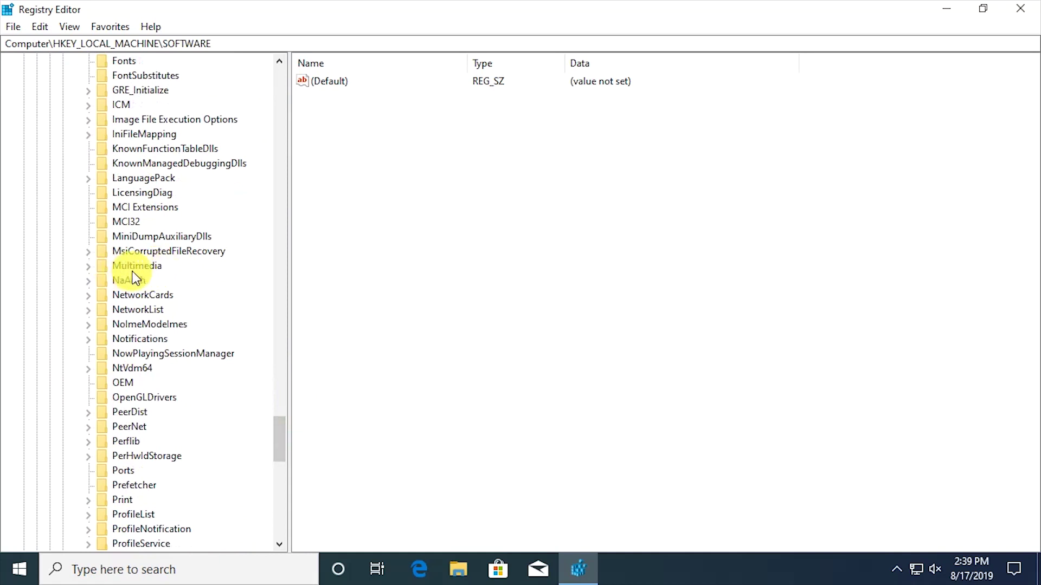
click(89, 267)
click(157, 280)
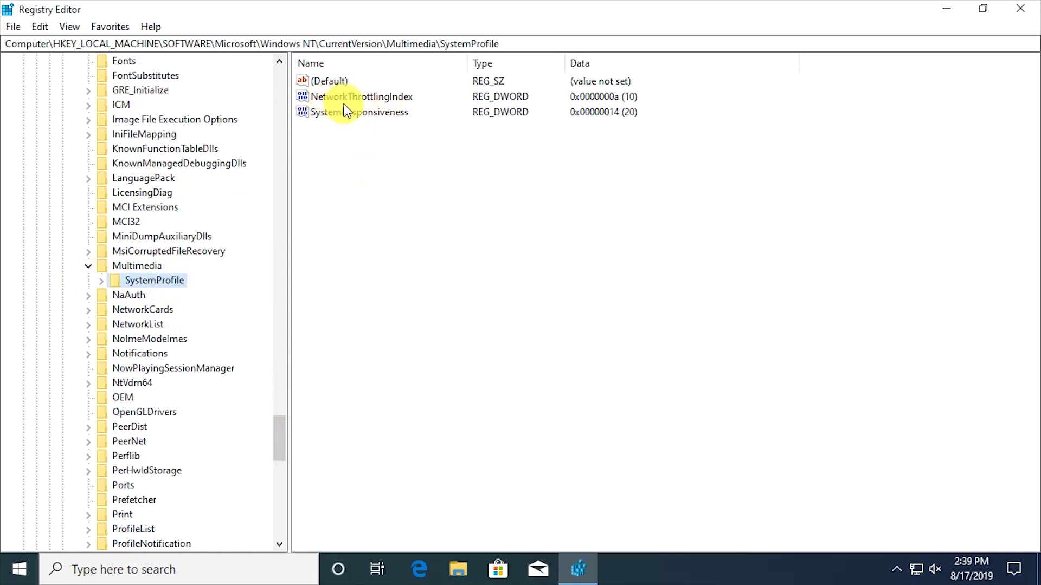
Set the NetworkThrottlingIndex value data to hexadecimal fffffff
click(382, 98)
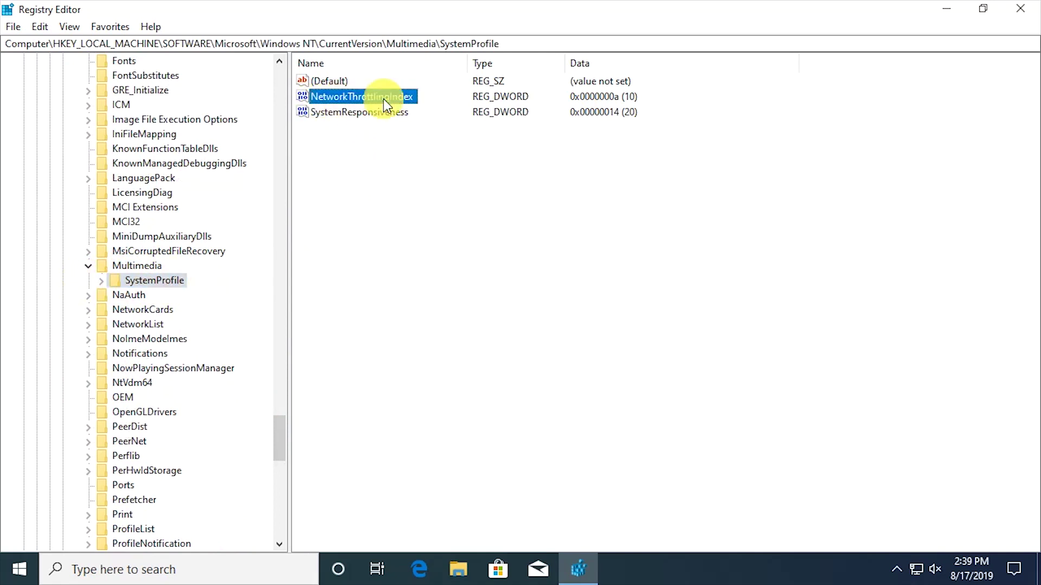
right_click(382, 100)
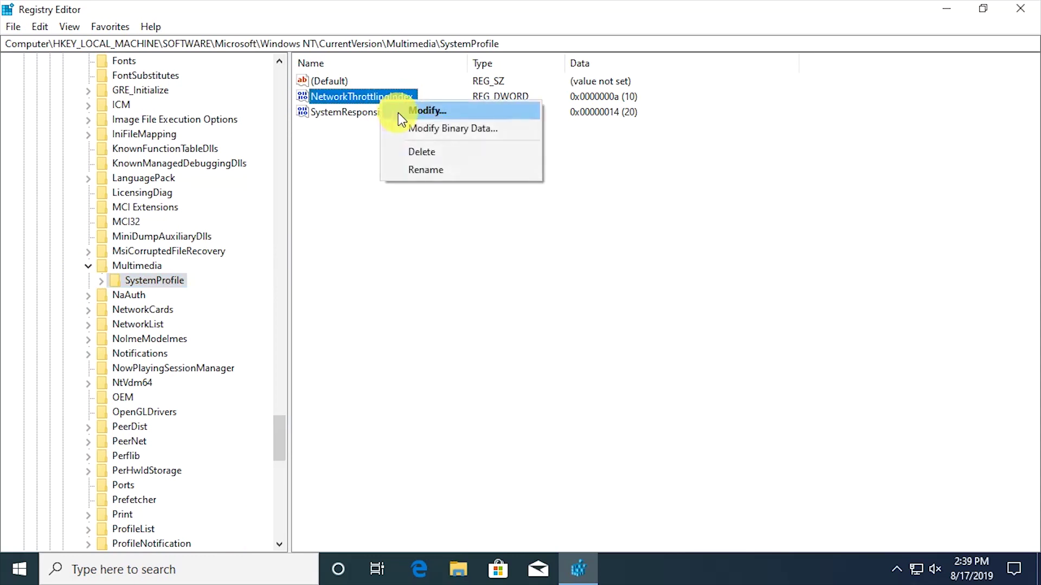
click(443, 111)
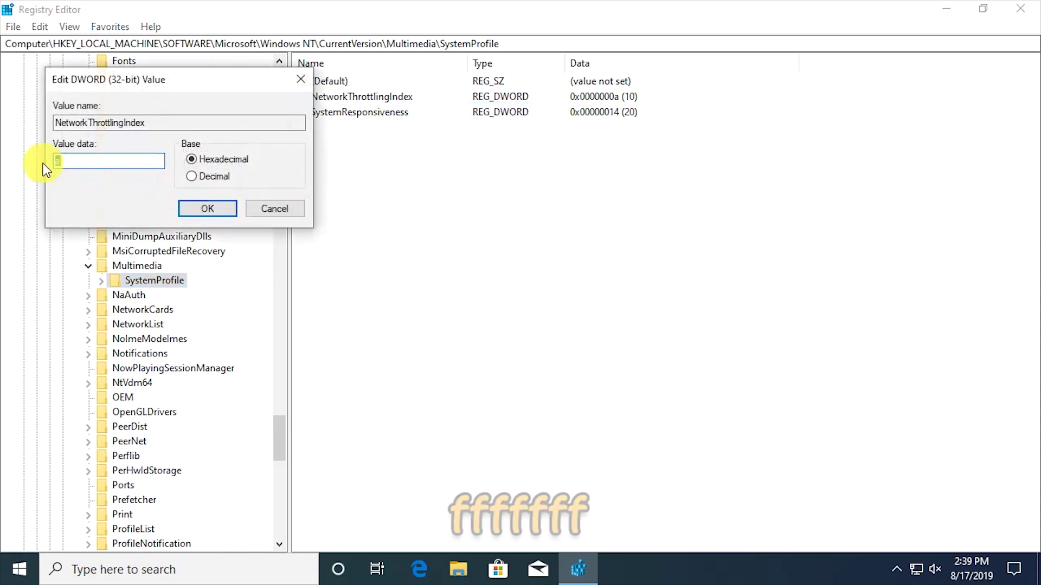
text(ffffffff)
drag(62, 161, 81, 161)
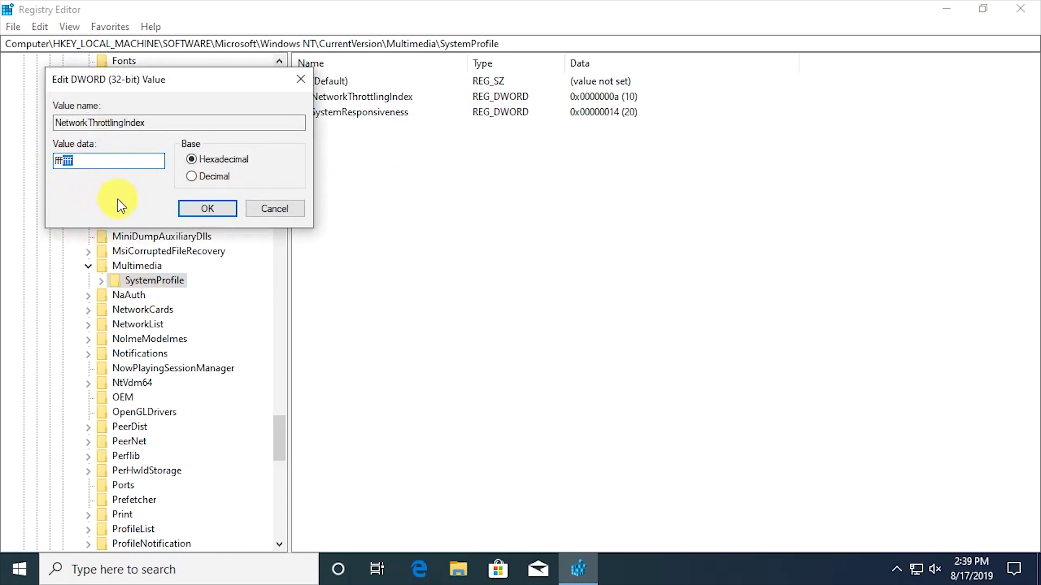
click(208, 209)
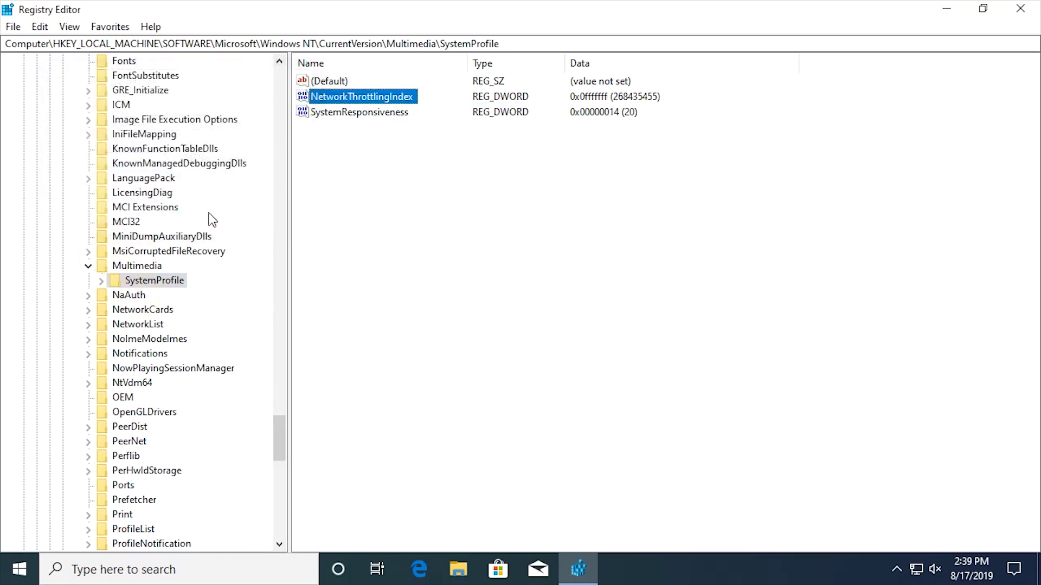
Set the SystemResponsiveness value data to 0 in the SystemProfile key
click(356, 114)
right_click(355, 114)
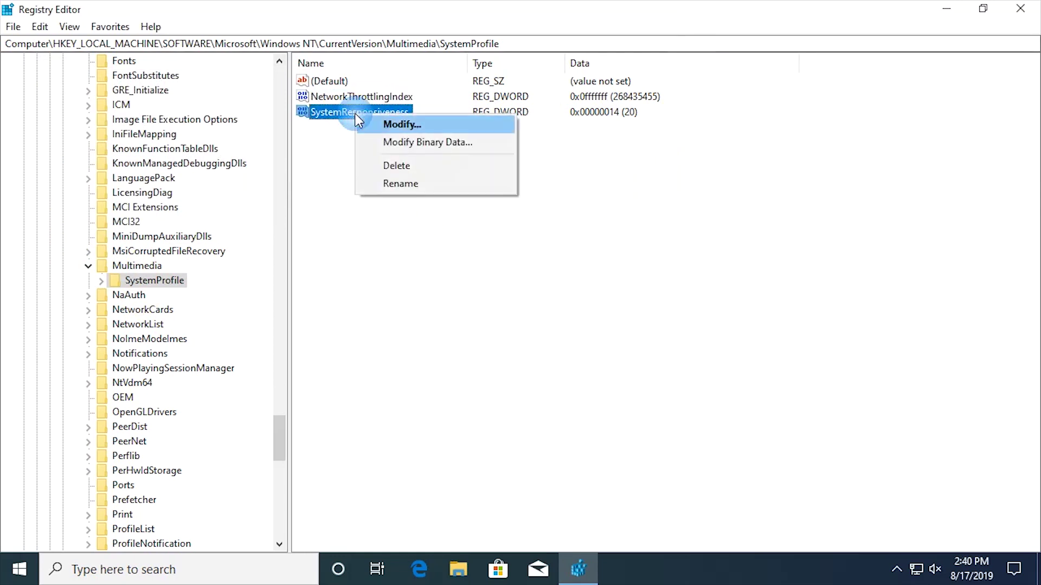
click(379, 123)
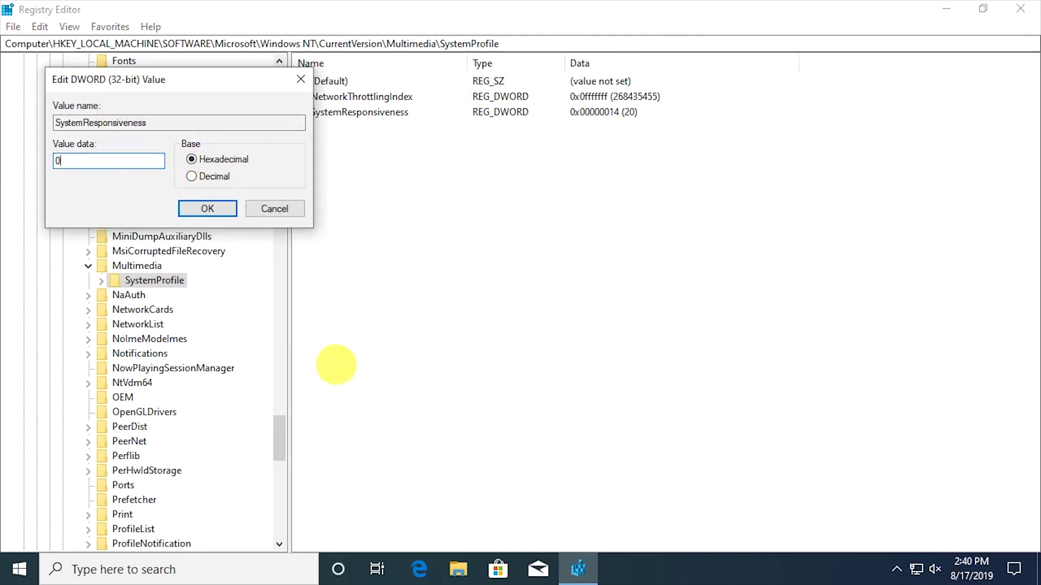
click(208, 209)
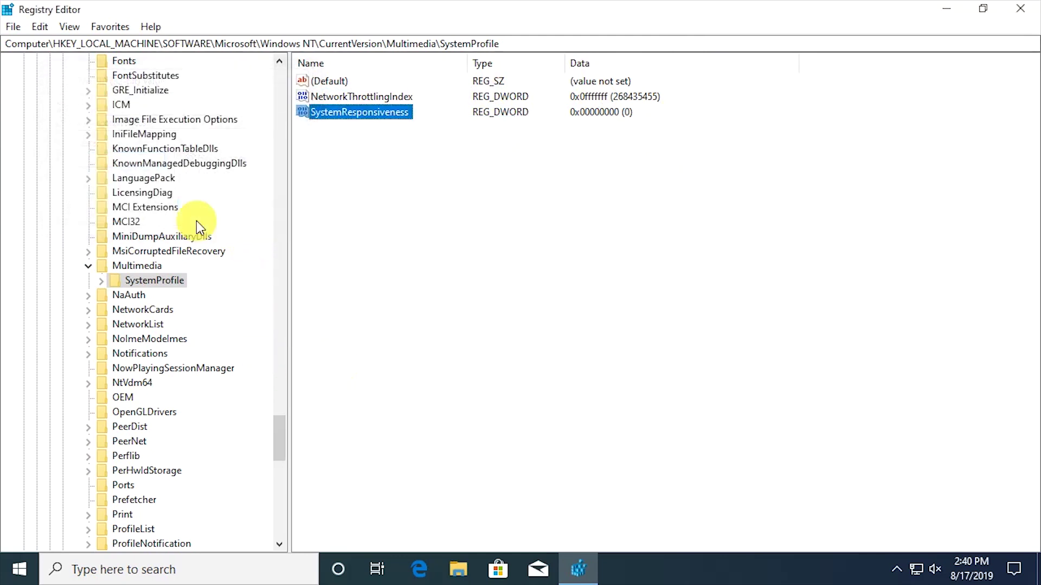
Expand SystemProfile and its Tasks subkey, and open the Games key
click(101, 281)
click(114, 295)
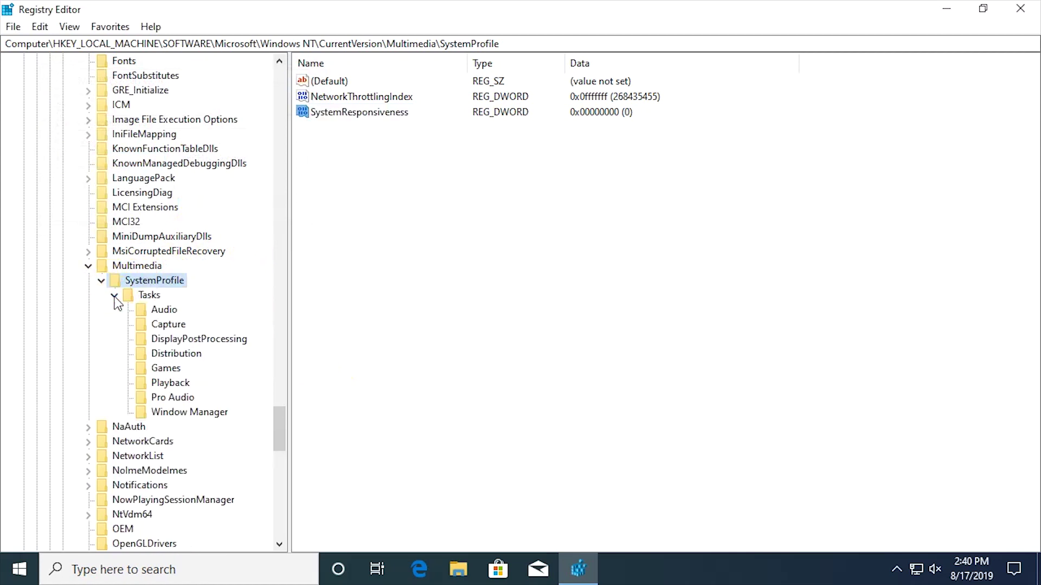
click(163, 369)
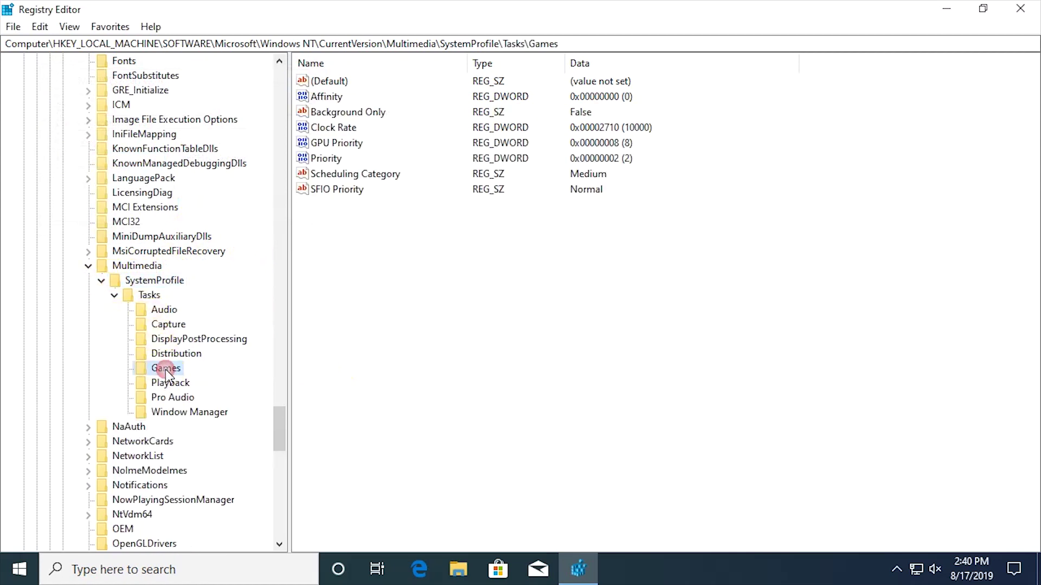
Set the GPU Priority value data to hexadecimal 8 in the Games key
click(337, 144)
right_click(348, 146)
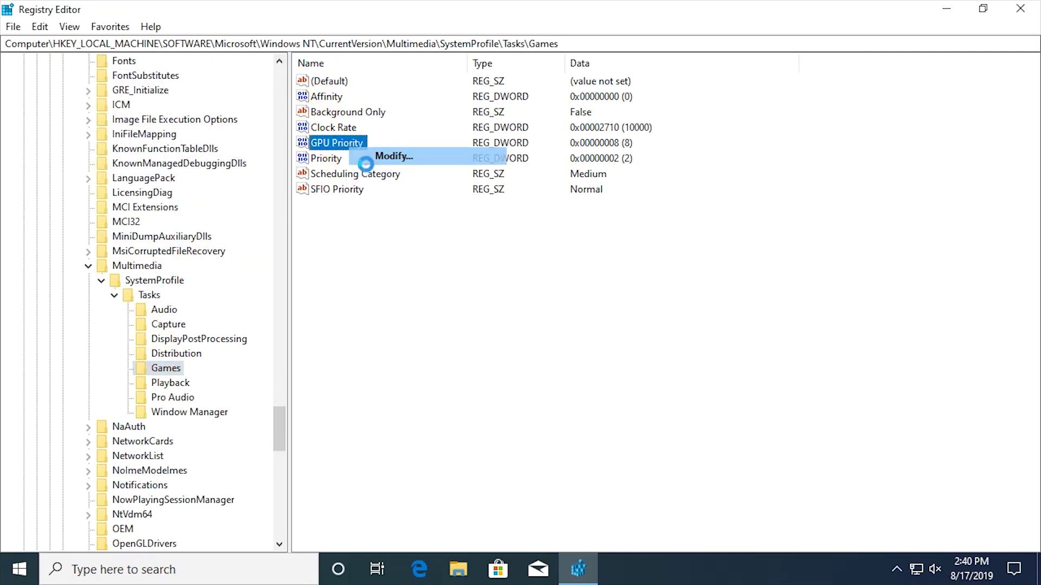
click(359, 156)
click(73, 162)
drag(73, 162, 66, 173)
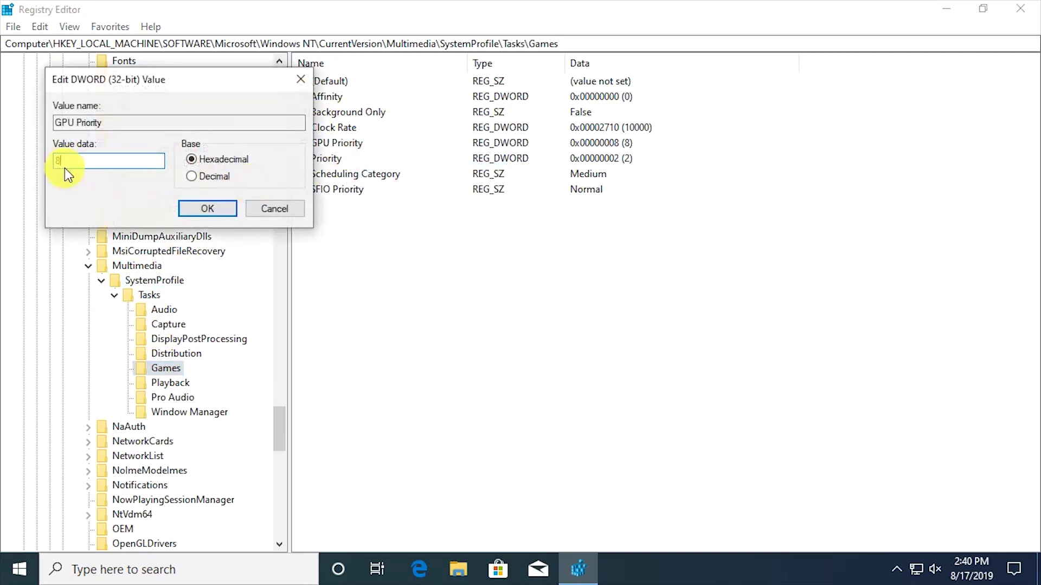
click(207, 209)
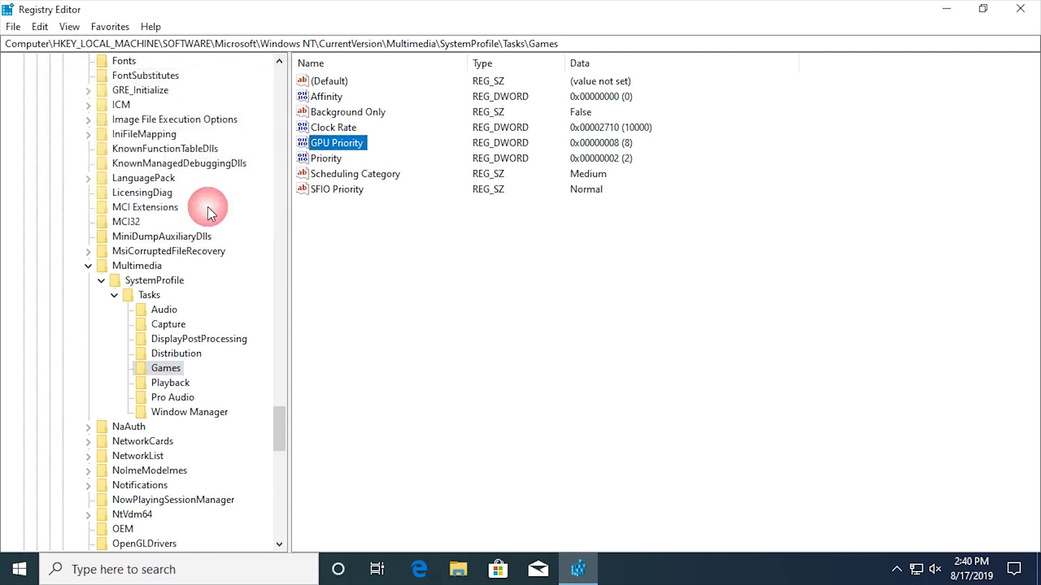
Set the Priority value data to hexadecimal 6 in the Games key
right_click(321, 162)
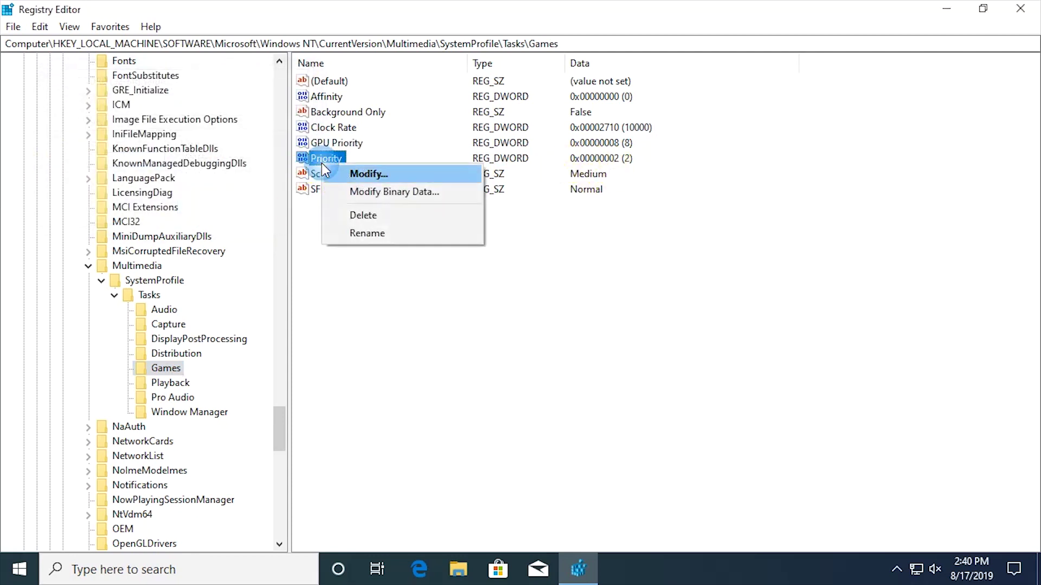
click(359, 180)
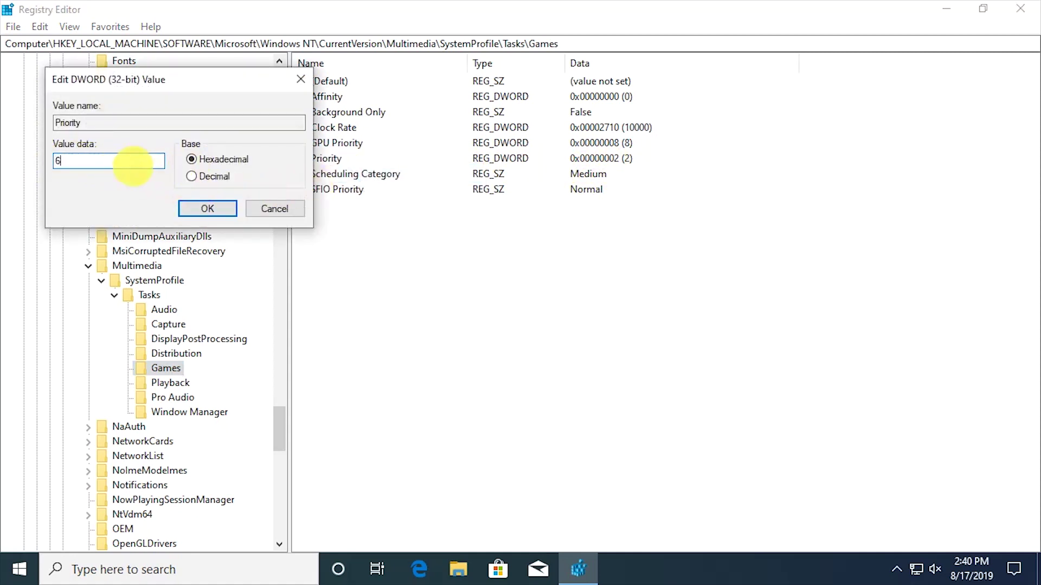
click(209, 216)
Replace the value data of the Scheduling Category string in the Games key
click(333, 174)
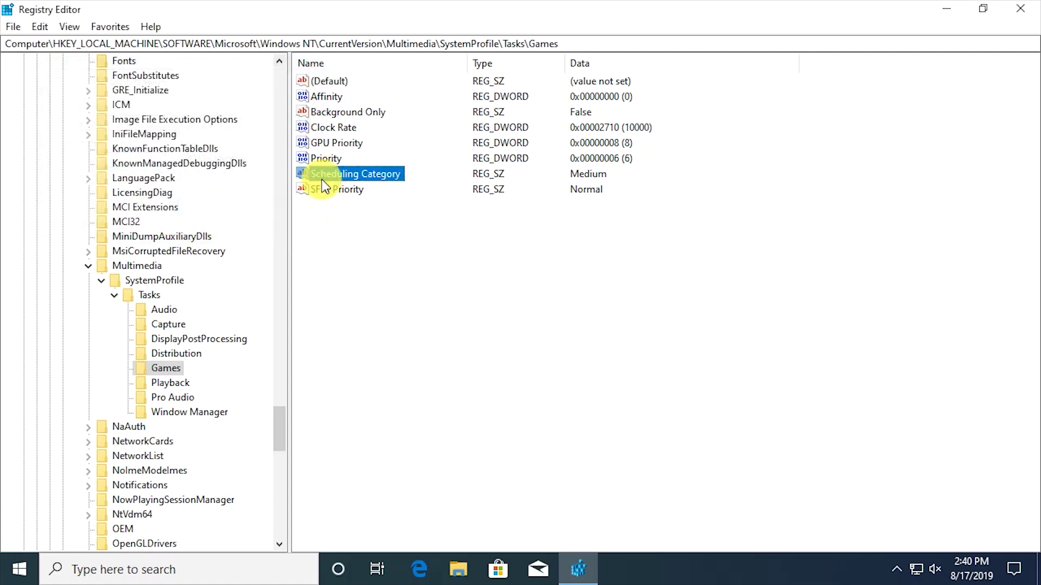
right_click(385, 178)
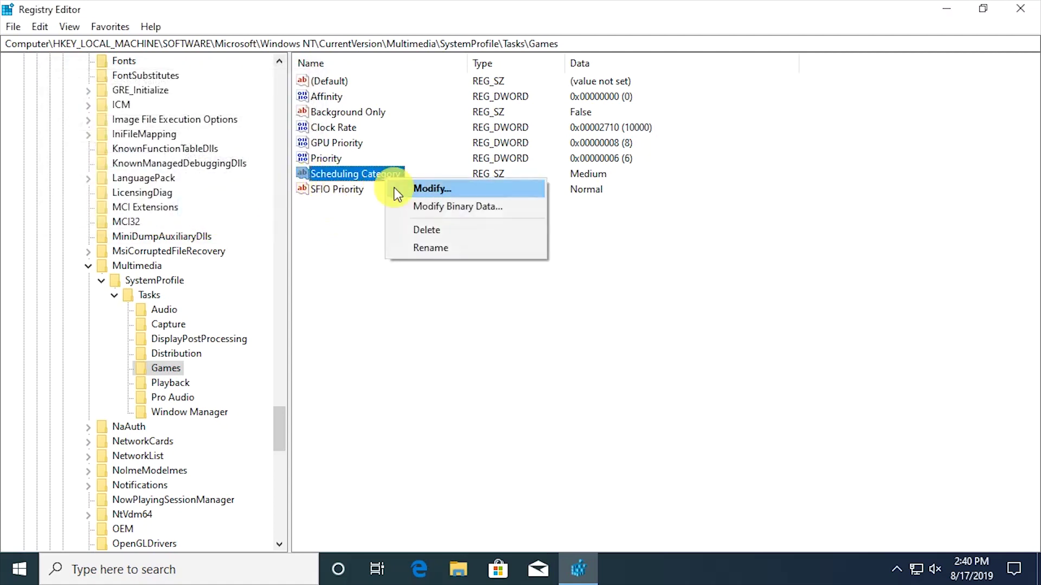
click(417, 188)
key(BackSpace)
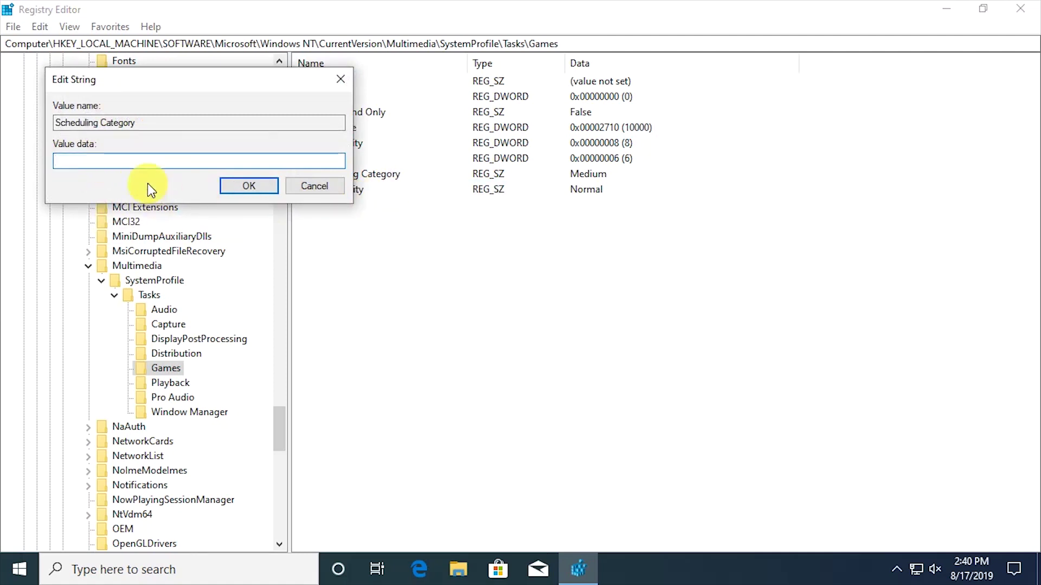
click(249, 187)
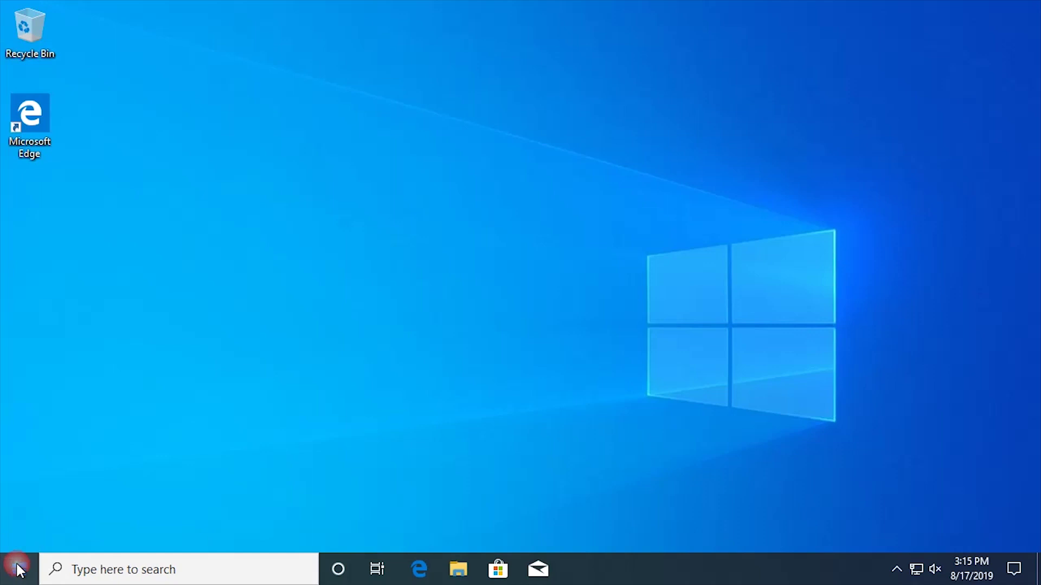
Search Windows for system, open the System page, and bring up the Performance Options from the advanced system settings
click(20, 570)
text(system)
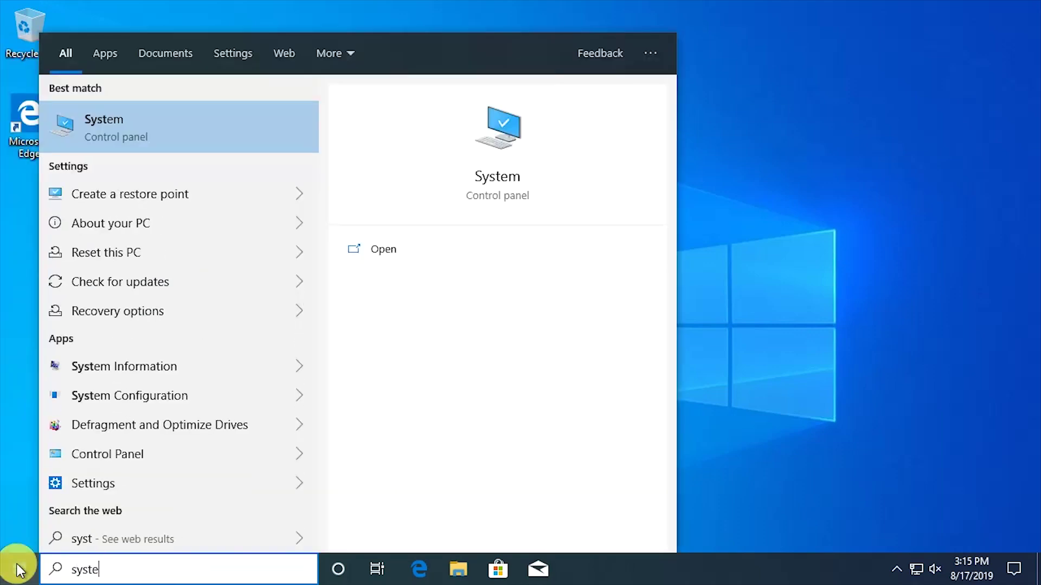
click(118, 130)
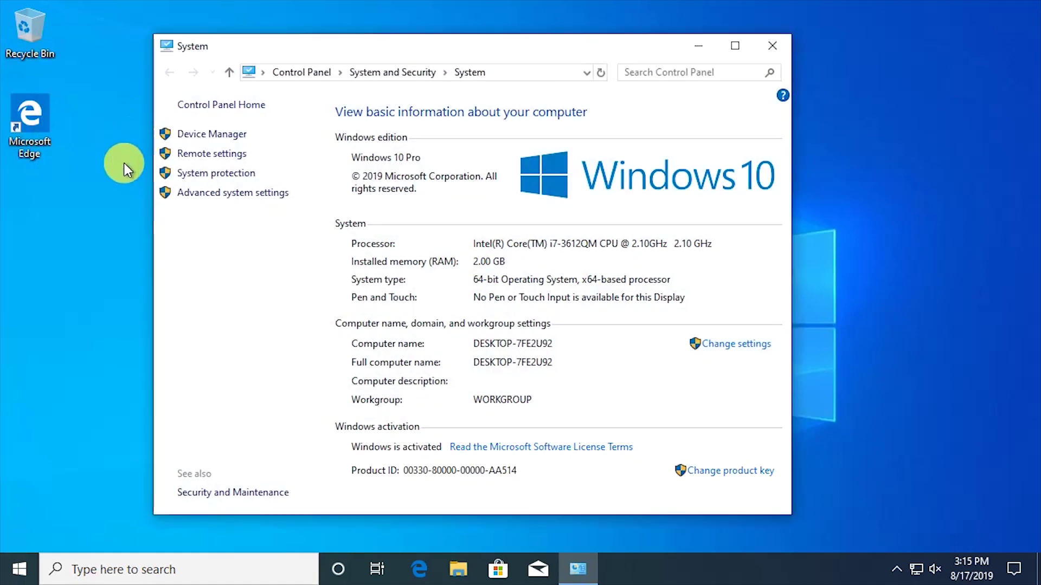
click(228, 194)
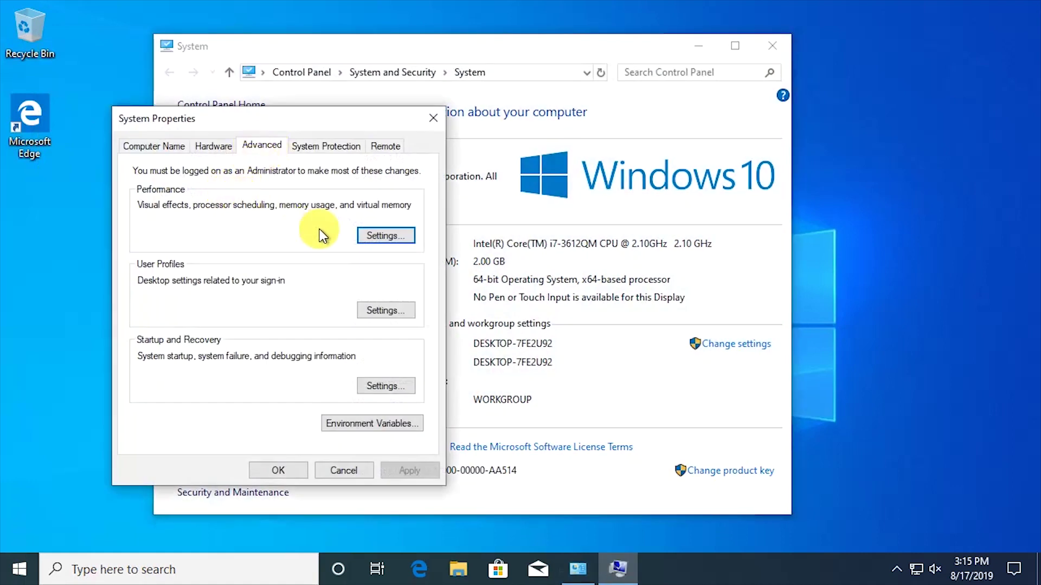
click(386, 235)
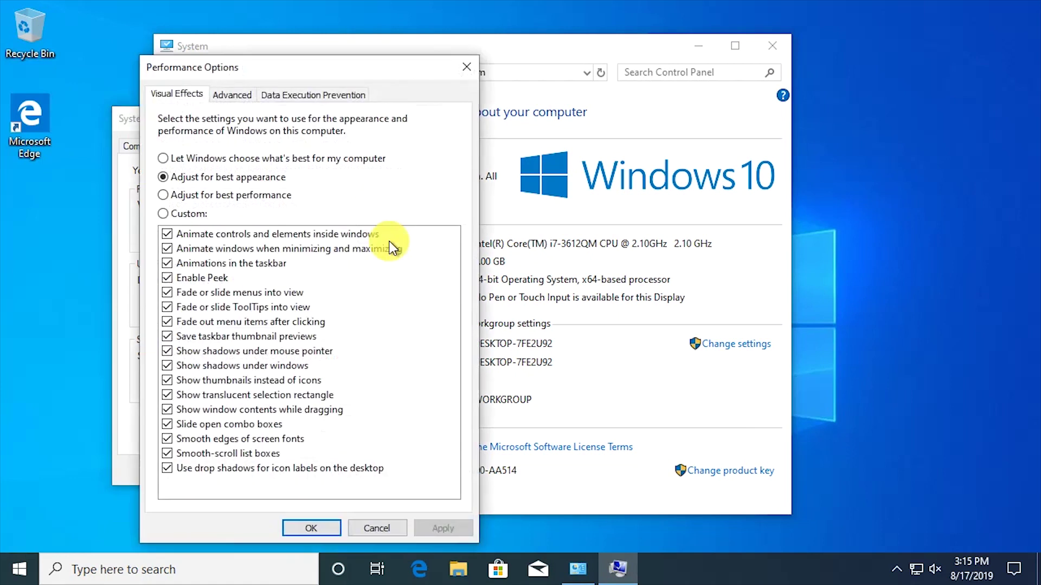
Choose custom visual effects and turn off every effect, from window animations to drop shadows for desktop icon labels
click(163, 214)
click(167, 233)
click(167, 248)
click(167, 262)
click(167, 278)
click(167, 292)
click(166, 307)
click(167, 322)
click(167, 336)
click(167, 351)
click(167, 366)
click(167, 380)
click(167, 395)
click(167, 410)
click(167, 424)
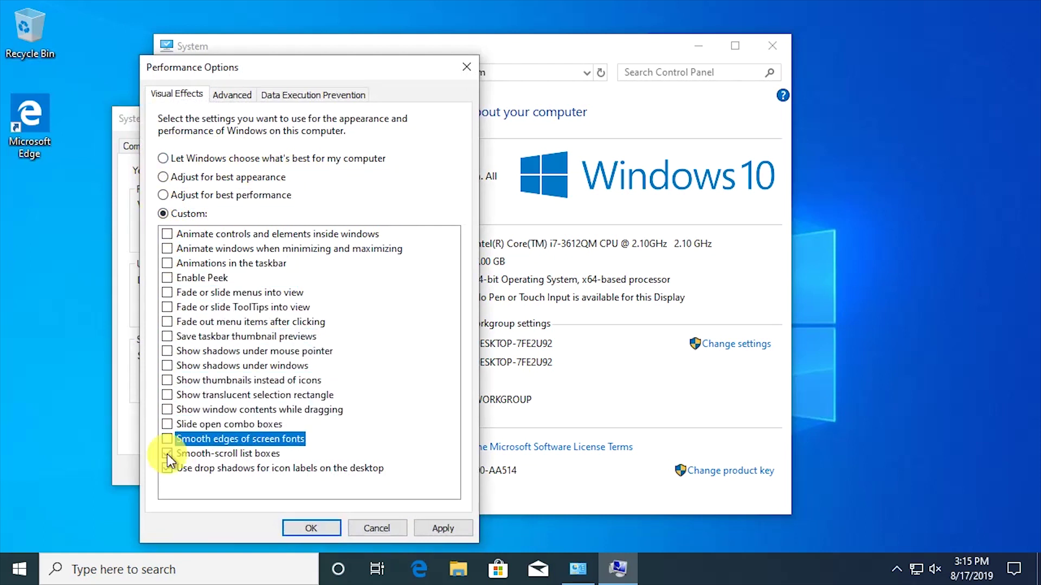
click(167, 439)
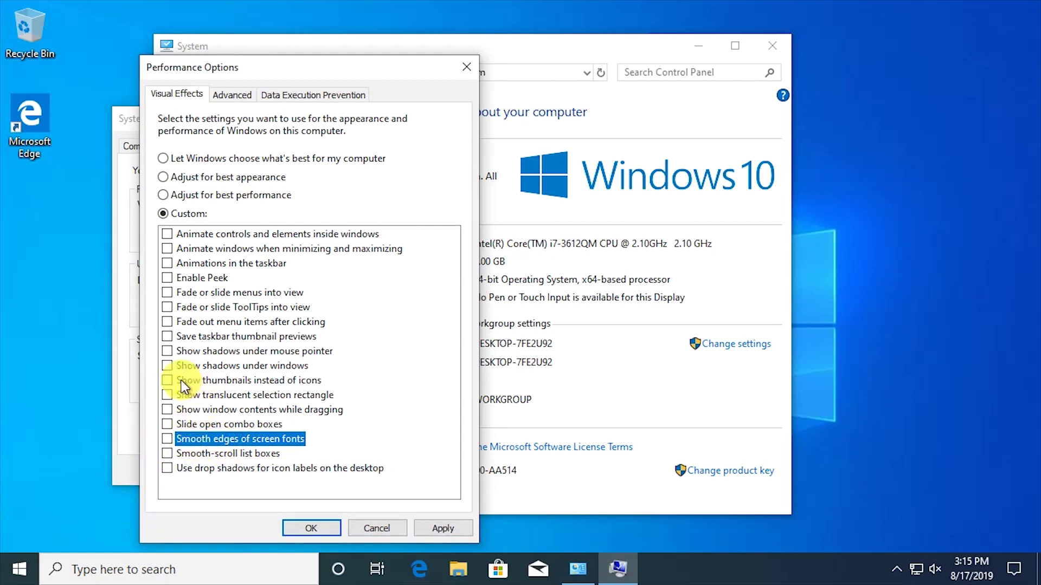
click(167, 380)
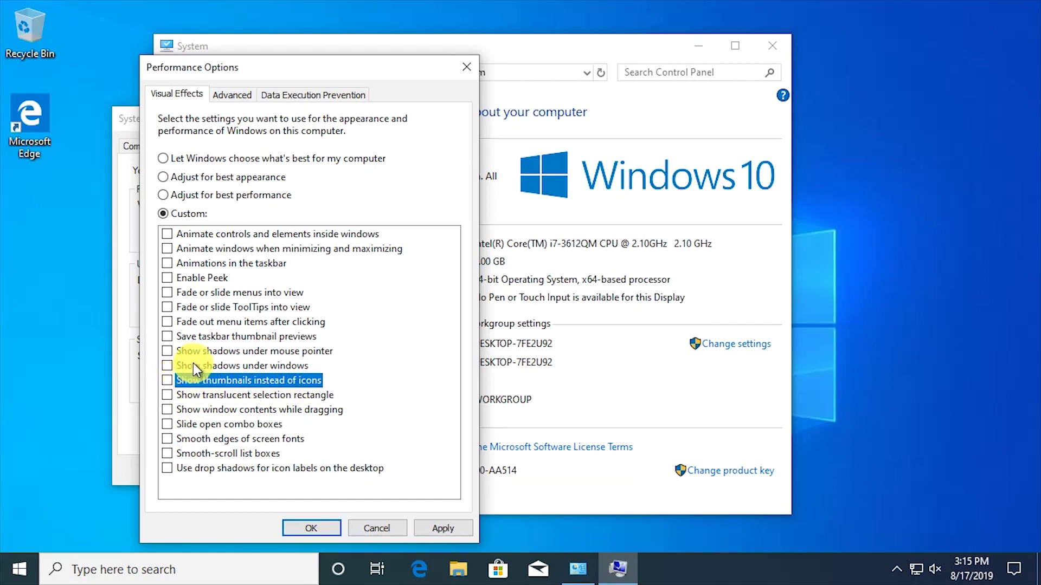
Open the Virtual Memory settings and turn off automatic paging file management for all drives
click(230, 96)
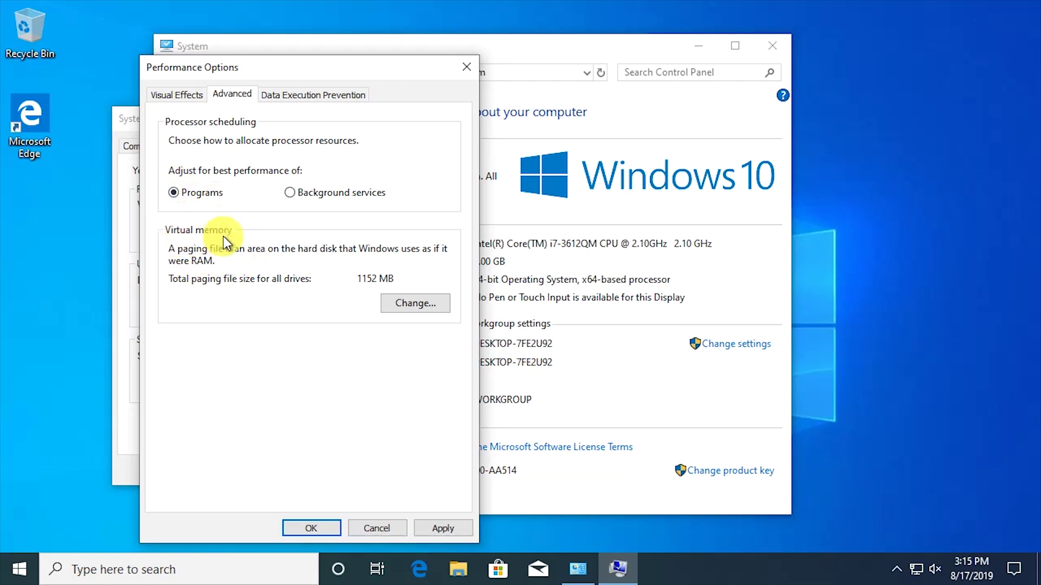
click(415, 305)
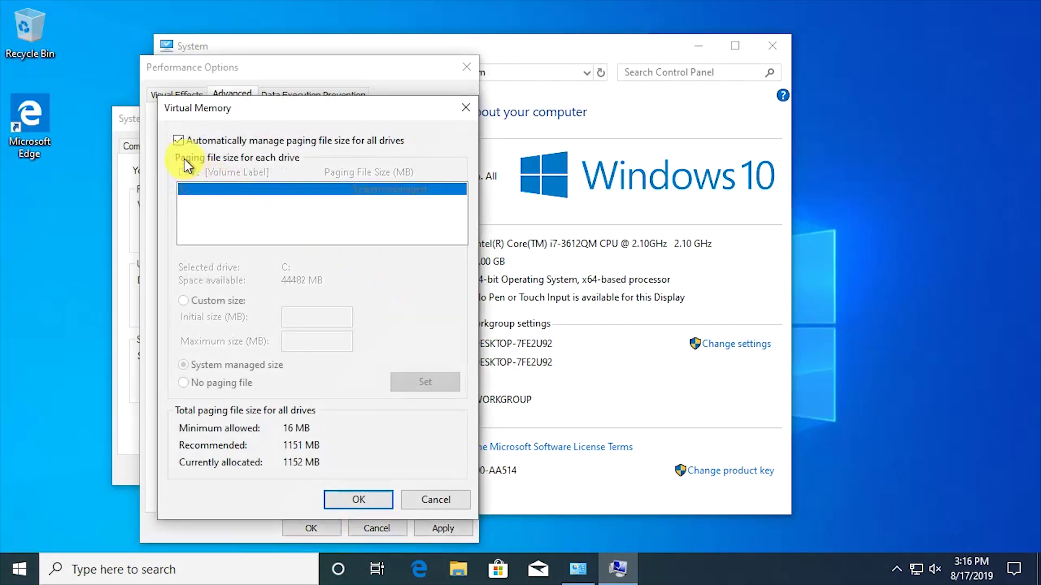
click(277, 144)
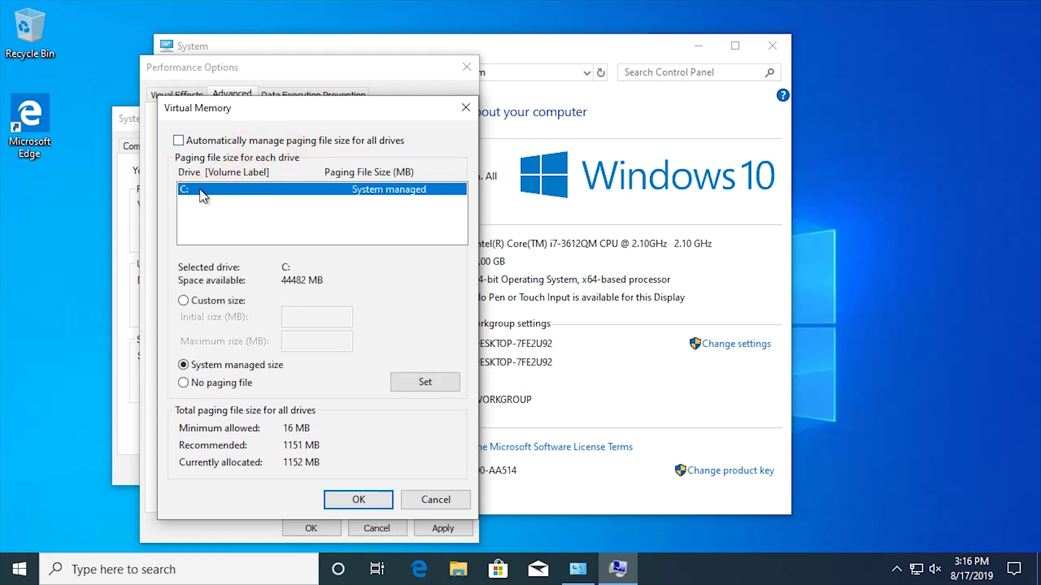
Set drive C: to No paging file and agree to continue
click(202, 385)
click(428, 386)
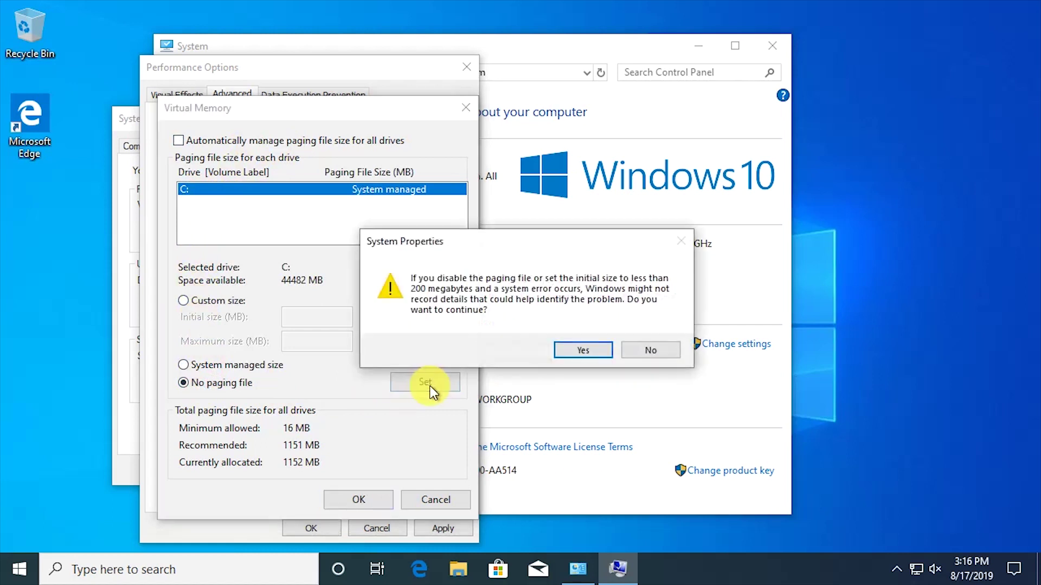
click(590, 347)
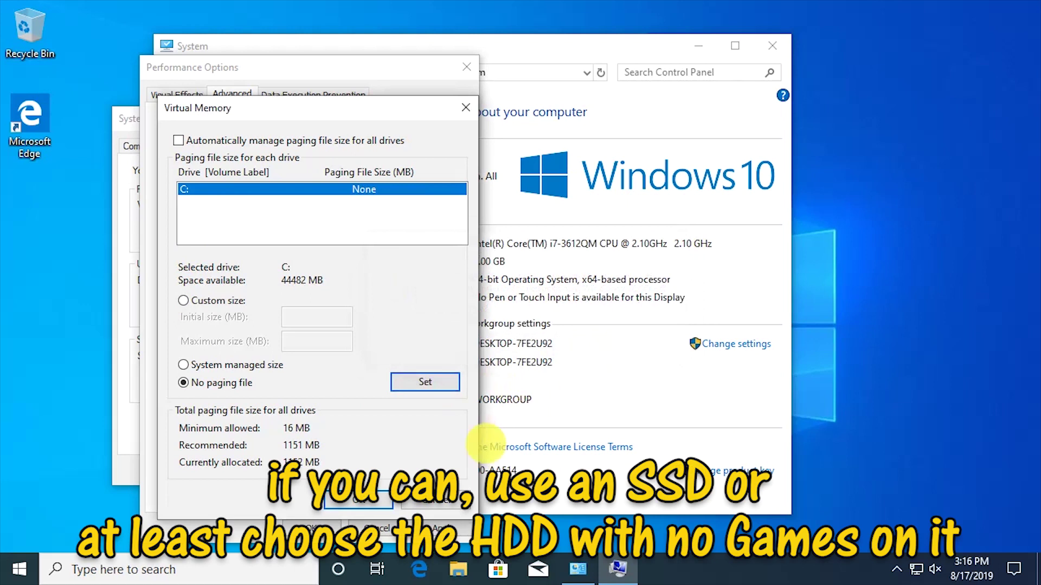
Set the paging file of drive C: to System managed size and confirm the Virtual Memory settings
click(219, 363)
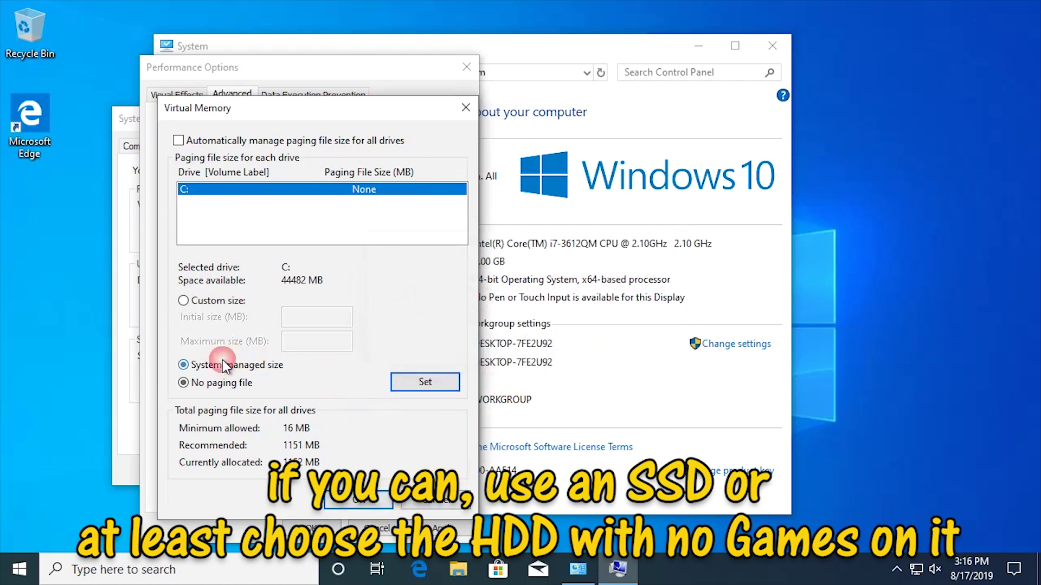
click(432, 382)
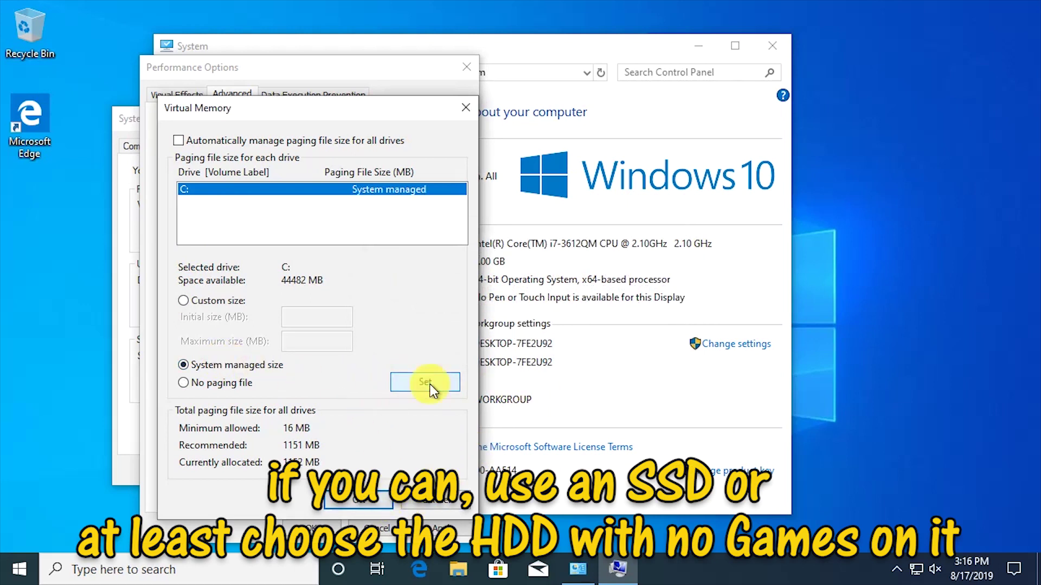
click(370, 500)
click(631, 344)
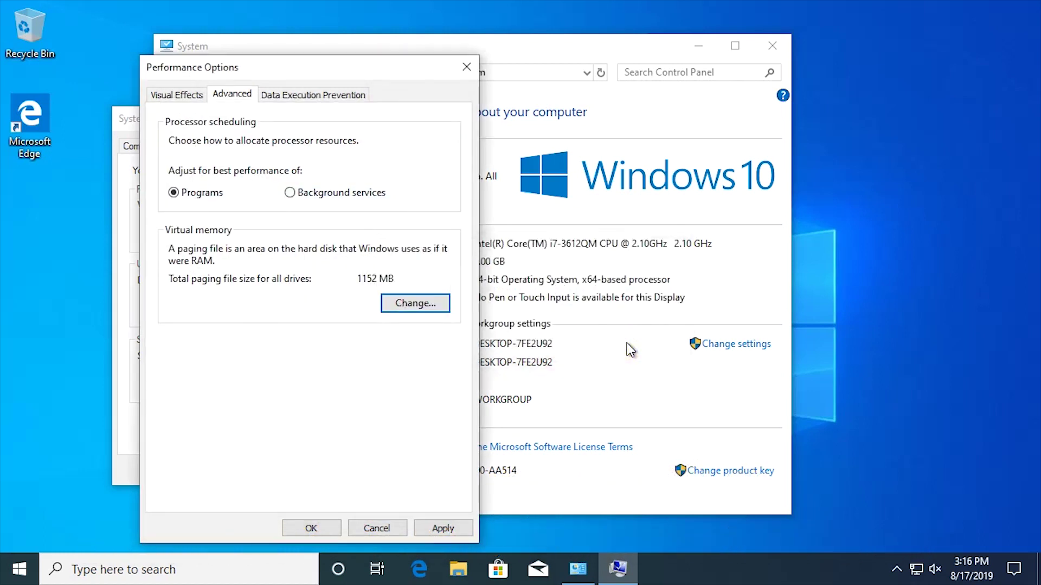
Accept the Performance Options, close the system windows, and postpone the restart
click(310, 528)
click(771, 53)
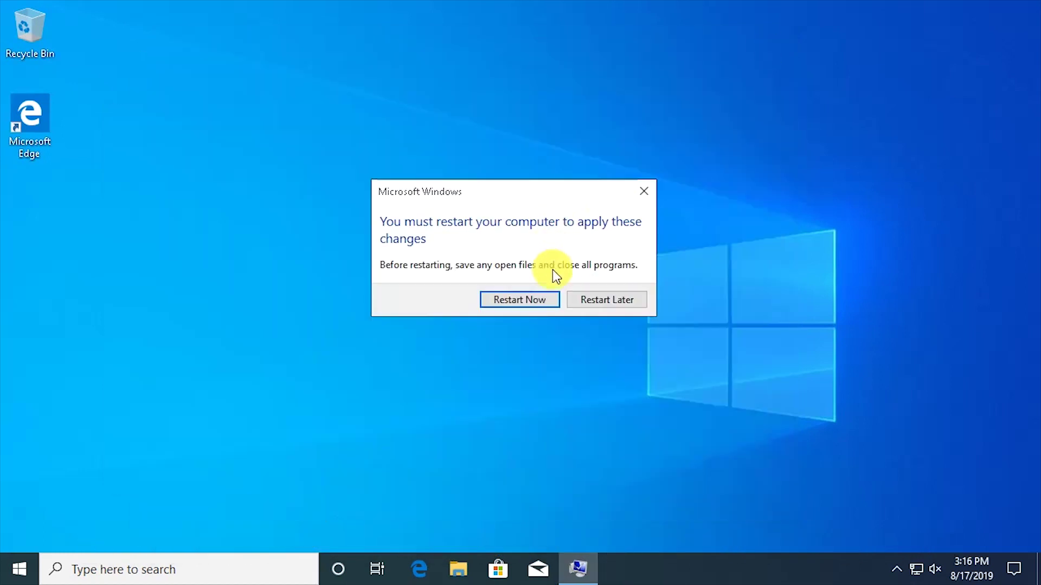
click(617, 307)
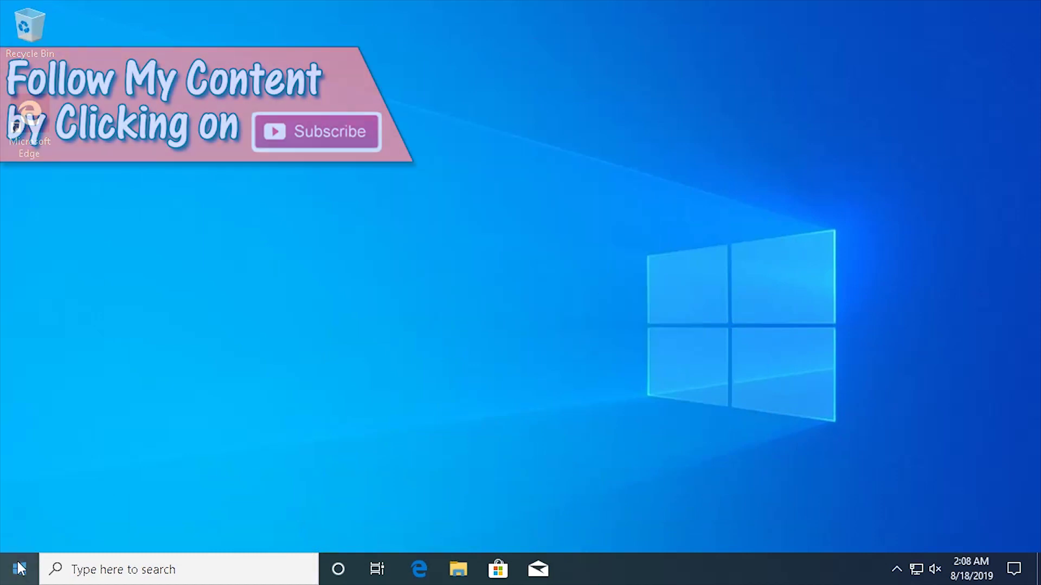
Open Windows Settings and go to the System category
click(20, 567)
click(25, 544)
click(20, 496)
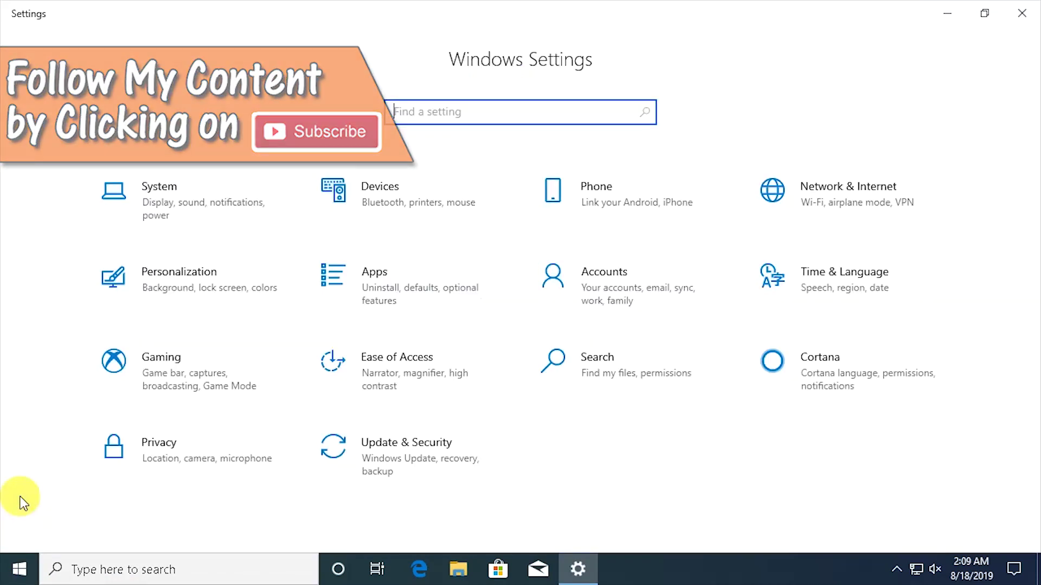
click(146, 213)
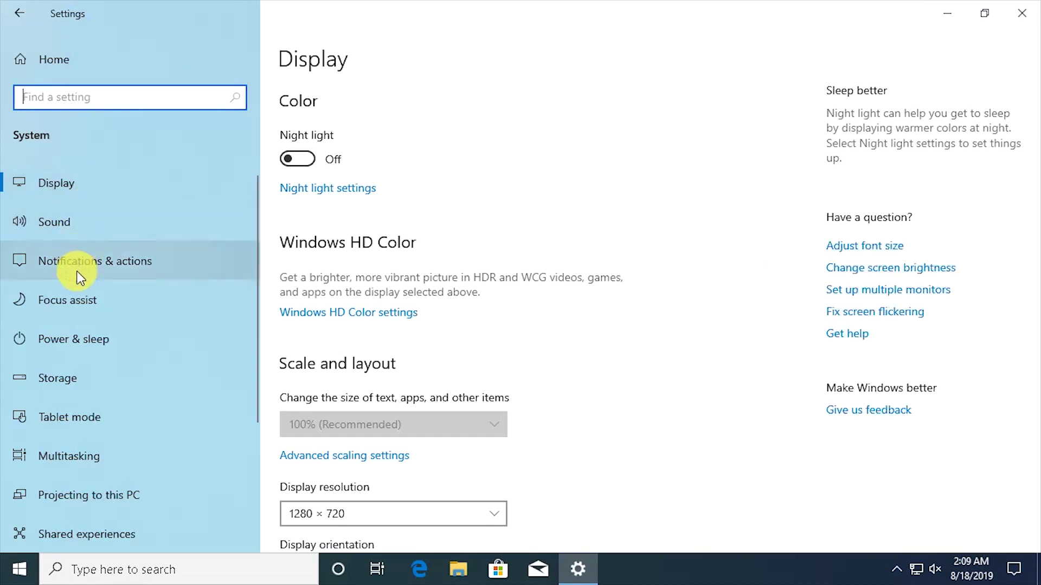
Turn off notifications from apps and other senders in Notifications & actions
click(138, 269)
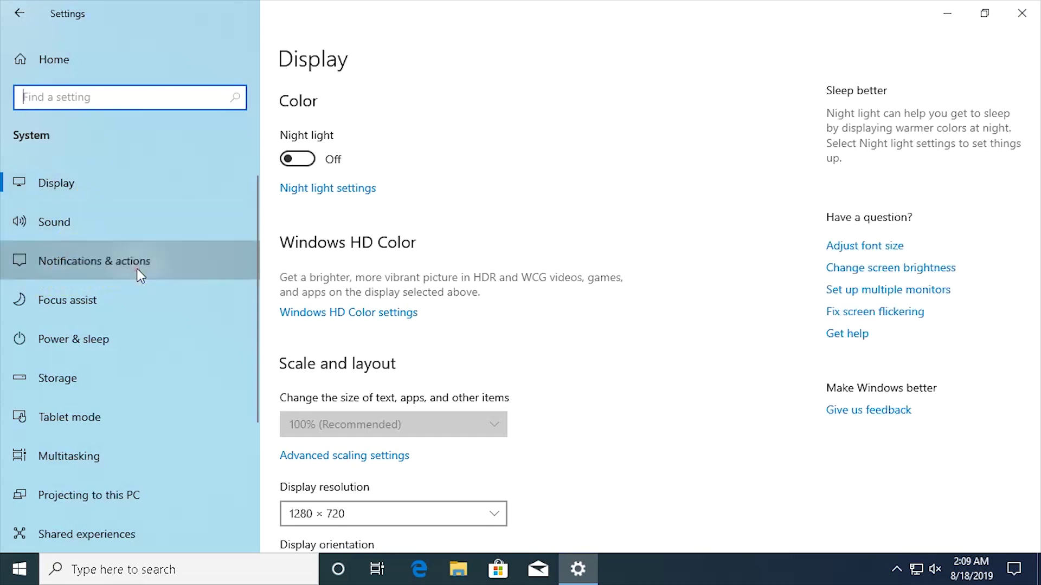
scroll(299, 211, down, 2)
click(299, 217)
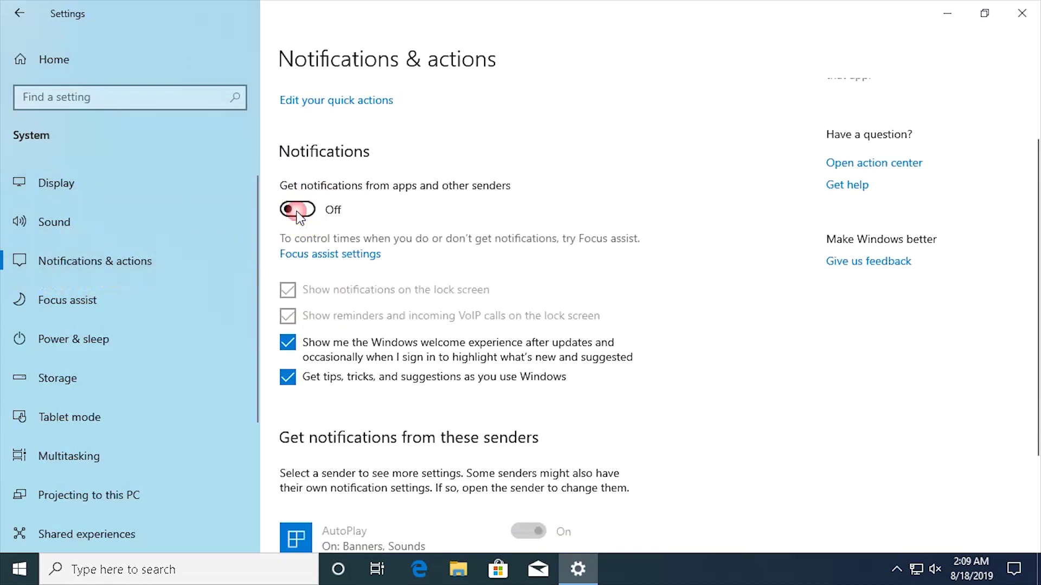
Disable the Windows welcome experience and the tips, tricks and suggestions in the notification settings
click(287, 342)
click(287, 377)
scroll(495, 453, down, 3)
scroll(537, 450, up, 5)
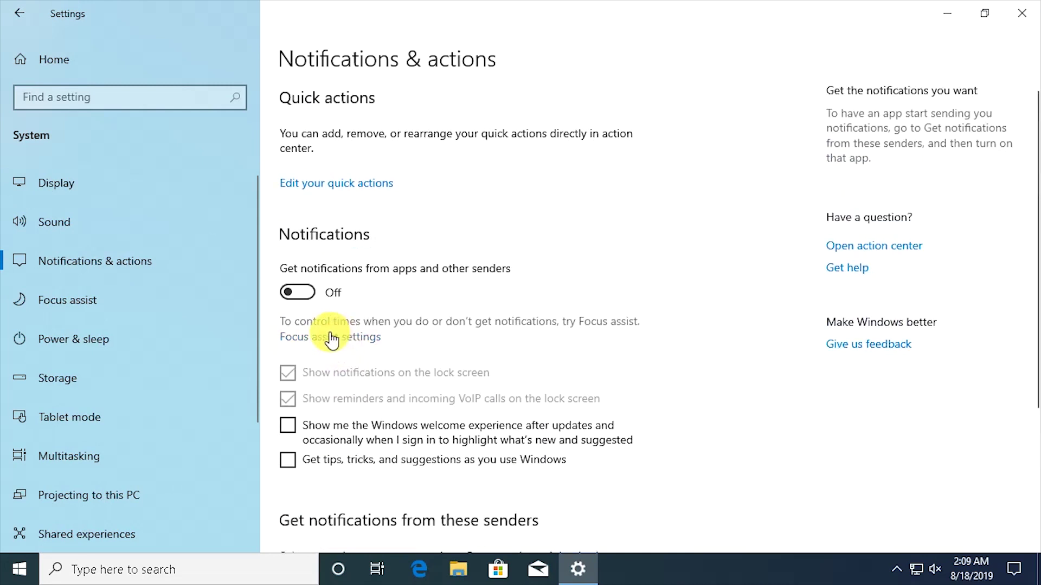
Edit the quick actions, unpin every tile from Focus assist to VPN, and finish editing
click(352, 185)
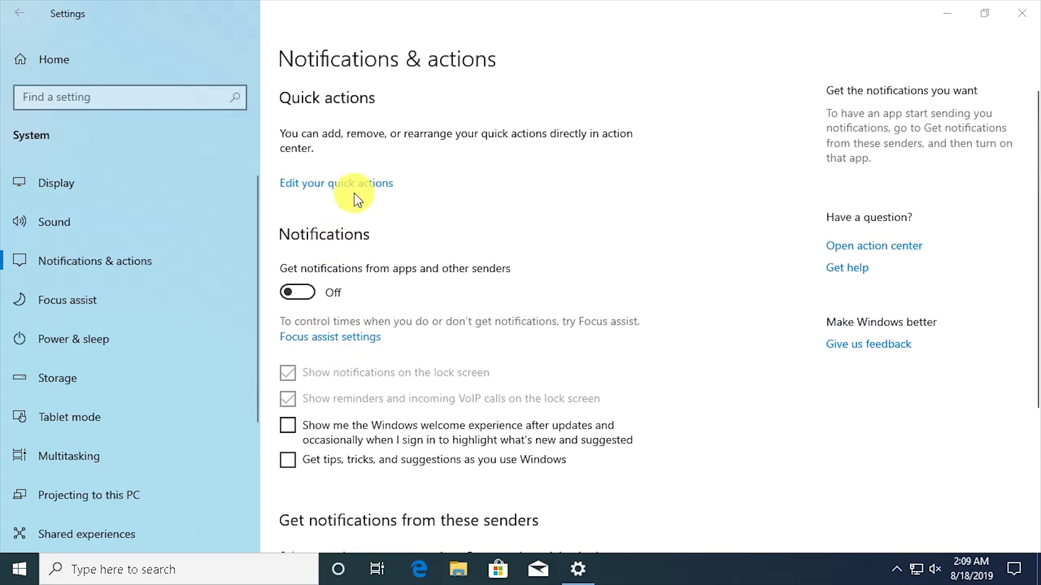
click(794, 363)
click(794, 363)
click(794, 419)
click(794, 419)
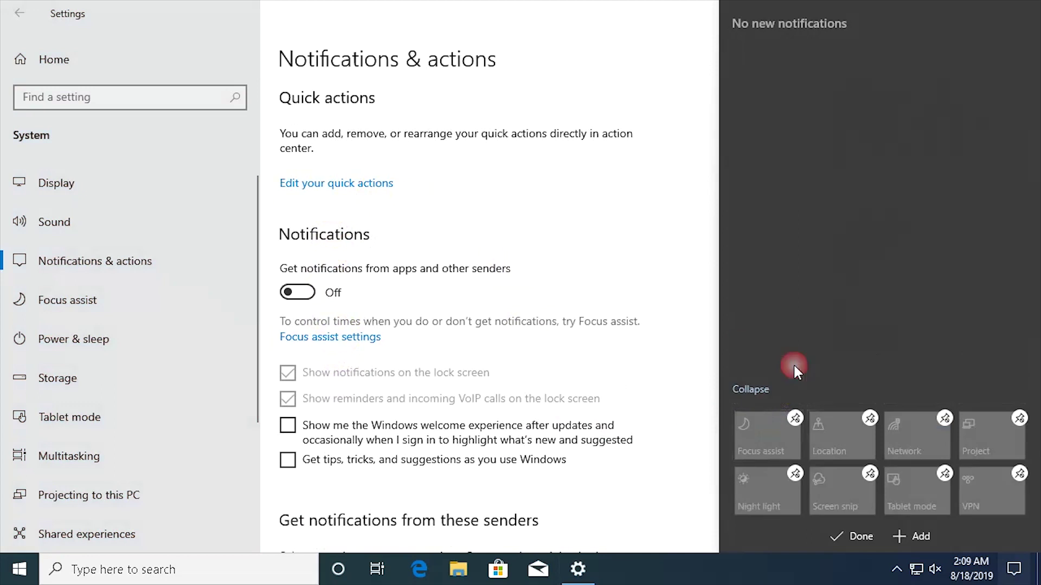
click(793, 418)
click(793, 418)
click(795, 473)
click(795, 473)
click(795, 474)
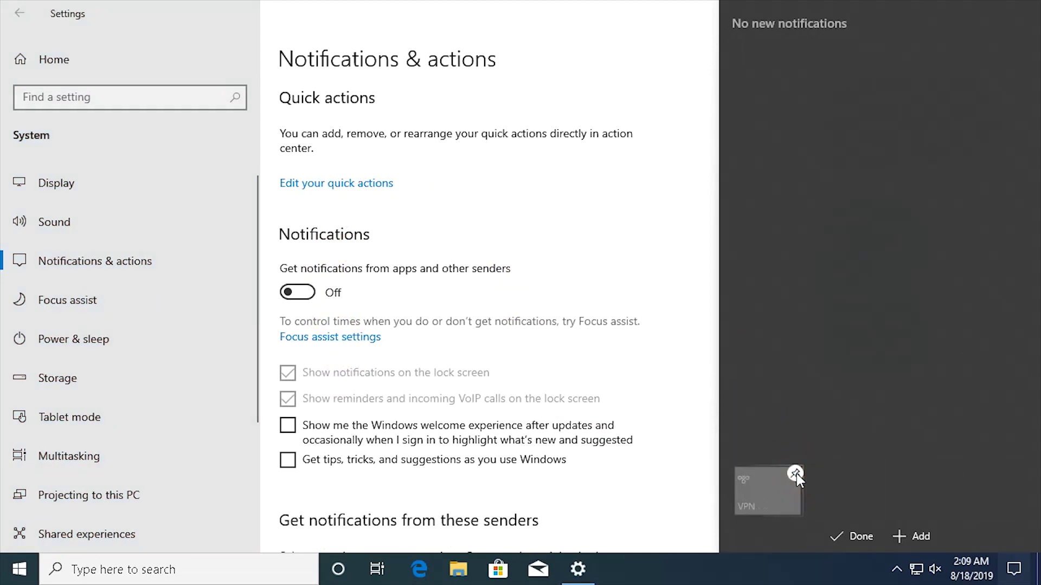
click(795, 474)
click(853, 532)
click(404, 264)
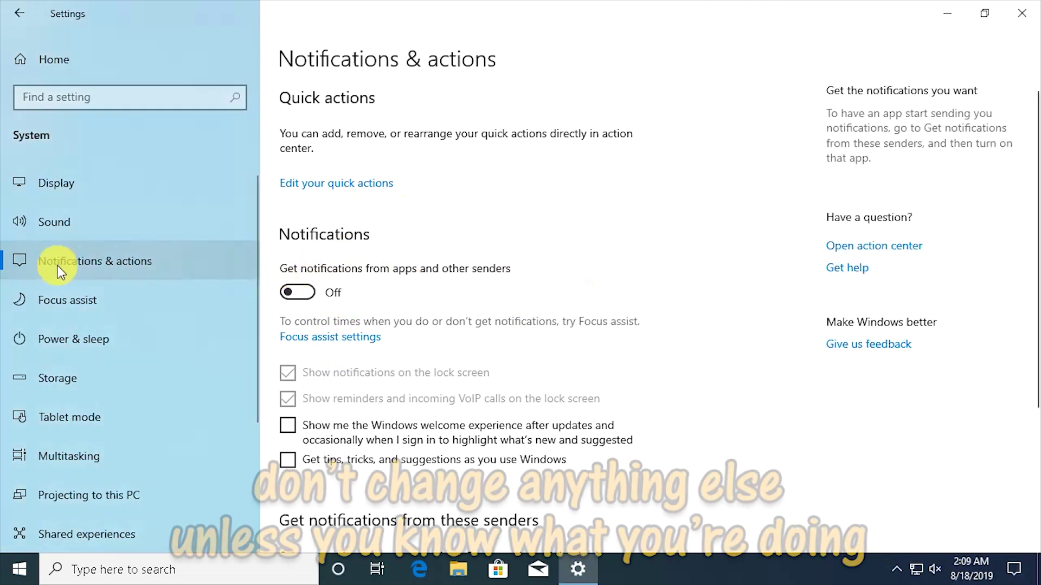
In Focus assist, turn off the automatic rules for duplicating the display, gaming and full-screen apps, and disable the missed-notifications summary
click(54, 297)
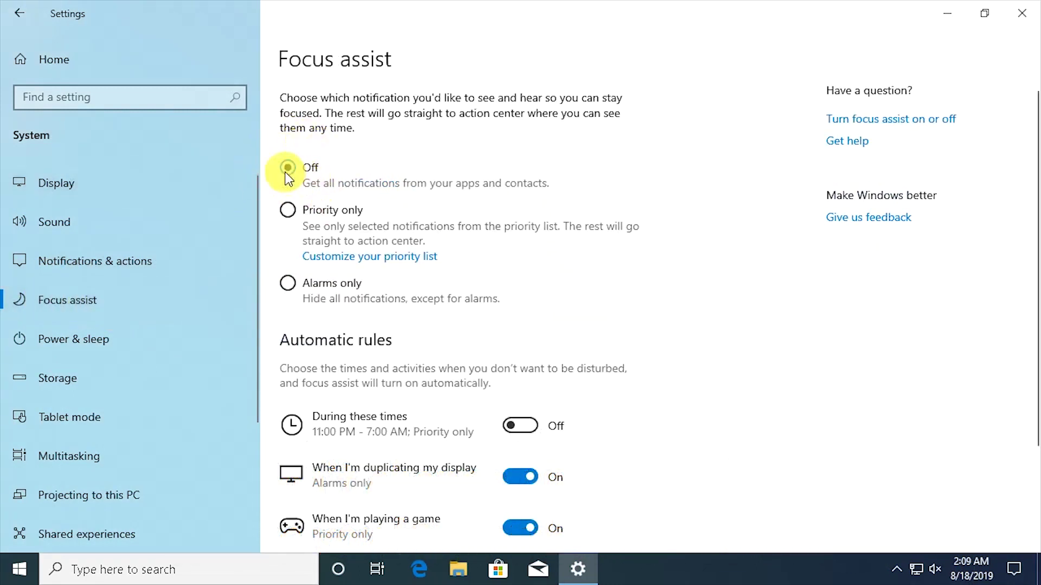
scroll(444, 263, down, 3)
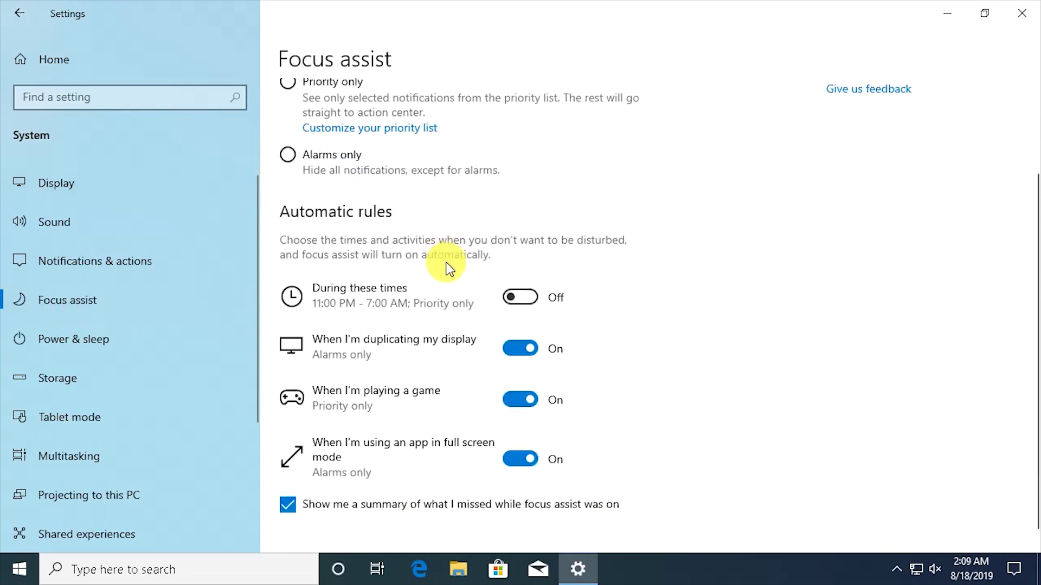
click(525, 334)
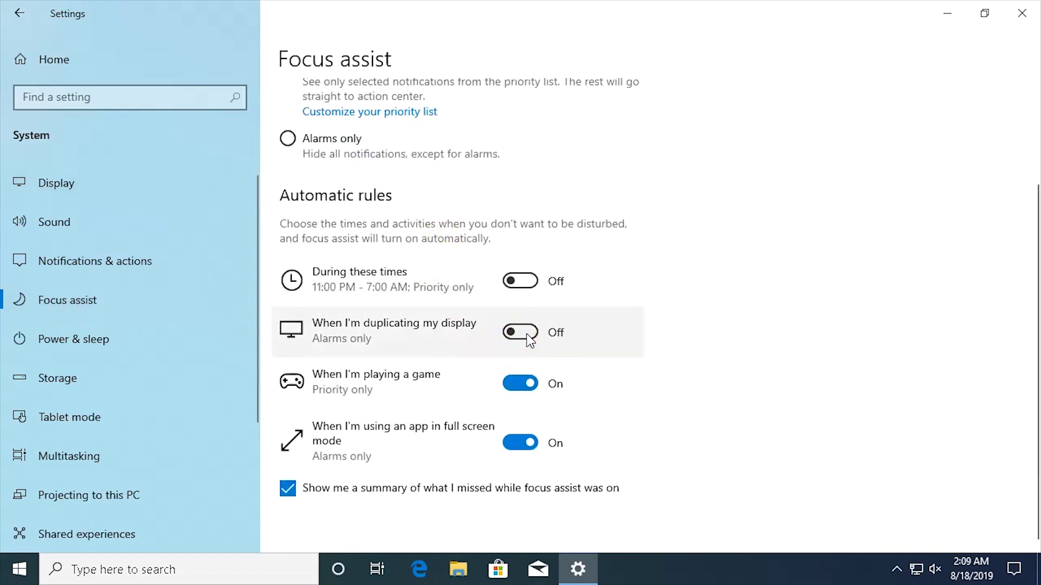
click(526, 383)
click(528, 443)
click(288, 488)
scroll(337, 487, up, 3)
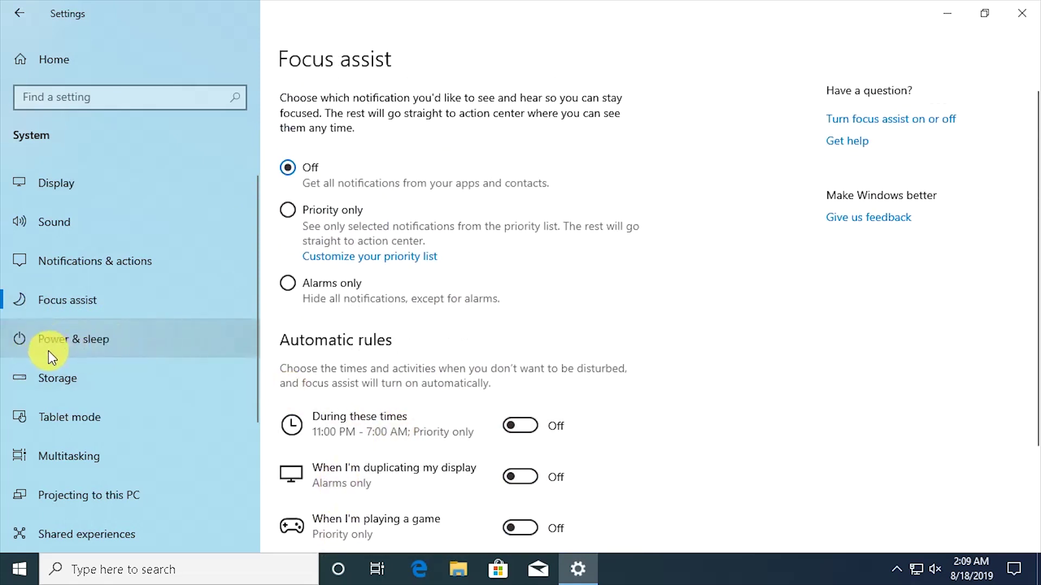
Set the plugged-in sleep time to Never in Power & sleep, and open the Storage settings
click(101, 353)
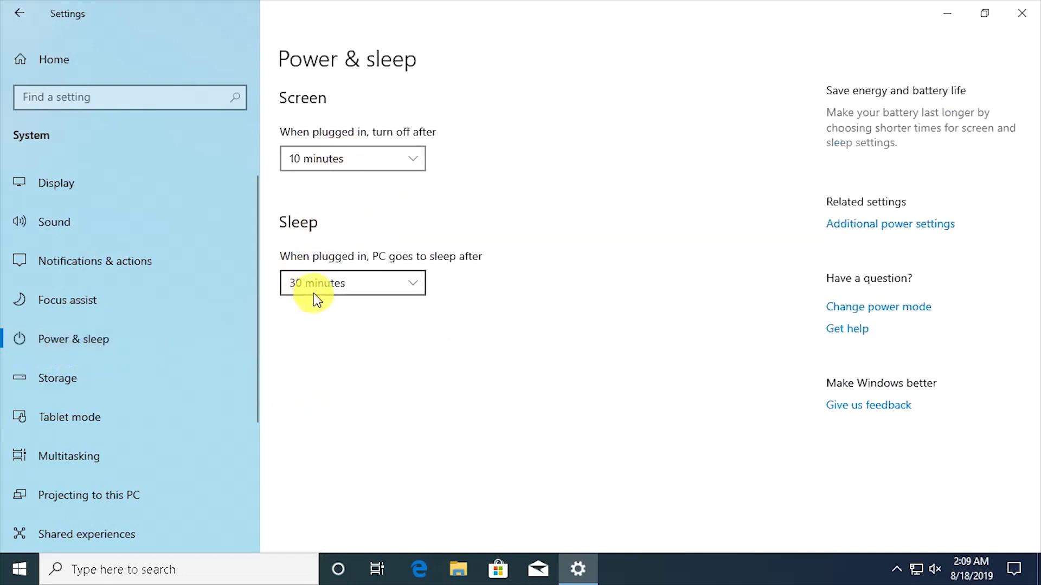
click(332, 288)
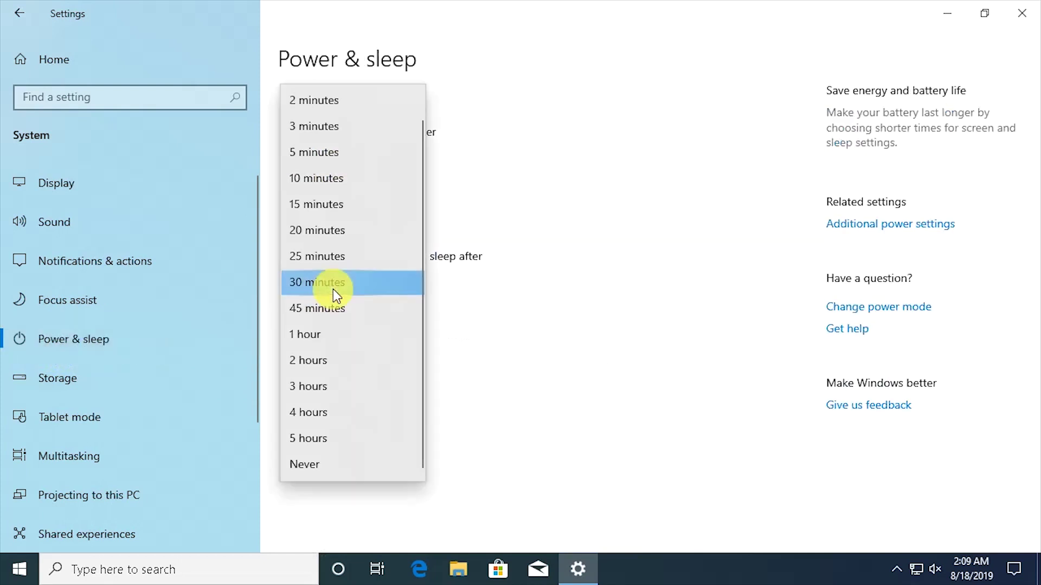
click(310, 467)
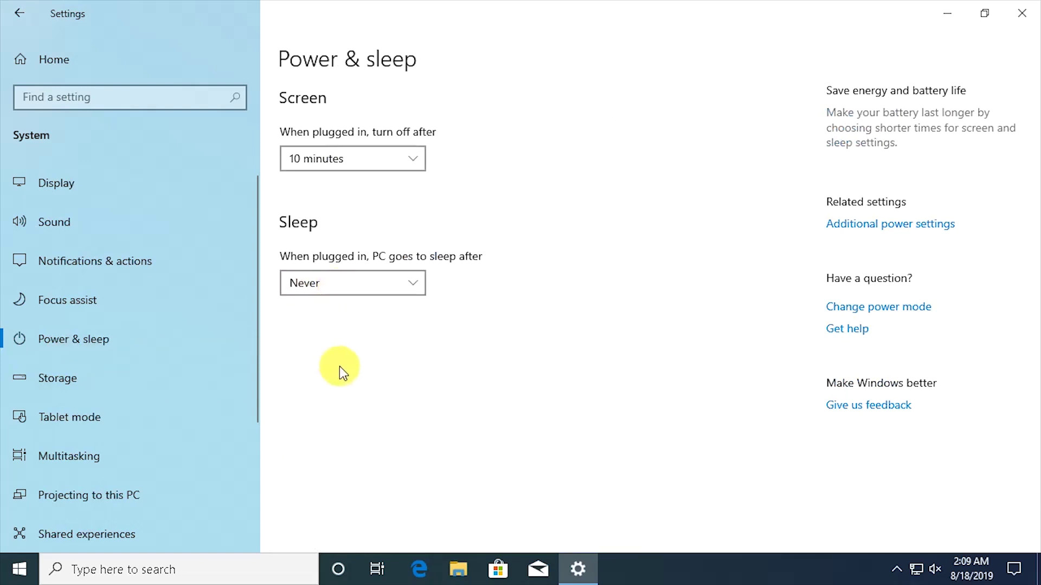
click(65, 383)
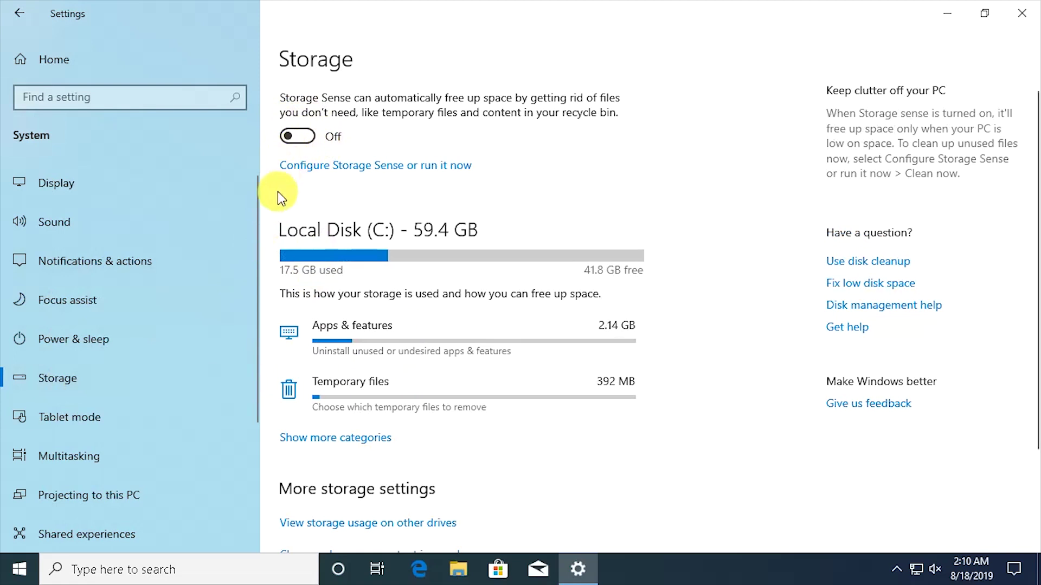
Configure Tablet mode to use desktop mode at sign-in, "Don't ask me and don't switch", and no hiding of taskbar app icons
click(73, 421)
click(445, 132)
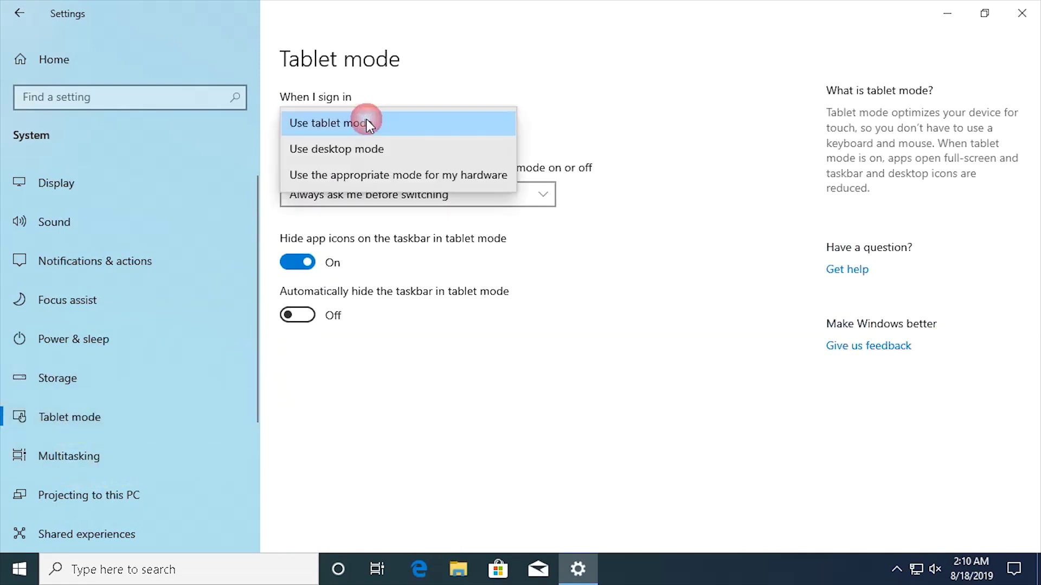
click(362, 158)
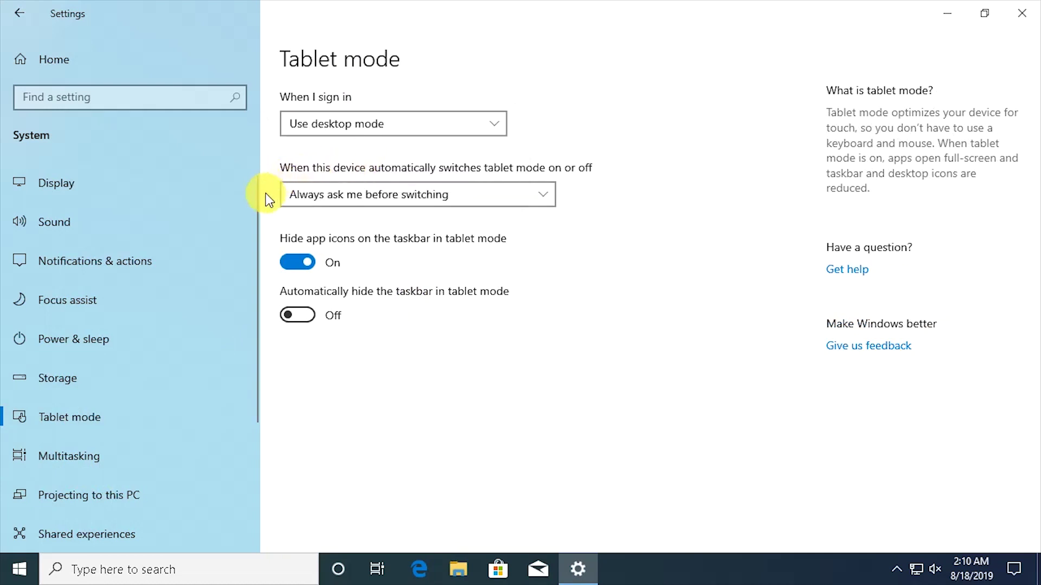
click(304, 200)
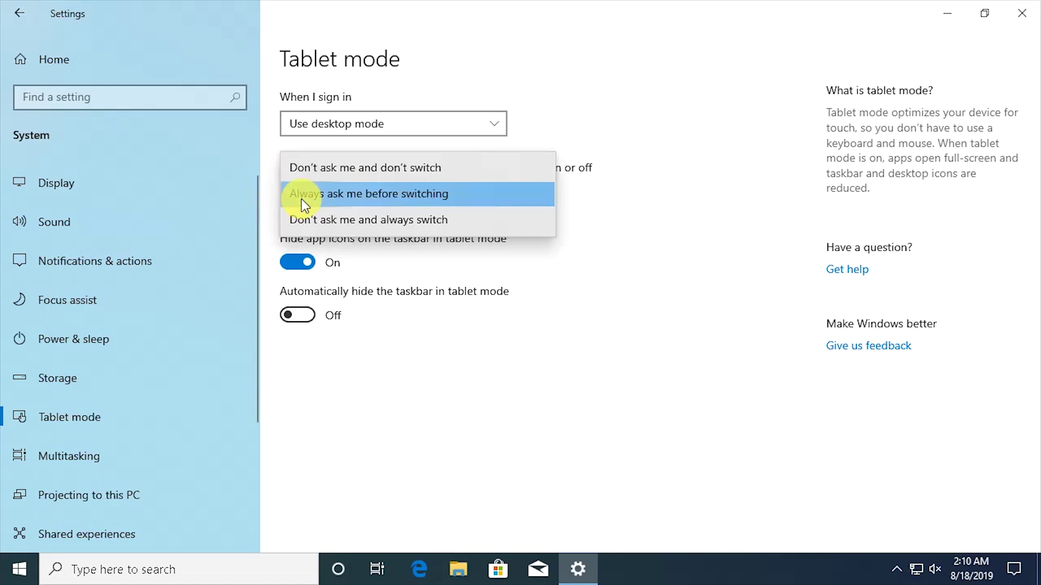
click(402, 171)
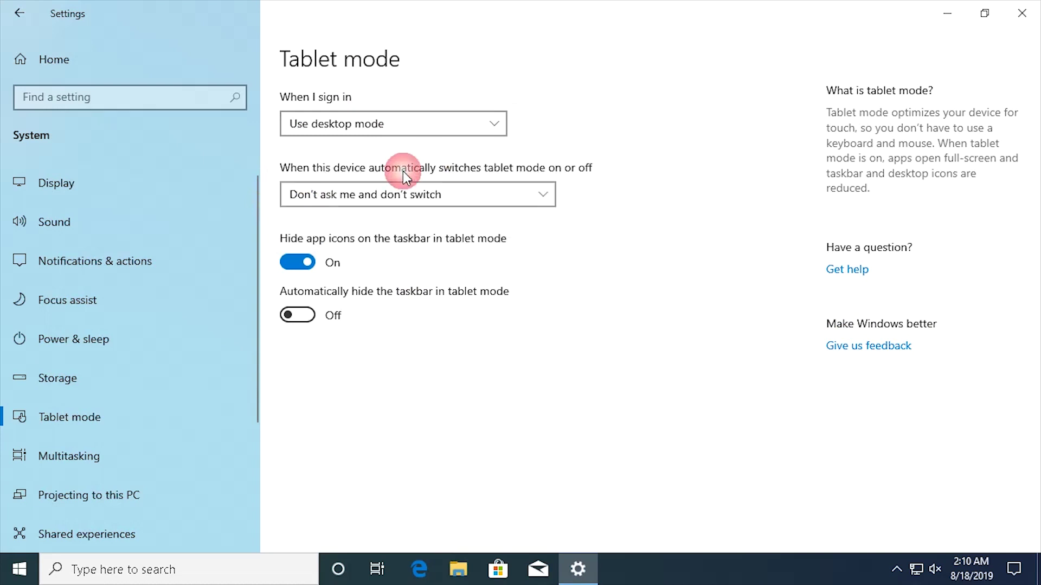
click(298, 262)
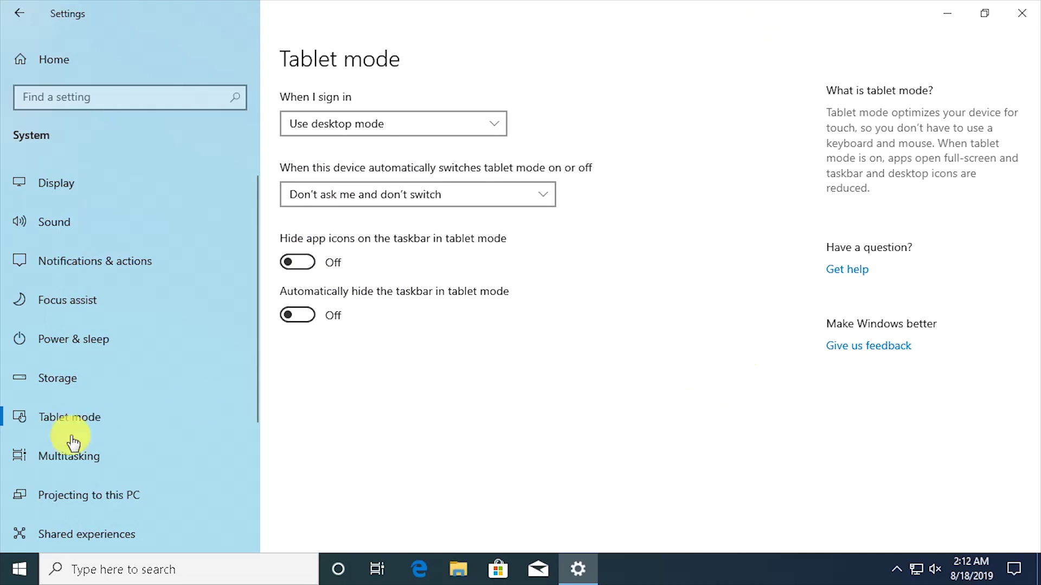
In Multitasking, turn off timeline suggestions and choose "Only the desktop I'm using" for windows shown on the taskbar
click(46, 455)
click(47, 458)
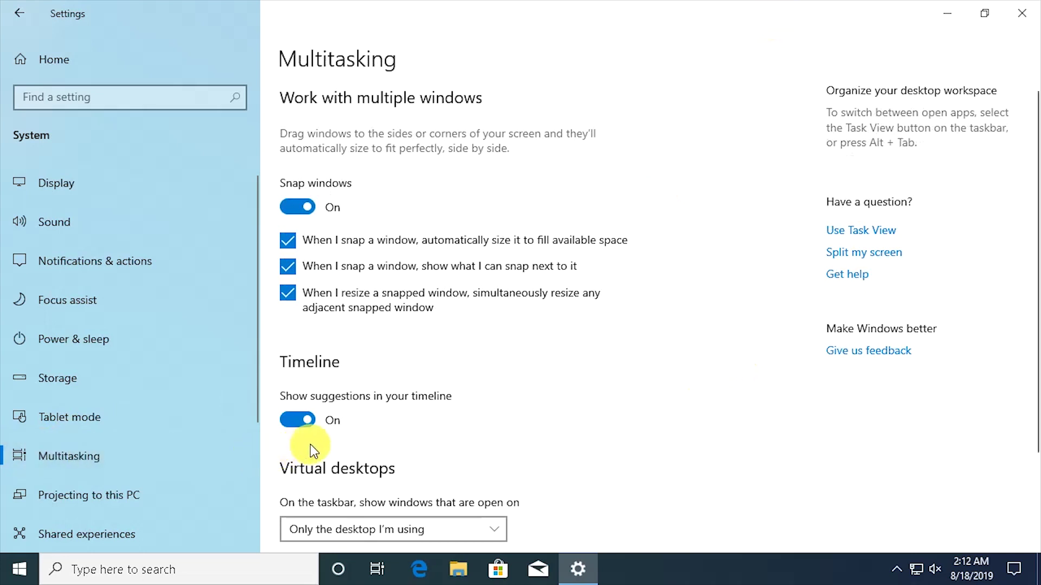
scroll(310, 445, down, 3)
click(293, 287)
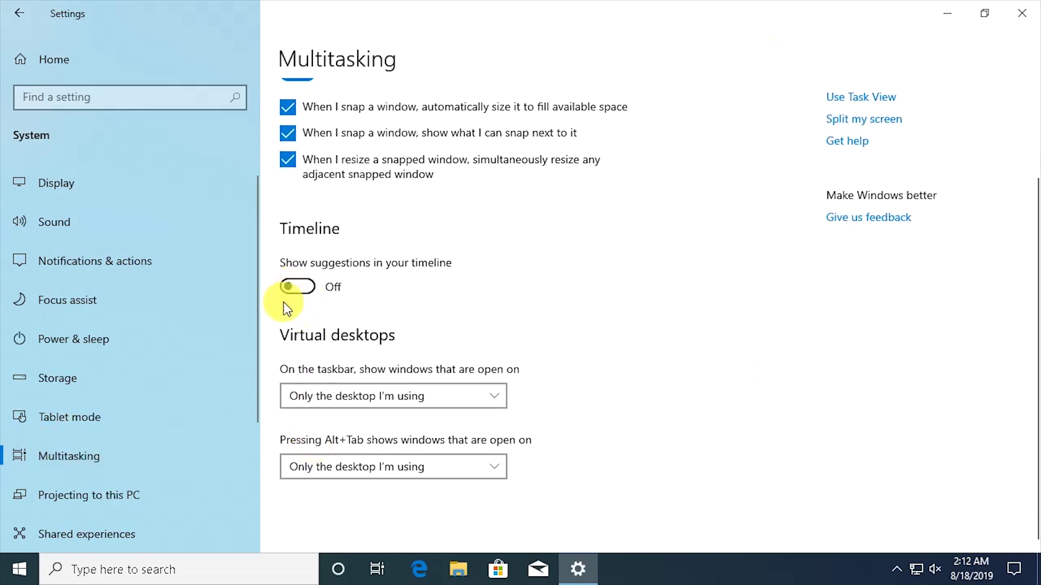
click(296, 397)
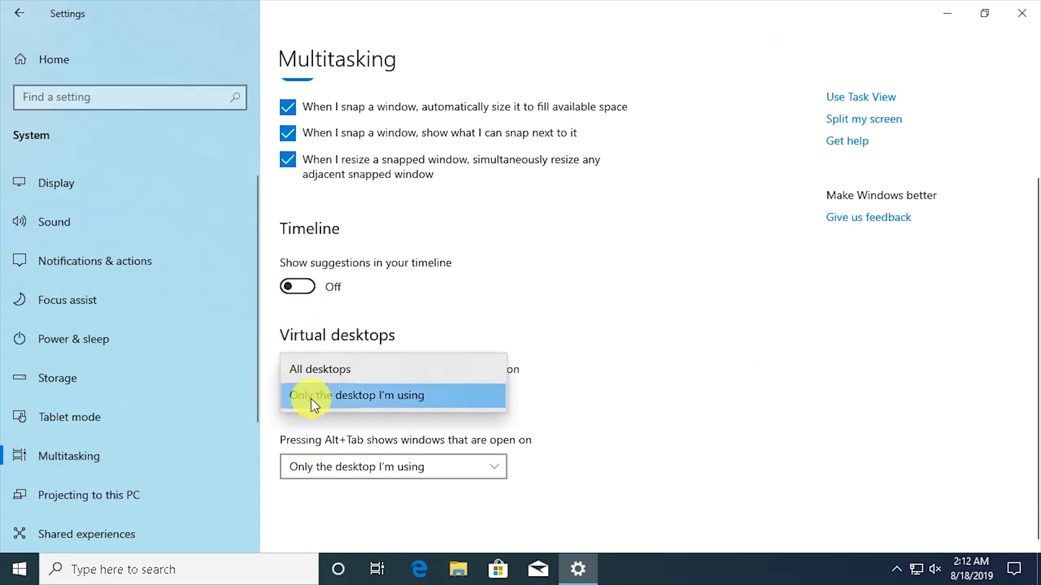
click(311, 399)
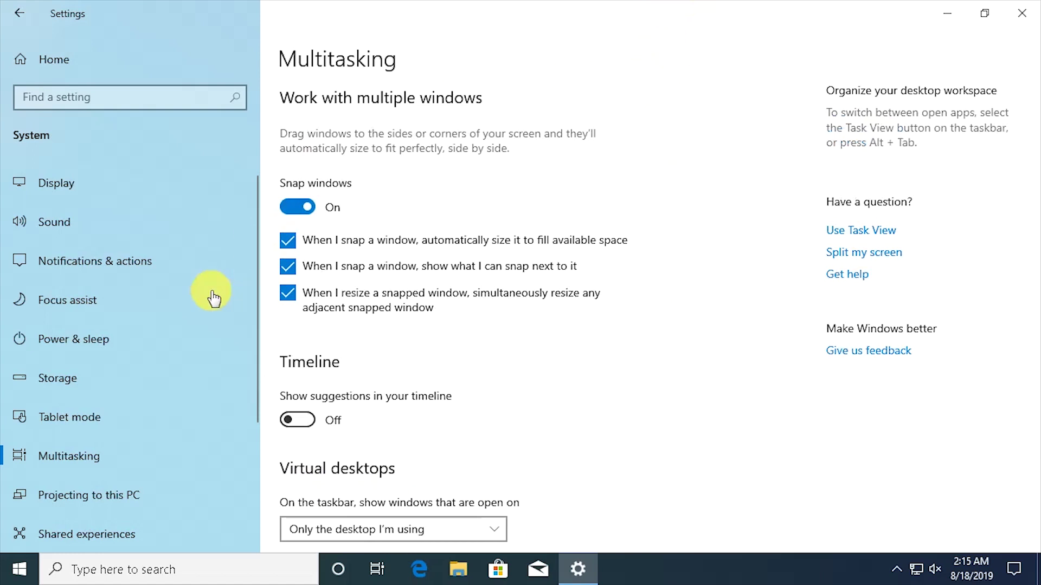
Turn off sharing across devices in Shared experiences
click(95, 535)
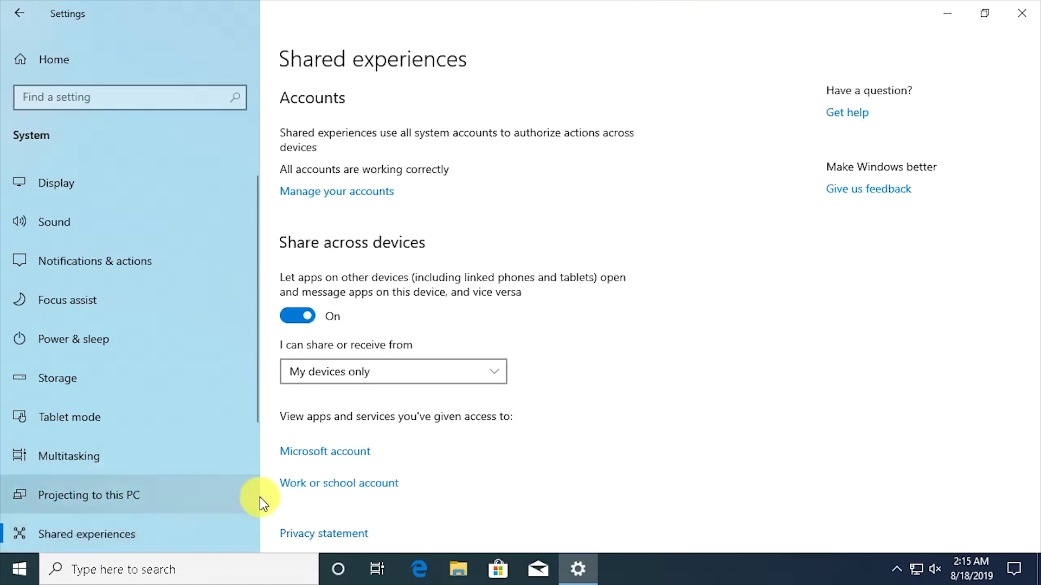
click(307, 319)
Check the clipboard history and Remote Desktop settings in the System category
scroll(216, 367, down, 2)
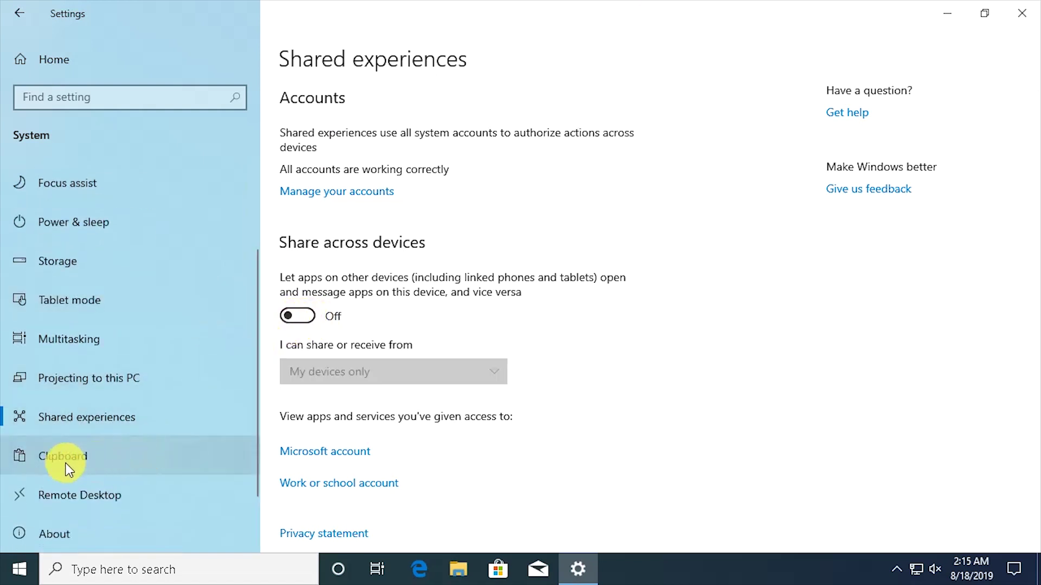
click(68, 465)
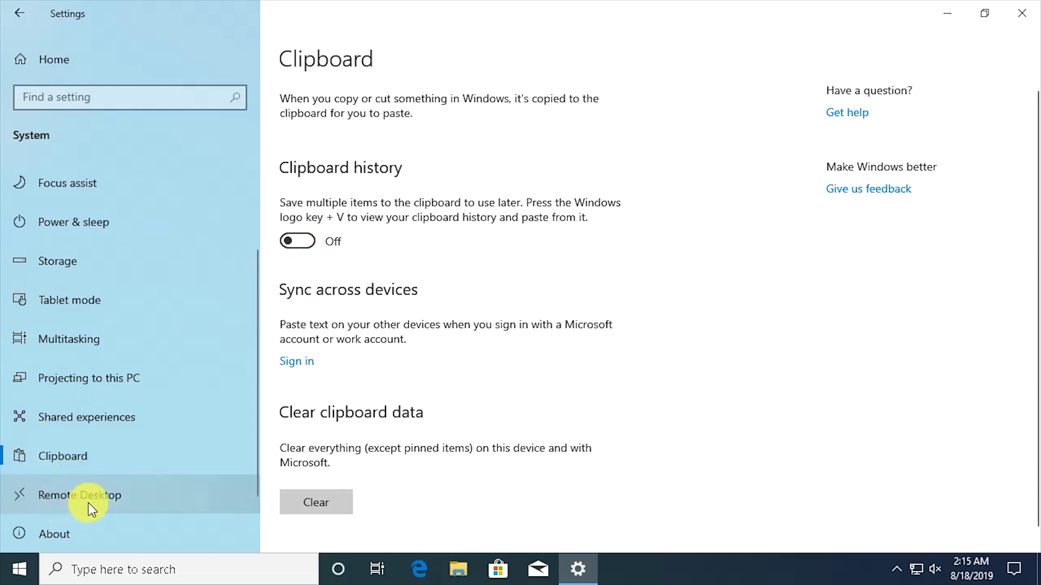
click(115, 502)
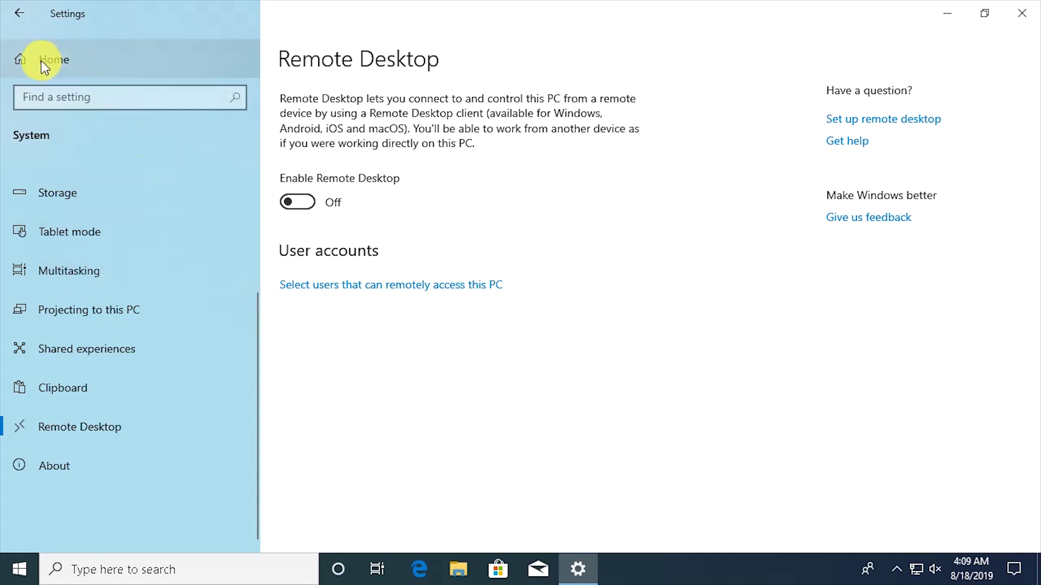
Go to the Personalization color settings and turn off transparency effects
click(42, 61)
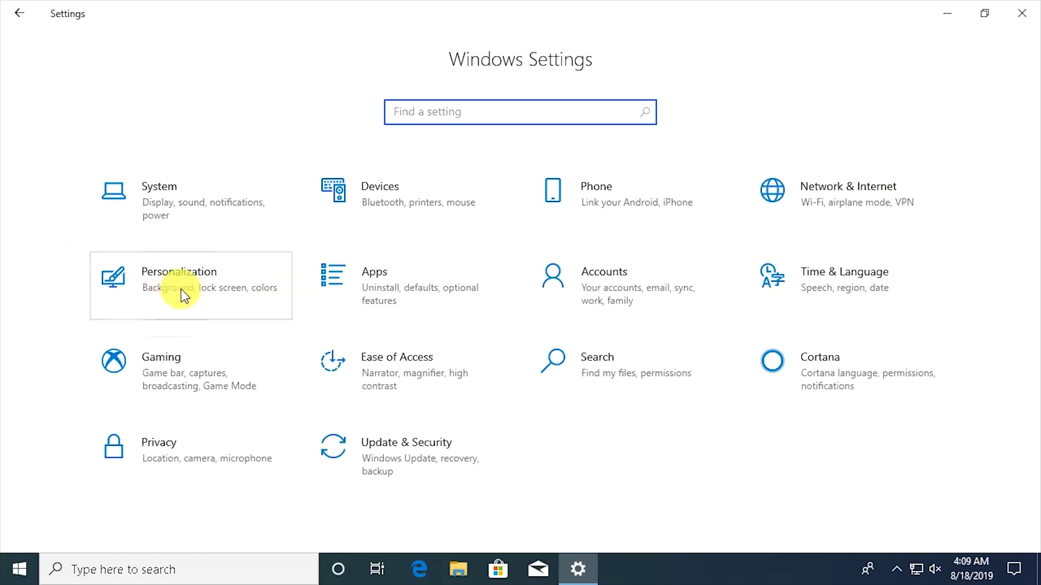
click(179, 290)
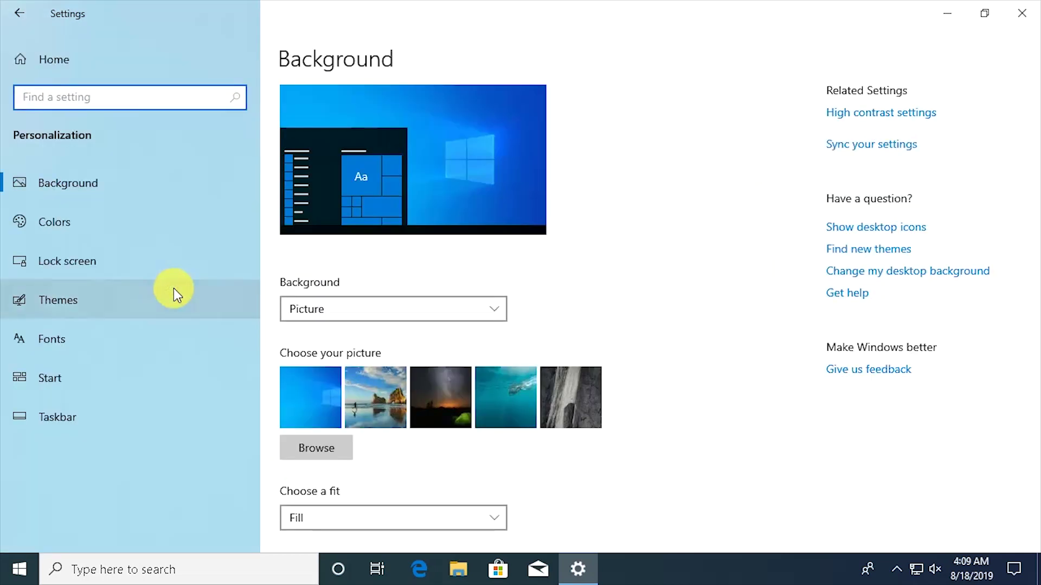
click(48, 223)
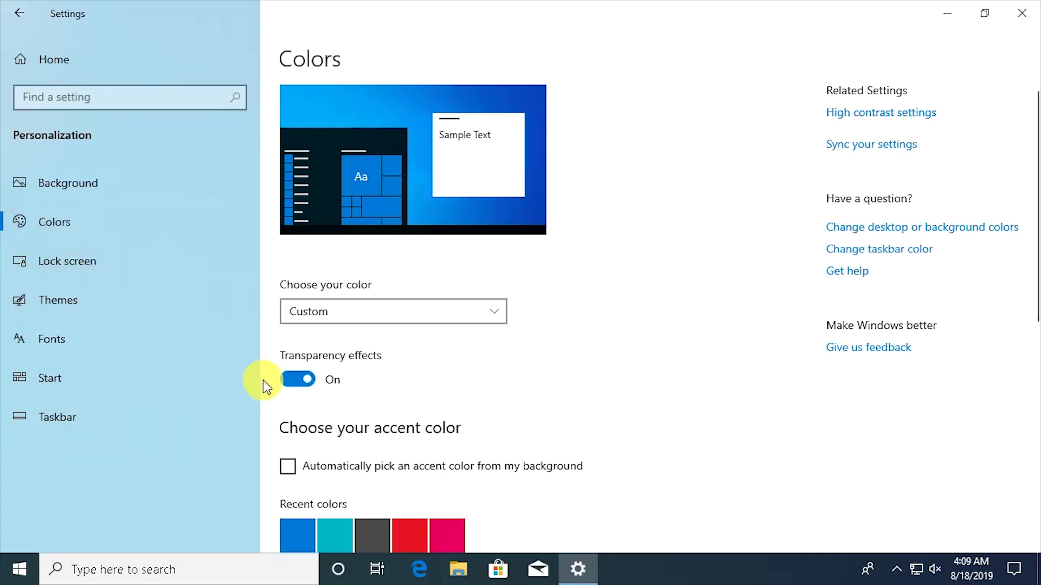
click(295, 381)
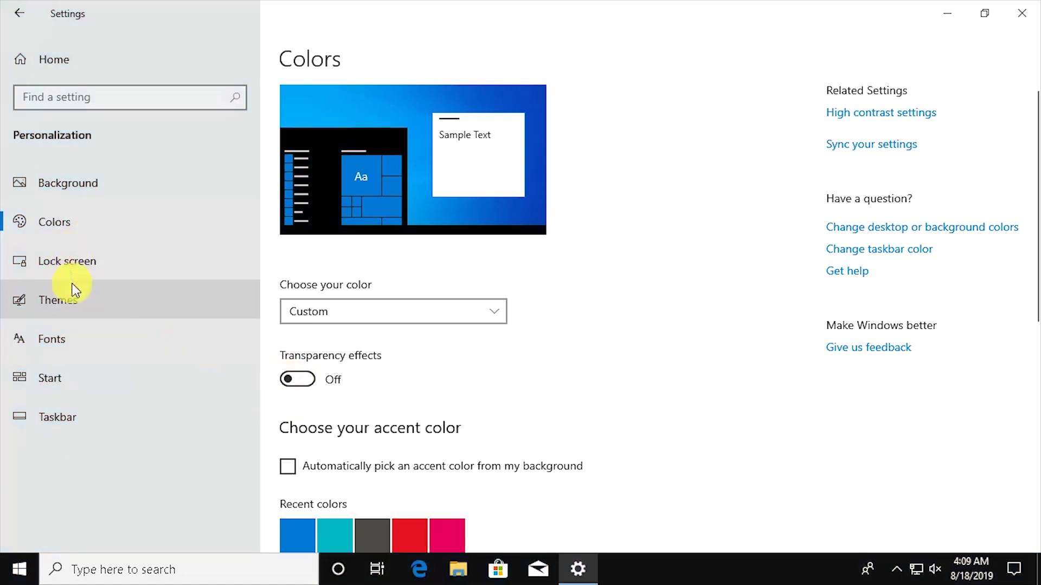
In the Start settings, turn off the app list, recently added apps, occasional suggestions, and recently opened items in Jump Lists
click(63, 375)
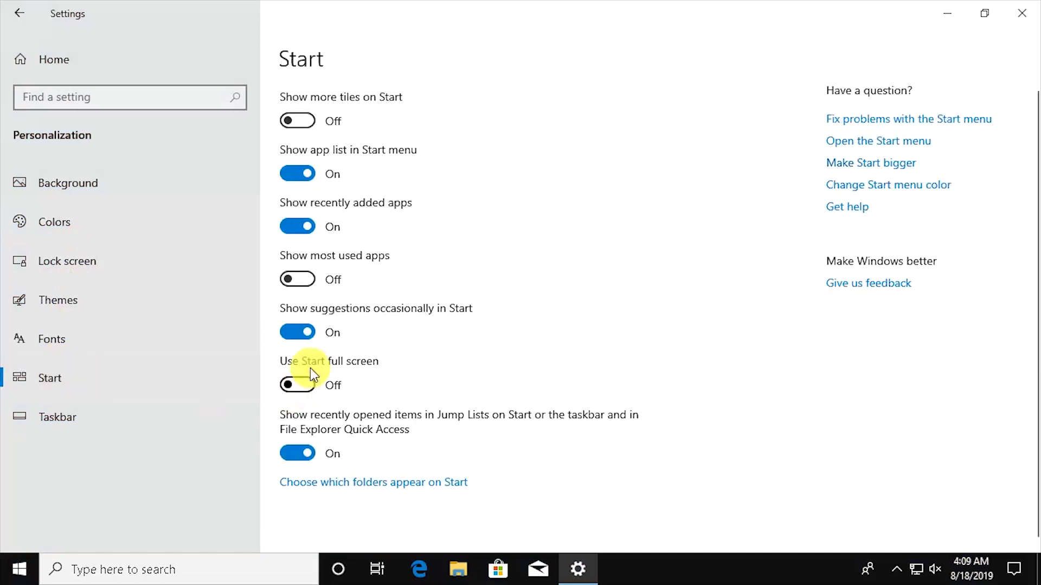
click(291, 174)
click(295, 227)
click(297, 332)
click(303, 461)
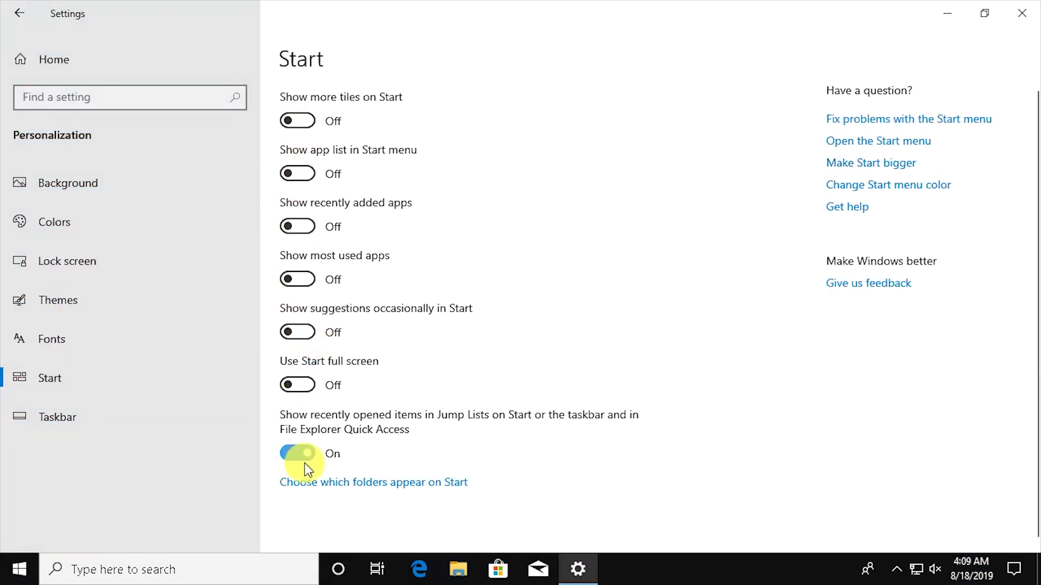
click(304, 460)
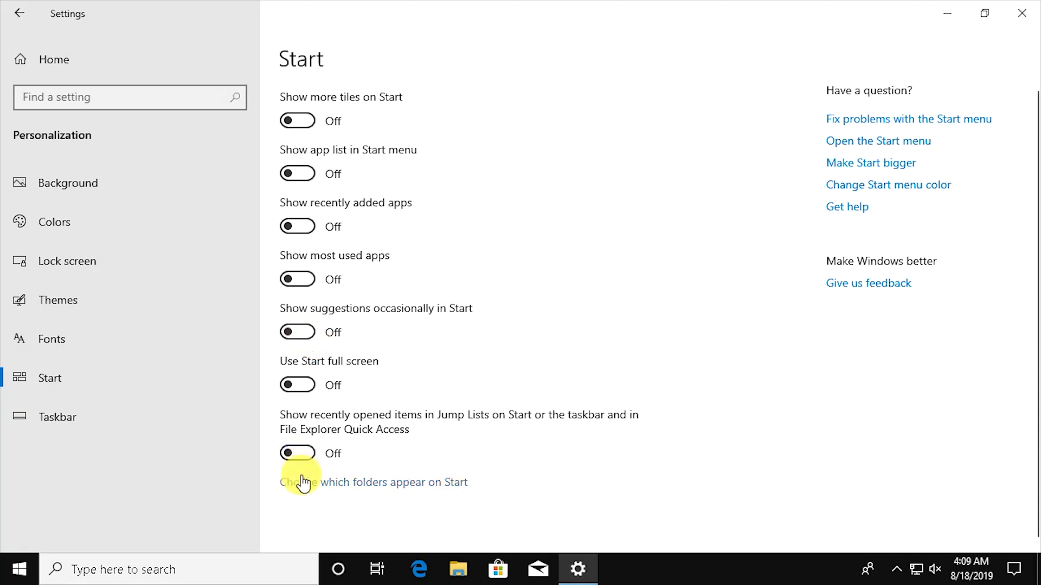
Turn off Settings, Documents and Pictures among the folders that appear on Start
click(356, 483)
click(38, 186)
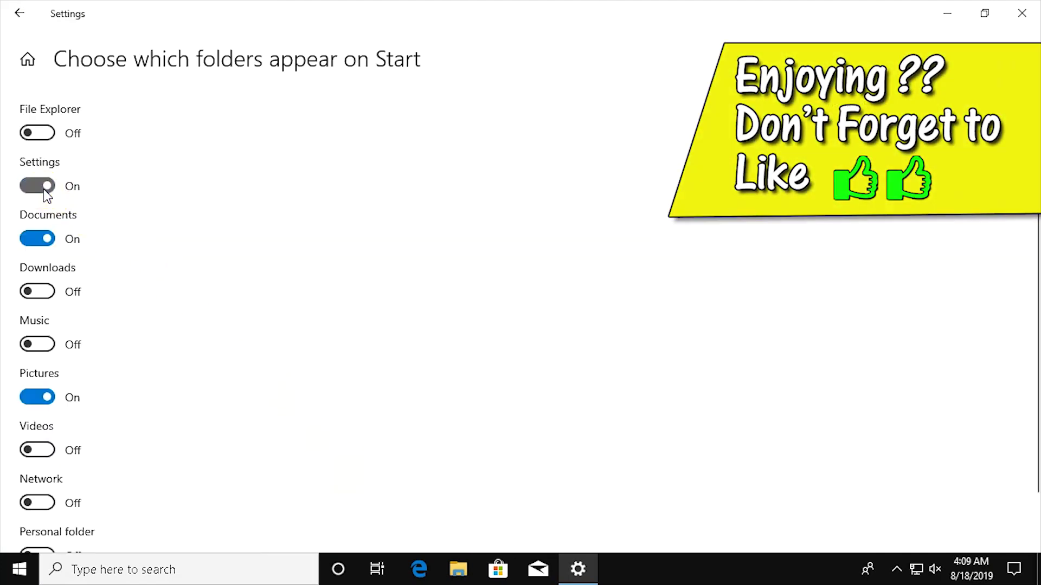
click(48, 244)
click(47, 398)
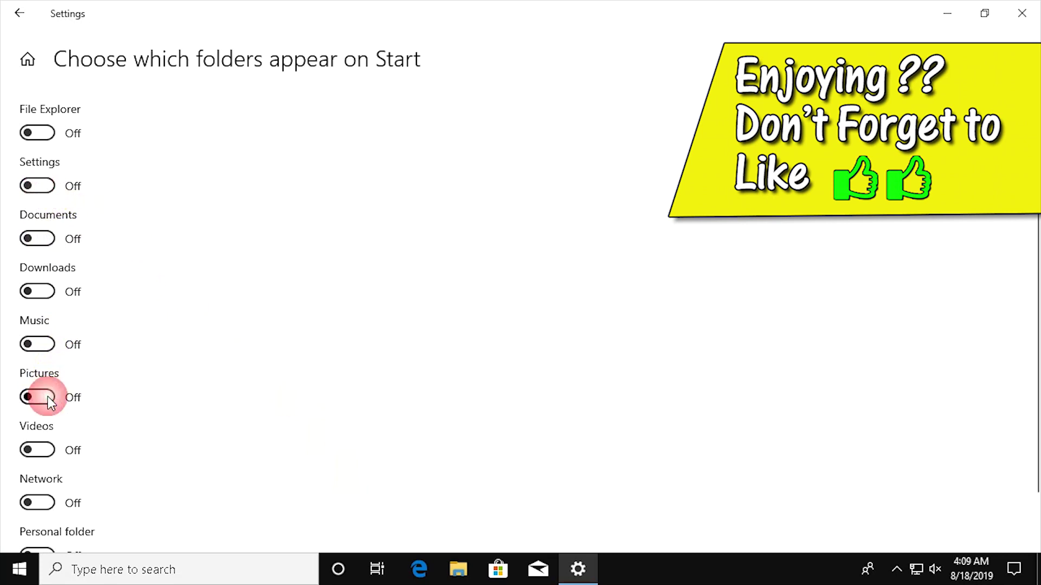
In the Taskbar settings, open the system icons list and turn off the Location and Action Center icons
scroll(49, 404, down, 1)
scroll(46, 399, up, 1)
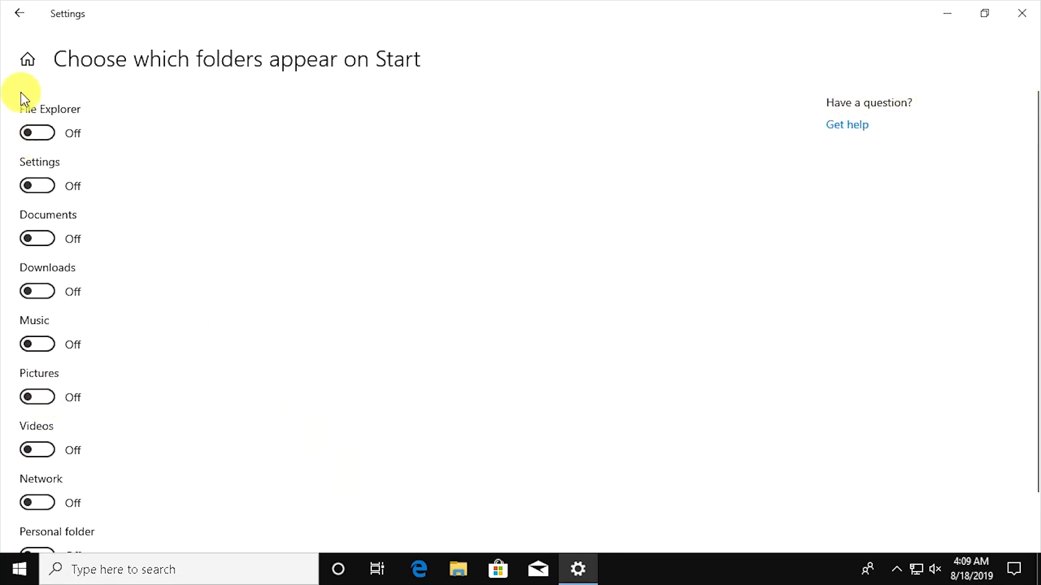
click(21, 21)
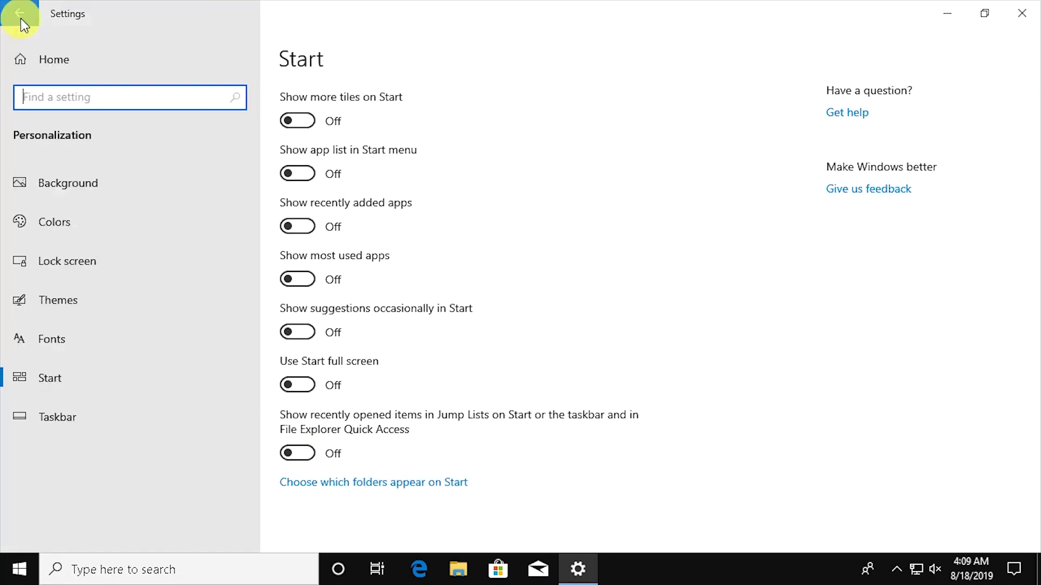
click(63, 417)
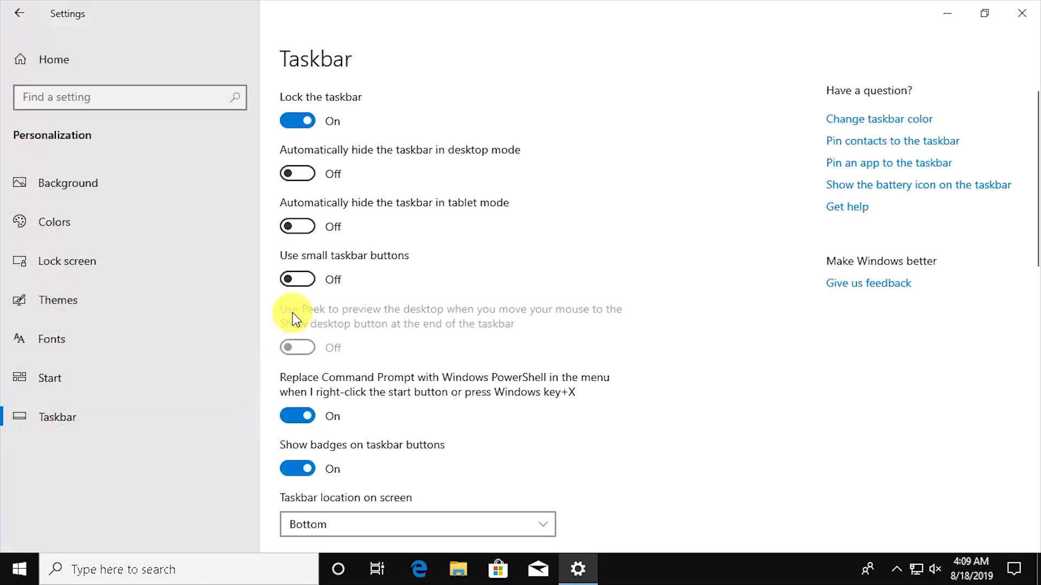
scroll(292, 313, down, 6)
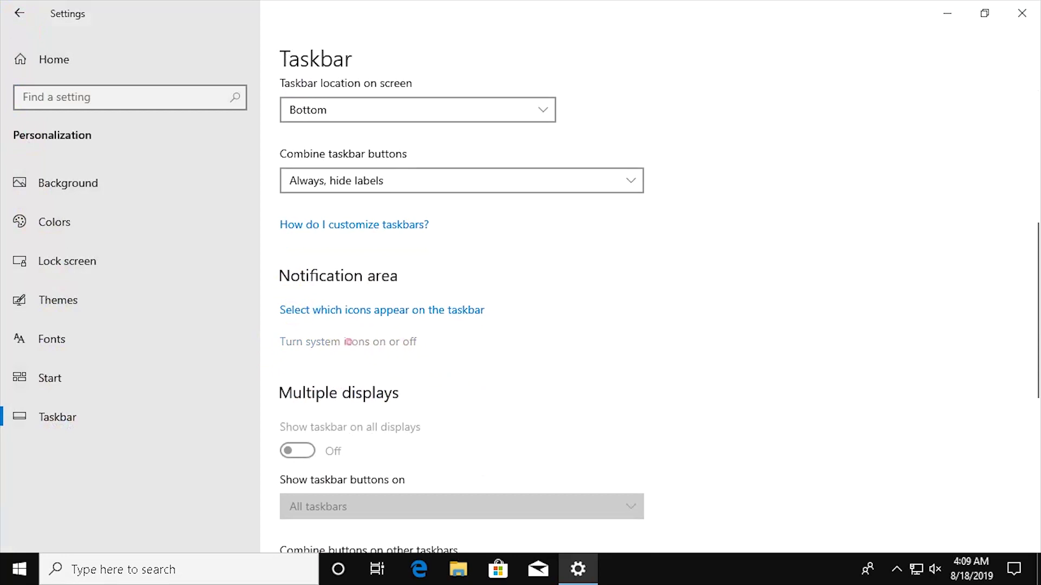
click(350, 349)
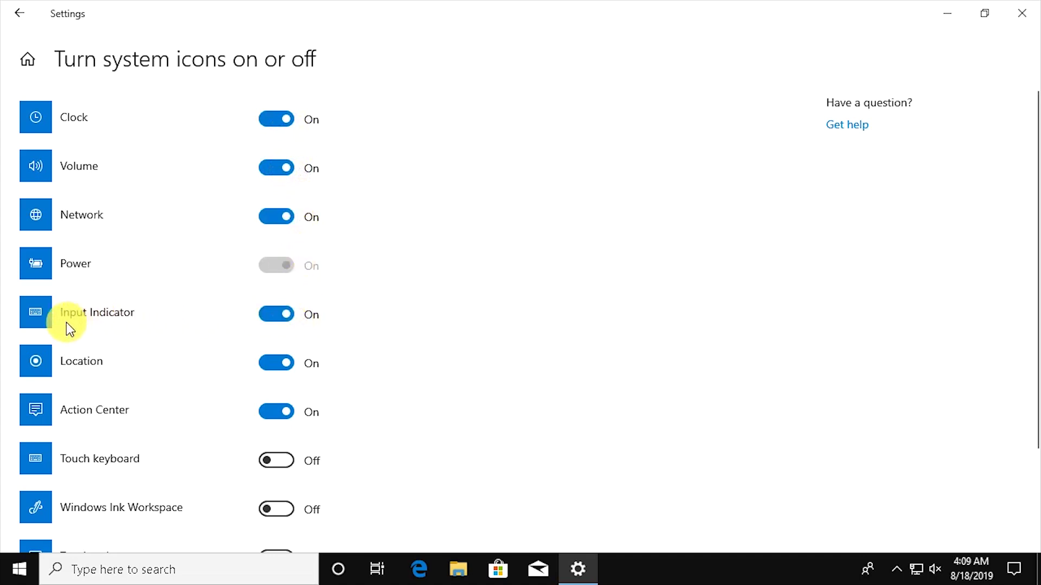
click(276, 359)
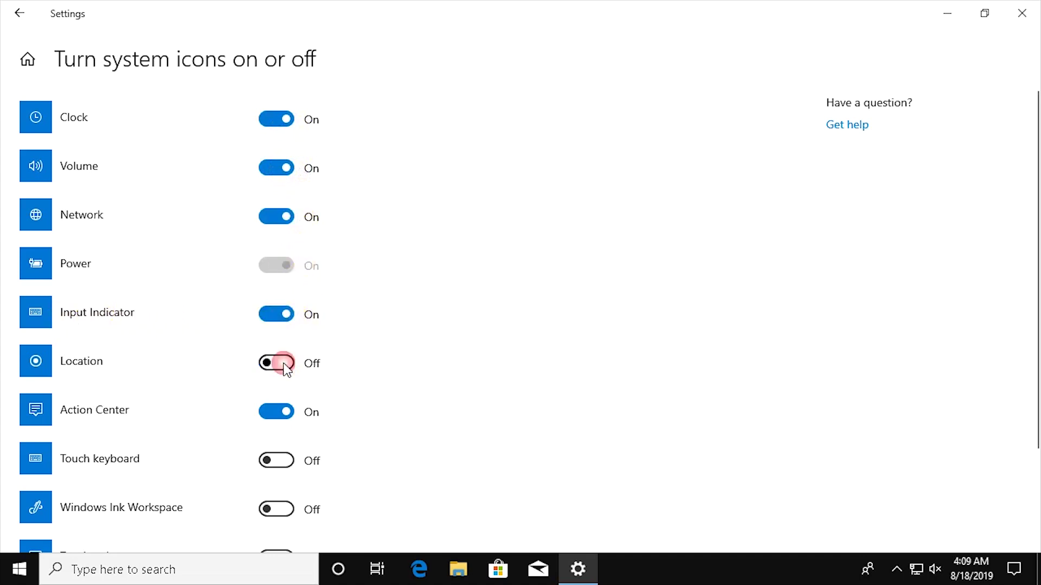
click(280, 412)
scroll(279, 408, down, 2)
click(276, 488)
scroll(254, 461, up, 2)
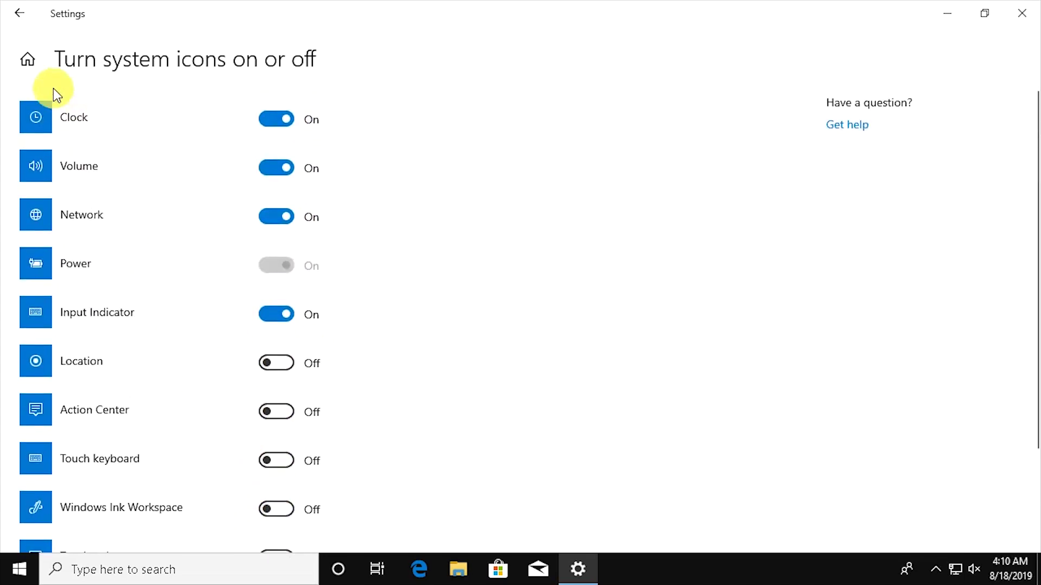
Turn off the desktop background image in the Ease of Access display settings
click(28, 59)
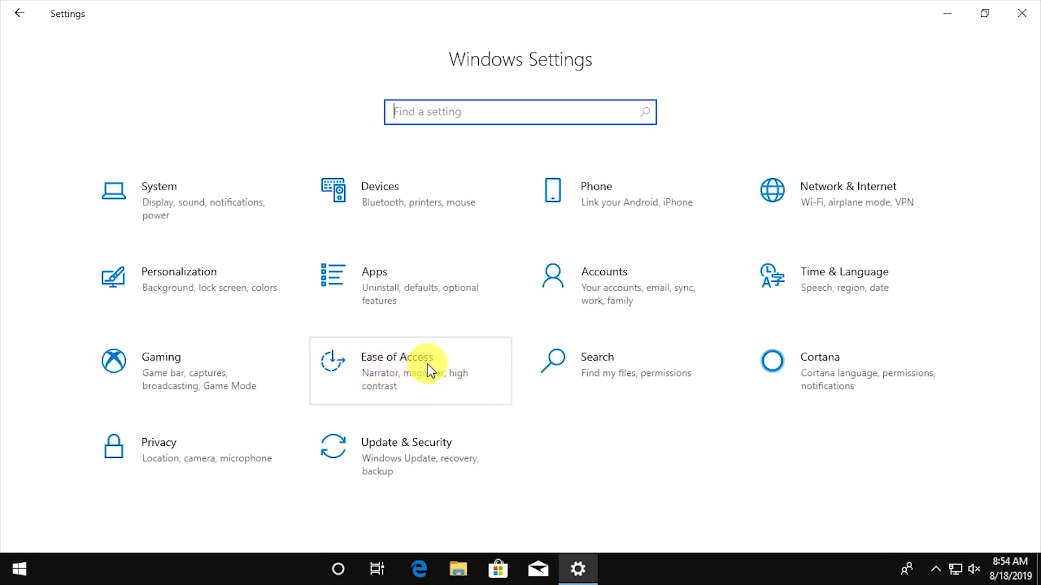
click(408, 370)
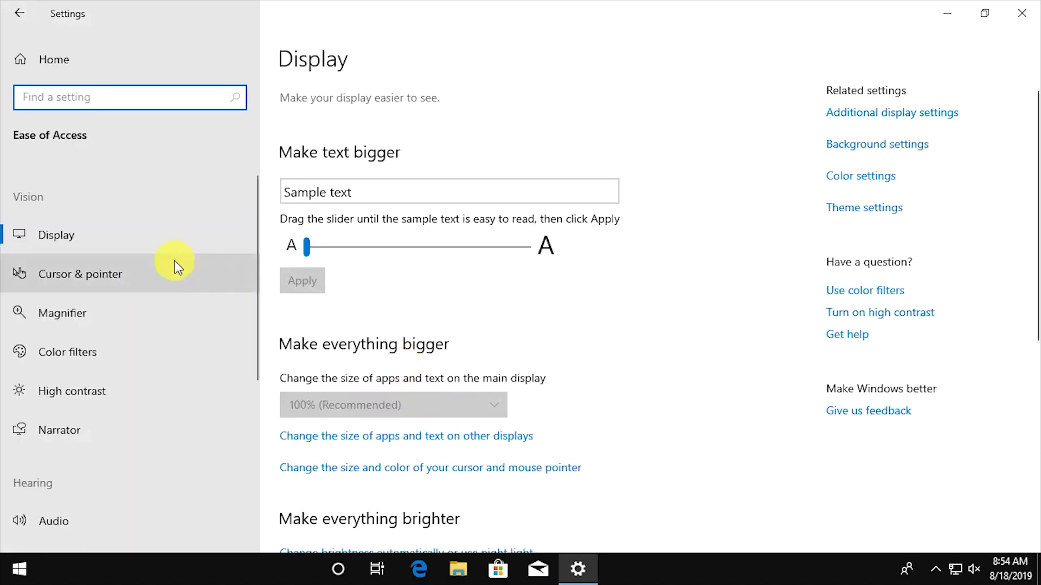
scroll(401, 317, down, 8)
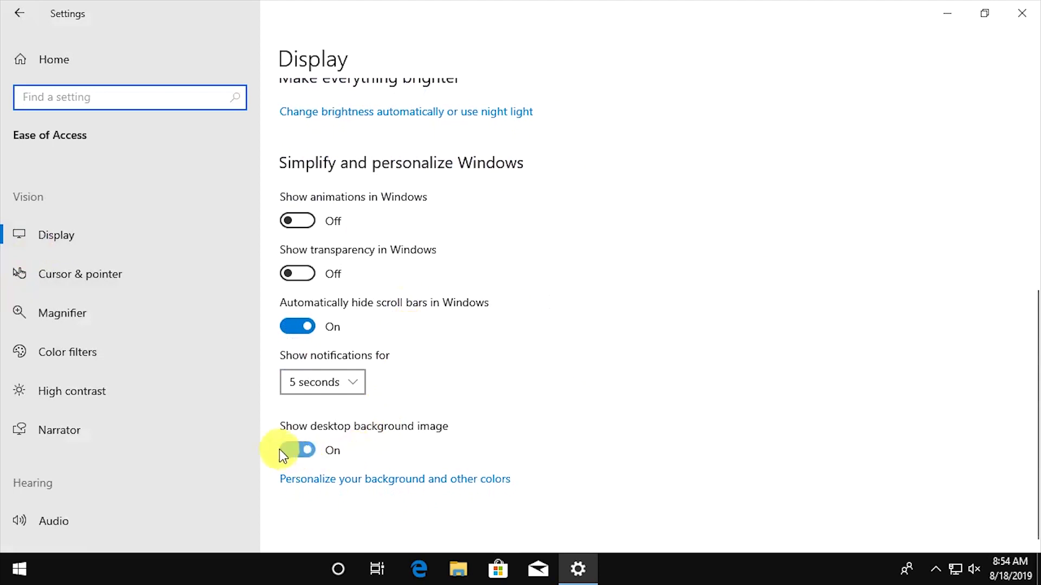
click(301, 457)
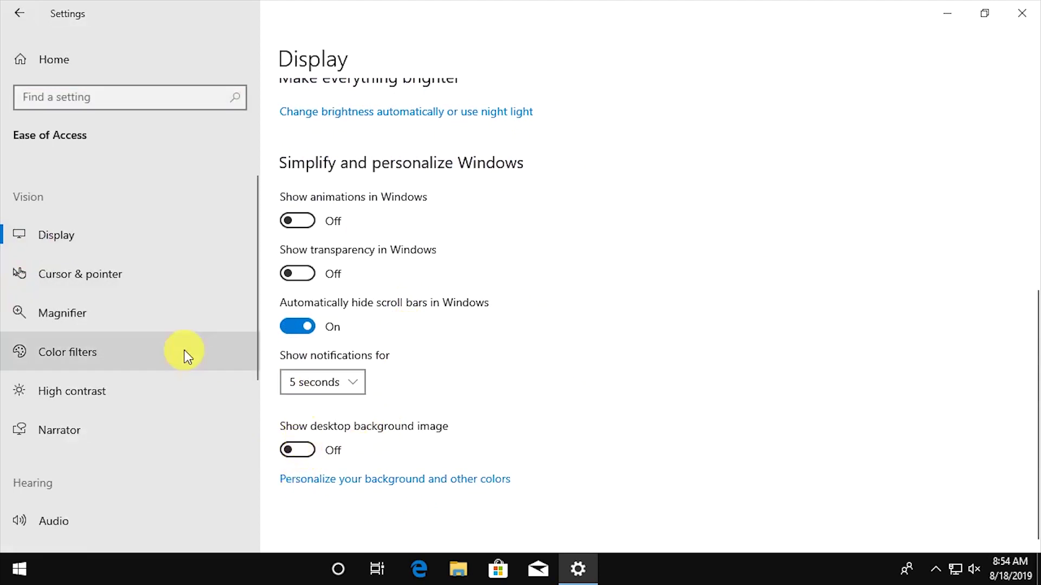
Check the Speech Recognition setting in the Ease of Access speech options
scroll(140, 340, down, 3)
scroll(139, 334, down, 3)
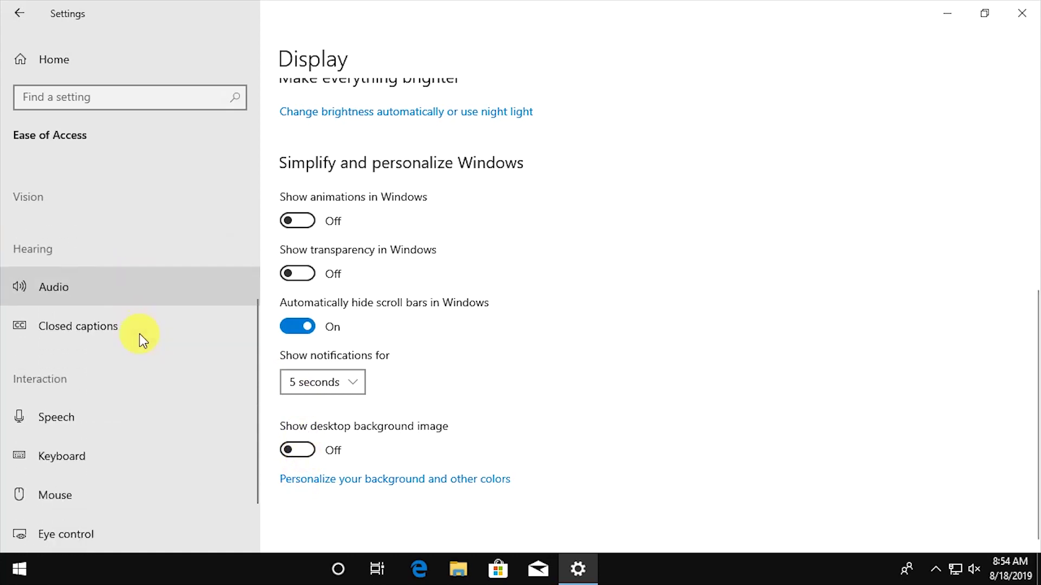
click(65, 368)
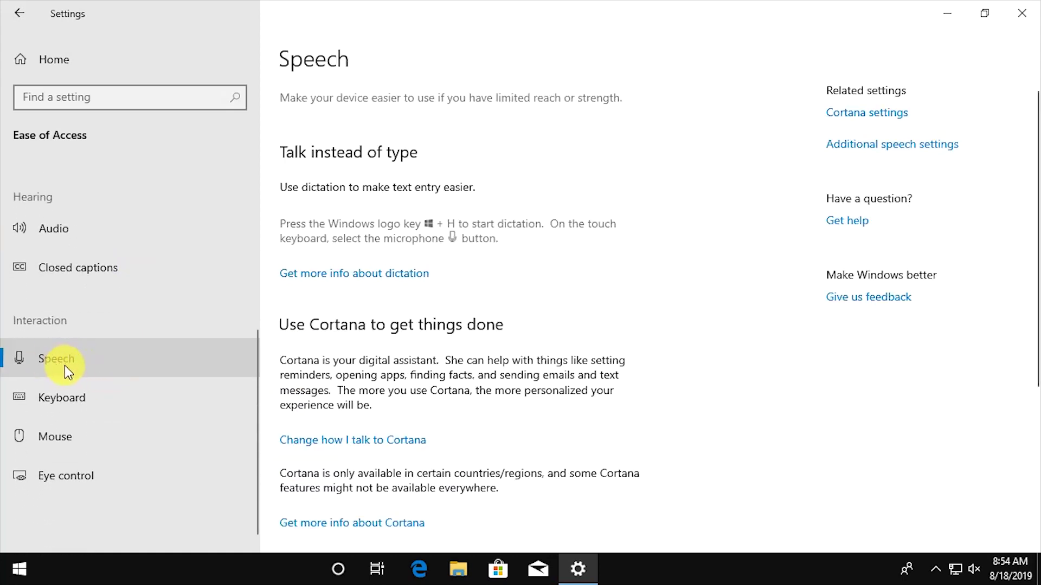
scroll(287, 359, down, 5)
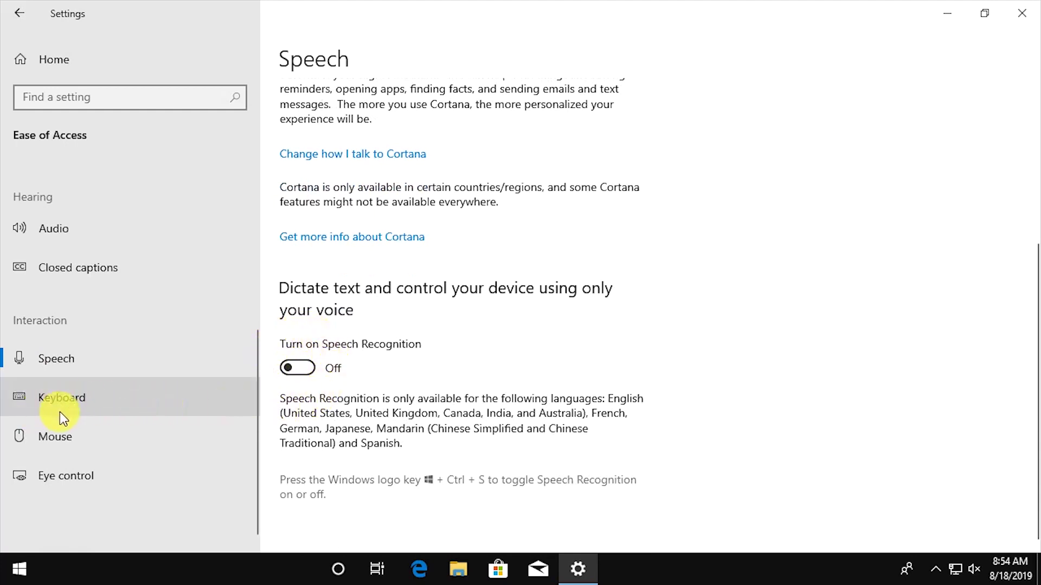
In the Ease of Access keyboard settings, disallow the shortcut keys for Sticky Keys, Toggle Keys and Filter Keys, and clear the two checkboxes further down
click(75, 421)
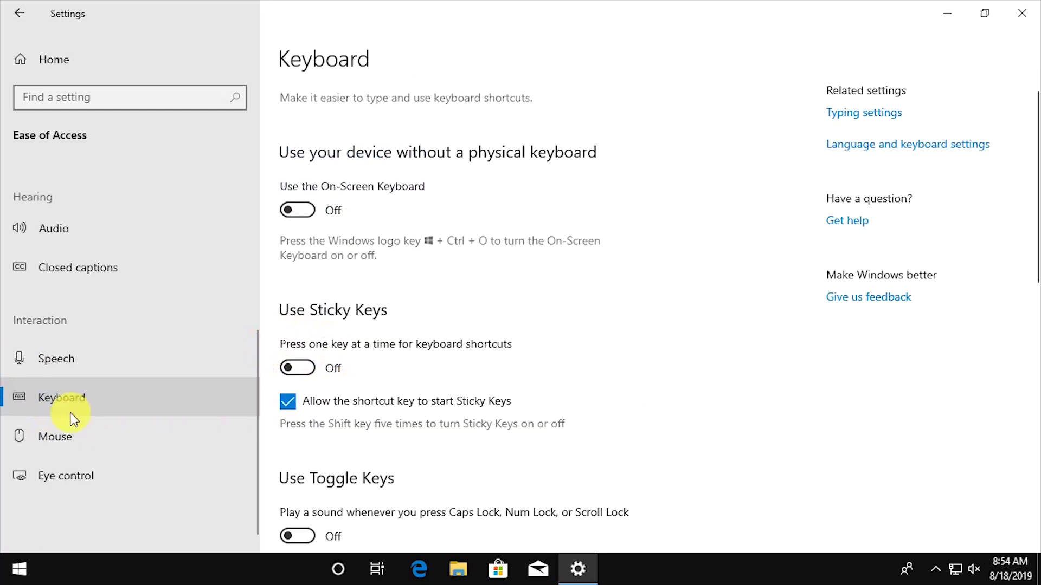
scroll(400, 431, down, 3)
click(288, 236)
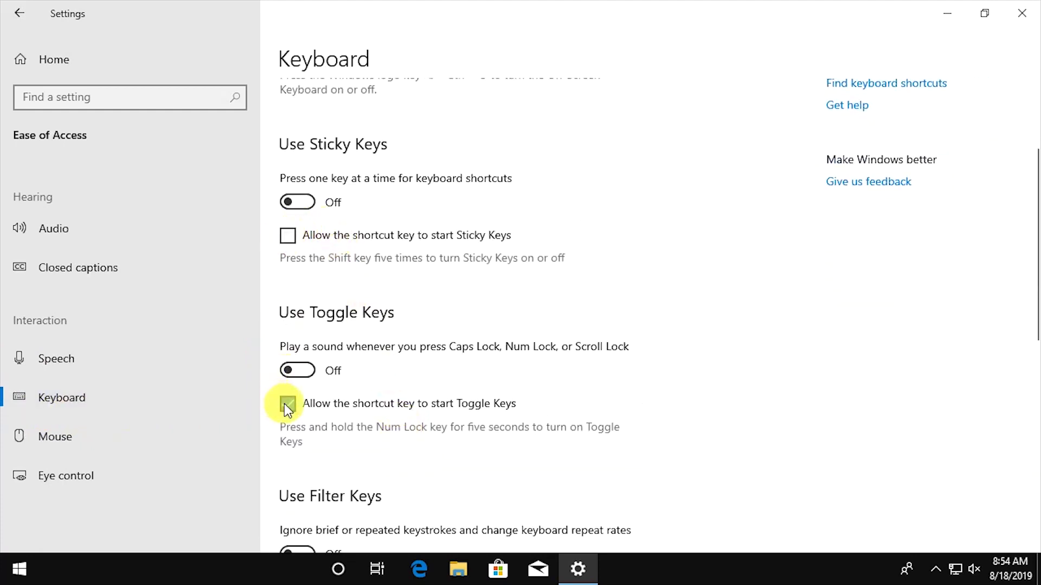
click(288, 403)
scroll(321, 293, down, 5)
click(287, 255)
scroll(297, 394, down, 4)
click(288, 395)
click(287, 429)
drag(1034, 433, 1034, 168)
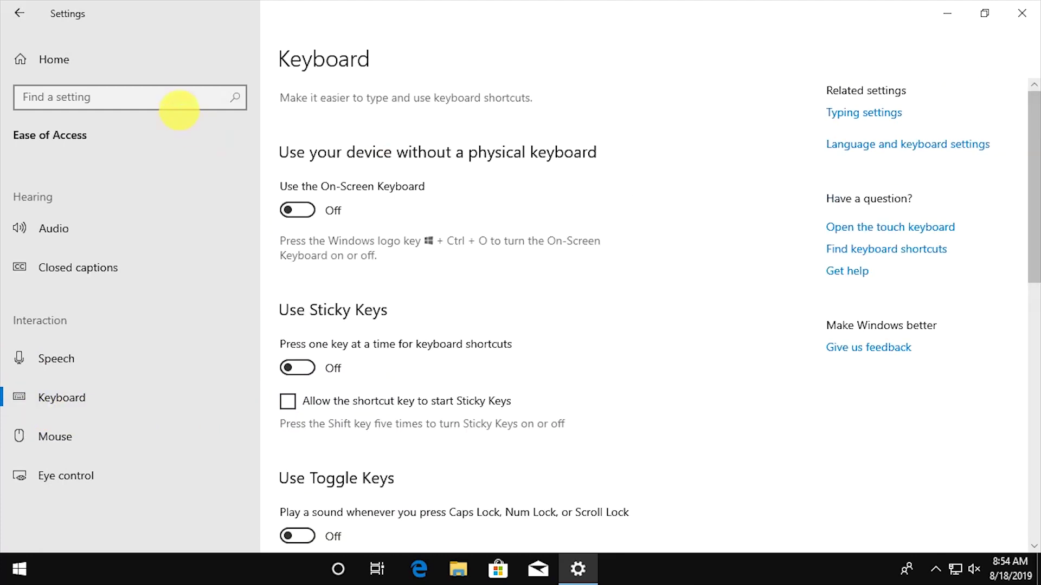
Delete all offline maps in the Apps settings and turn off automatic map updates
click(45, 64)
click(398, 283)
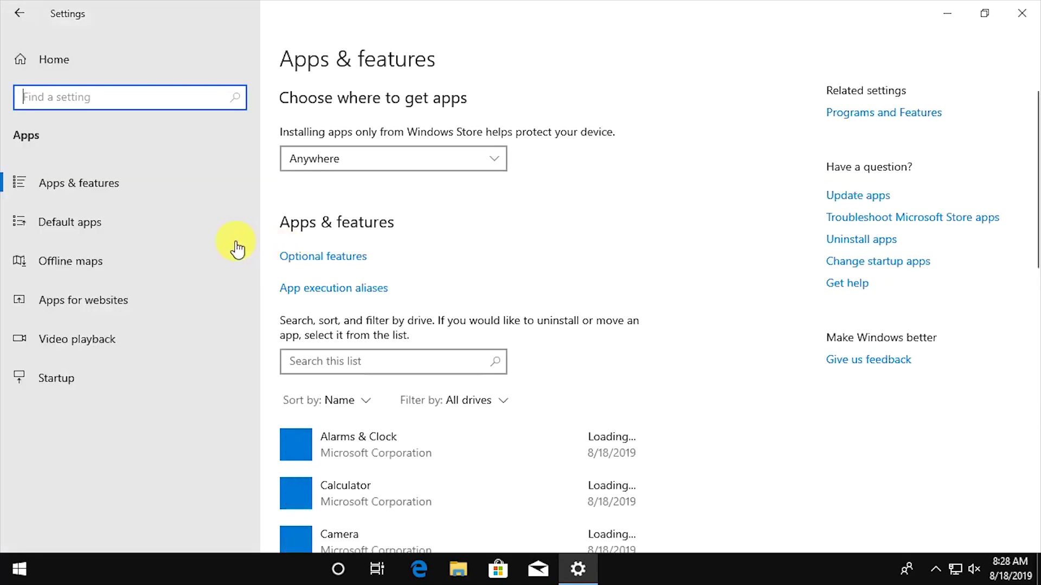
click(88, 265)
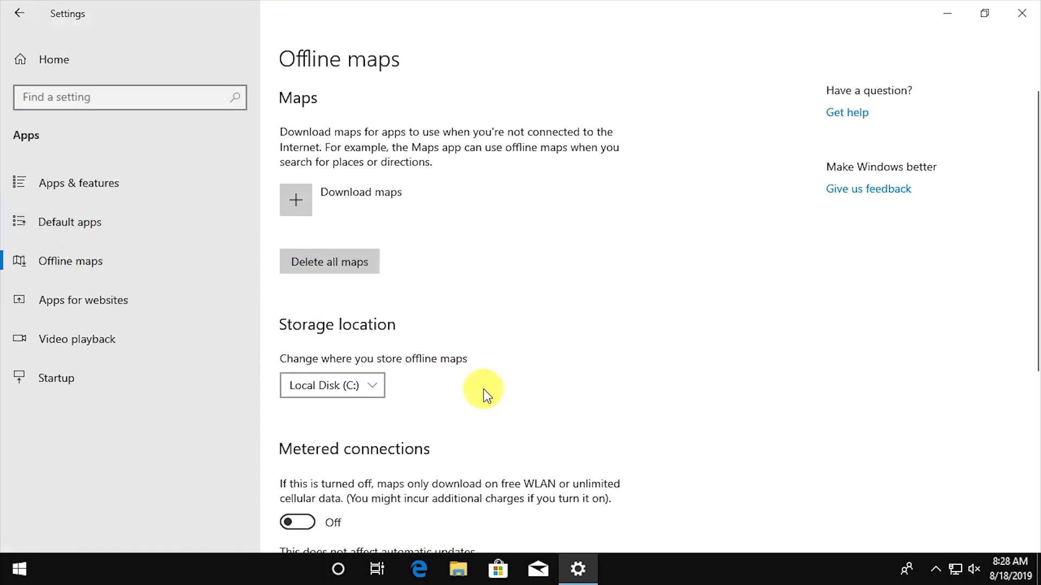
click(330, 266)
click(422, 232)
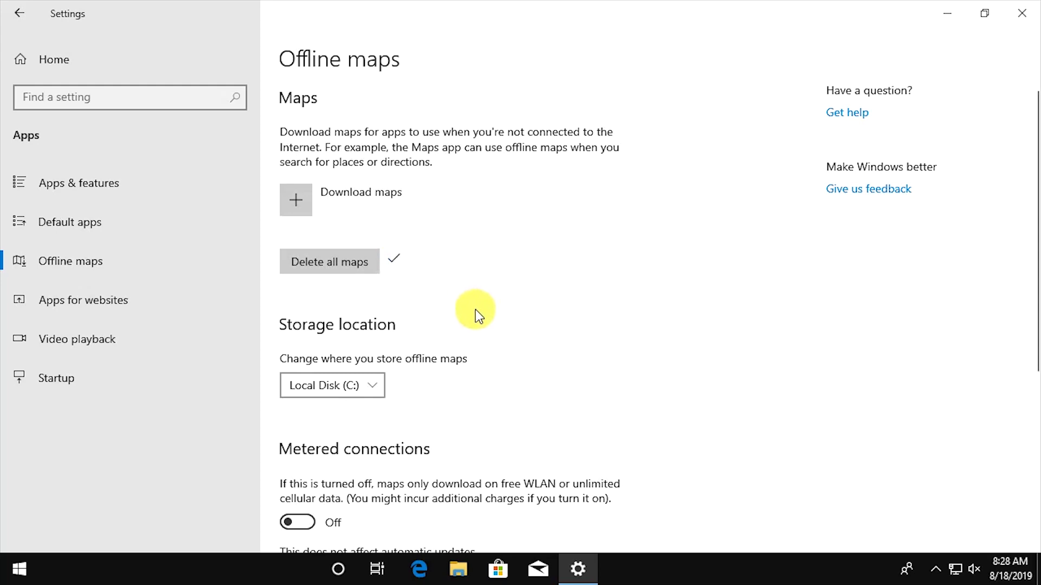
scroll(476, 316, down, 3)
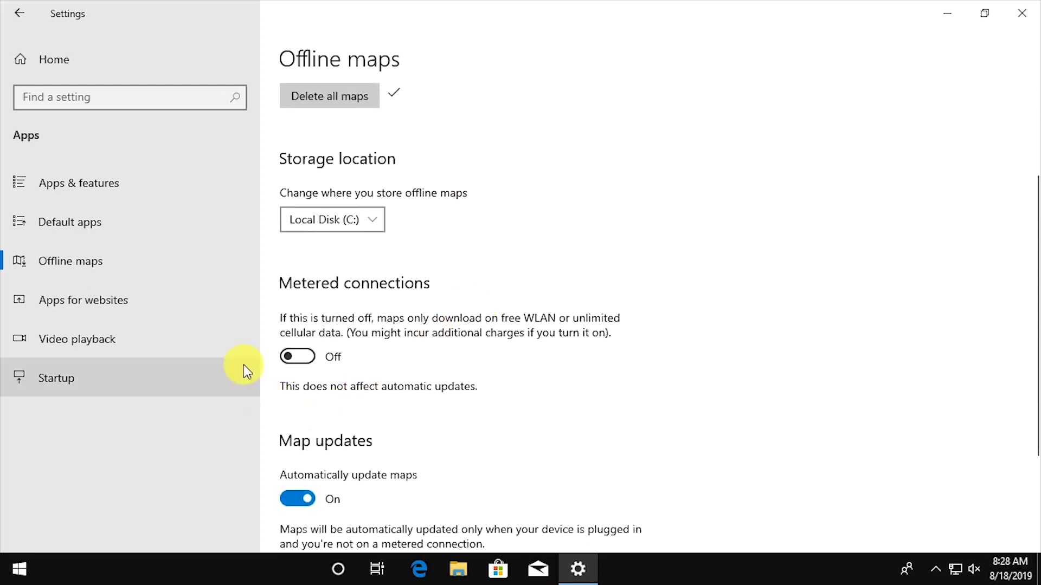
scroll(360, 372, down, 2)
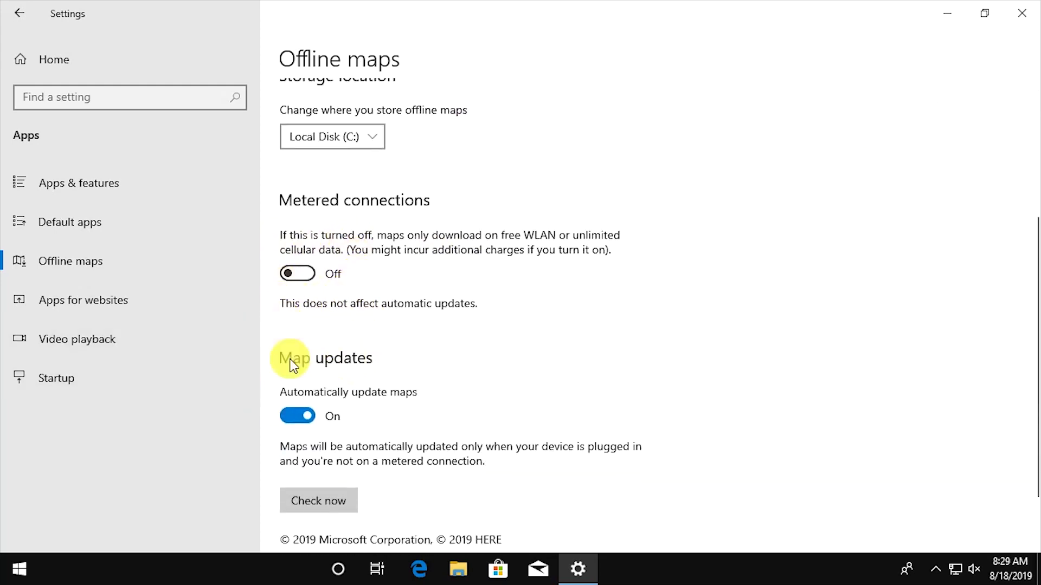
click(305, 422)
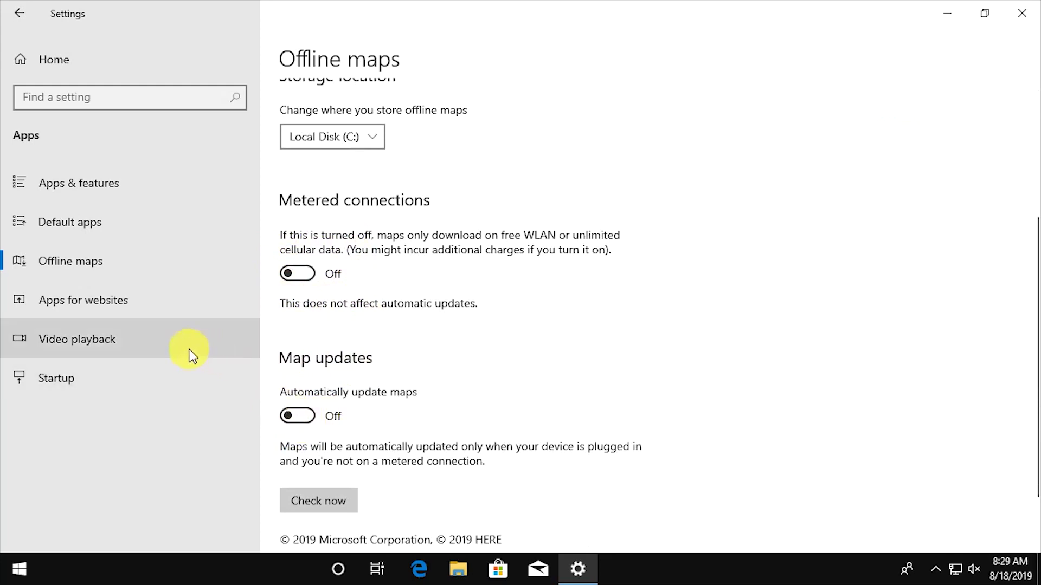
Check the apps associated with websites, and turn off Microsoft OneDrive and the Windows Security notification icon among the startup apps
click(76, 301)
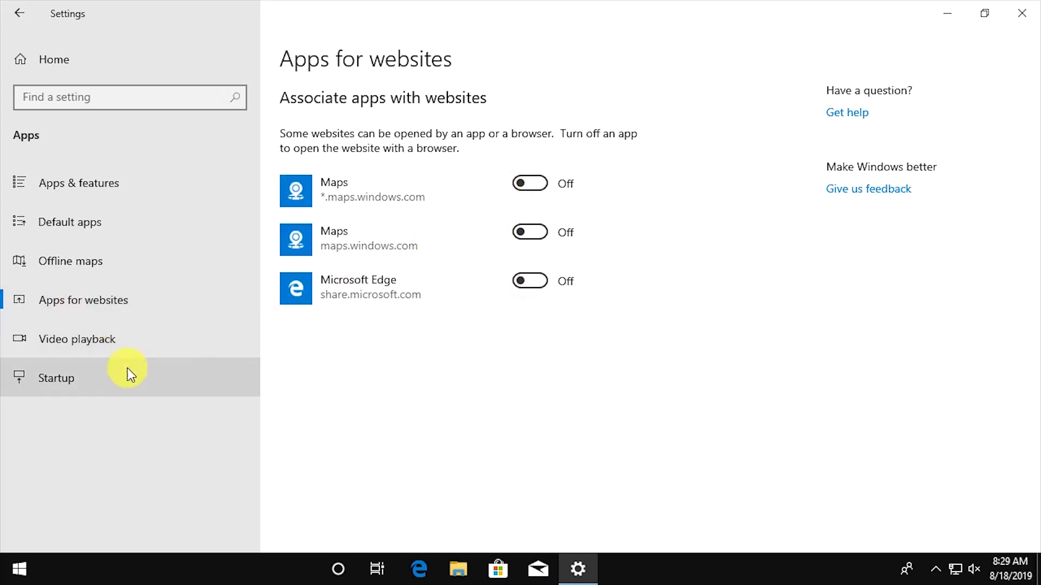
click(64, 383)
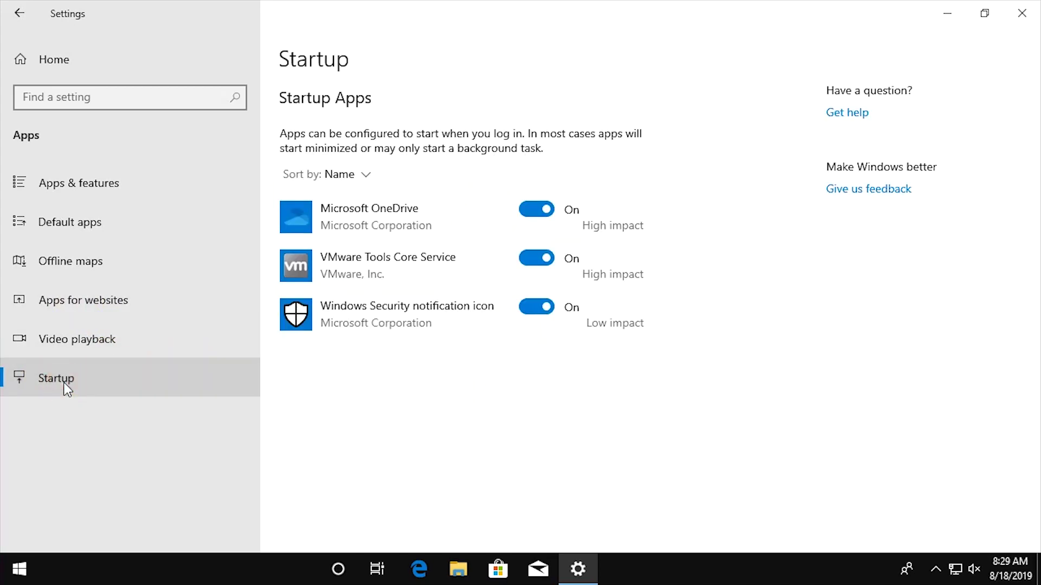
click(536, 209)
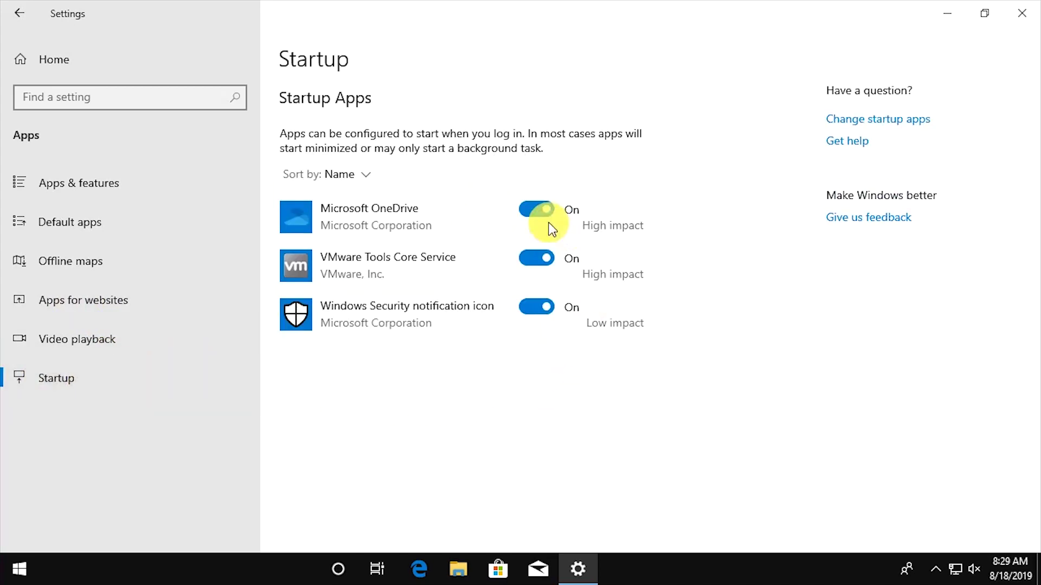
click(537, 307)
Turn off Game bar recording and its controller button option in the Gaming settings, and check the Game Mode setting
click(56, 64)
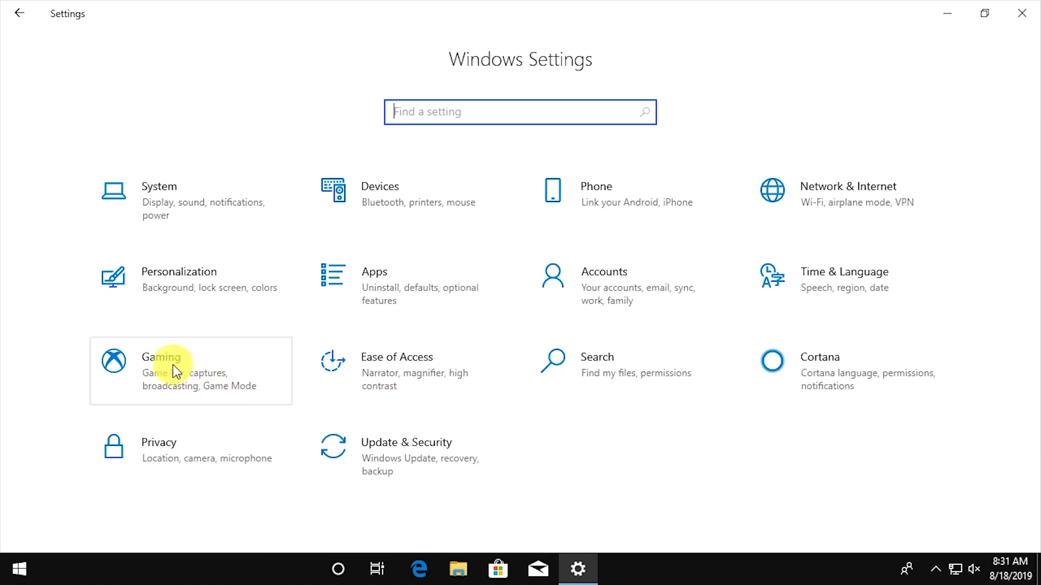
click(168, 362)
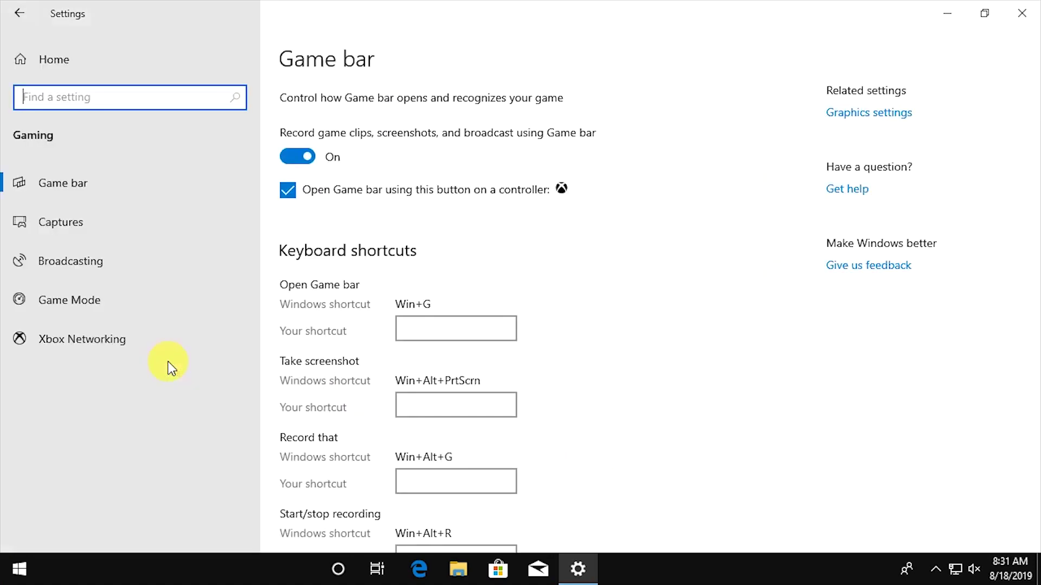
click(292, 157)
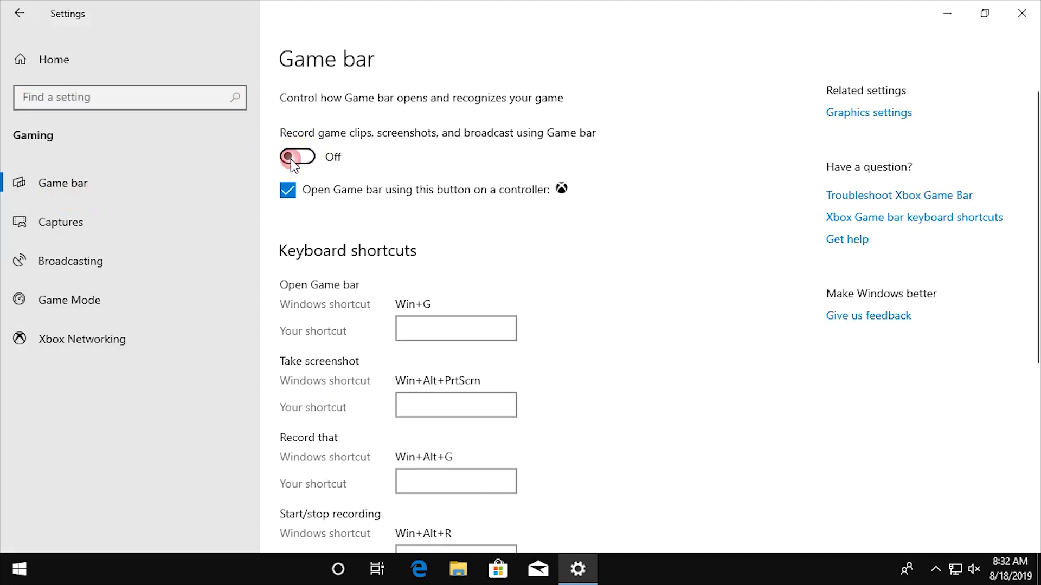
click(289, 196)
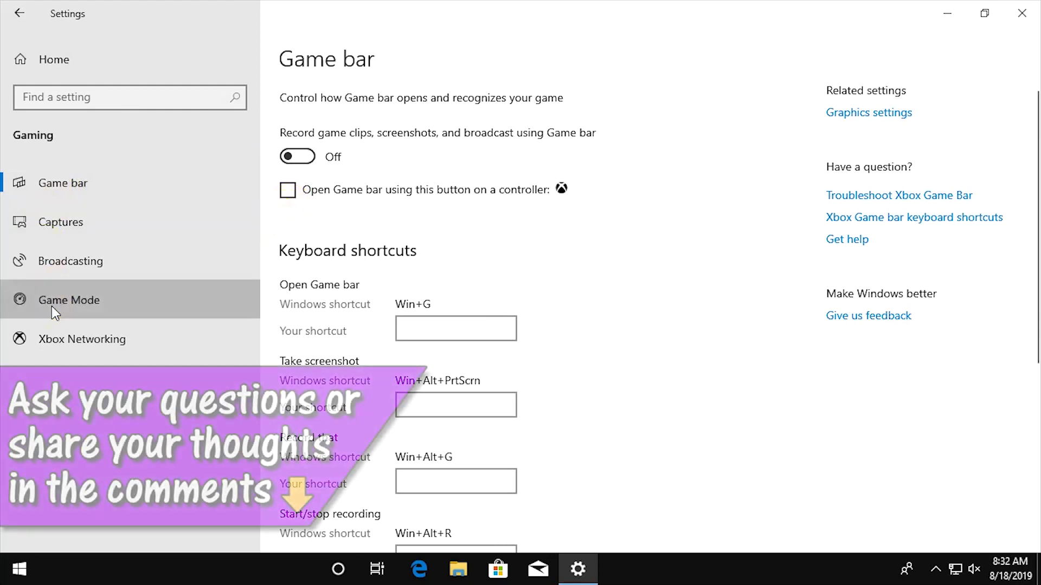
click(51, 307)
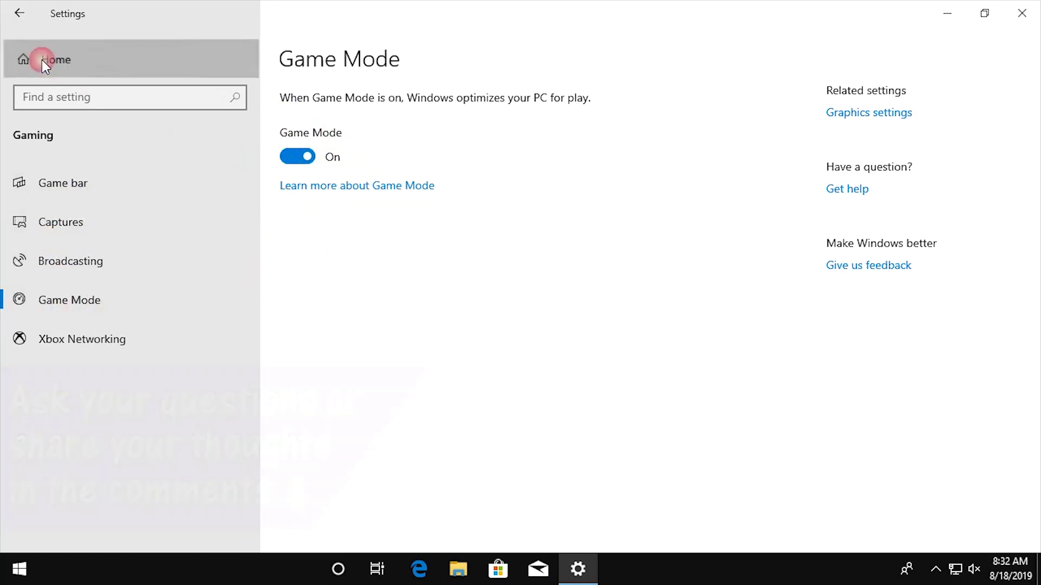
In the general Privacy settings, turn off language list access for websites, app launch tracking, and suggested content in the Settings app
click(41, 60)
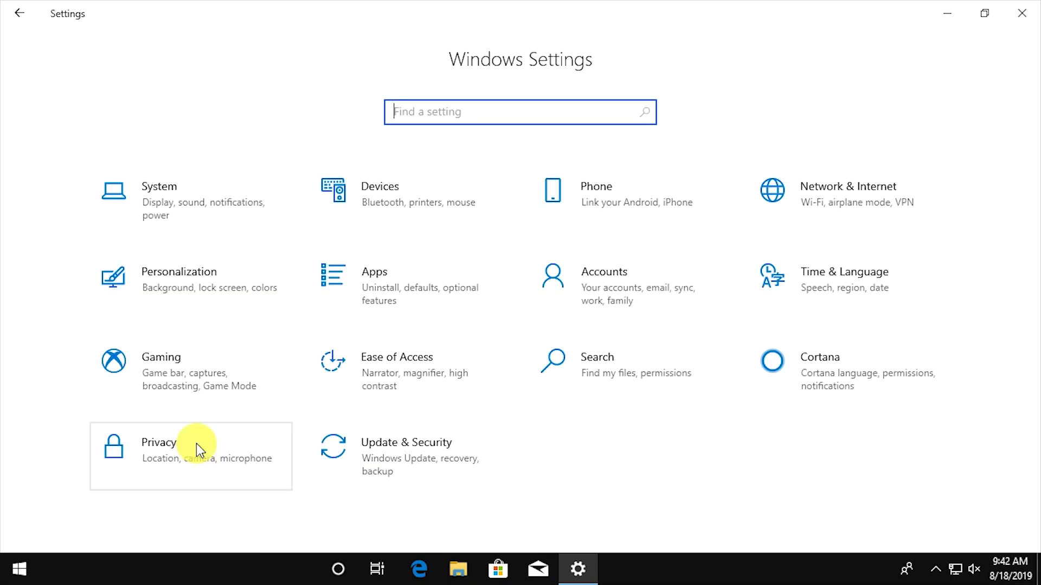
click(157, 459)
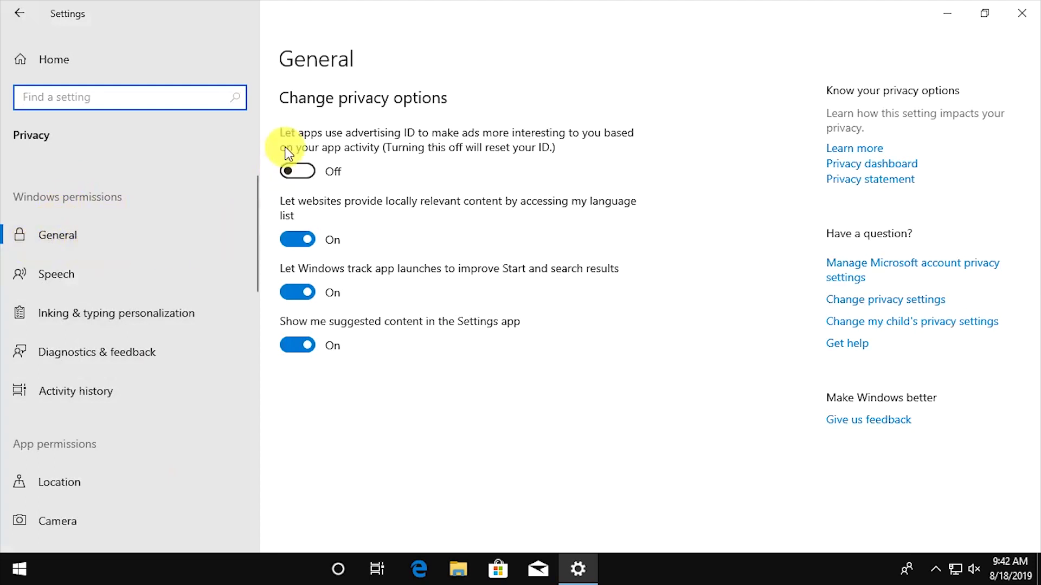
click(293, 242)
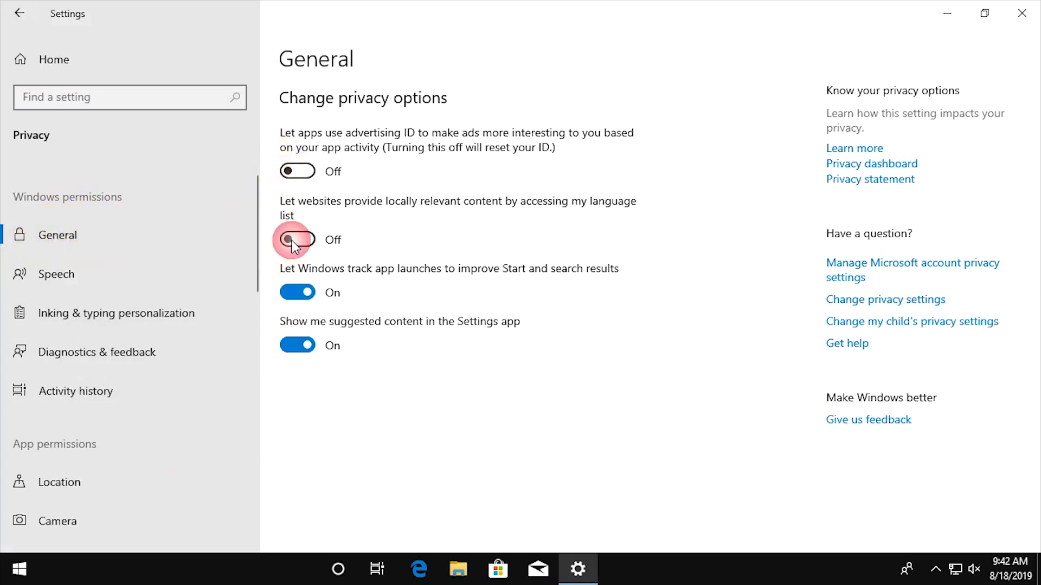
click(298, 293)
click(297, 346)
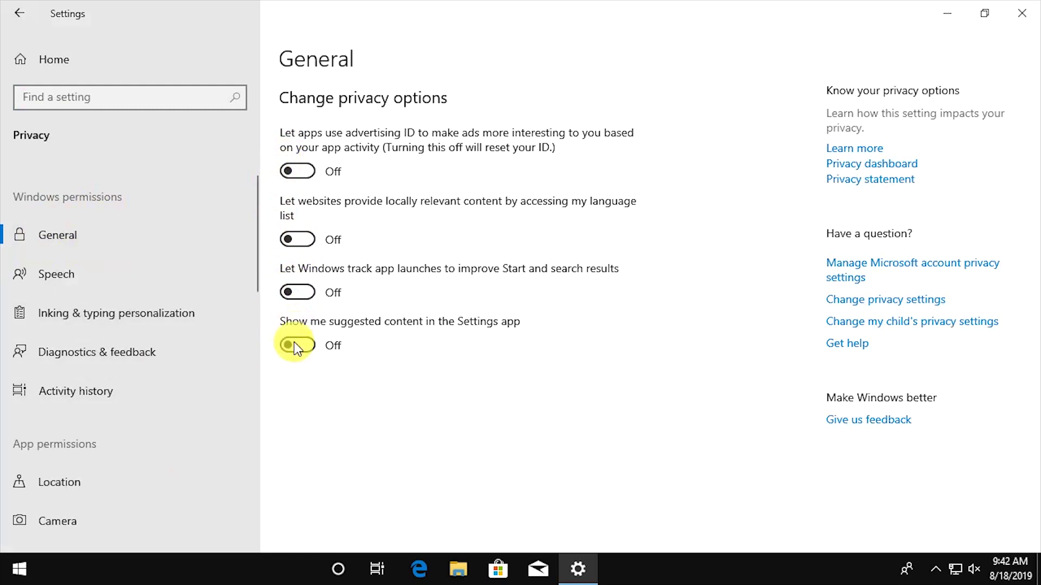
Check the online speech recognition setting and turn off the personal dictionary under Inking & typing personalization
click(70, 282)
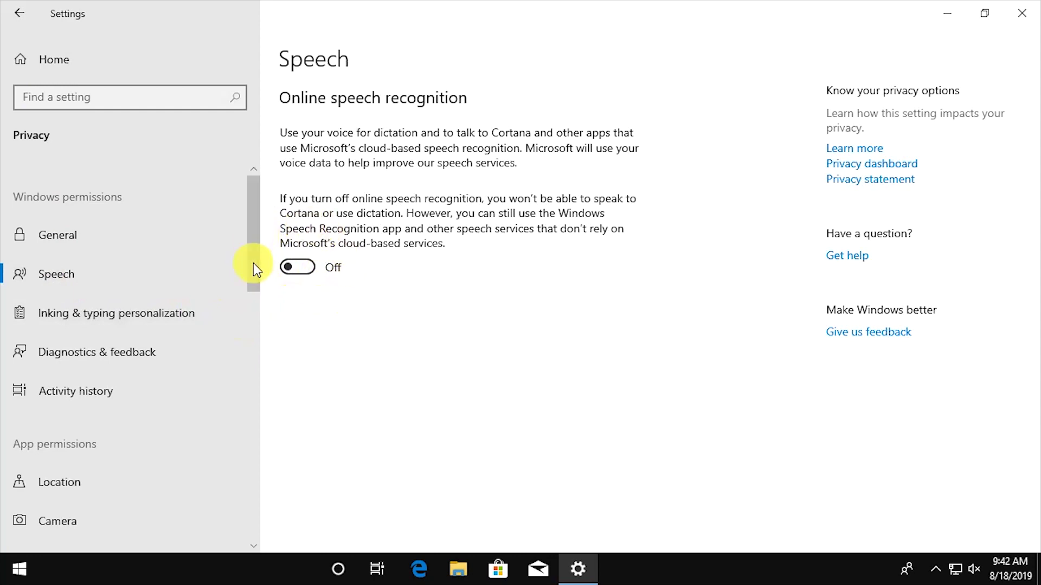
click(176, 326)
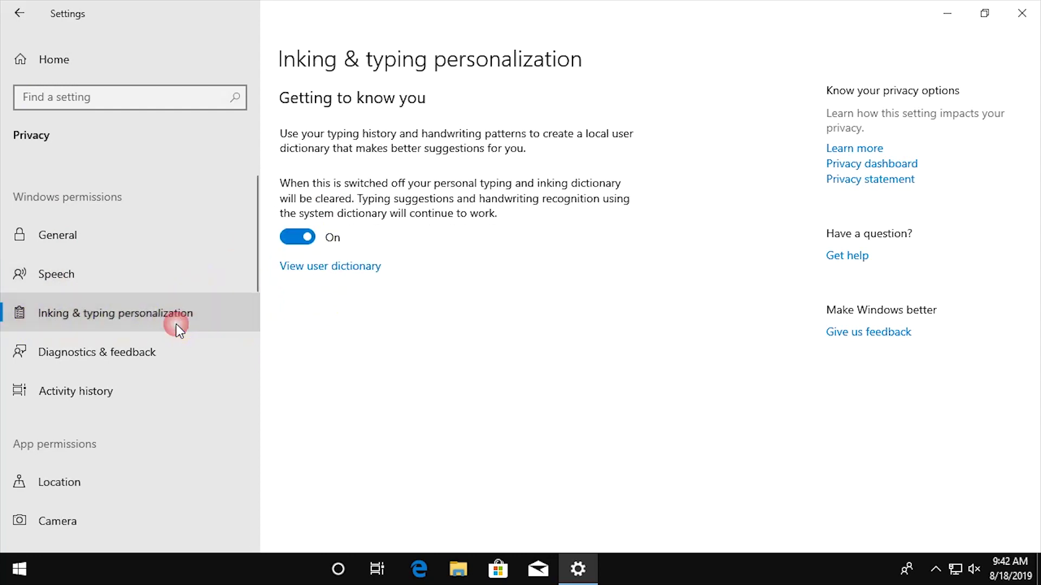
click(300, 244)
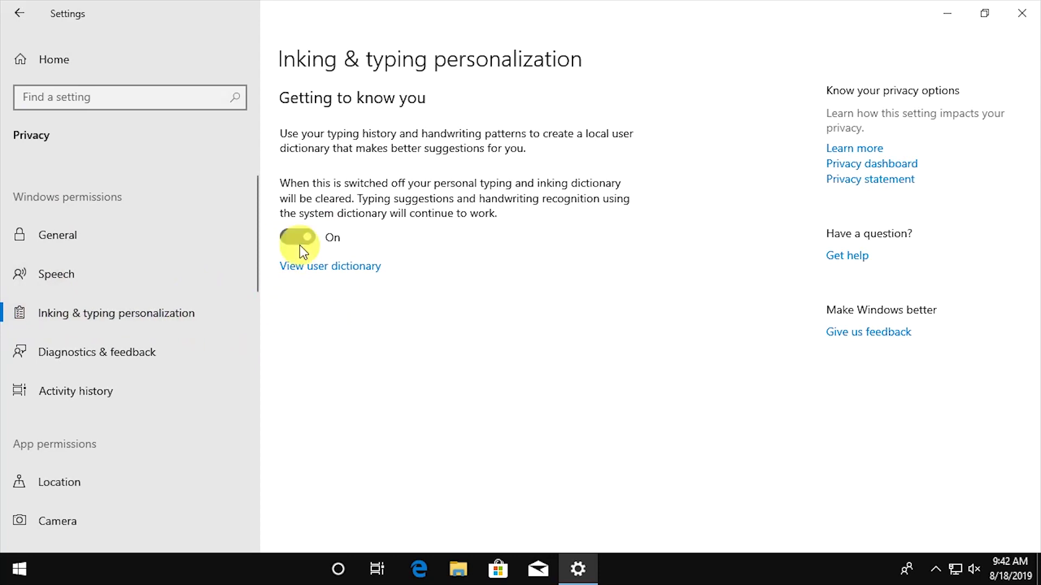
Review the diagnostic data options under Diagnostics & feedback and delete the diagnostic data Microsoft has collected about this device
click(74, 351)
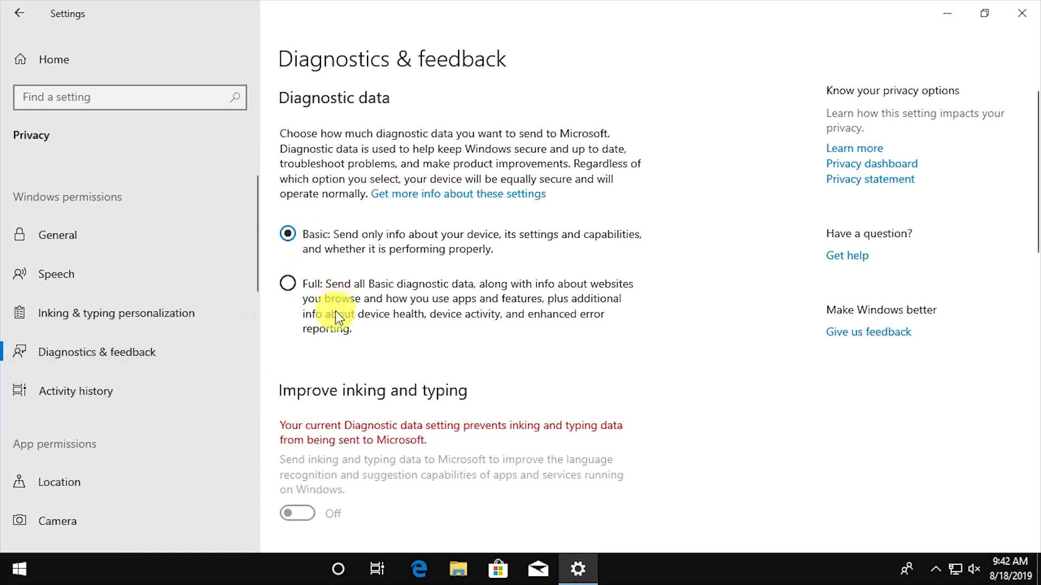
scroll(333, 314, down, 10)
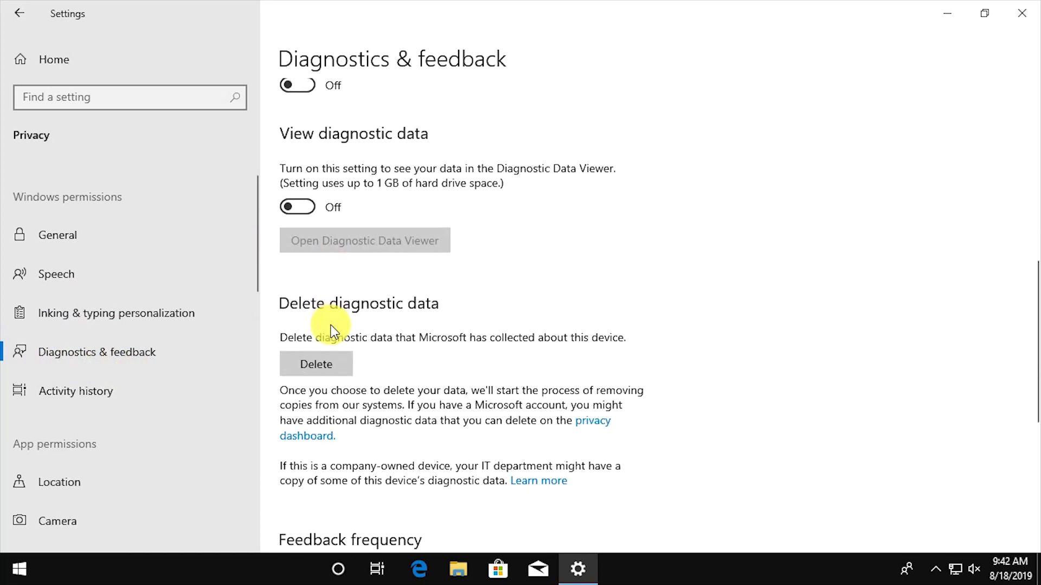
scroll(334, 328, down, 3)
click(323, 283)
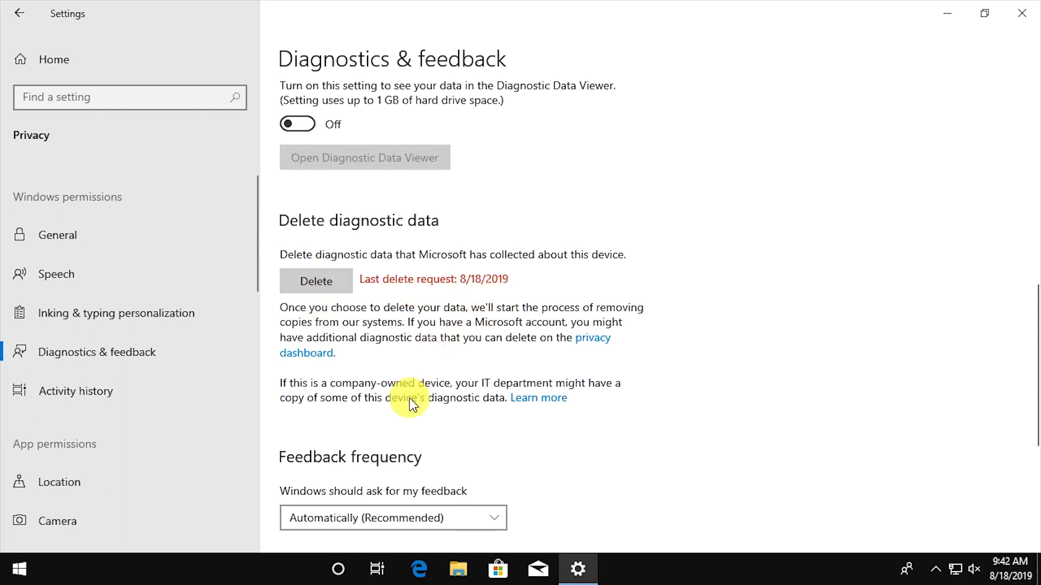
Set the feedback frequency to Never and check the recommended troubleshooting setting
scroll(404, 415, down, 5)
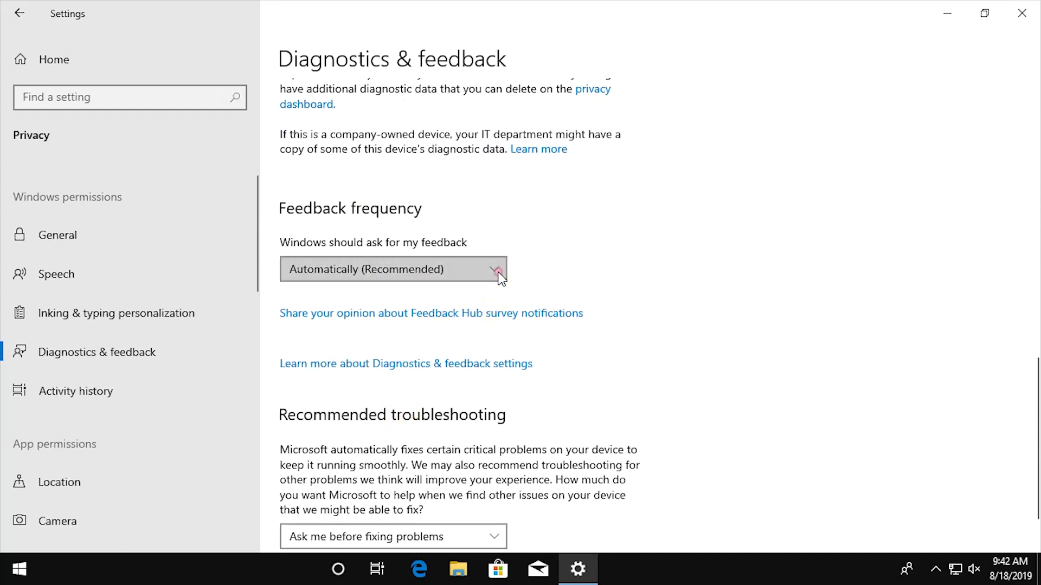
click(500, 277)
click(310, 373)
scroll(306, 379, down, 2)
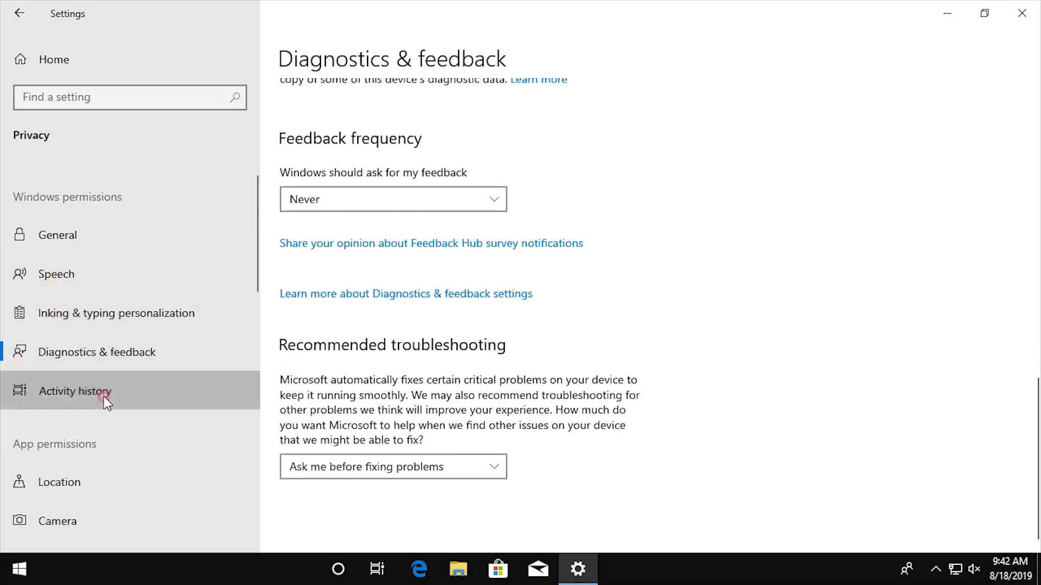
Stop storing activity history on this device and clear the existing activity history
click(73, 397)
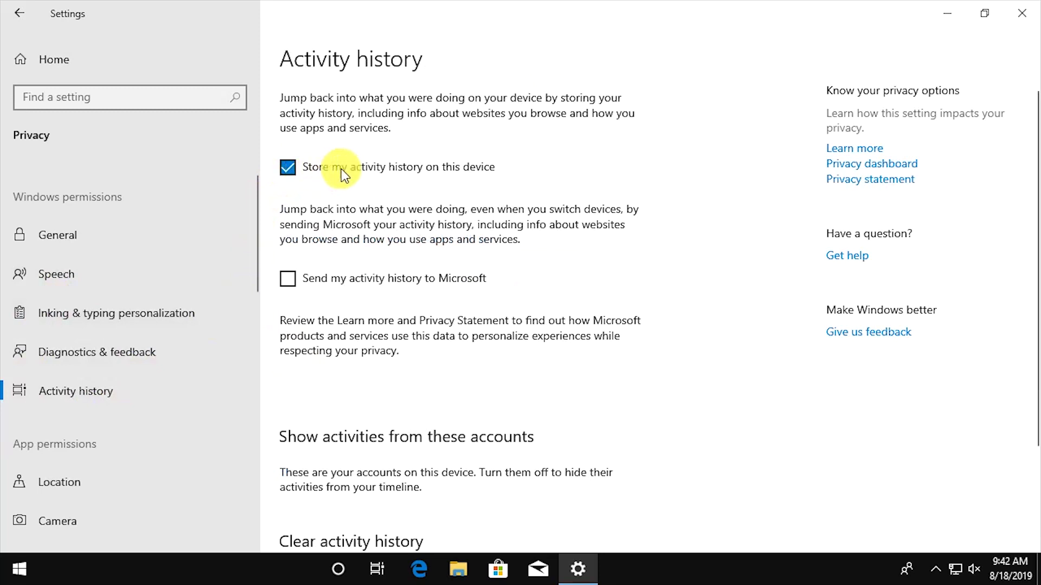
click(470, 175)
scroll(395, 437, down, 3)
click(331, 441)
click(272, 401)
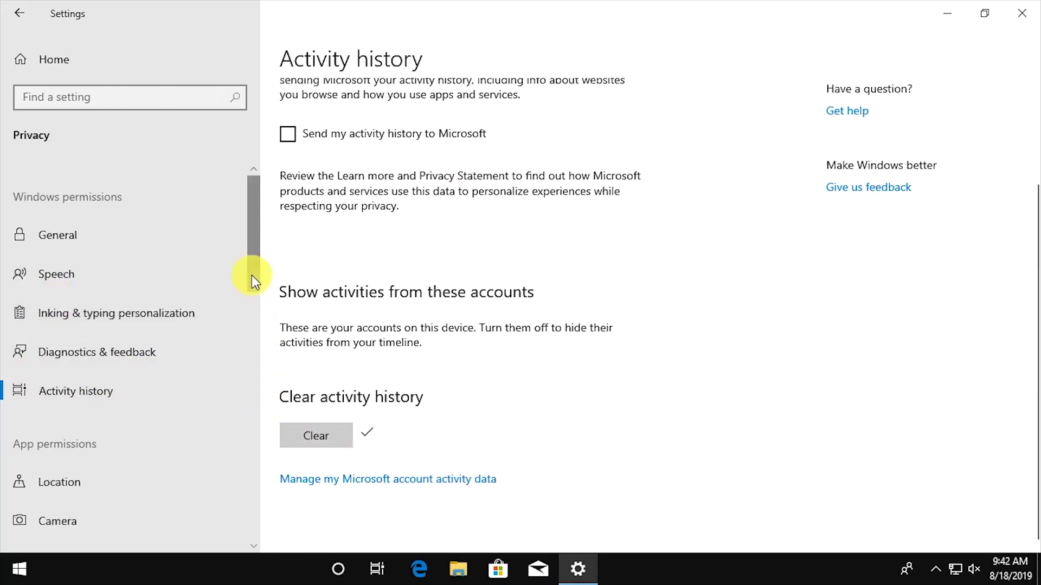
Make sure location access for this device is off and clear the device's location history
scroll(251, 275, down, 3)
click(103, 307)
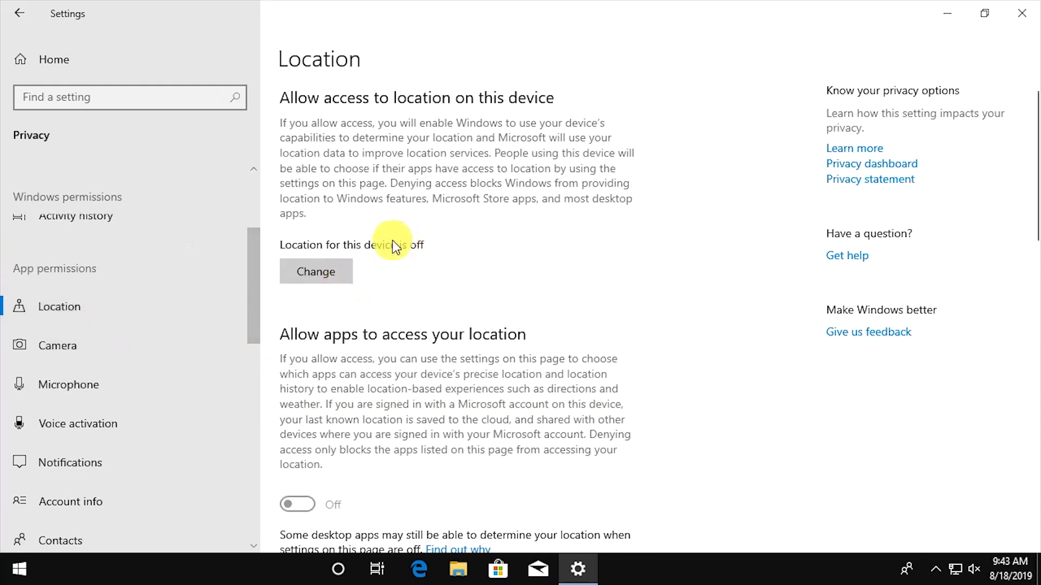
click(326, 274)
scroll(365, 400, down, 10)
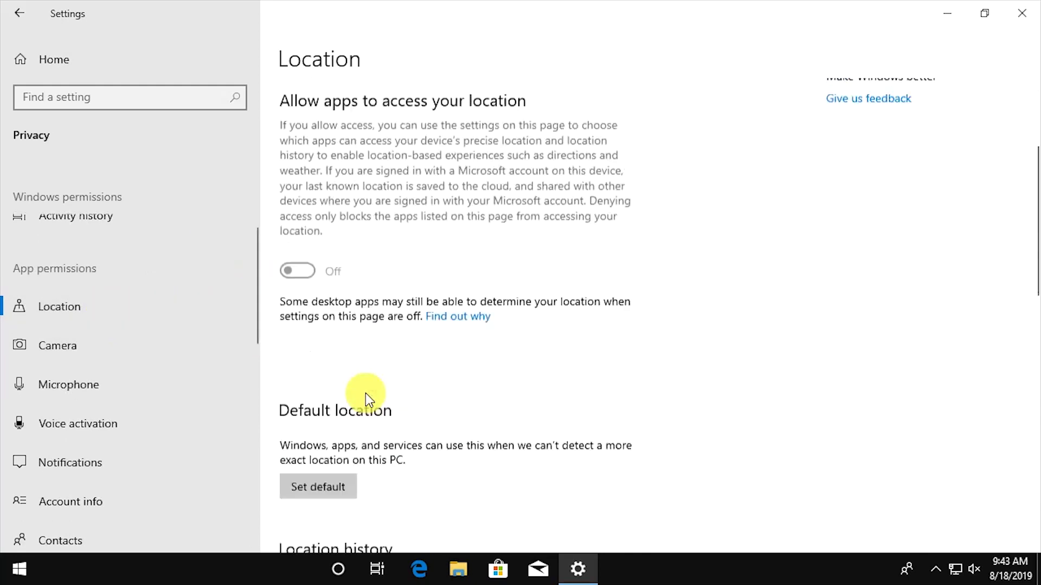
click(333, 302)
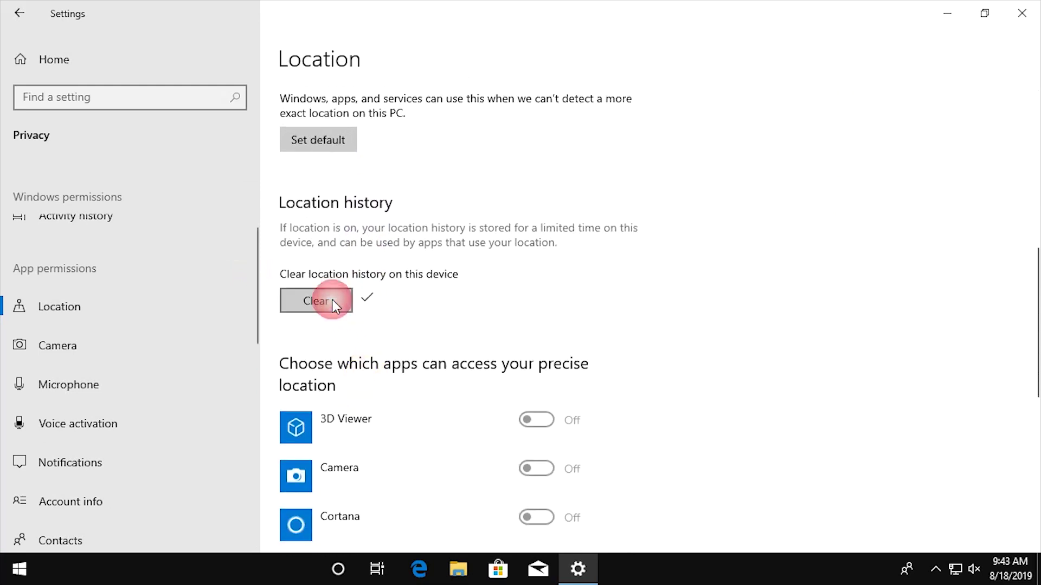
scroll(372, 358, down, 5)
scroll(365, 389, down, 4)
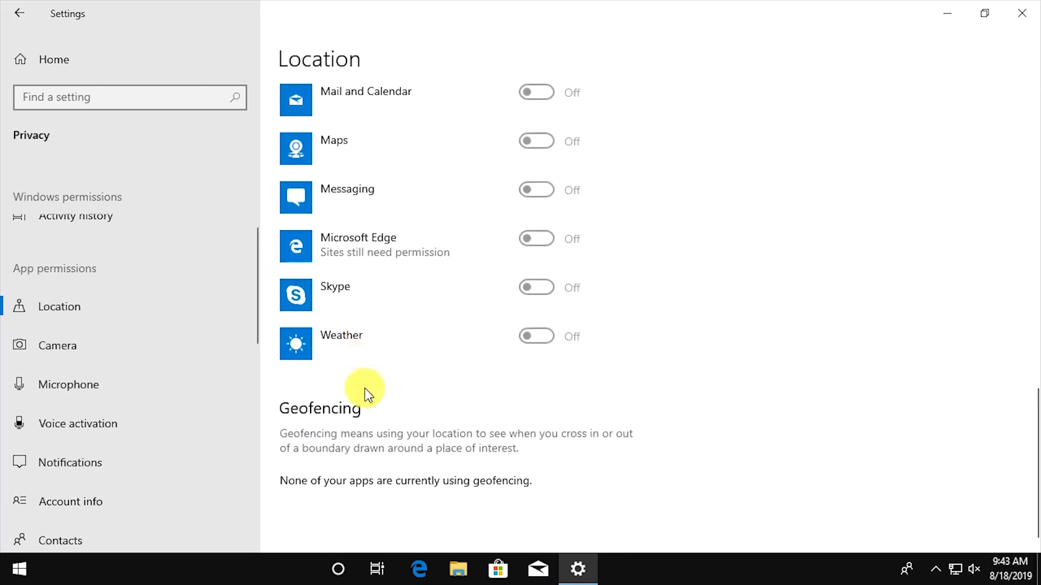
Turn off camera access for this device and look through the app camera permissions
click(106, 352)
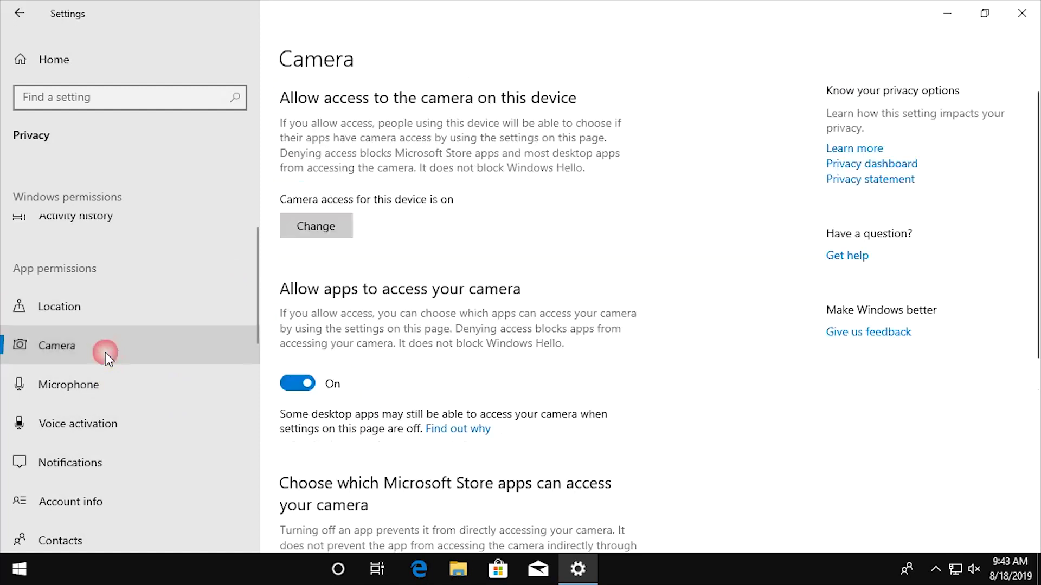
click(320, 225)
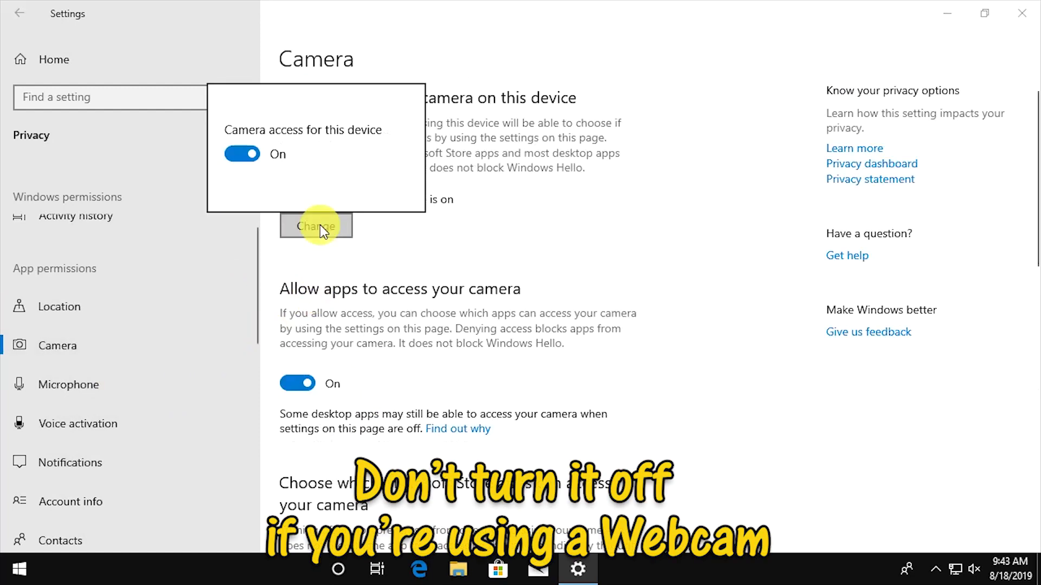
click(241, 160)
click(373, 303)
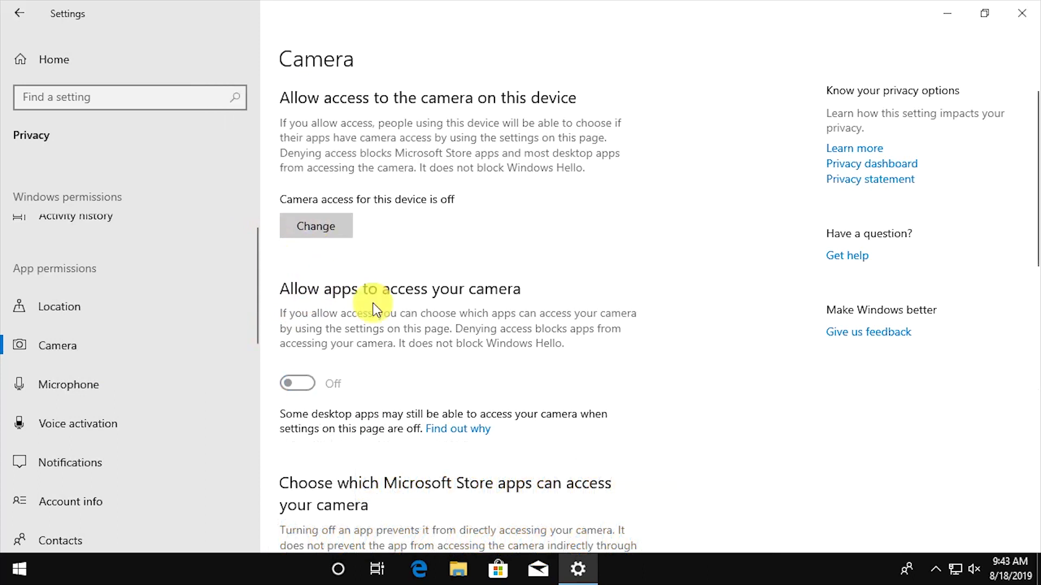
scroll(353, 360, down, 10)
scroll(353, 359, down, 6)
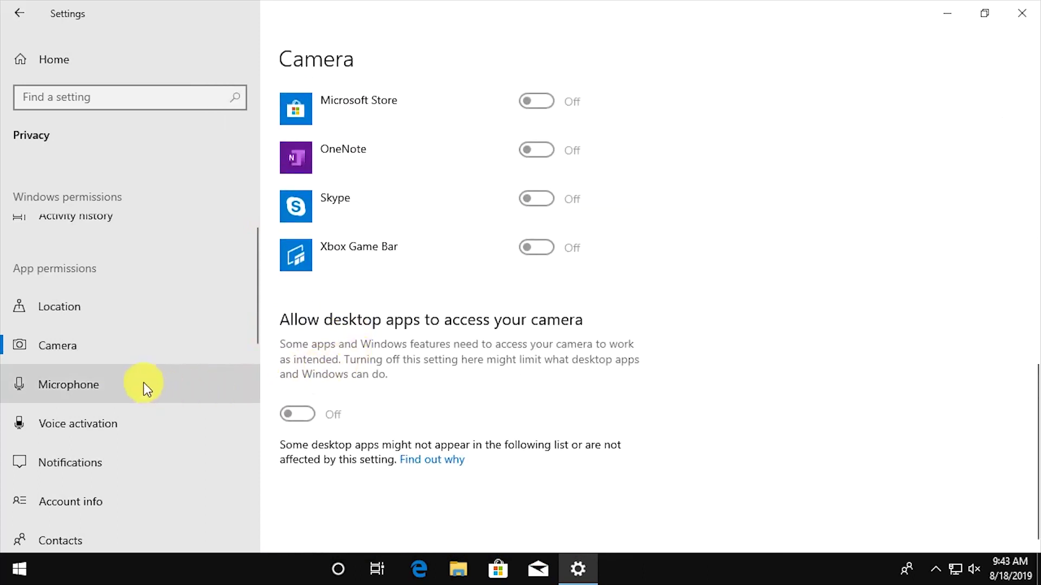
Turn off microphone access for this device and look through the app microphone permissions
click(129, 384)
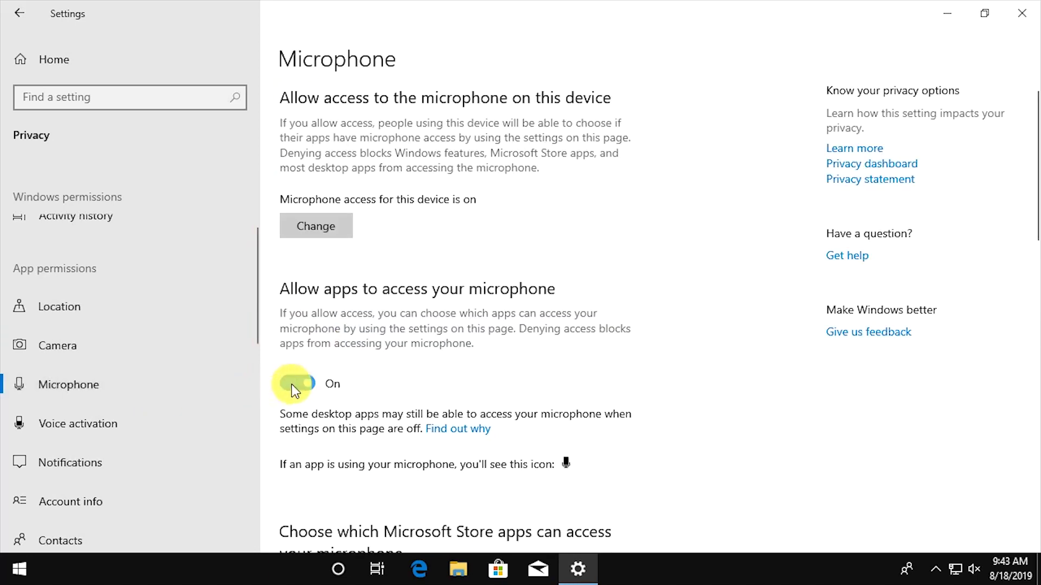
click(317, 226)
click(242, 166)
click(321, 432)
scroll(321, 431, down, 15)
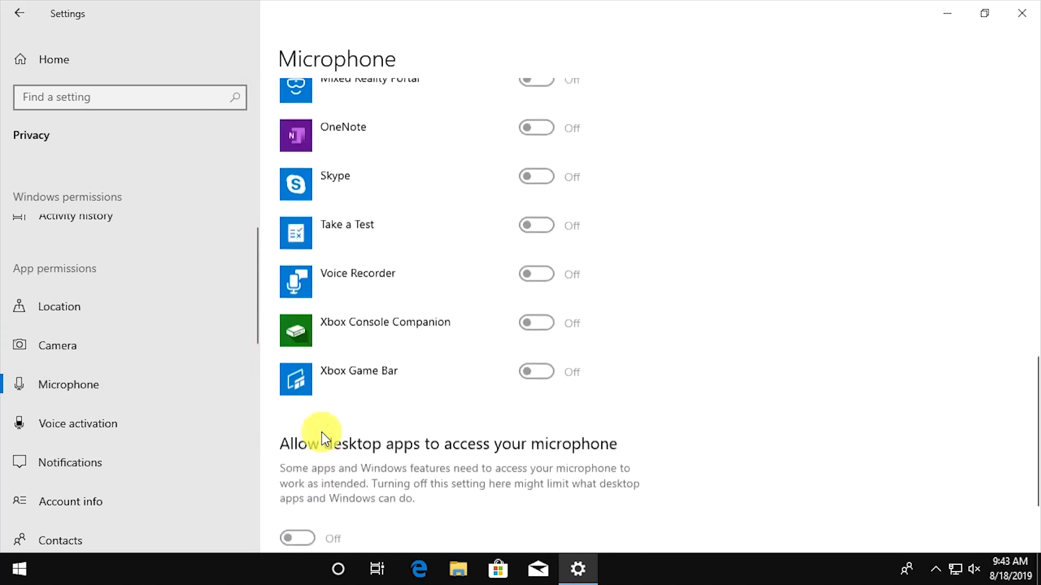
Check the voice activation settings, and turn off app access to notifications and account info
click(160, 421)
scroll(325, 346, down, 6)
click(157, 462)
click(297, 368)
click(110, 498)
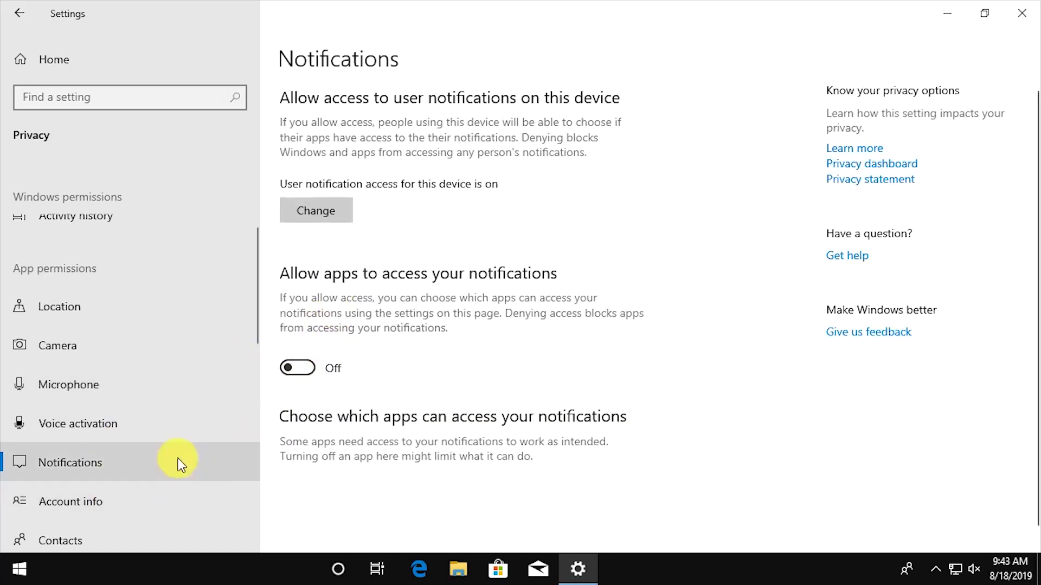
click(297, 383)
Turn off app access to contacts, the calendar and phone calls
click(112, 472)
click(297, 365)
click(130, 406)
click(297, 368)
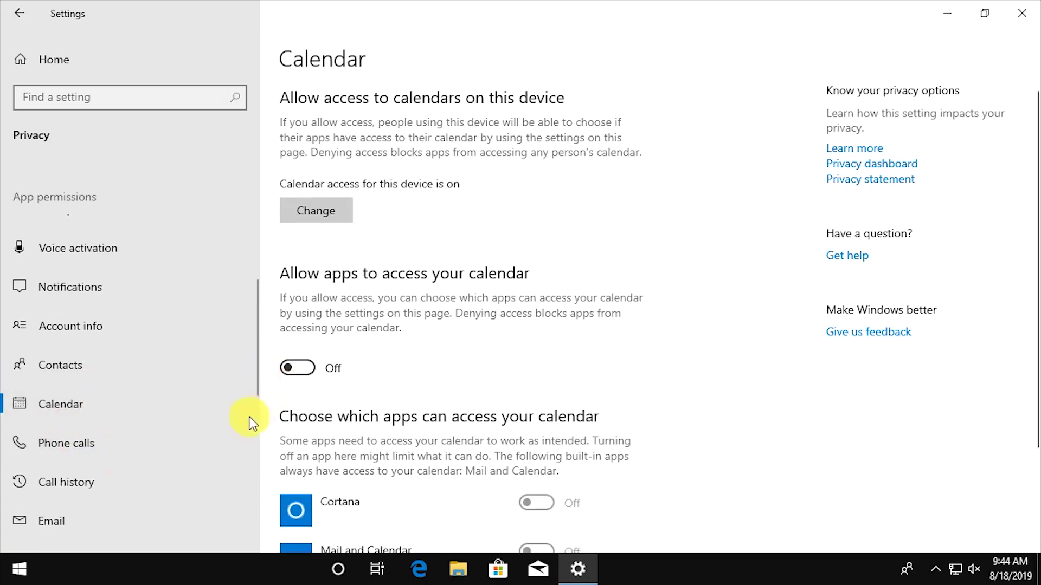
click(139, 442)
click(297, 429)
Turn off app access to call history, email and tasks
scroll(132, 375, down, 3)
click(130, 306)
click(297, 385)
click(112, 345)
click(297, 368)
click(134, 384)
click(297, 366)
Check the messaging permissions, and turn off app control of radios and communication with unpaired devices
click(136, 429)
click(109, 461)
scroll(112, 450, down, 3)
click(297, 368)
click(119, 391)
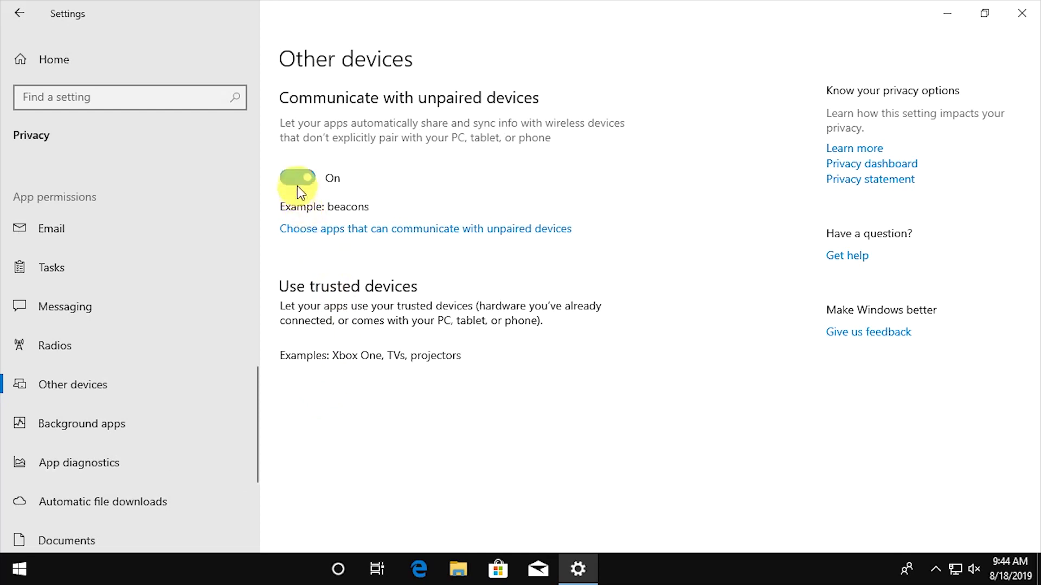
click(300, 178)
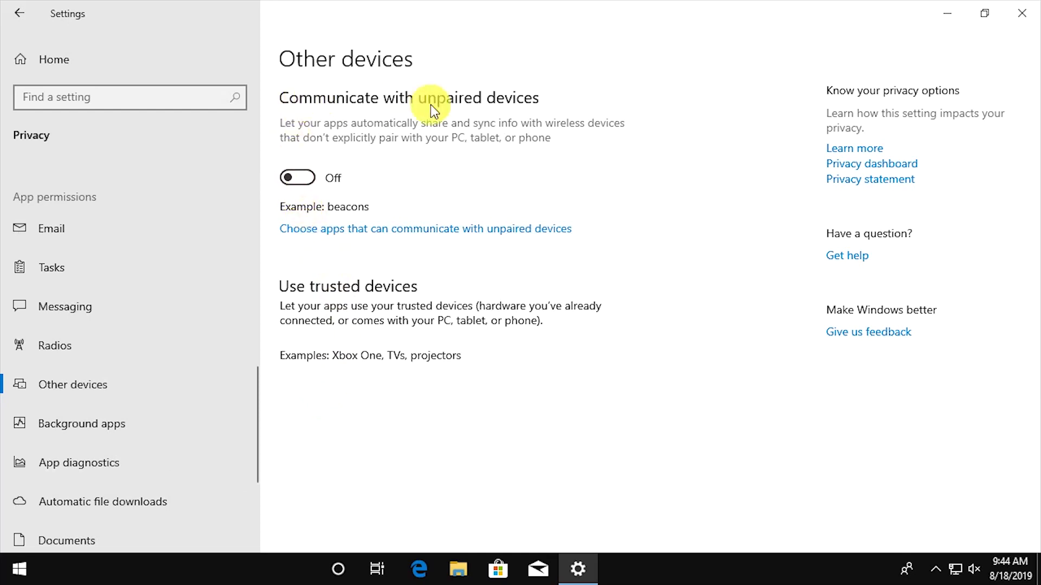
Turn off the permission that lets apps run in the background
click(110, 424)
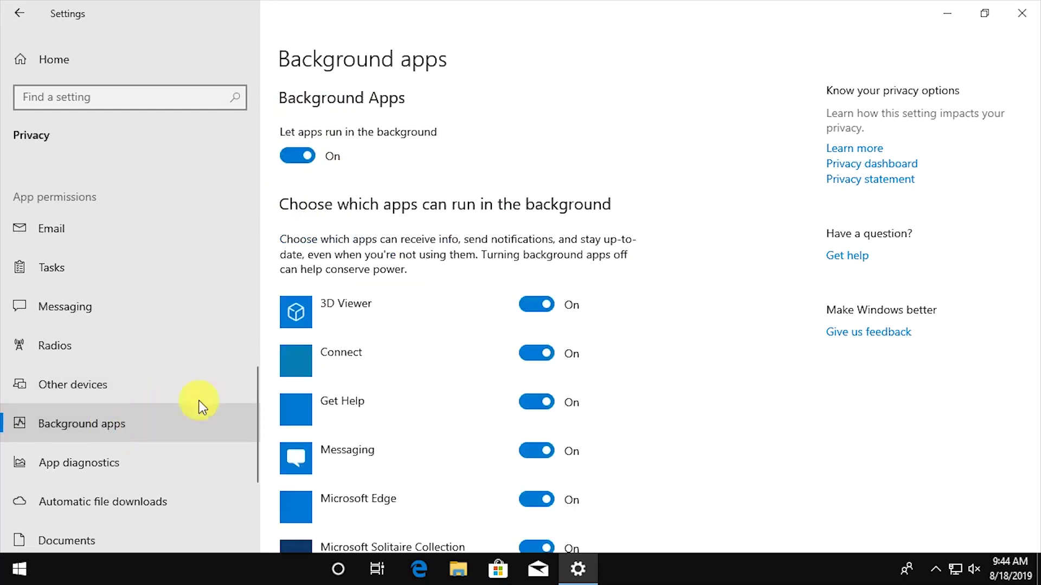
click(295, 157)
scroll(380, 325, down, 10)
scroll(76, 346, down, 2)
Turn off app diagnostic info access for this device
click(89, 352)
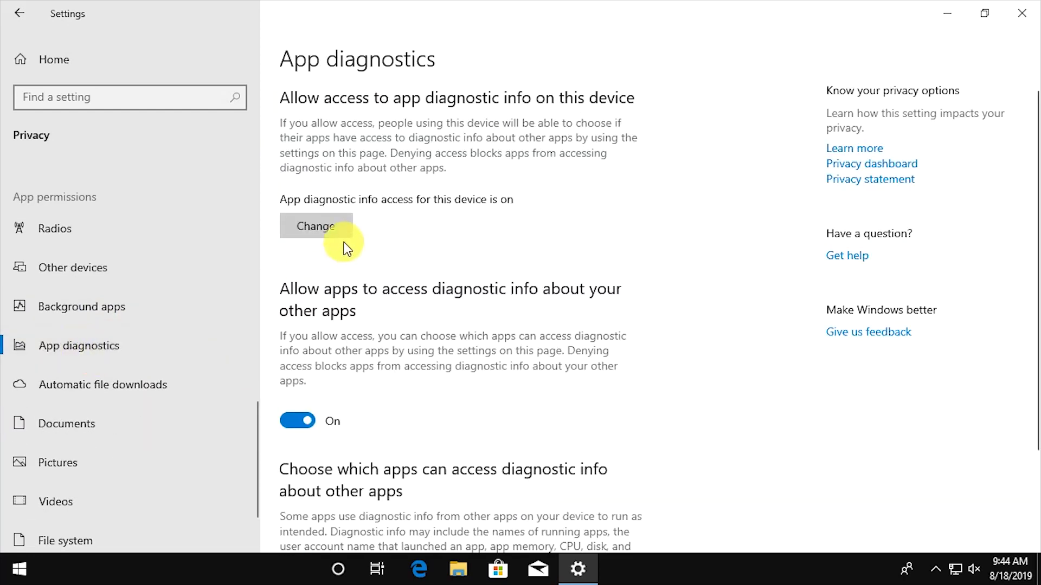
click(316, 226)
click(234, 162)
click(320, 272)
Turn off app access to the documents, pictures and videos libraries
click(106, 417)
click(297, 414)
click(58, 462)
click(297, 414)
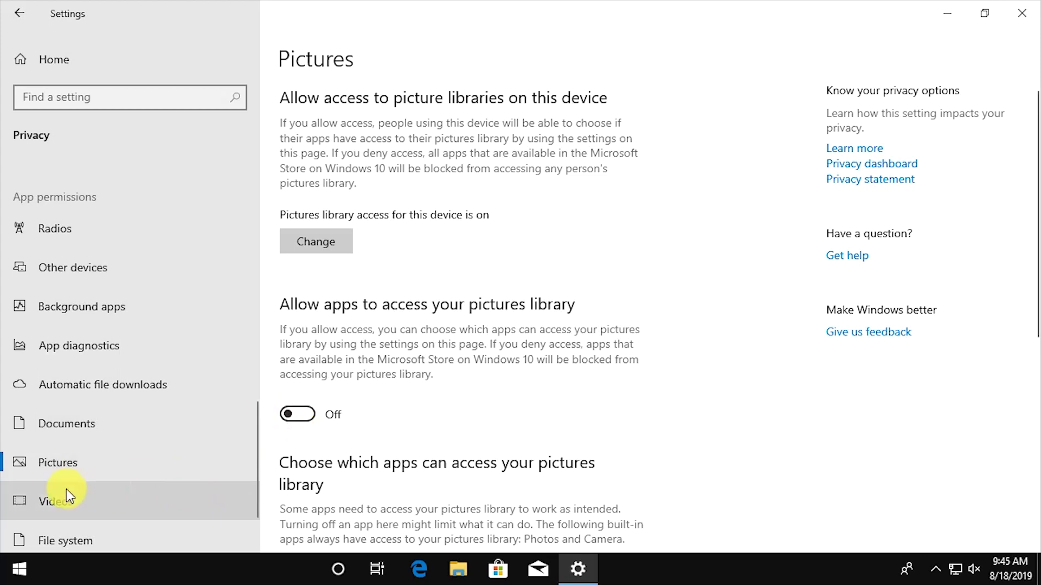
click(66, 495)
click(297, 414)
Turn off app access to the file system and return to the Settings home page
scroll(185, 429, down, 2)
click(139, 466)
click(300, 400)
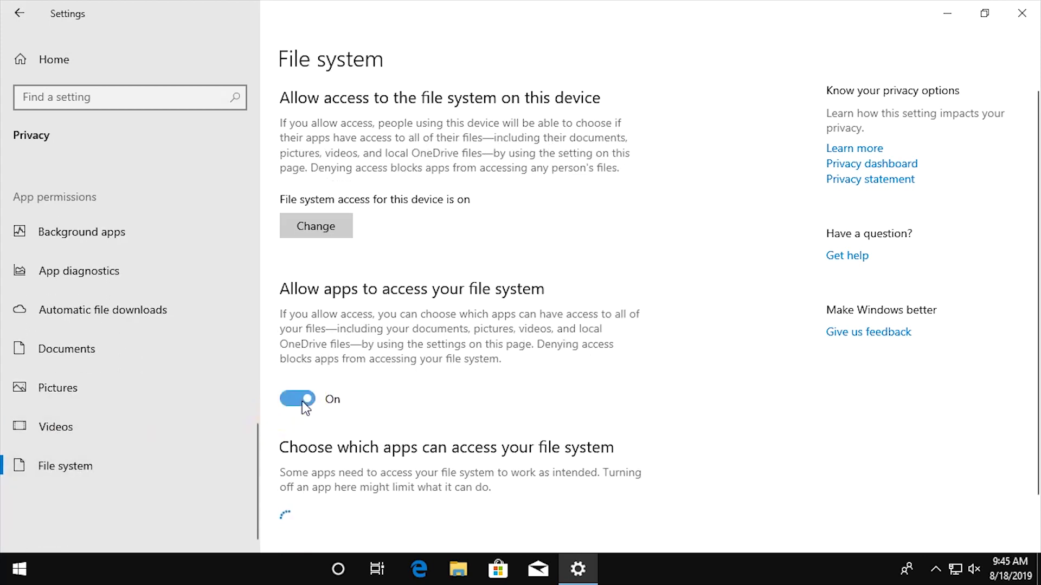
scroll(120, 448, up, 5)
click(49, 64)
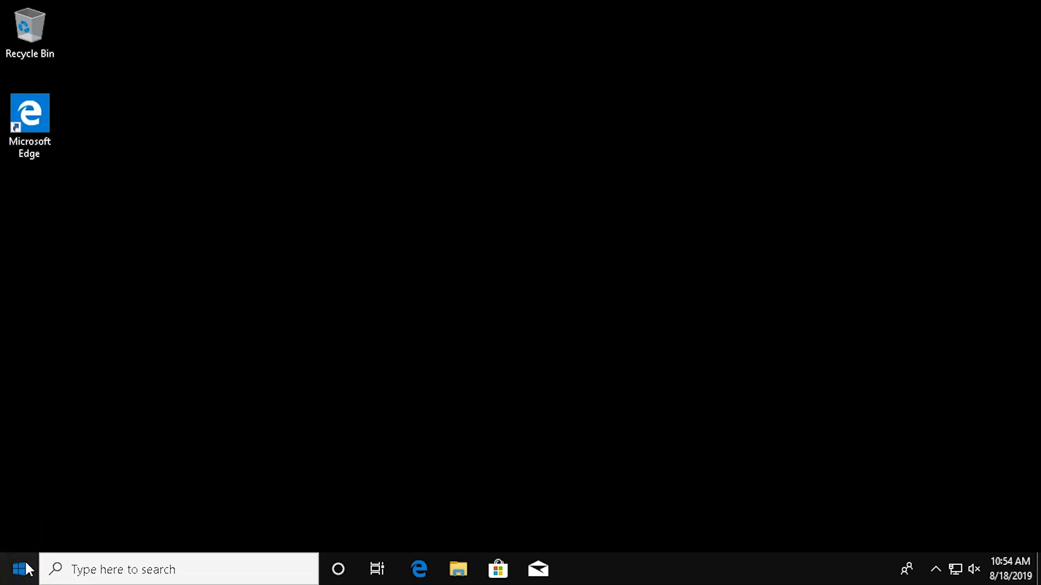
Search for Control Panel, open it, and go to the list of installed programs in Programs and Features
click(20, 566)
text(control )
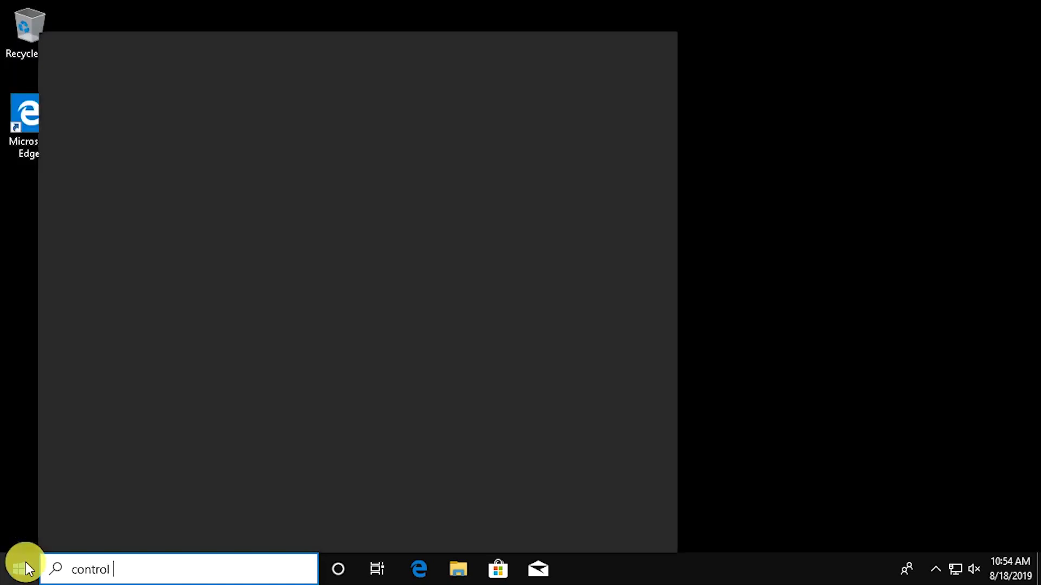
text(panel)
click(114, 129)
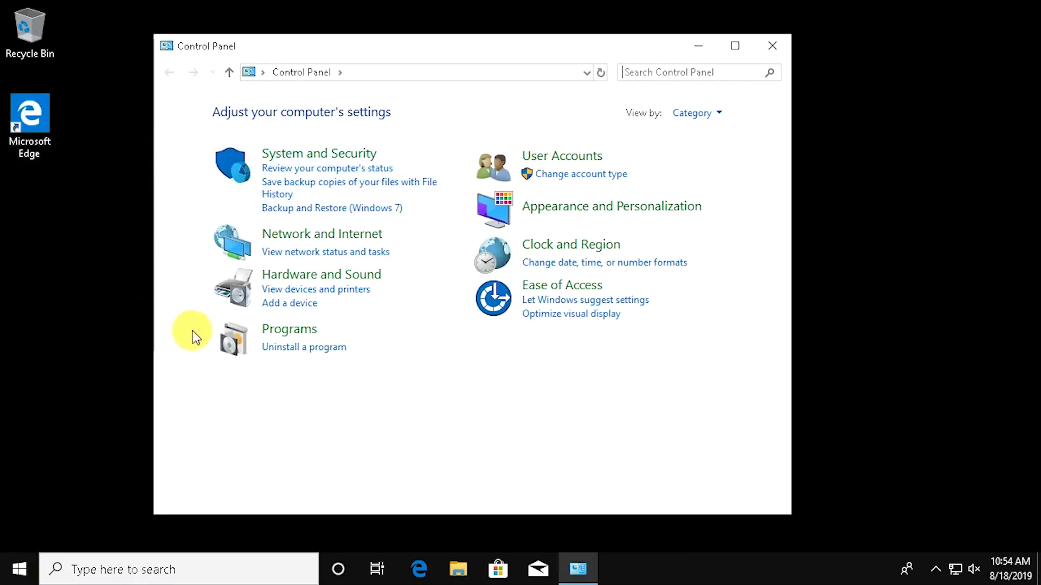
click(287, 333)
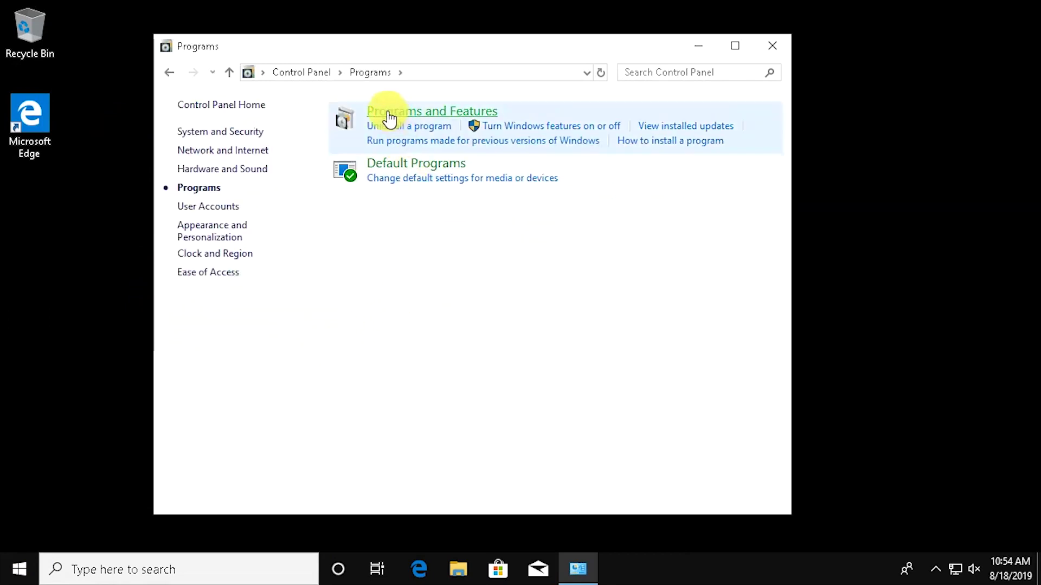
click(456, 115)
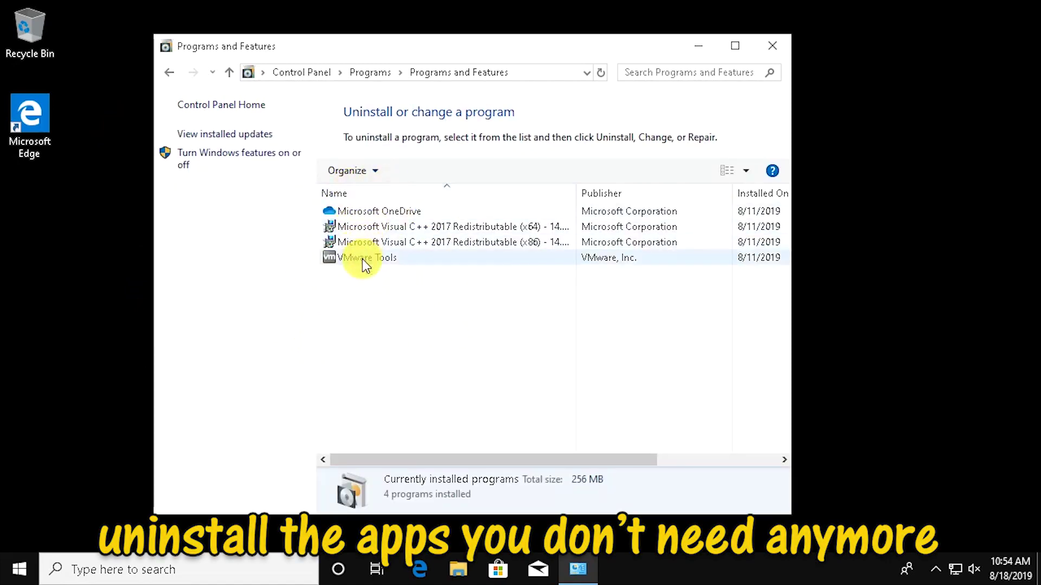
Uninstall Microsoft OneDrive and approve the uninstallation
click(355, 215)
click(418, 173)
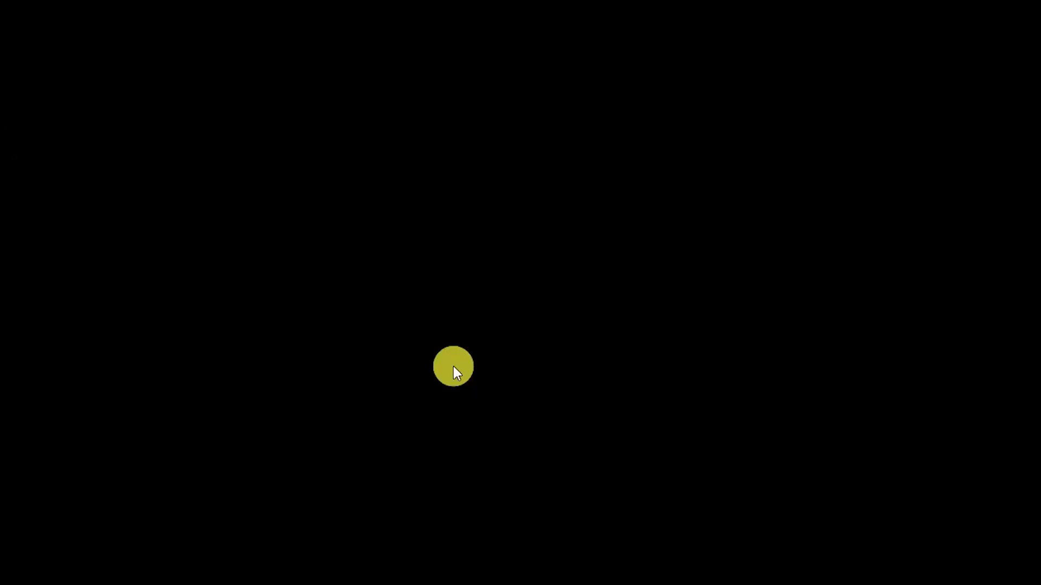
click(457, 393)
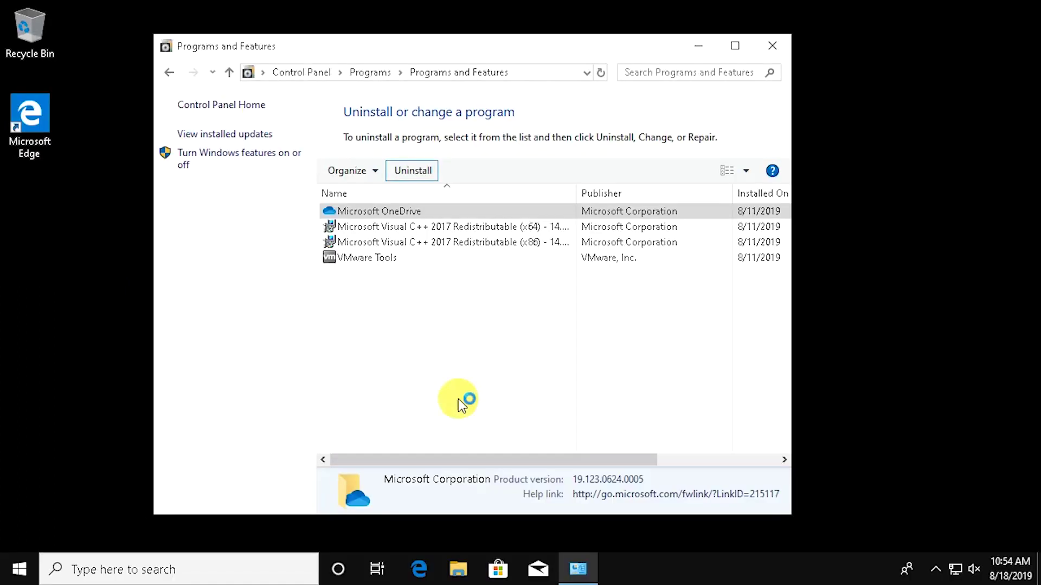
Return to the Control Panel home, go to Power Options under System and Security, and choose the High performance plan
click(168, 79)
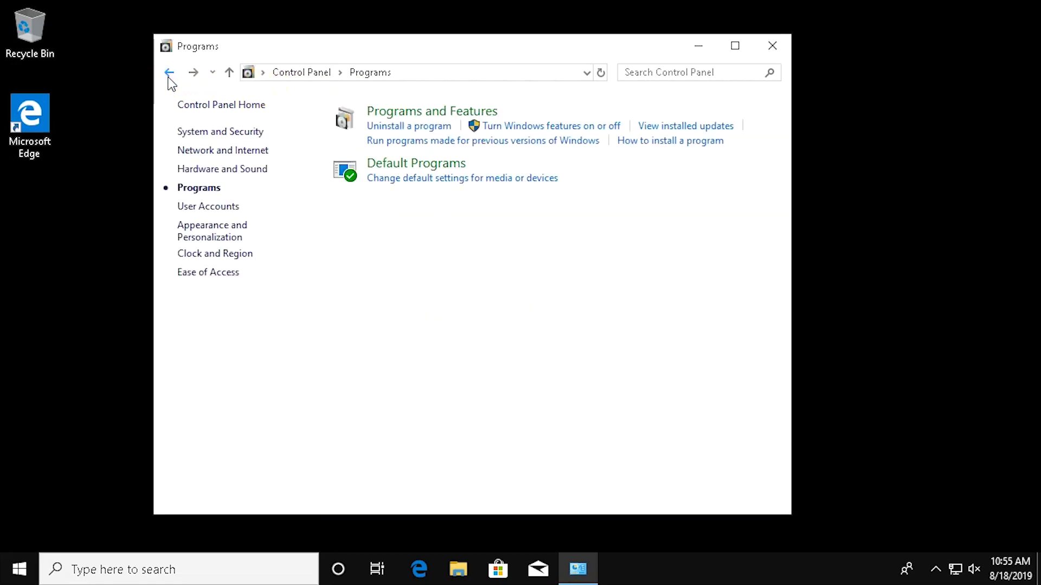
click(168, 79)
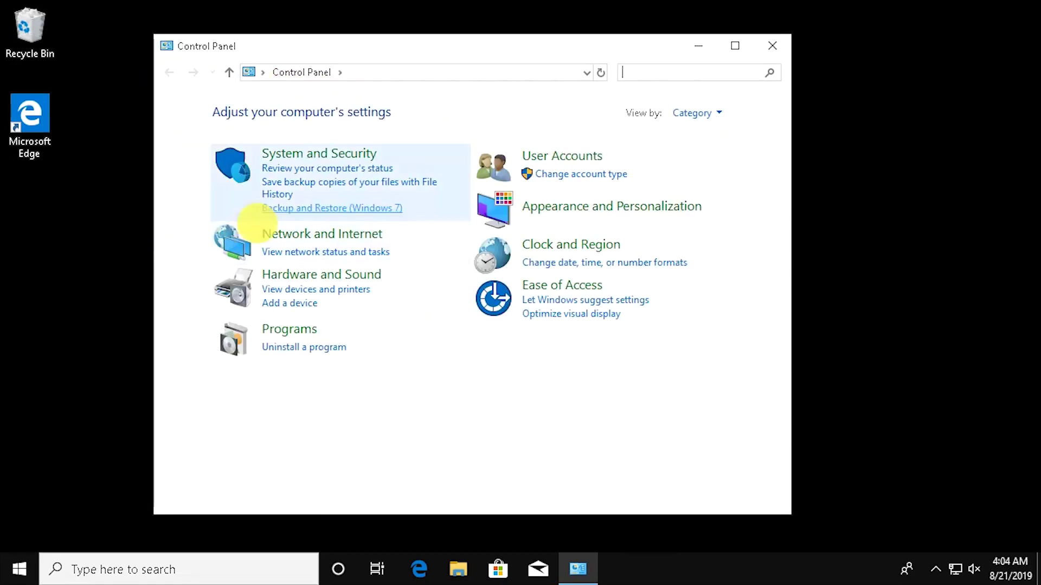
click(305, 157)
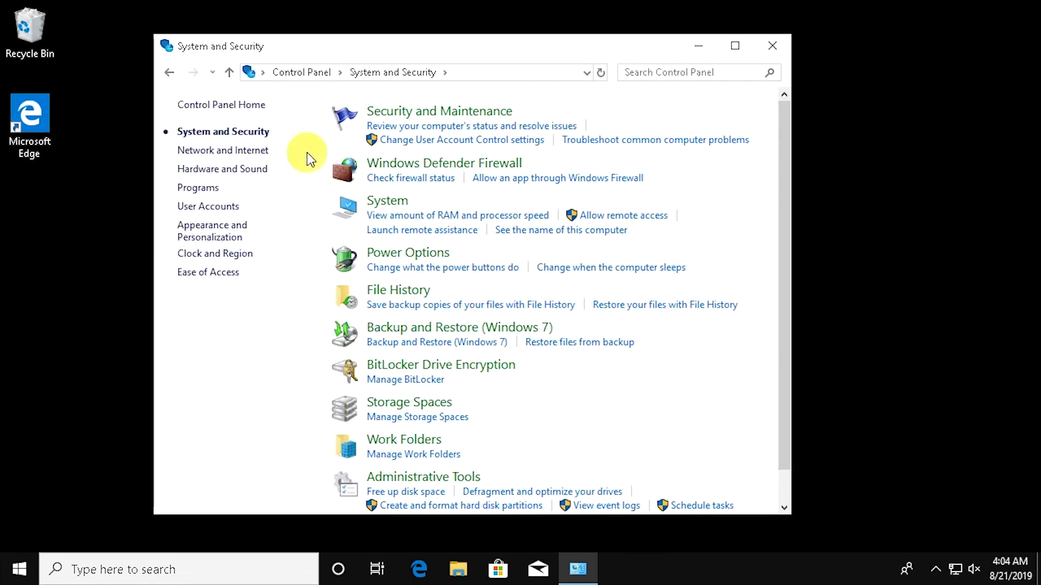
click(373, 262)
click(774, 278)
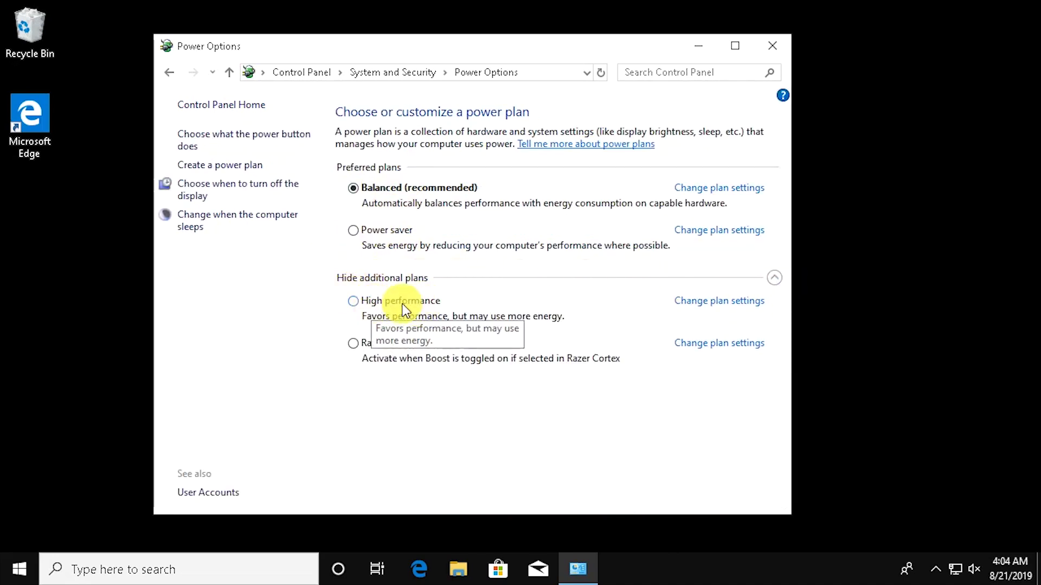
click(425, 303)
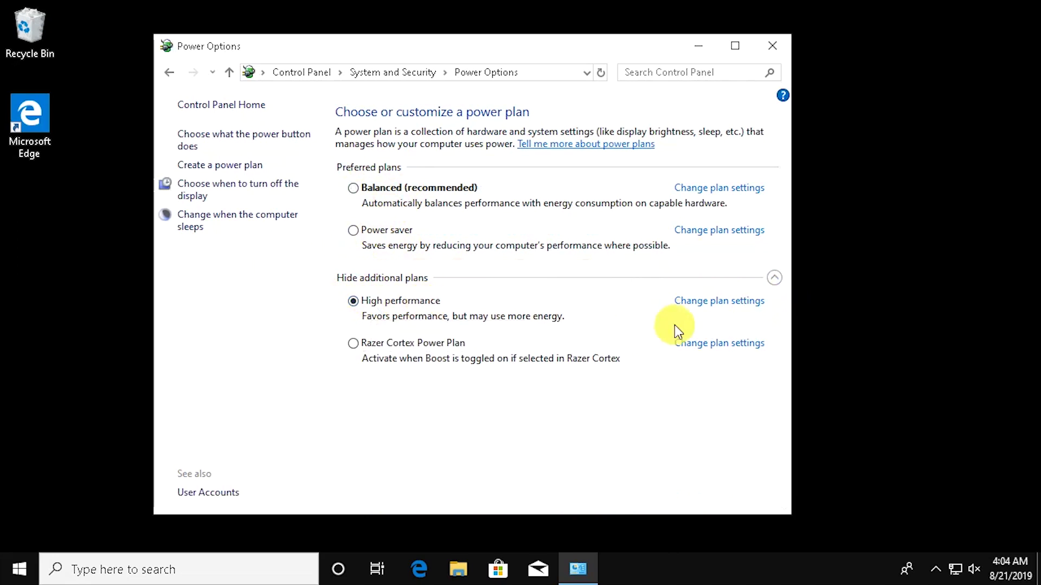
In the High performance plan's advanced settings, set the hard disk turn-off time to 0 minutes and confirm
click(721, 305)
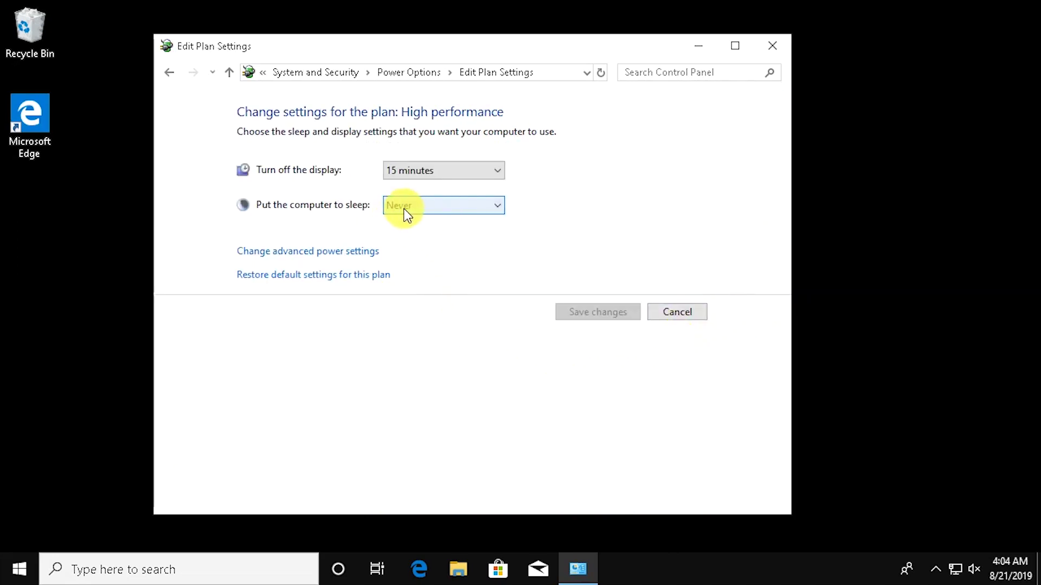
click(350, 252)
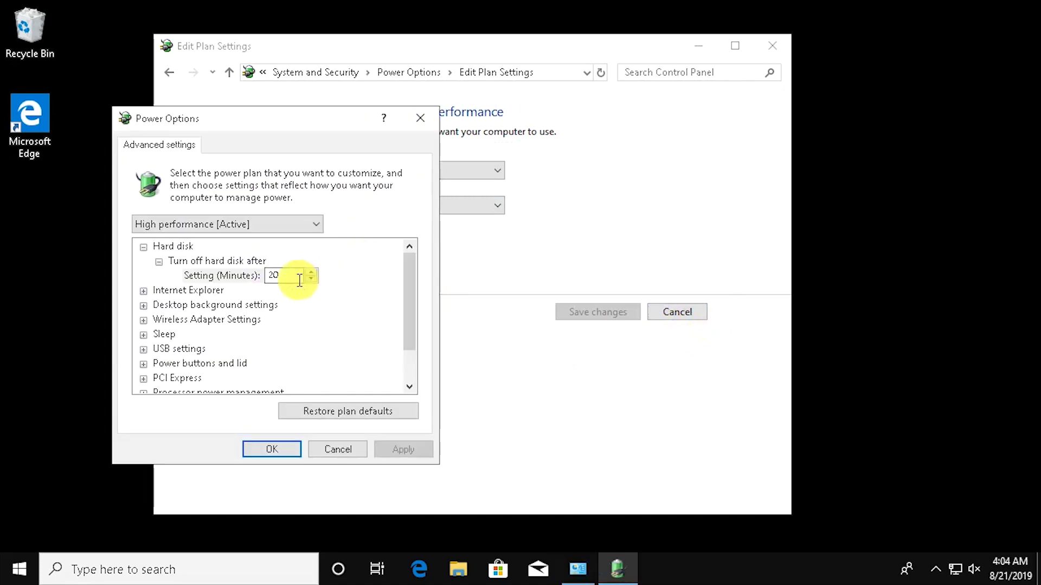
click(293, 276)
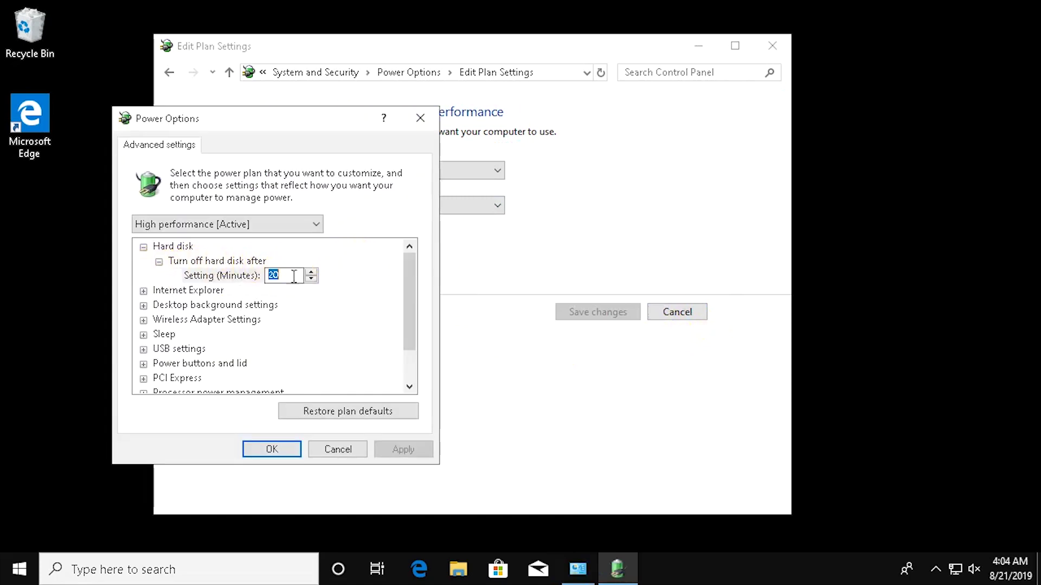
text(0)
key(Return)
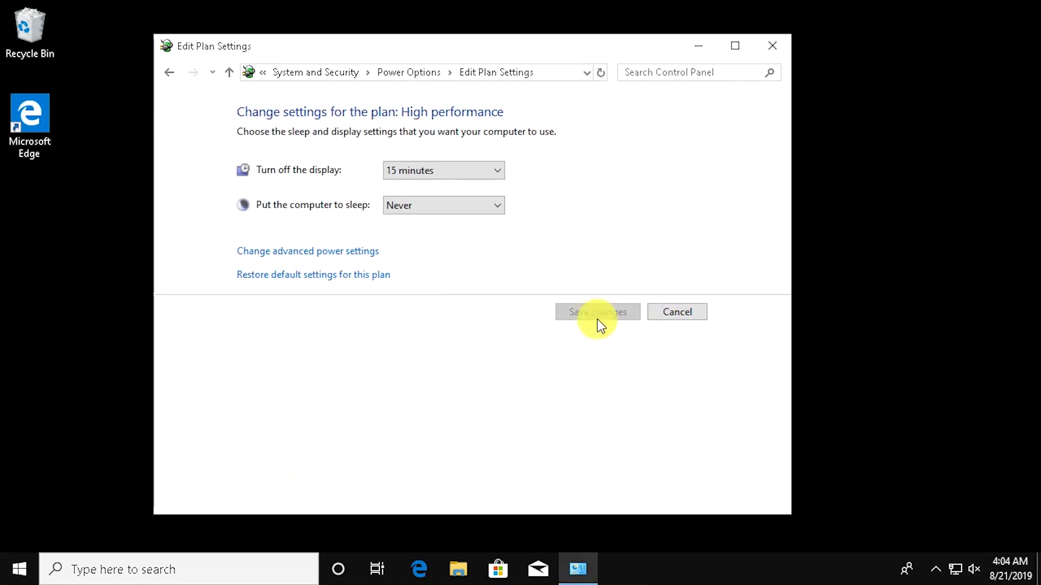
click(598, 313)
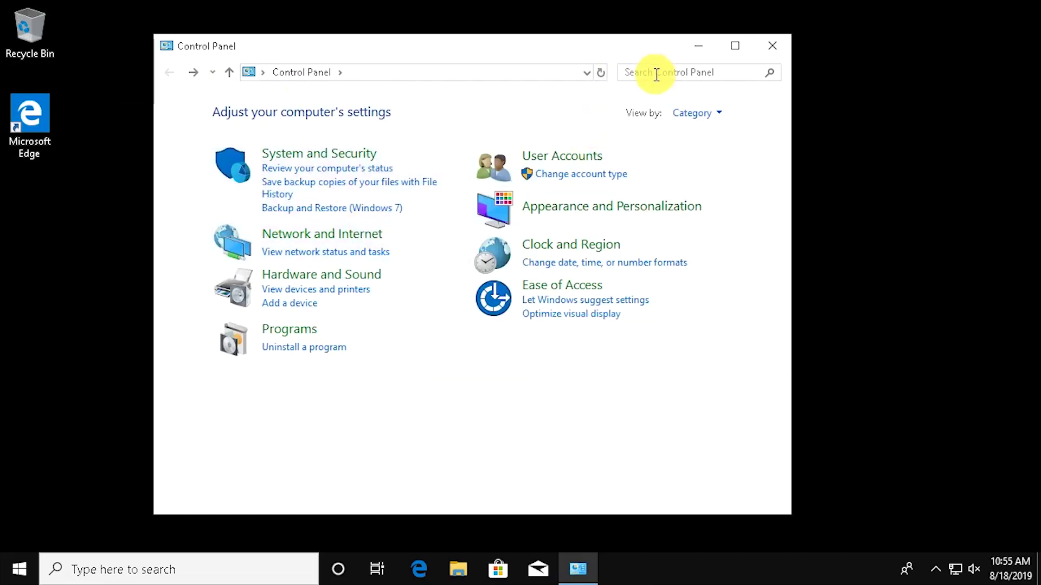
Search Control Panel for mouse, turn off Enhance pointer precision in the pointer options, apply it and clear the search
click(656, 75)
text(mouse)
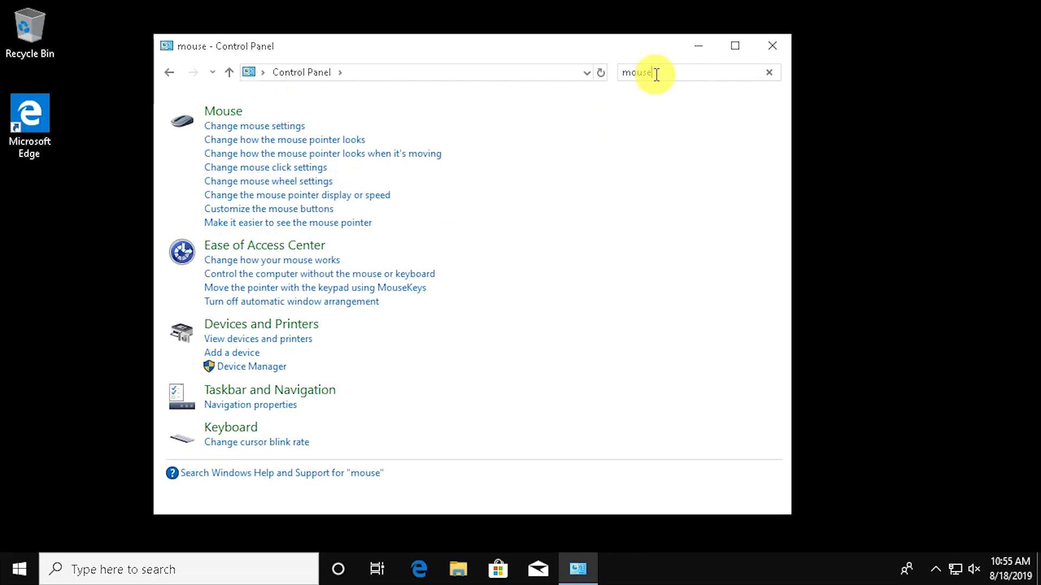
click(247, 128)
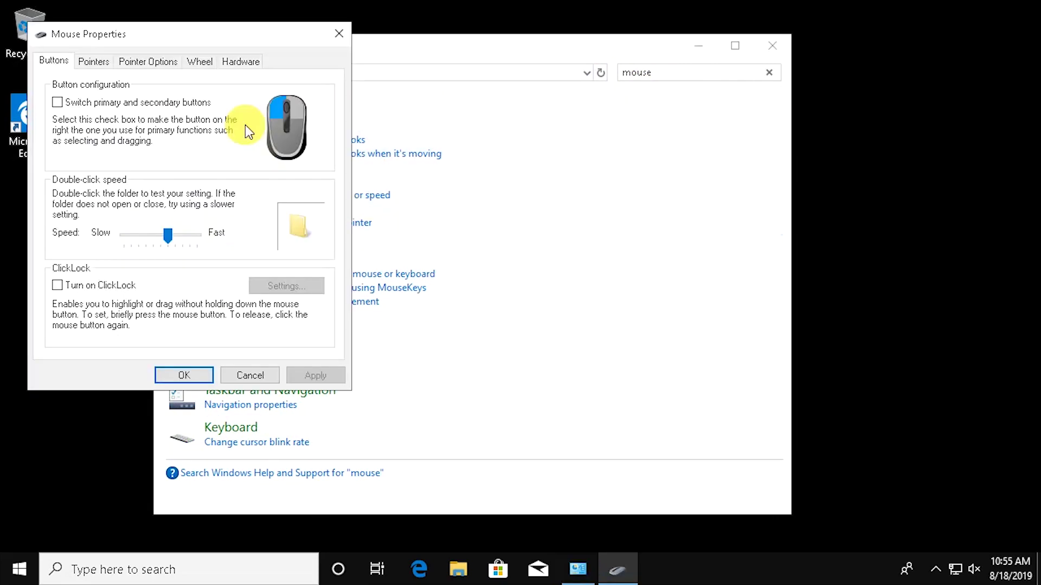
click(160, 62)
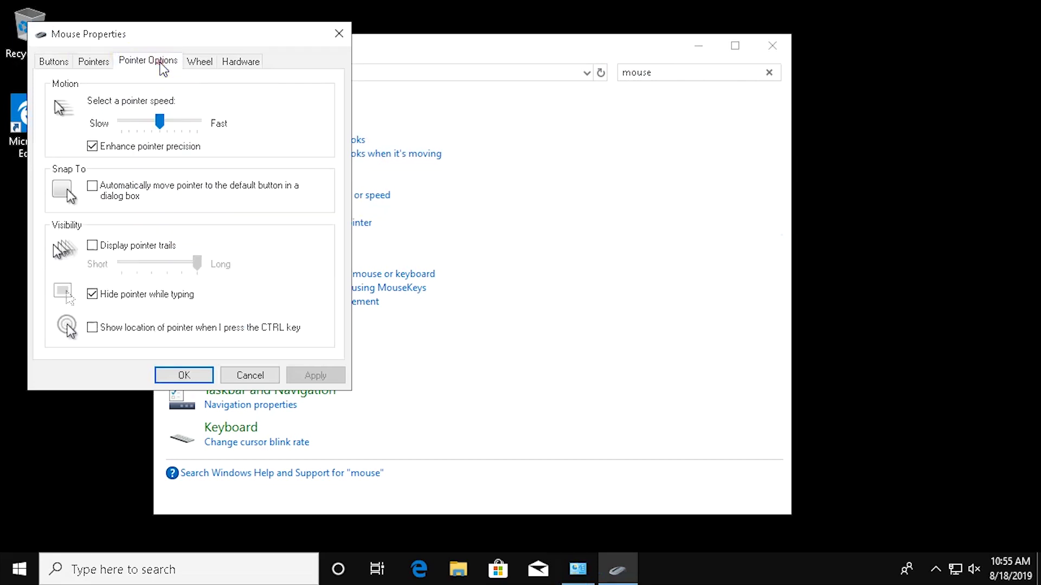
click(101, 151)
click(316, 375)
click(184, 375)
click(768, 73)
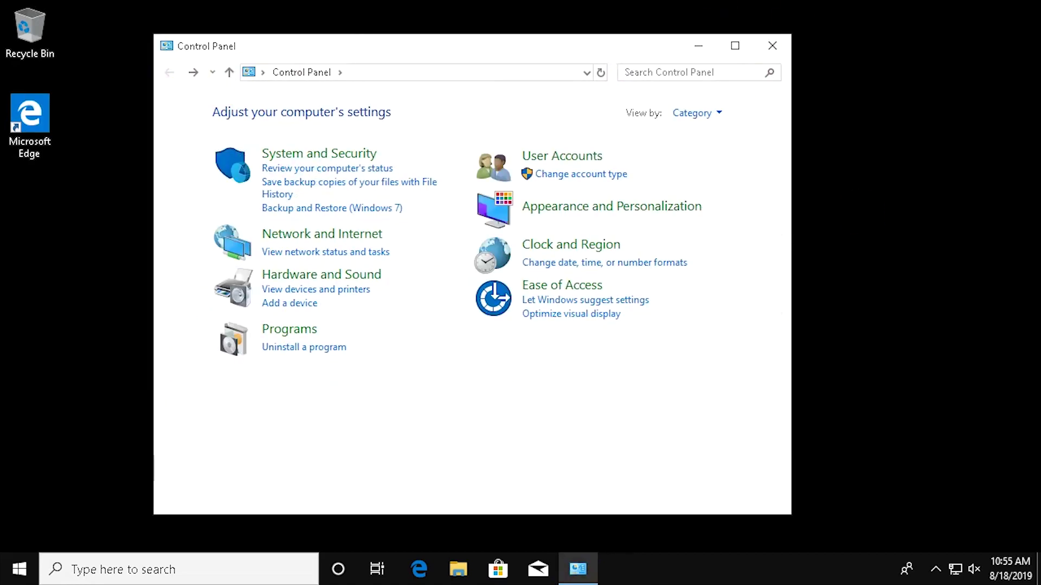
In the Ease of Access Center, turn off always reading the quick access section aloud and always scanning it
click(556, 293)
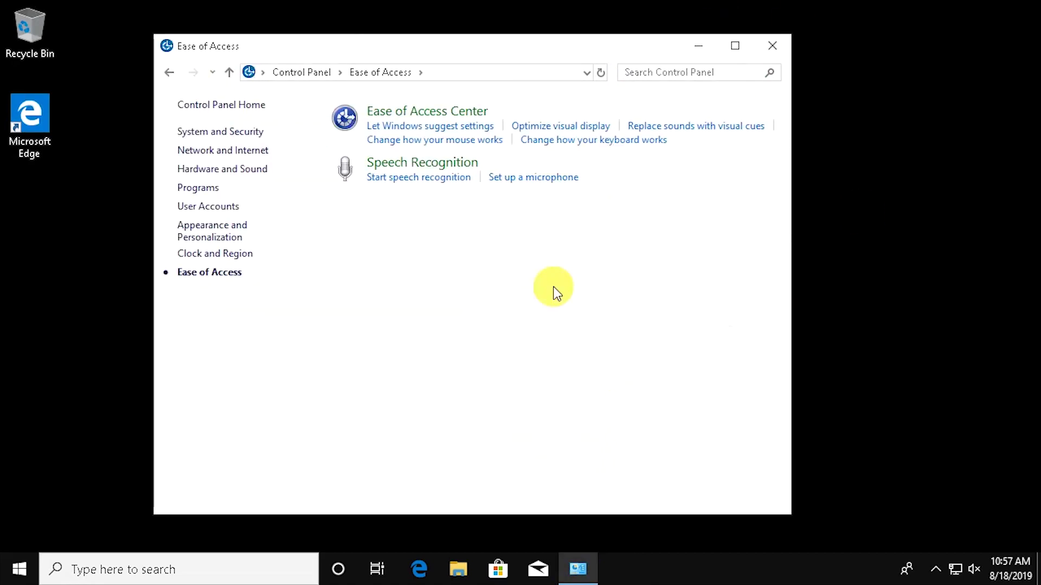
click(420, 115)
click(358, 208)
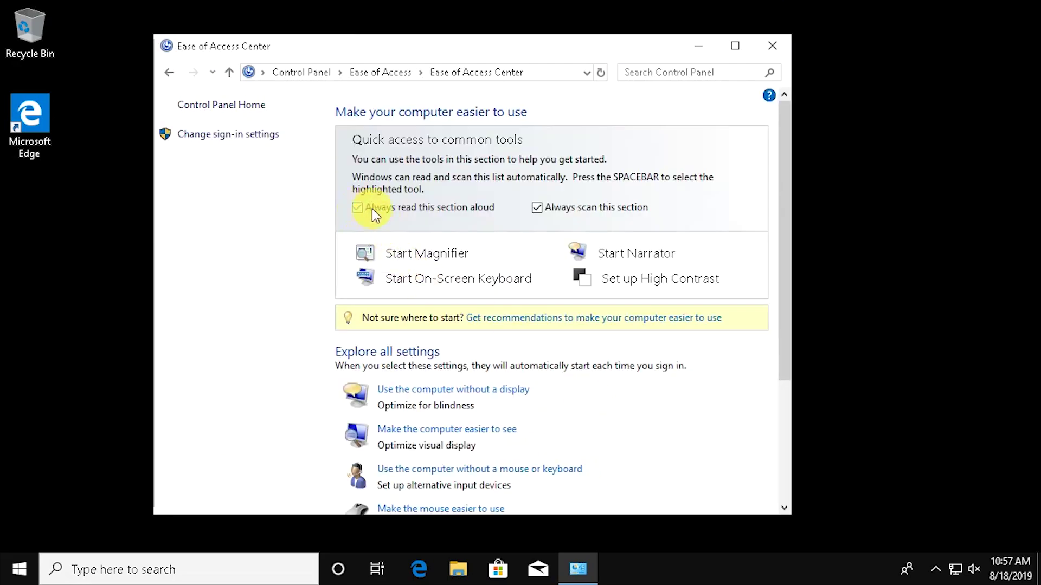
click(418, 213)
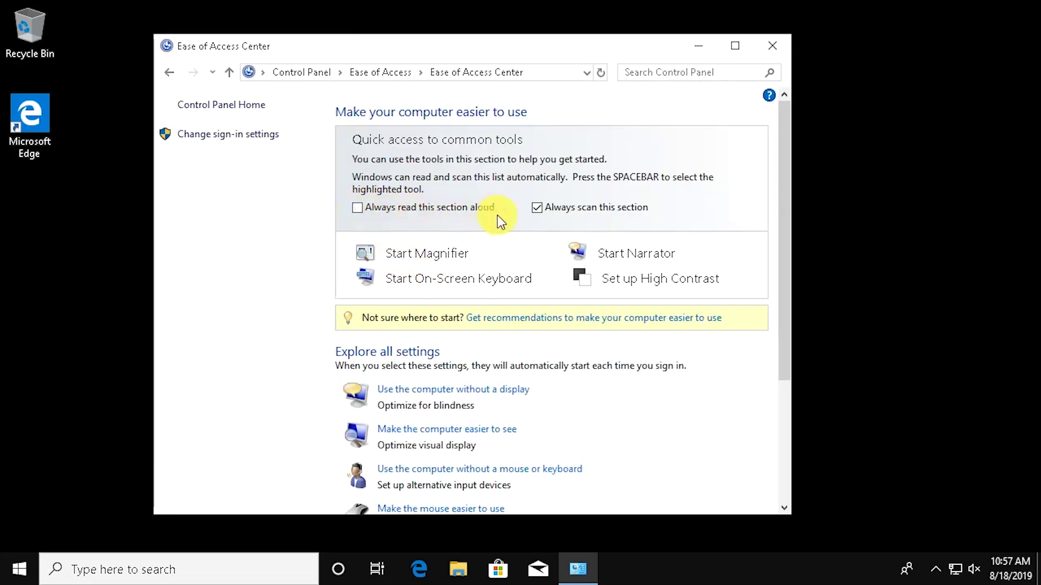
Adjust the Ease of Access options for making the computer easier to see
drag(779, 207, 776, 301)
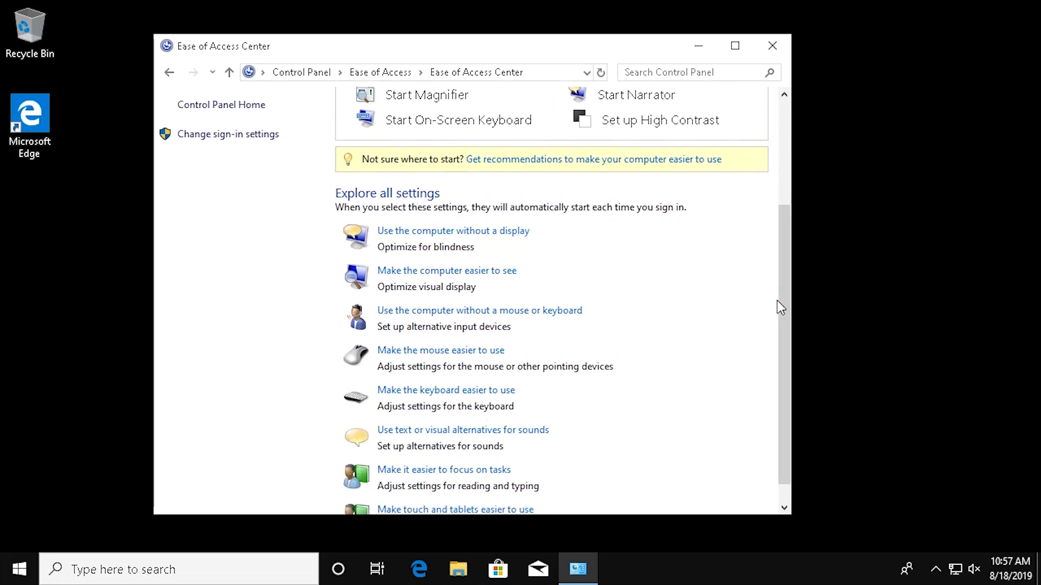
click(451, 272)
click(356, 188)
drag(785, 139, 786, 281)
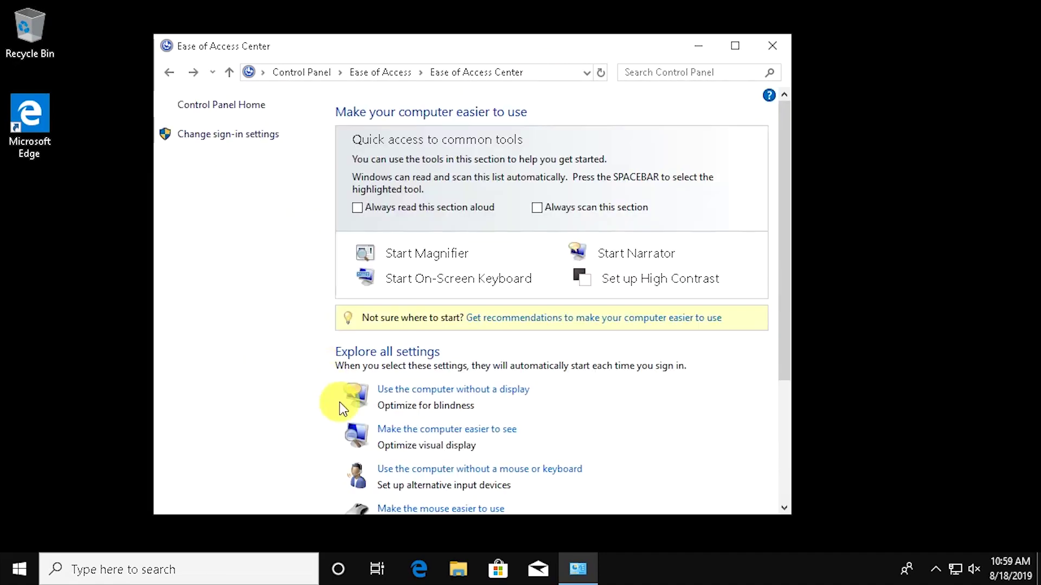
In the keyboard's Mouse Keys setup, turn off the keyboard shortcut, use with NUM LOCK and the taskbar icon, and apply
scroll(397, 438, down, 4)
click(427, 457)
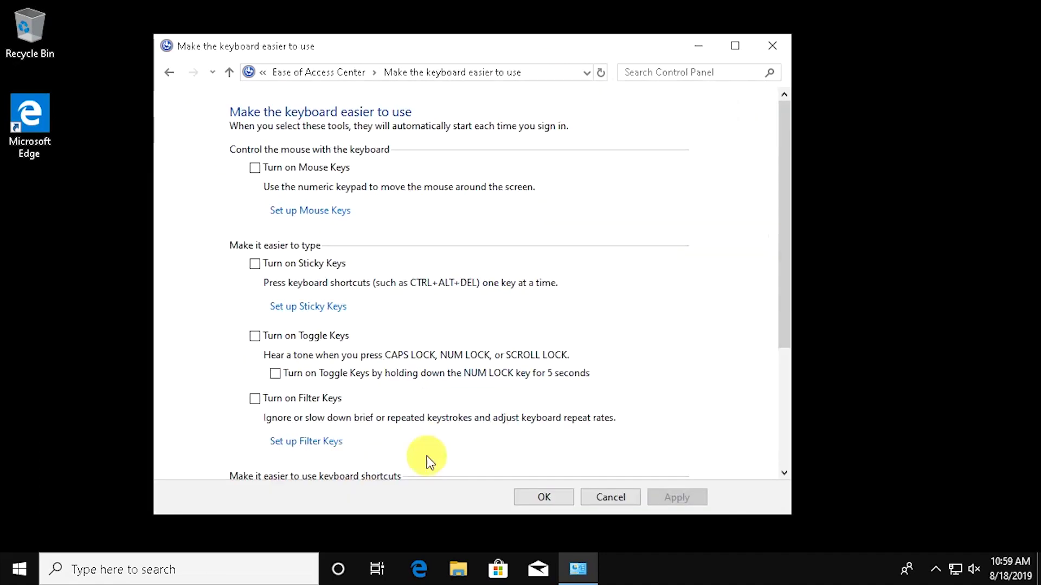
click(300, 217)
click(304, 202)
drag(775, 151, 781, 260)
click(276, 428)
click(254, 452)
drag(779, 314, 780, 412)
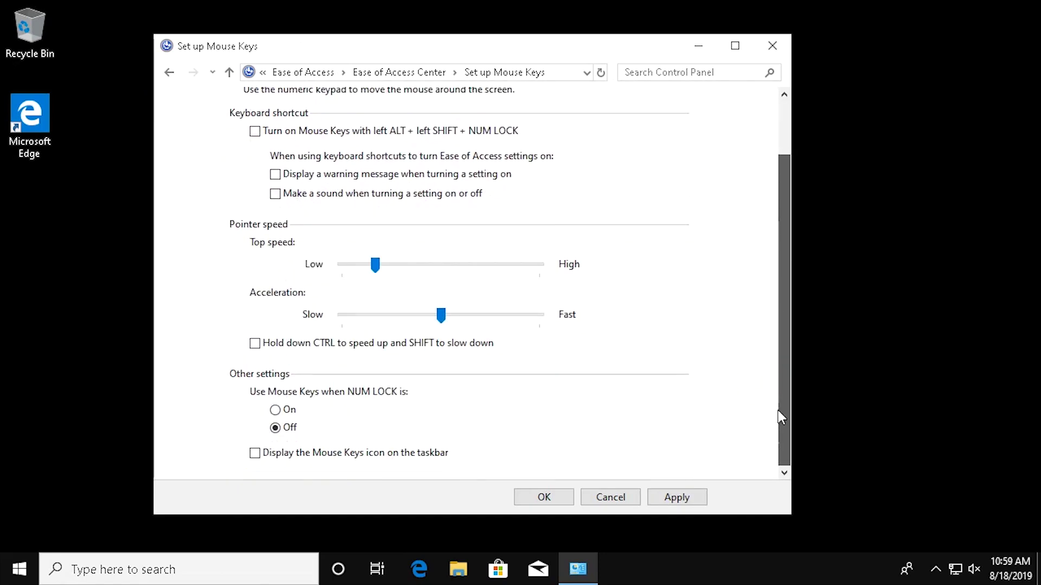
click(672, 497)
click(522, 501)
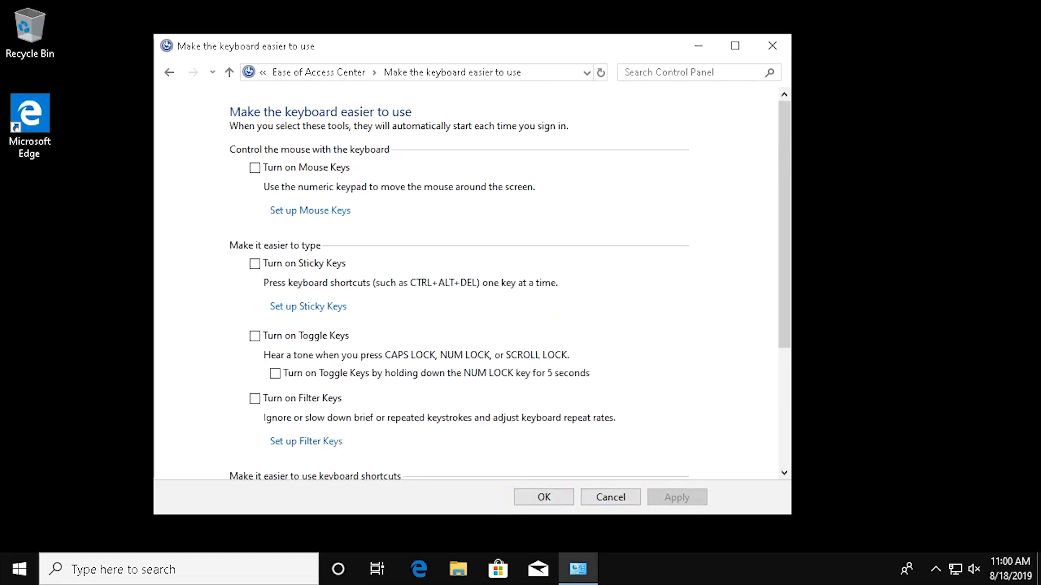
In the Sticky Keys setup, turn off the five-times SHIFT shortcut and the modifier key sound, and apply the changes
click(328, 306)
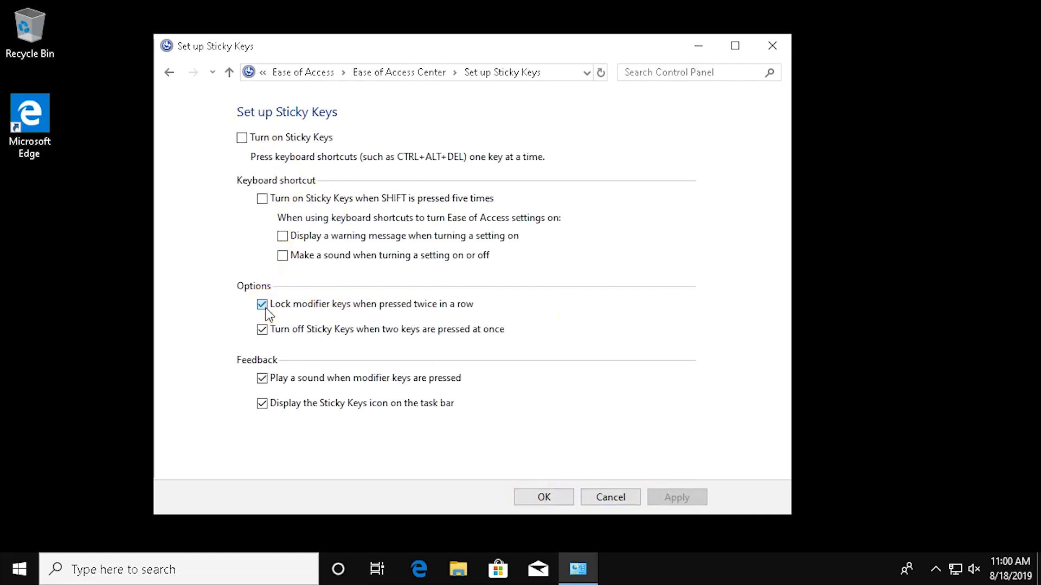
click(262, 378)
click(673, 496)
click(544, 498)
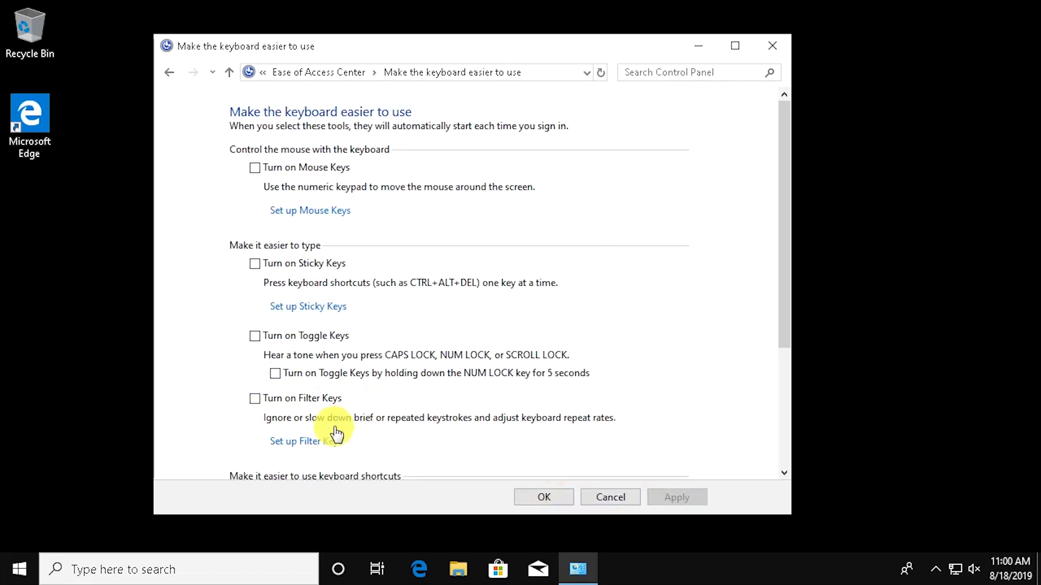
In the Filter Keys setup, turn off the right SHIFT shortcut, the key beep and the taskbar icon, and save the keyboard settings
click(306, 441)
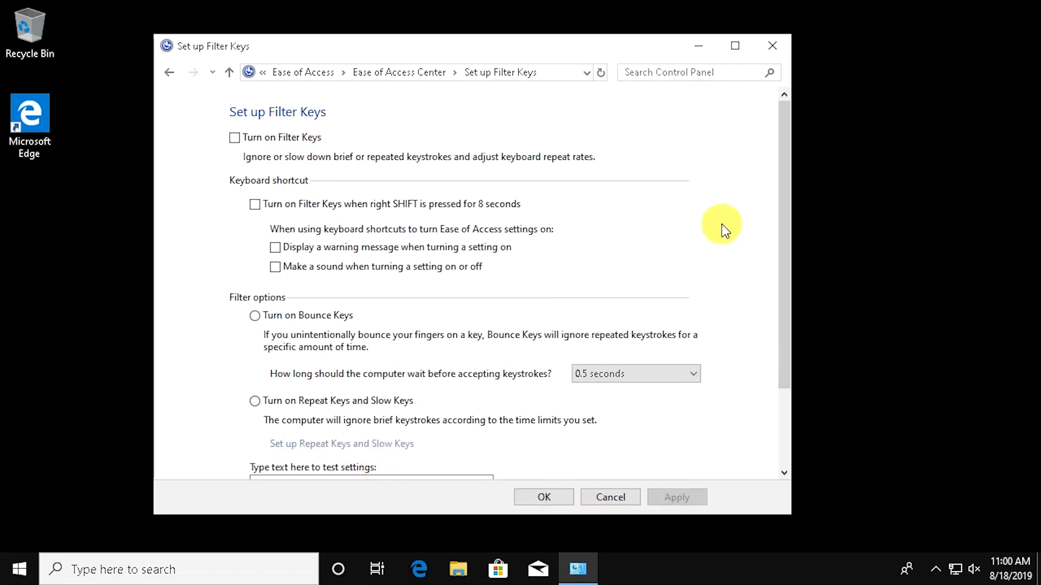
drag(784, 212, 784, 306)
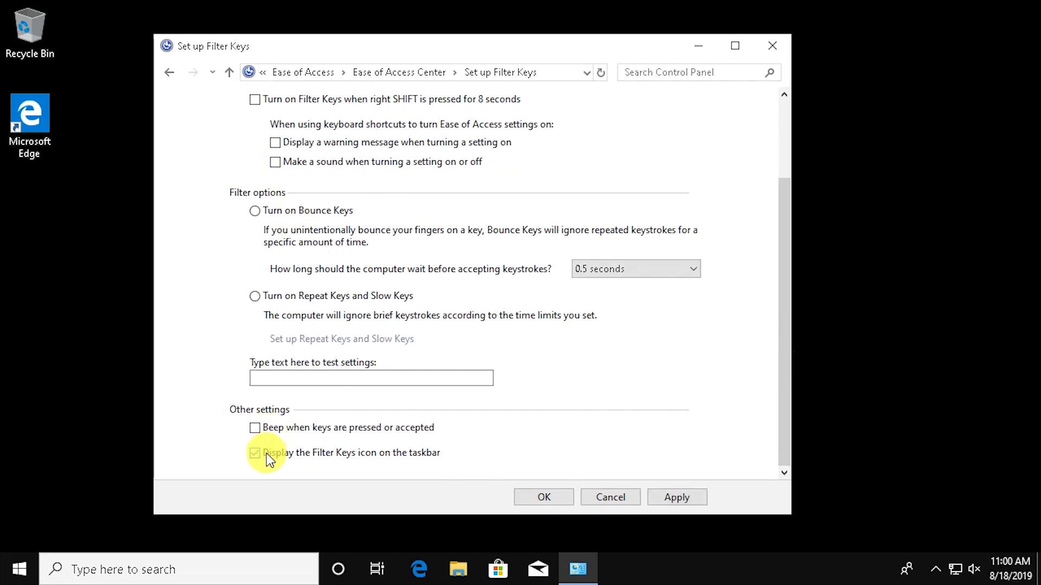
click(687, 497)
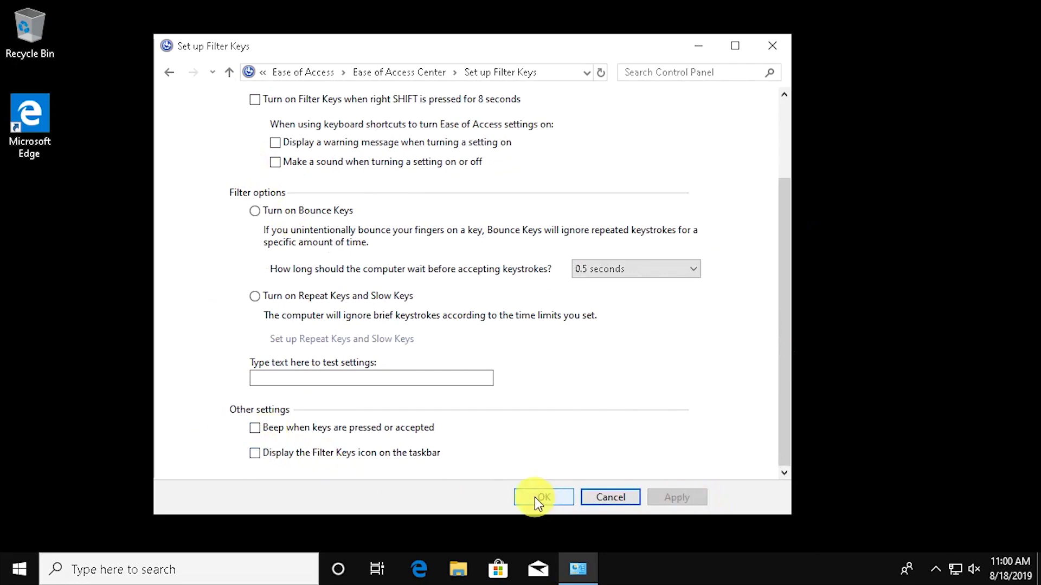
click(535, 497)
click(544, 497)
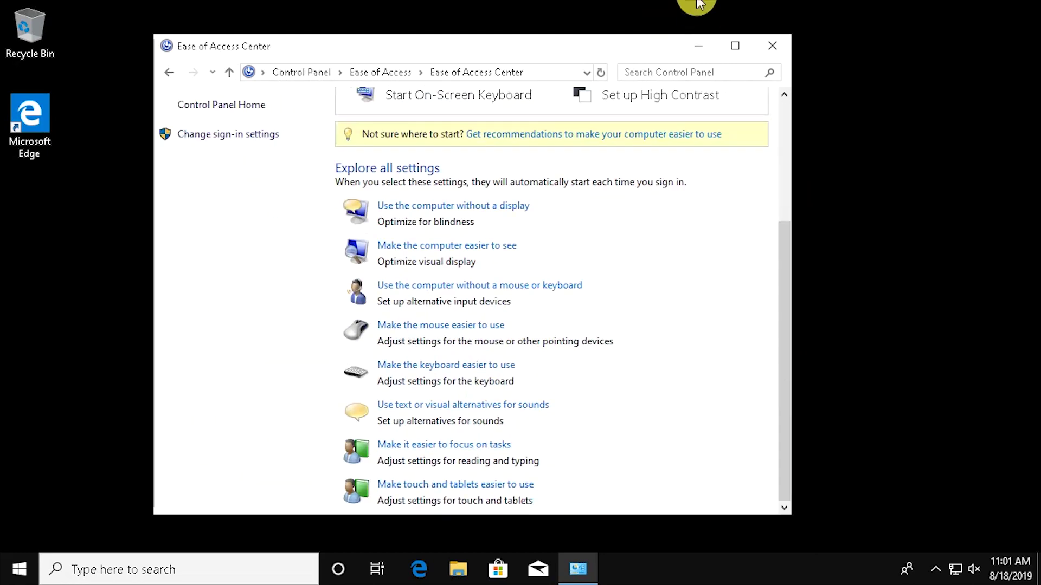
Set both the visual warning for sounds and the accessibility tool launched on touch and tablet devices to None, saving each
click(457, 406)
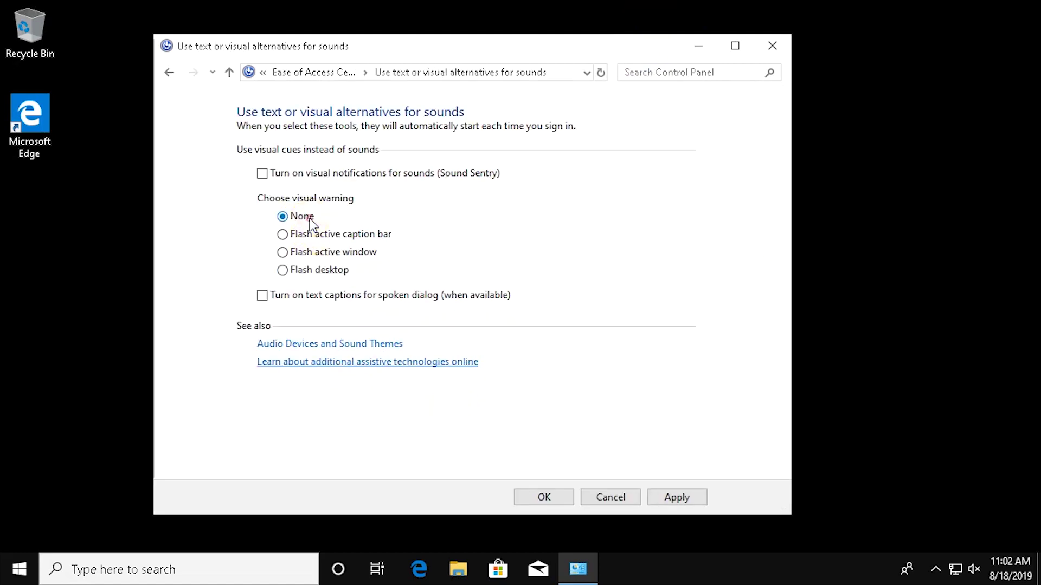
click(531, 499)
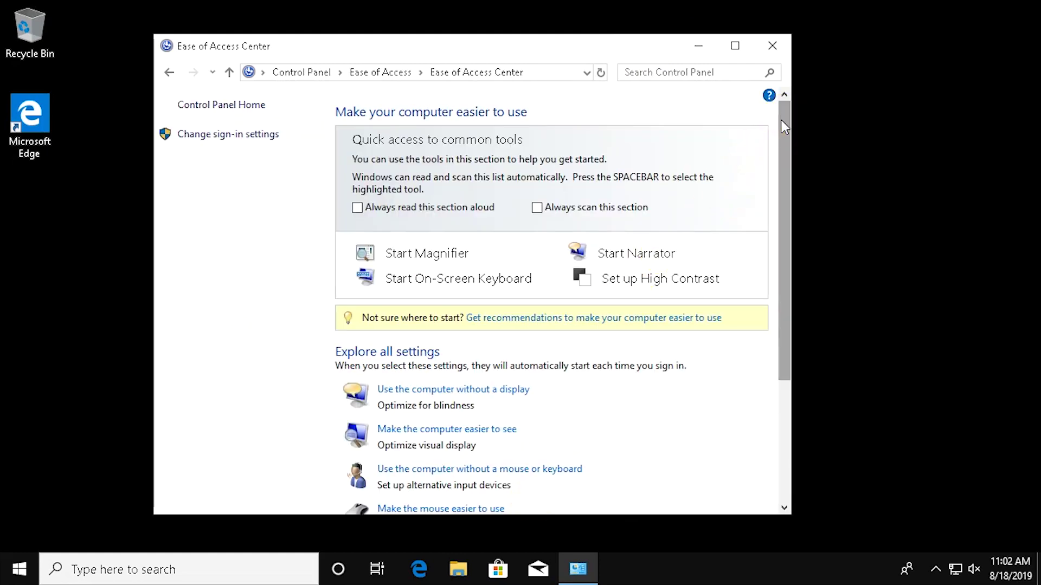
drag(782, 252, 780, 320)
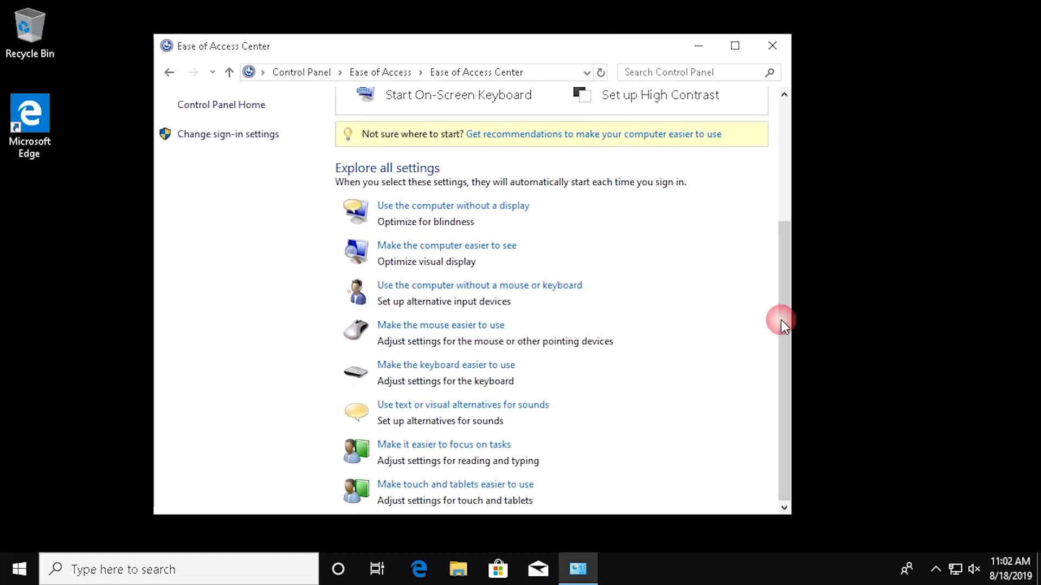
click(506, 485)
click(363, 214)
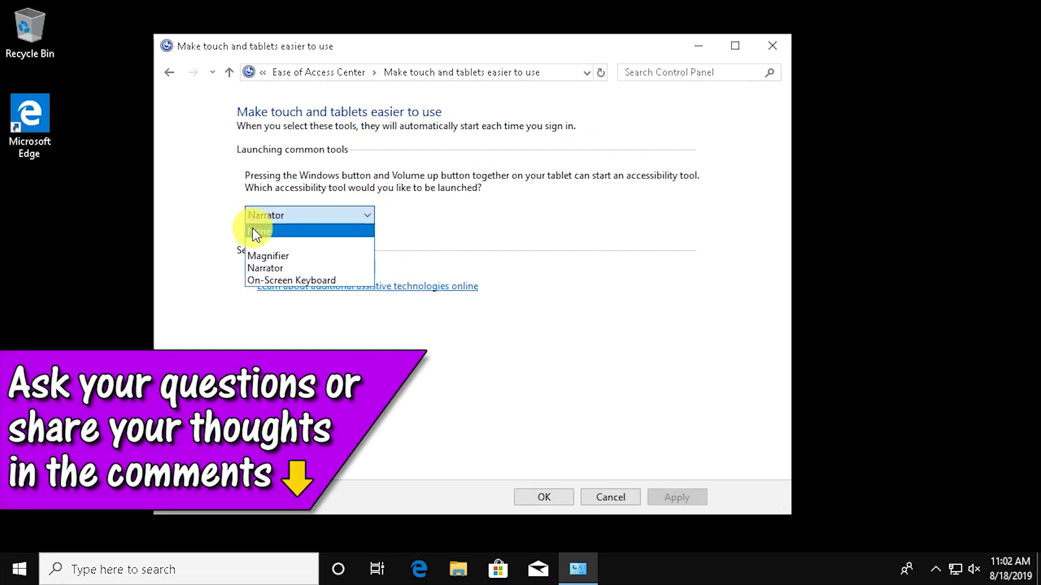
click(317, 233)
click(684, 498)
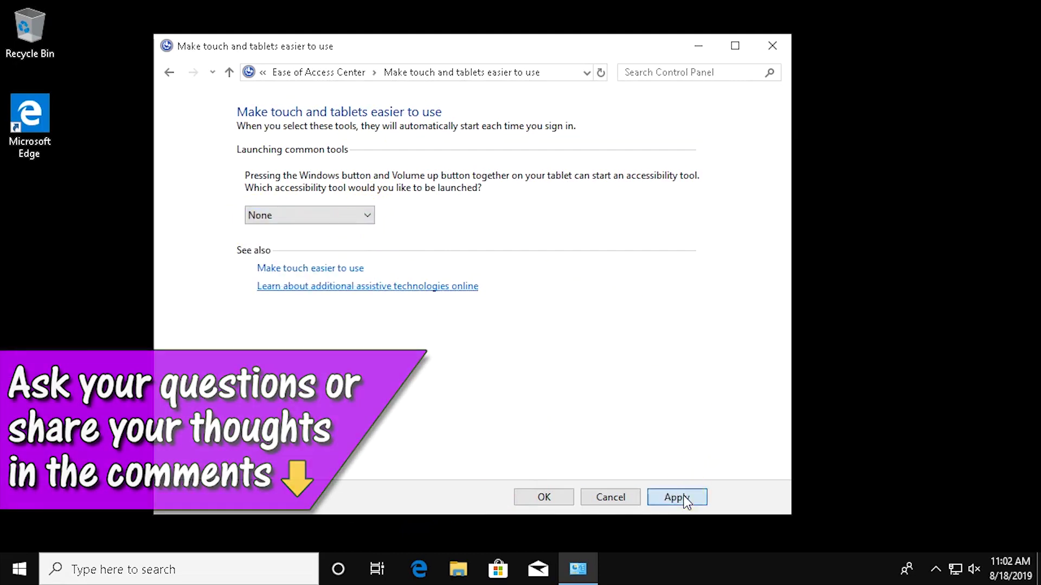
click(550, 499)
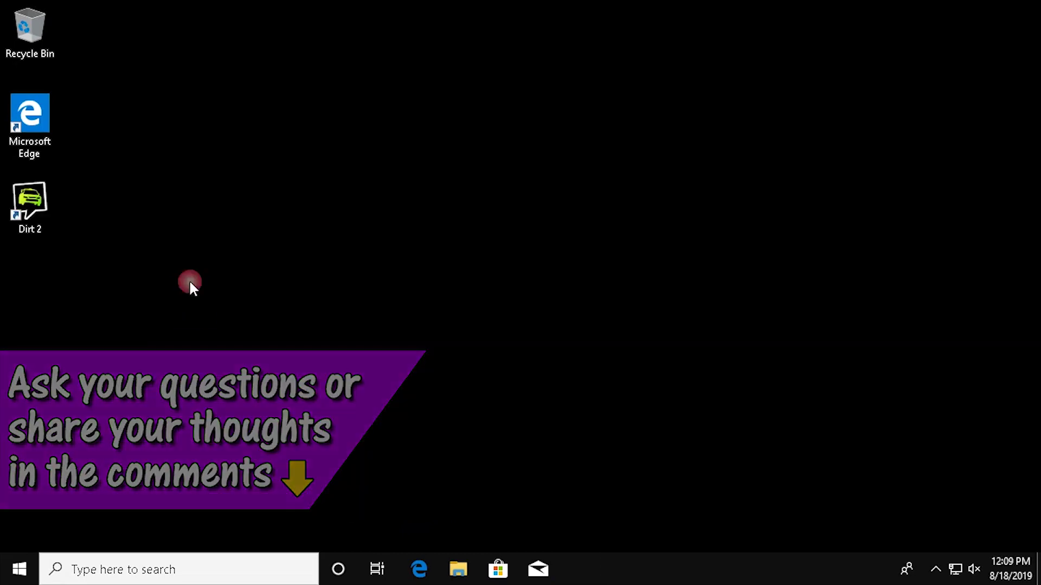
Open the file location of the Dirt 2 desktop shortcut from its properties and find the dirt2_game application
click(29, 232)
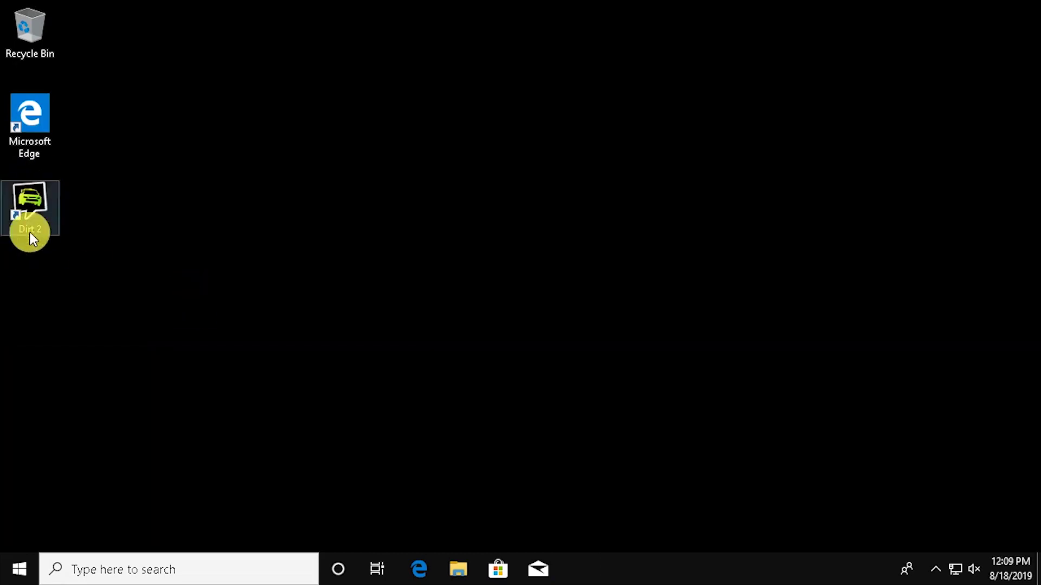
right_click(36, 202)
click(87, 477)
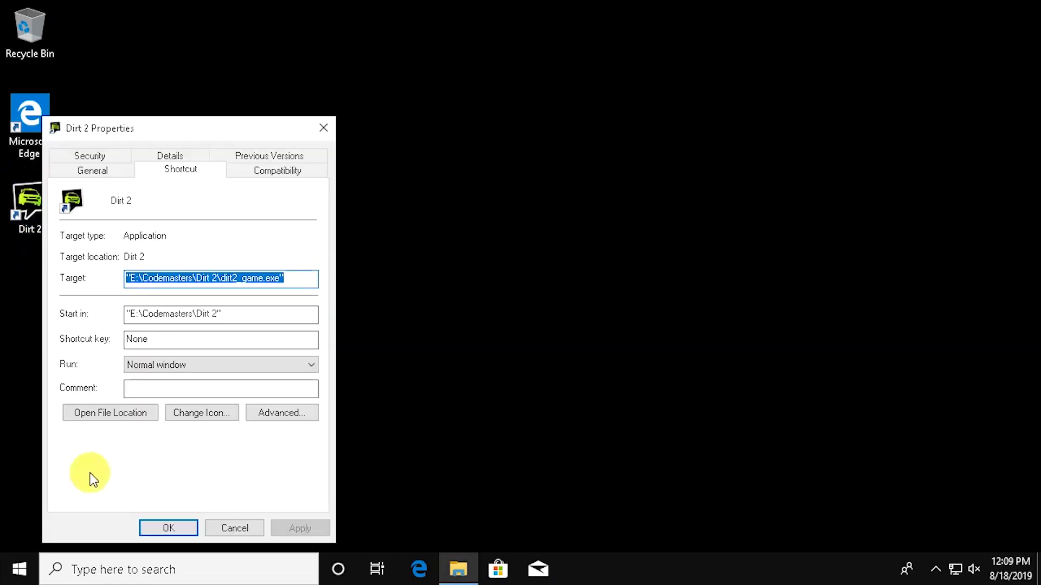
click(129, 415)
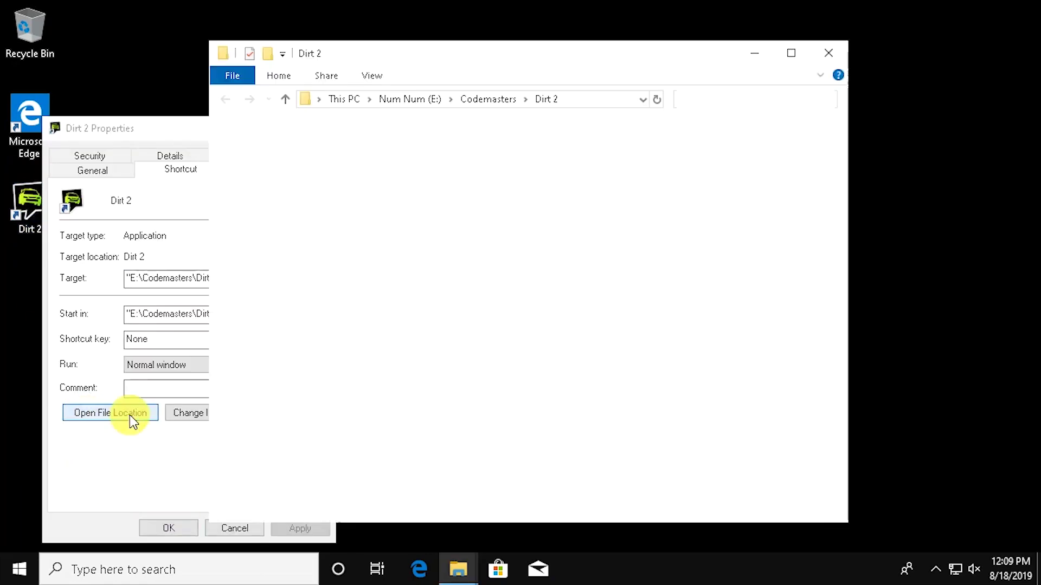
drag(841, 249, 839, 382)
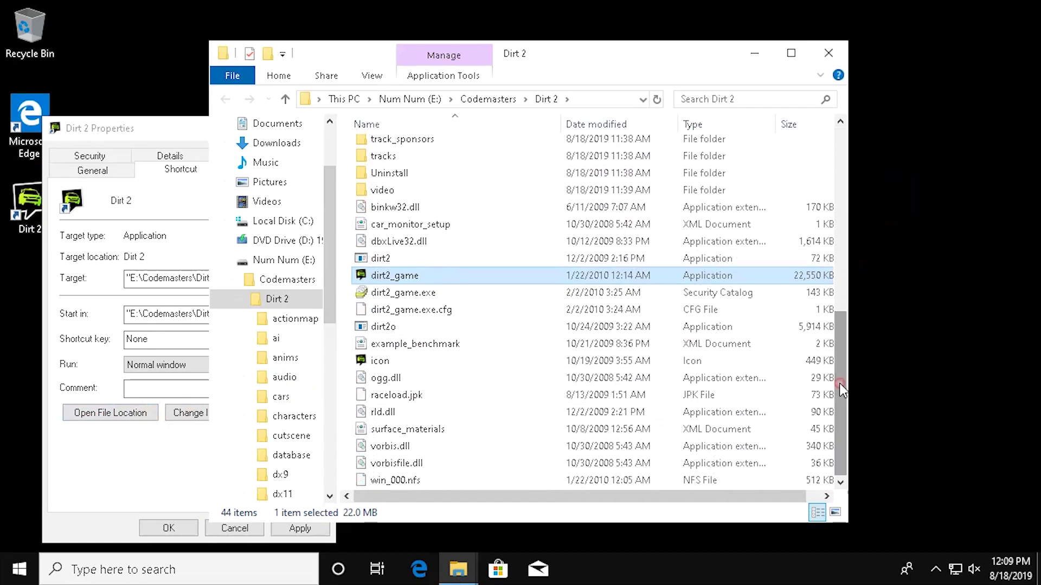
In the compatibility properties of the dirt2_game application, disable fullscreen optimizations
right_click(400, 282)
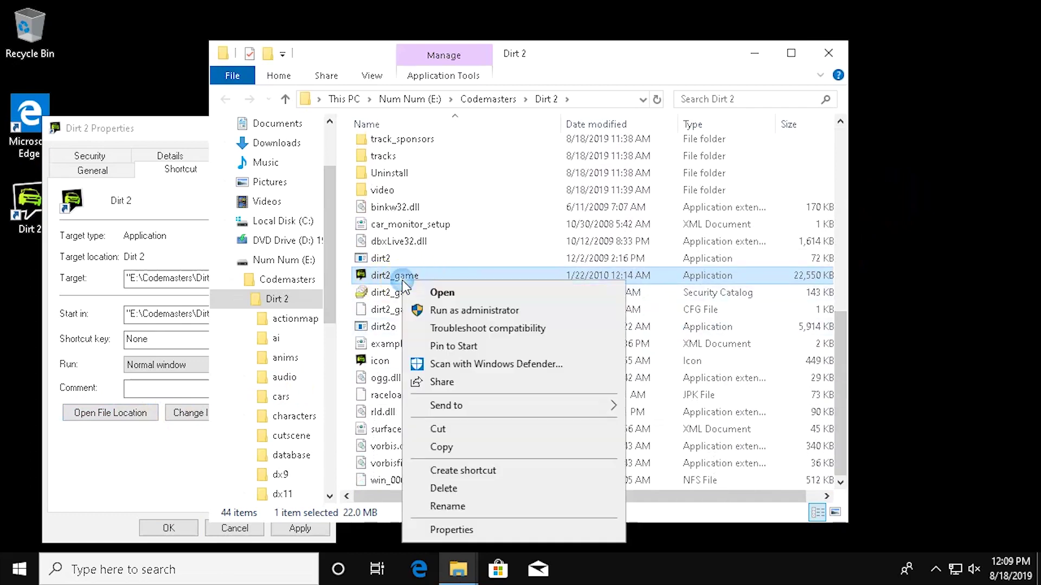
click(449, 531)
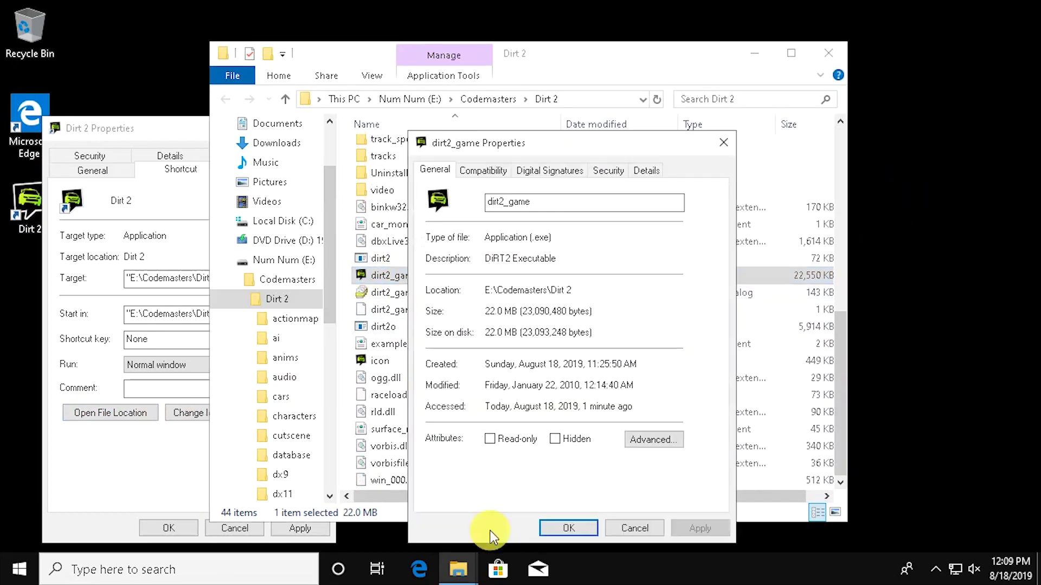
click(485, 172)
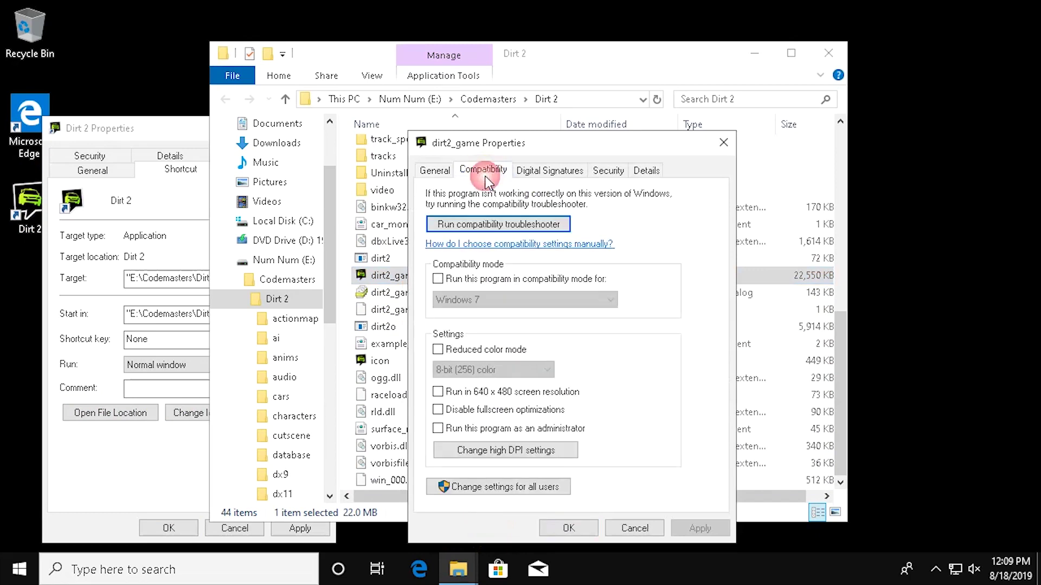
click(543, 412)
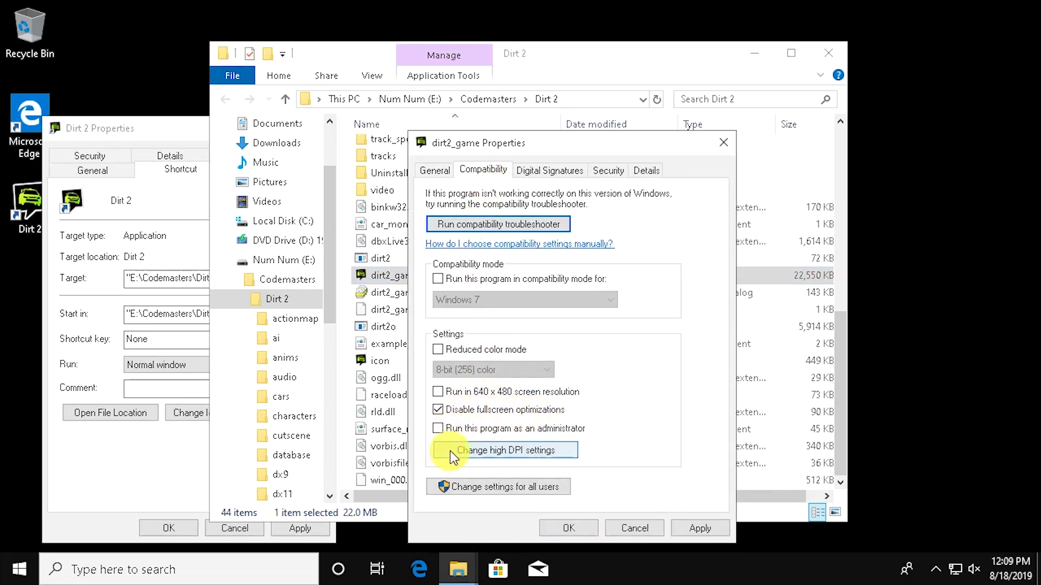
Override dirt2_game's high DPI scaling behavior with scaling performed by Application, apply the changes, and close the game's folder and shortcut properties
click(516, 460)
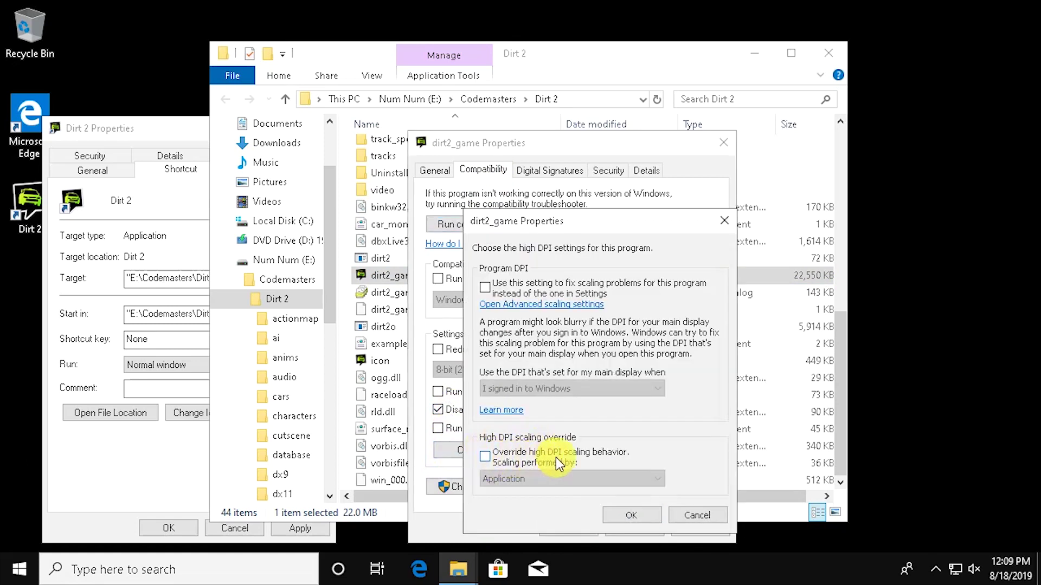
click(506, 460)
click(502, 481)
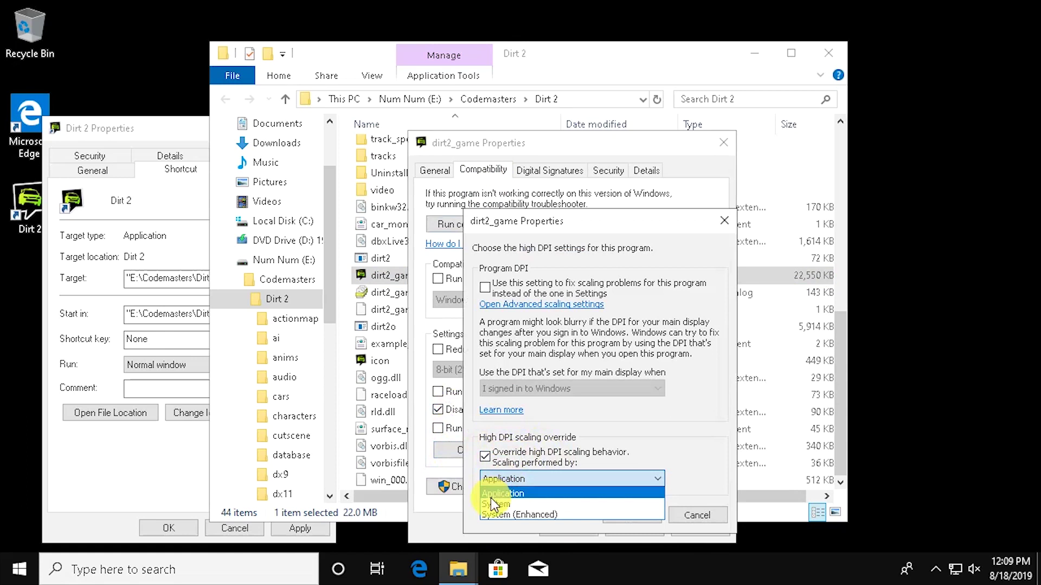
click(512, 493)
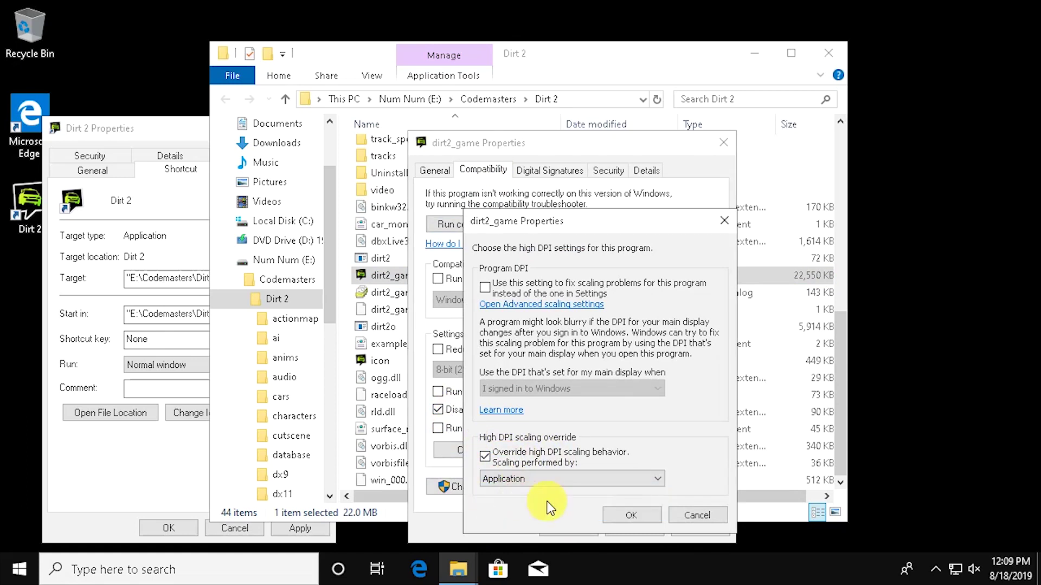
click(633, 518)
click(698, 528)
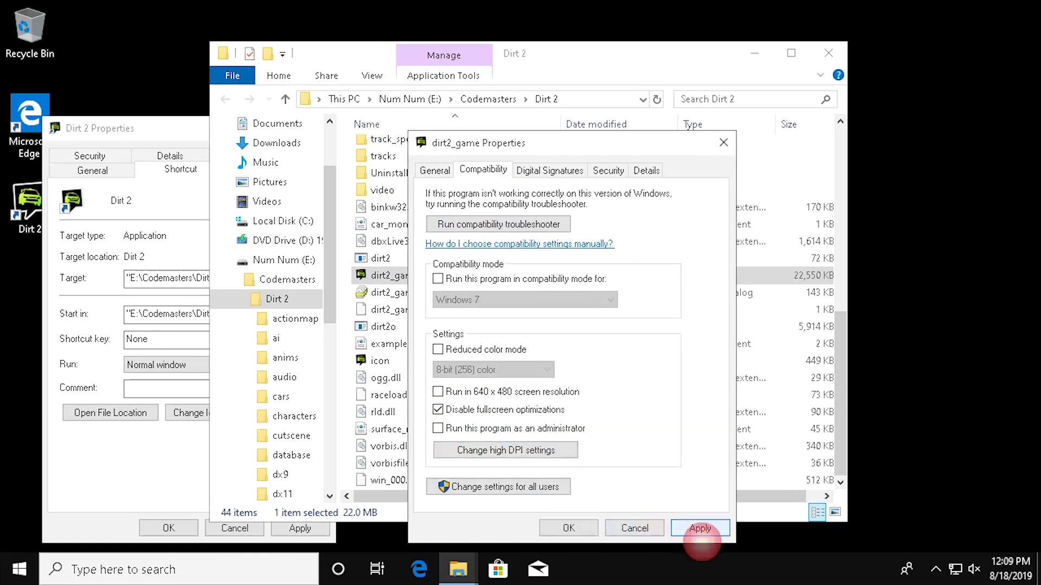
click(568, 527)
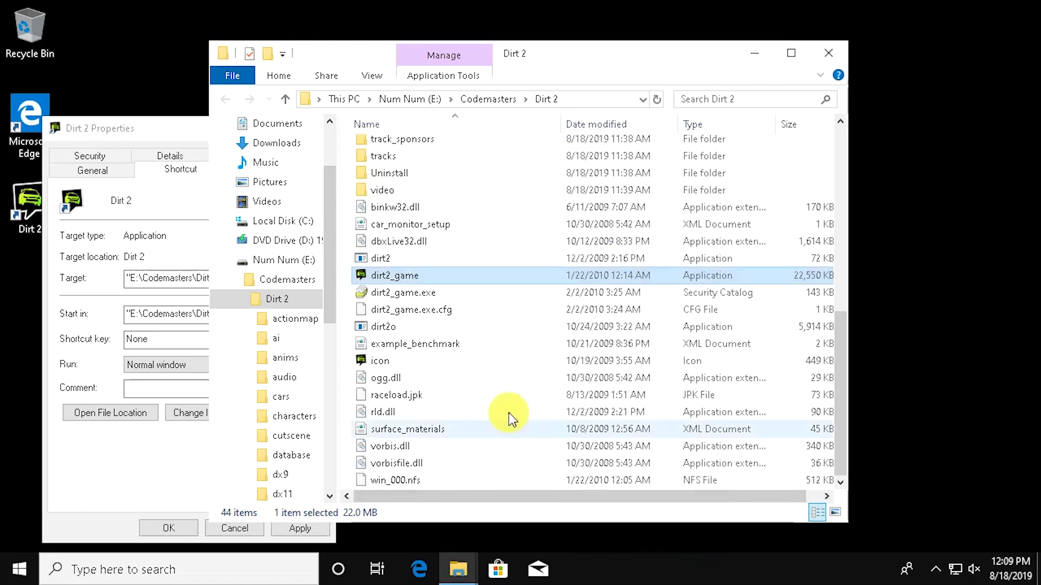
click(822, 56)
click(325, 128)
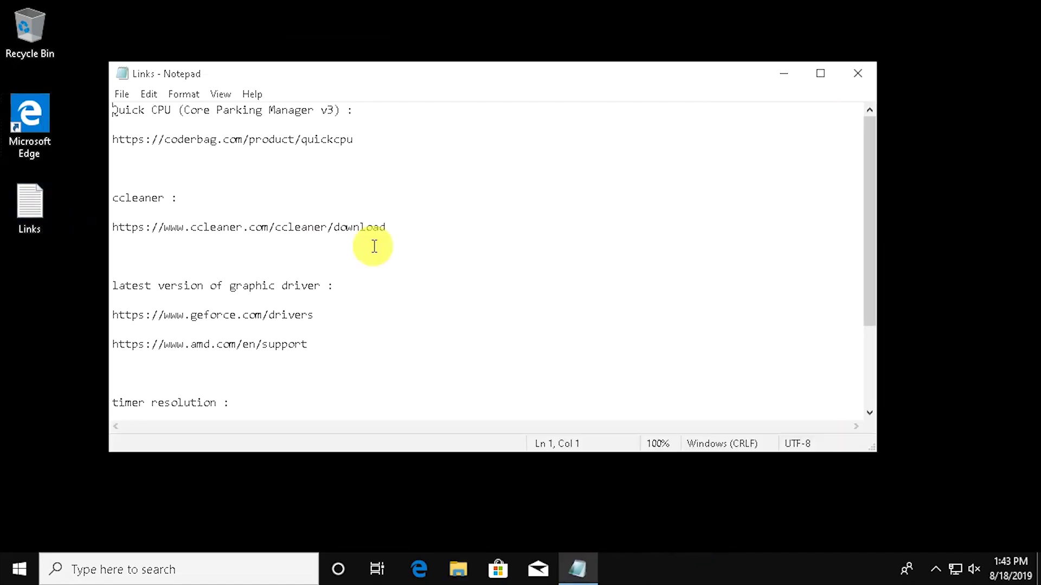
Copy the Quick CPU link from the Links text file and open it in Microsoft Edge
key(shift+Down)
drag(112, 139, 353, 140)
right_click(345, 141)
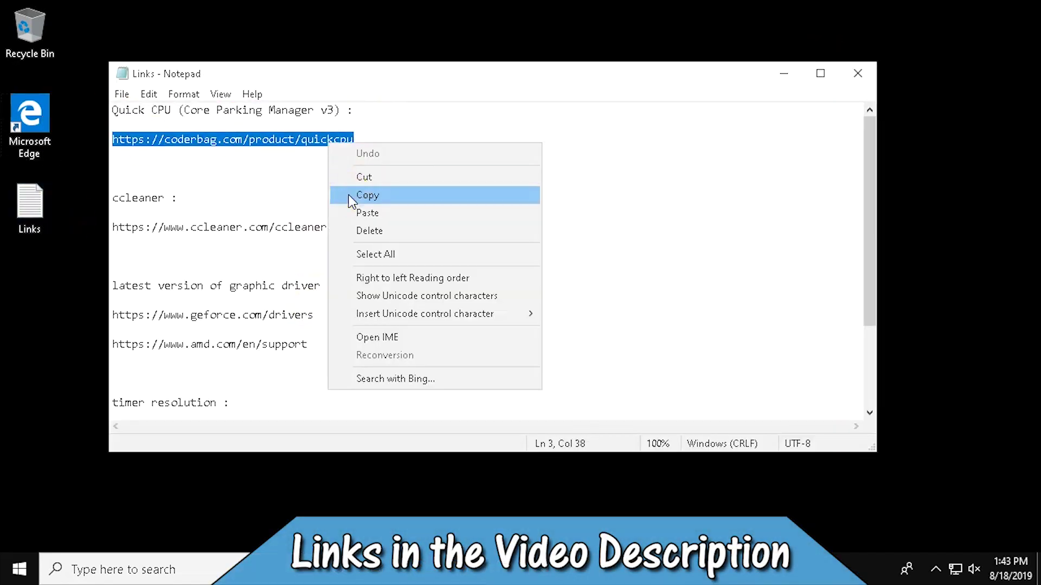
click(353, 196)
click(858, 73)
double_click(30, 117)
key(ctrl+v)
key(Return)
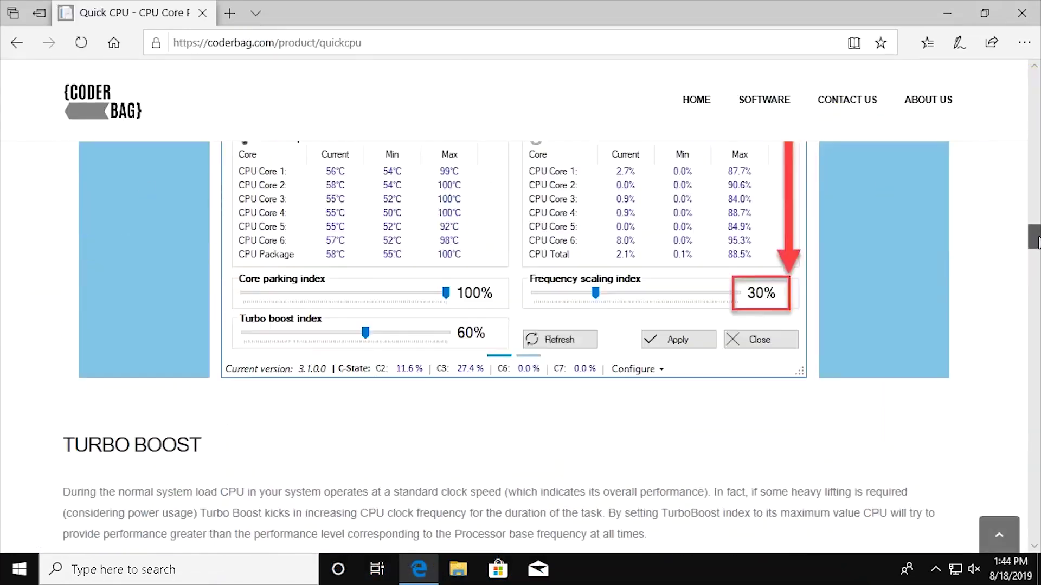
Download Quick CPU, saving QuickCpuSetup.zip to the Desktop, and close the browser
drag(1038, 238, 1030, 457)
click(182, 411)
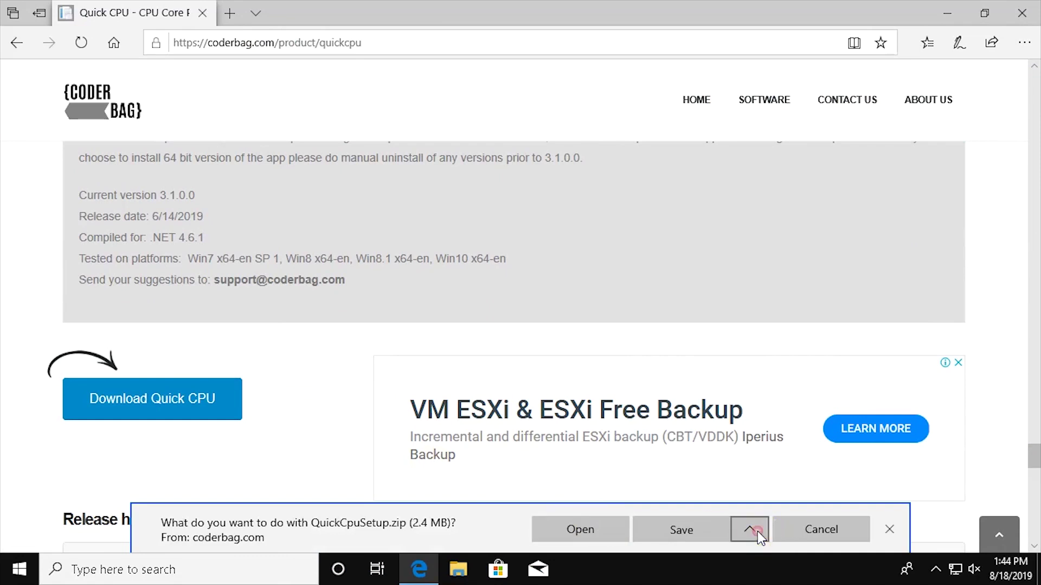
click(51, 135)
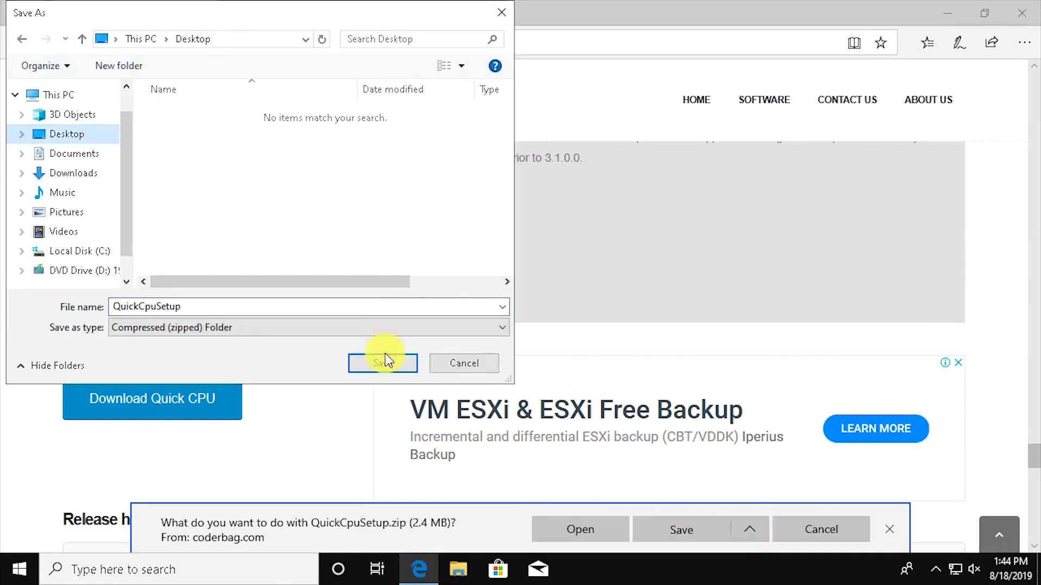
click(383, 360)
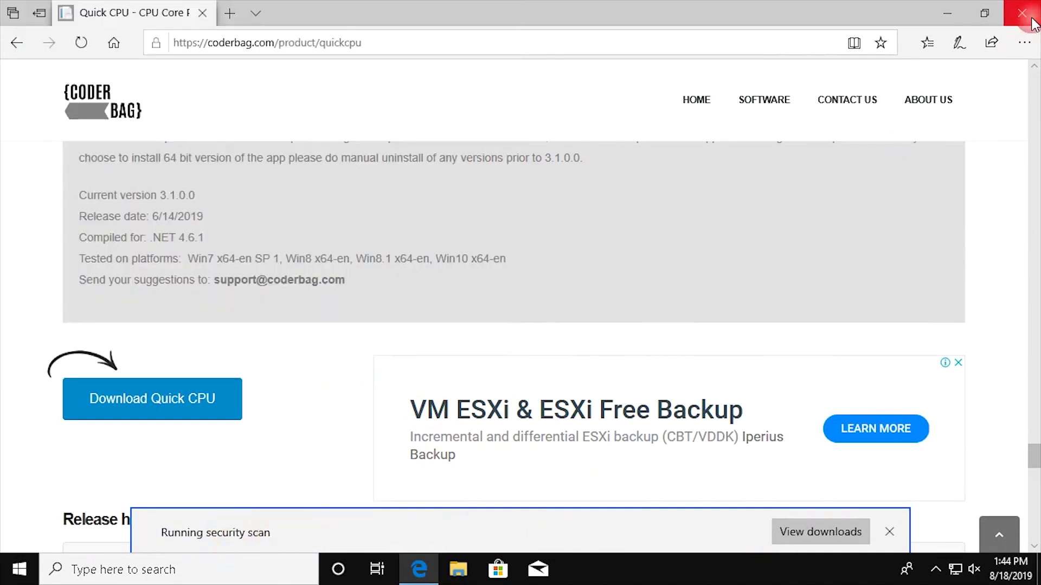
click(1021, 12)
click(469, 314)
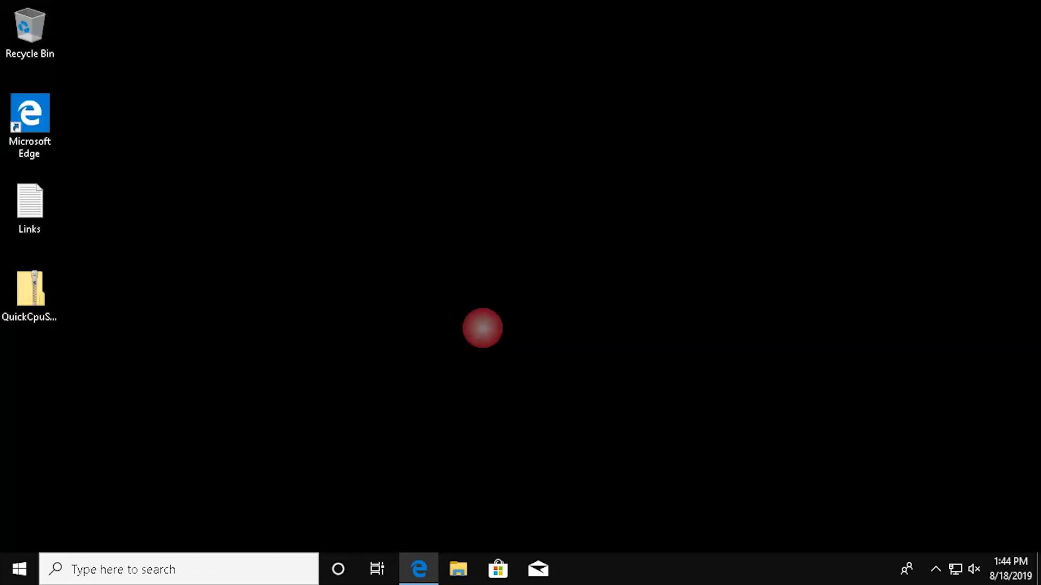
Extract the QuickCpuSetup archive into a folder of the same name on the Desktop
right_click(30, 293)
click(55, 280)
click(674, 442)
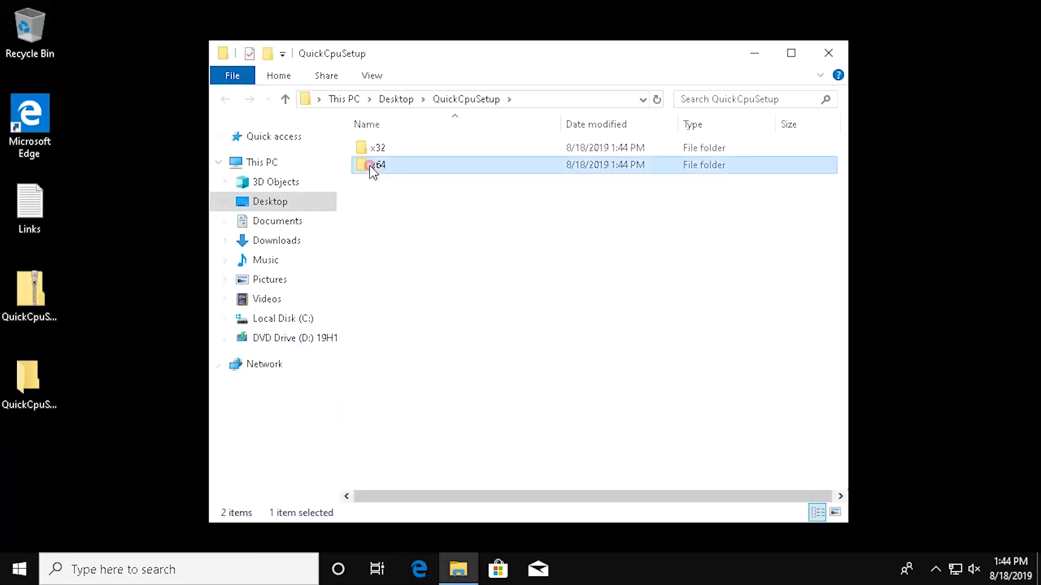
Install Quick CPU x64 from the extracted x64 folder into C:\Program Files\QuickCPU\, accepting the license, and launch the program with administrator permission
double_click(372, 167)
right_click(378, 151)
click(394, 165)
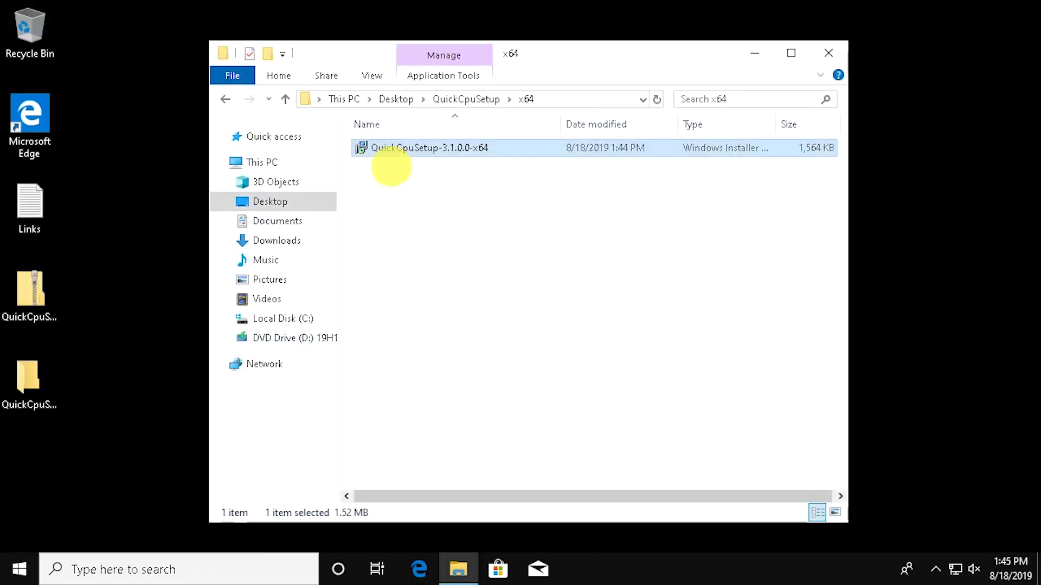
click(613, 412)
click(445, 375)
click(600, 412)
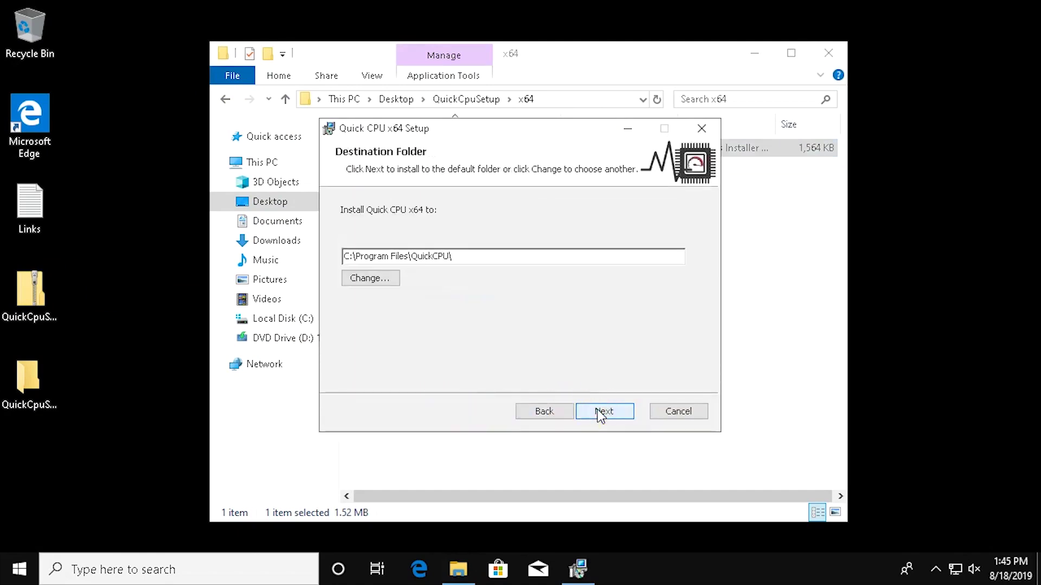
click(596, 410)
click(594, 412)
click(440, 398)
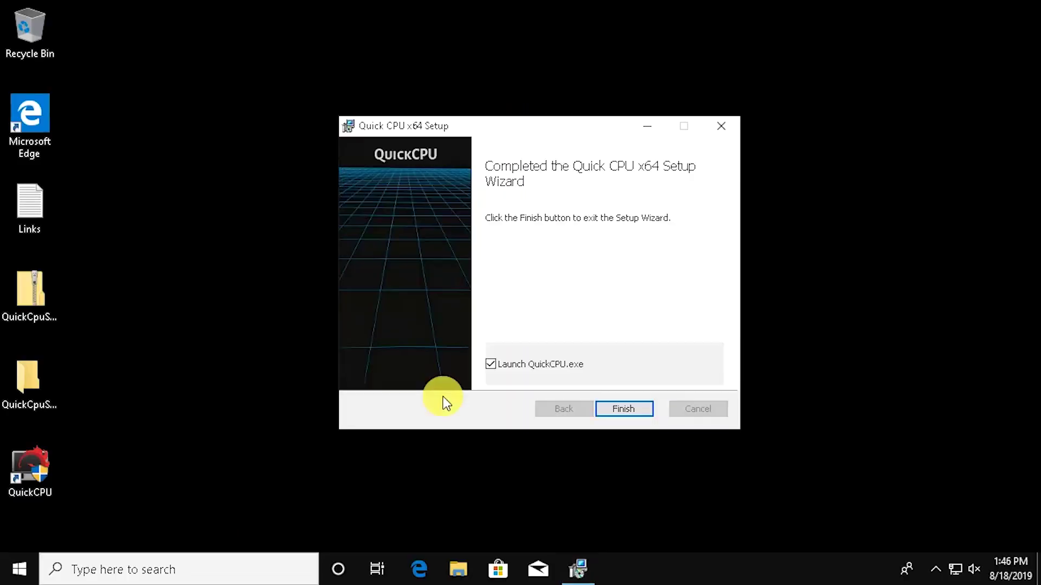
click(623, 410)
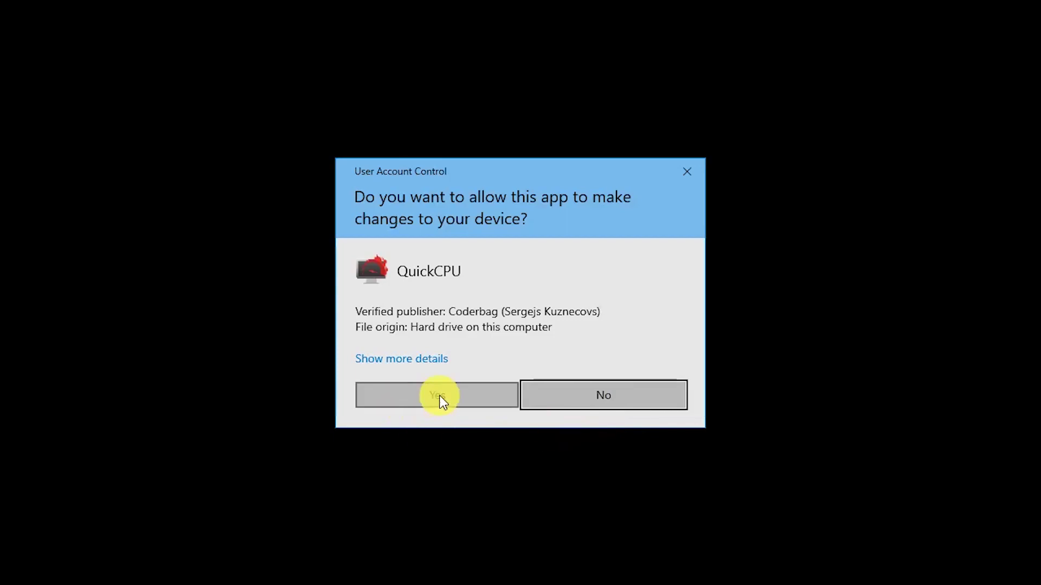
click(402, 400)
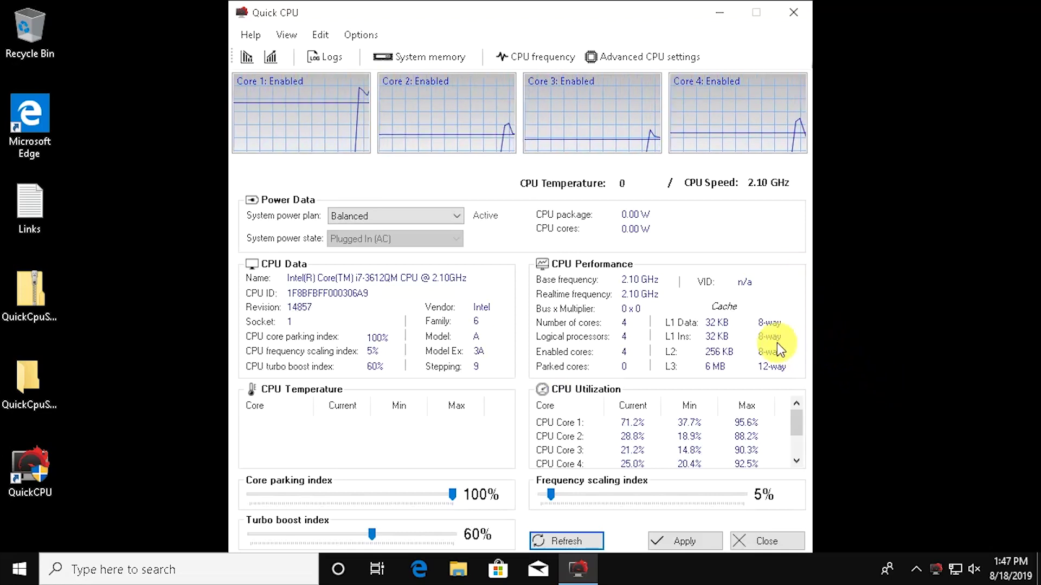
Set High performance as the active system power plan in Quick CPU, apply the settings and close the program
click(379, 225)
click(421, 241)
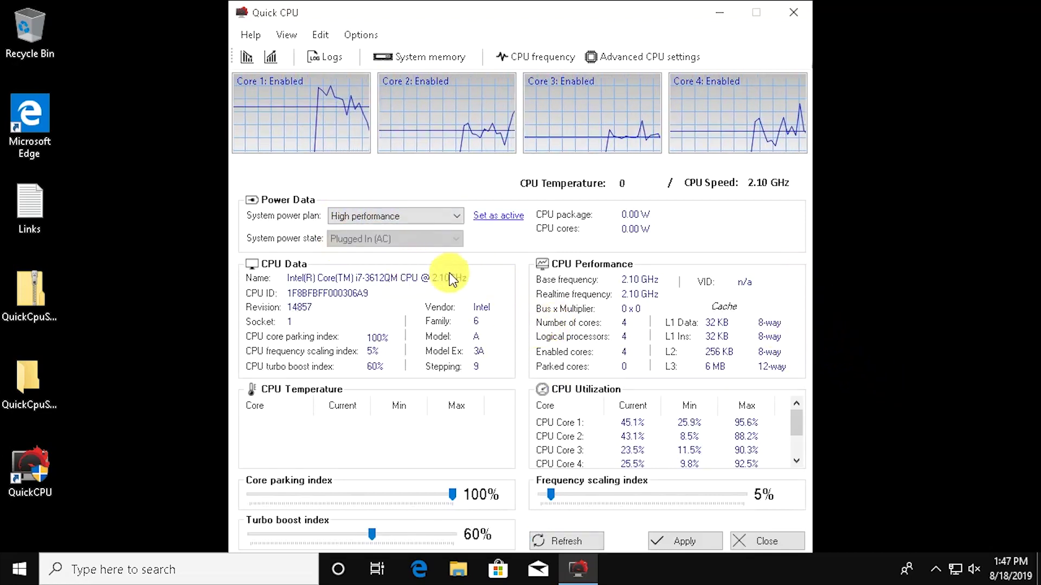
click(488, 217)
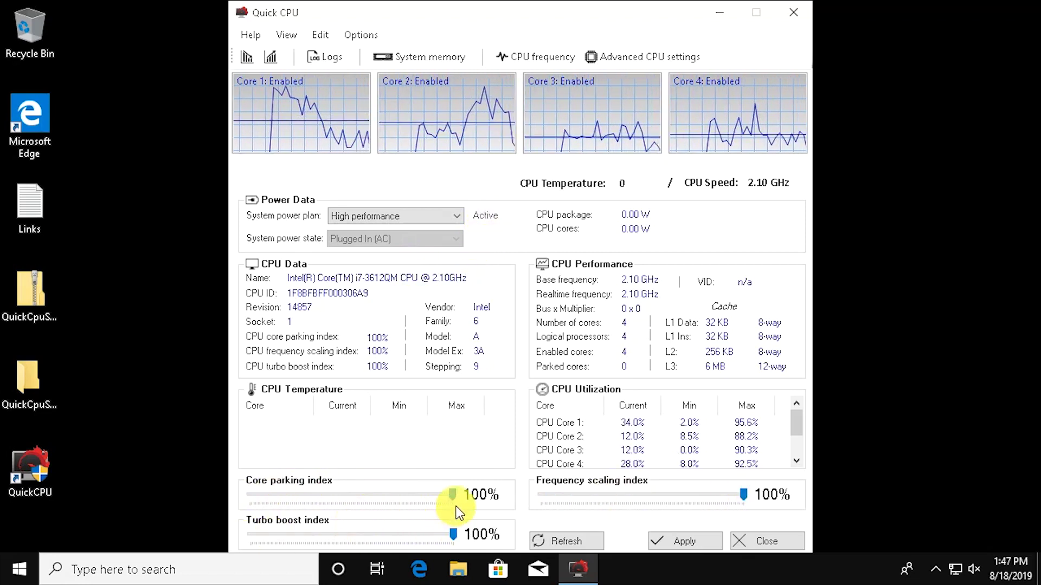
click(685, 542)
click(580, 332)
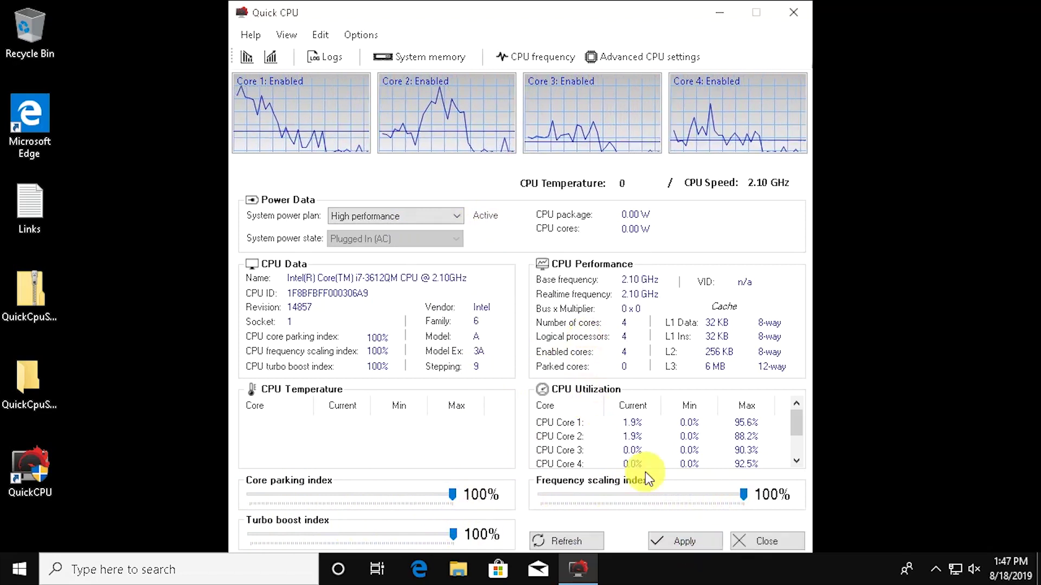
click(747, 540)
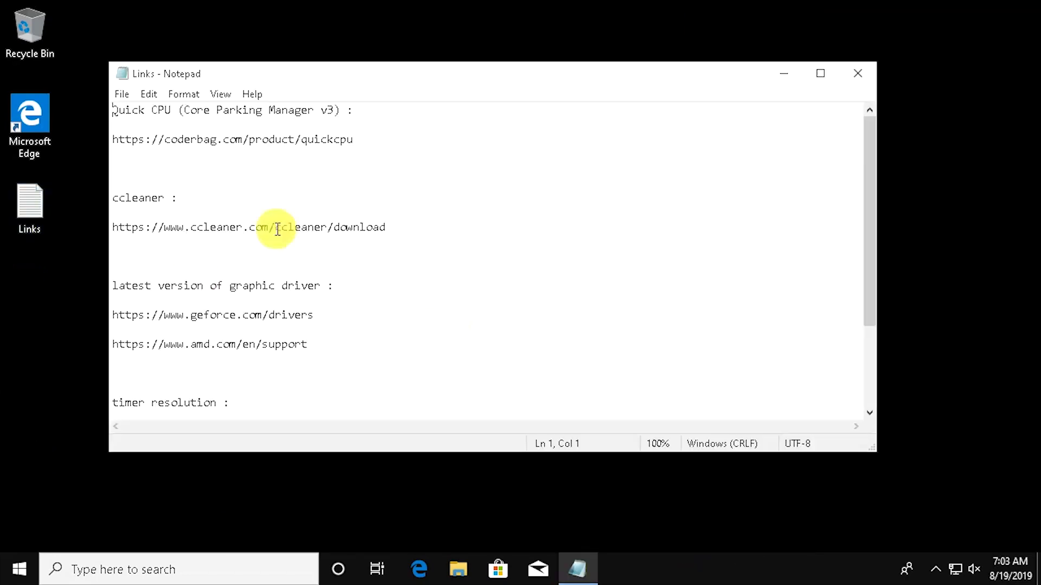
Copy the CCleaner download link from the Links text file and open it in Microsoft Edge
drag(386, 227, 112, 227)
right_click(121, 227)
click(144, 277)
click(773, 81)
click(419, 569)
right_click(166, 42)
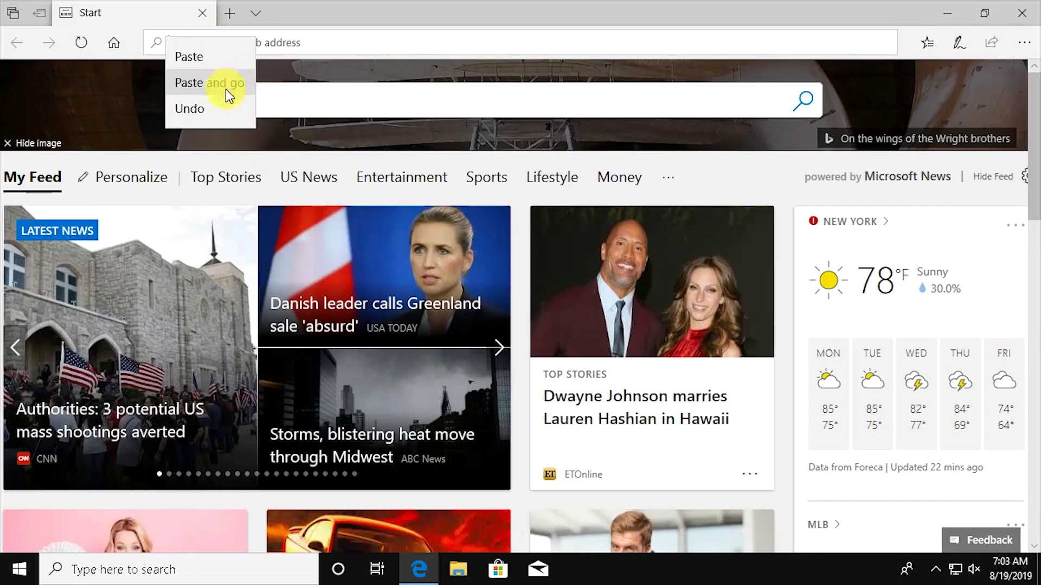
click(220, 83)
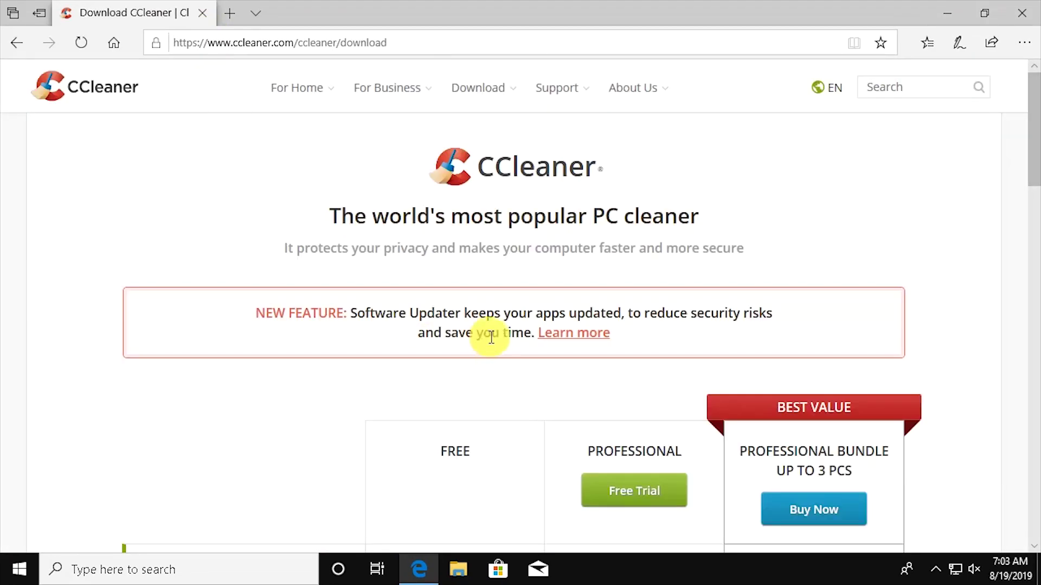
Download the Free edition of CCleaner, saving ccsetup560.exe to the Desktop, and close the browser with all its tabs
scroll(490, 337, down, 12)
click(466, 317)
click(335, 246)
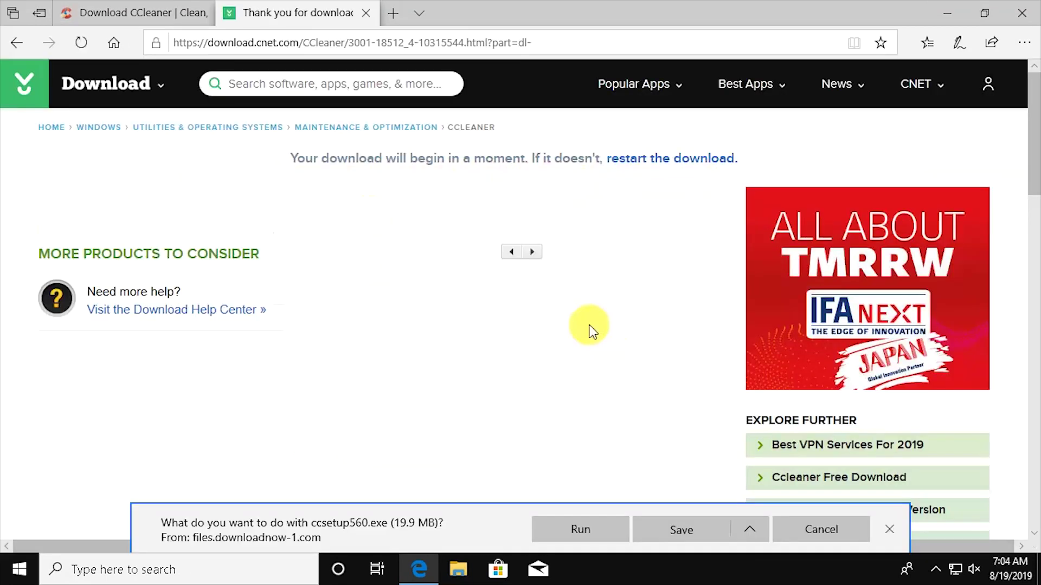
click(749, 529)
click(699, 502)
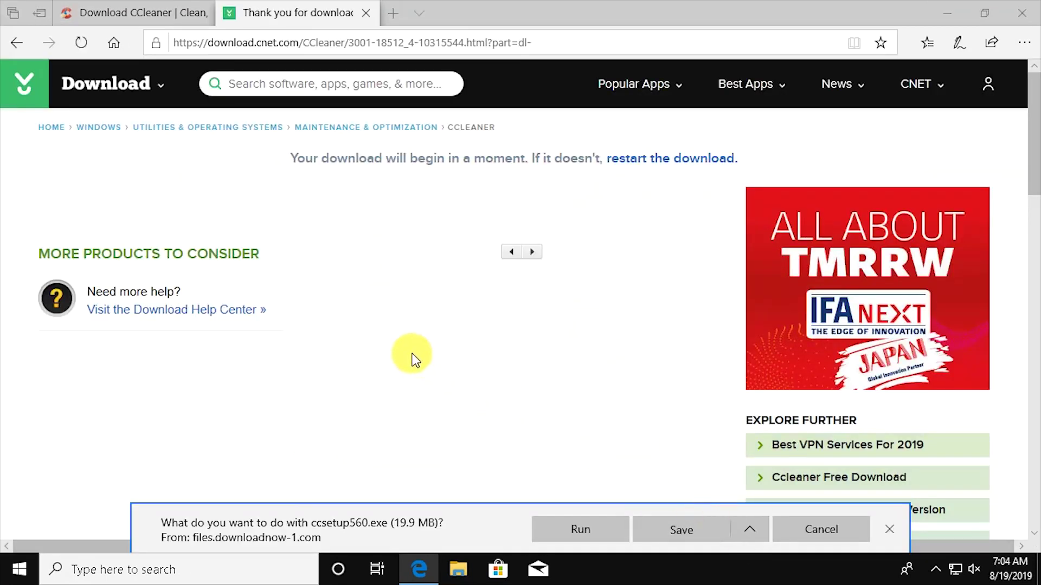
click(383, 363)
click(889, 530)
click(1023, 24)
click(435, 325)
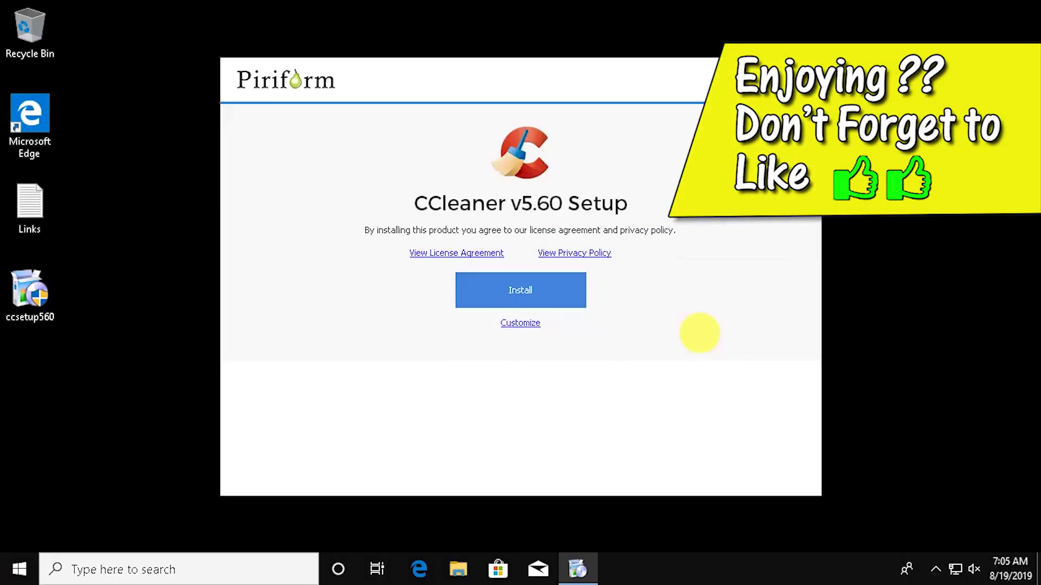
Install CCleaner v5.60 and go through the Windows items offered in its Custom Clean view
click(523, 292)
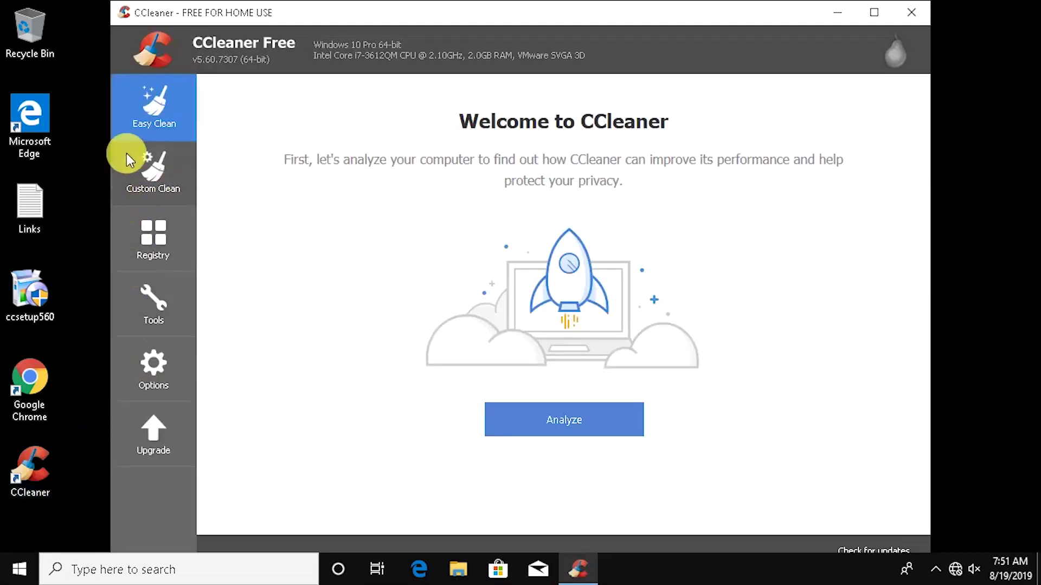
click(169, 188)
drag(355, 182, 343, 136)
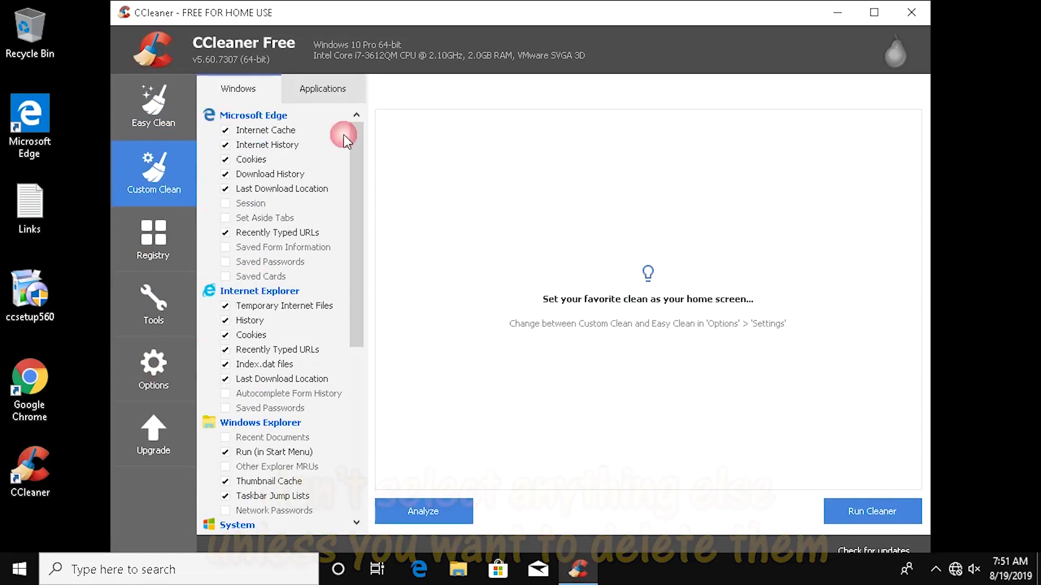
Deselect every Google Chrome item in the application cleaning list and return to the Windows items
click(325, 94)
click(207, 118)
click(638, 342)
click(210, 116)
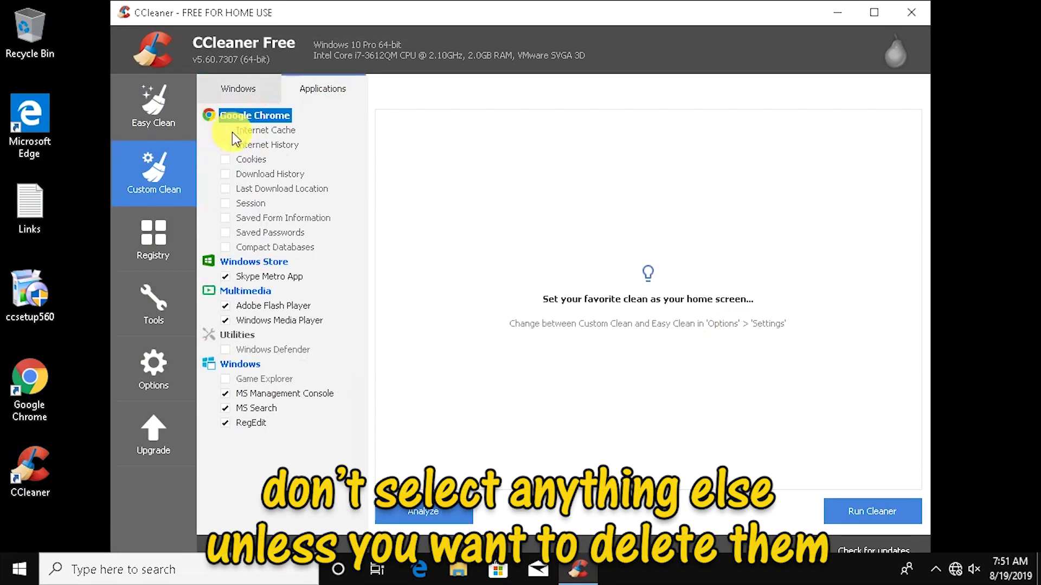
click(226, 159)
click(225, 174)
click(225, 189)
click(225, 174)
click(225, 159)
click(225, 190)
click(242, 91)
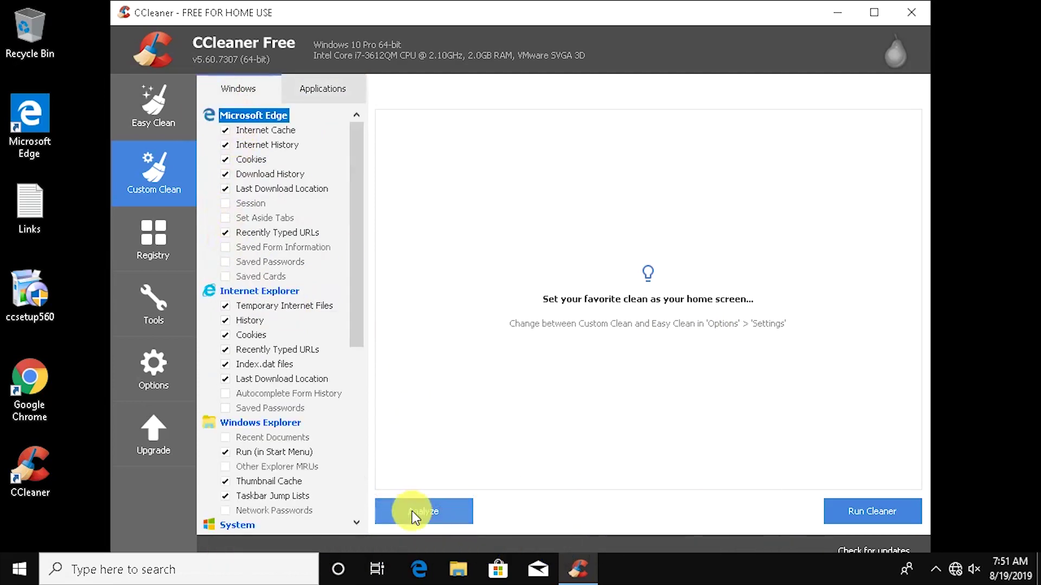
Analyze the selected items and run the cleaner, agreeing to the deletion of the files
click(429, 513)
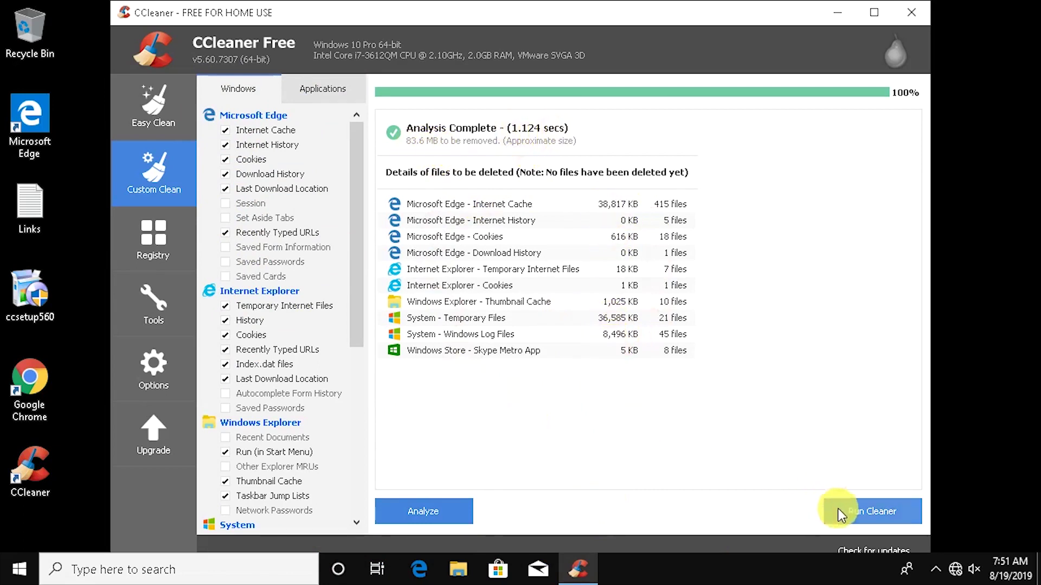
click(874, 518)
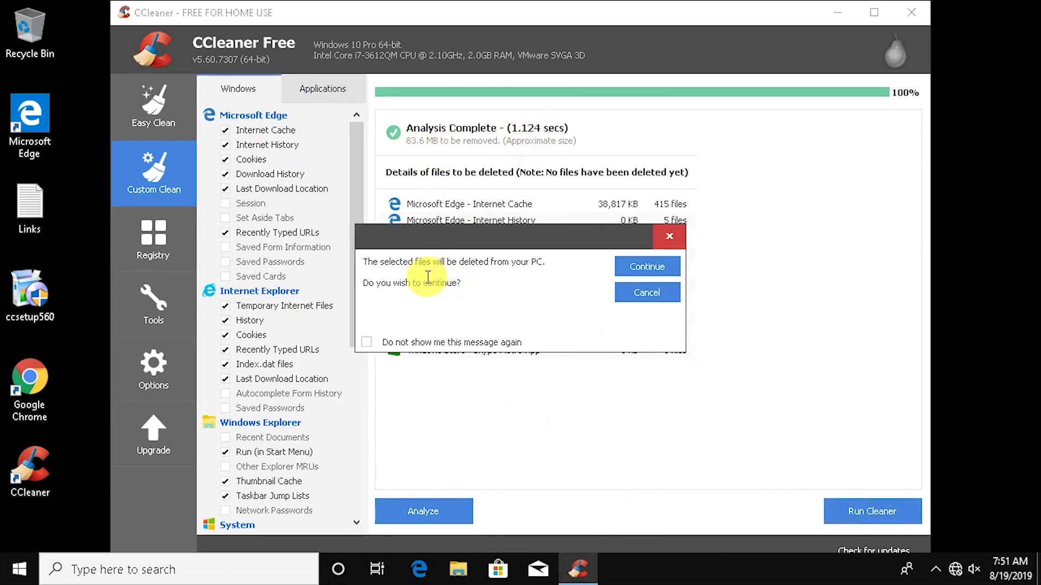
click(647, 266)
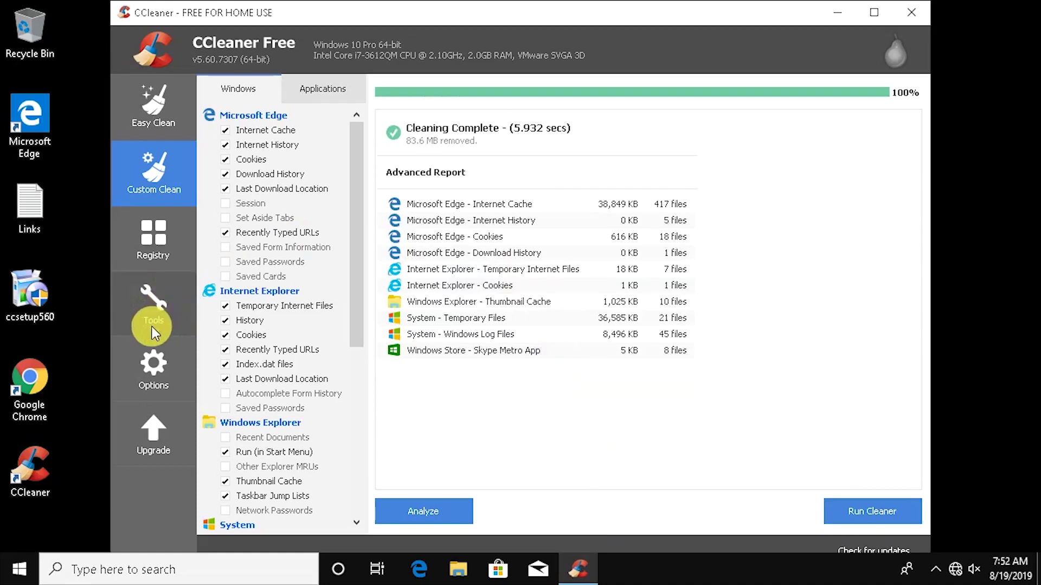
Look through the installed programs in CCleaner's uninstall tool, selecting entries such as Feedback Hub, and close CCleaner
click(152, 326)
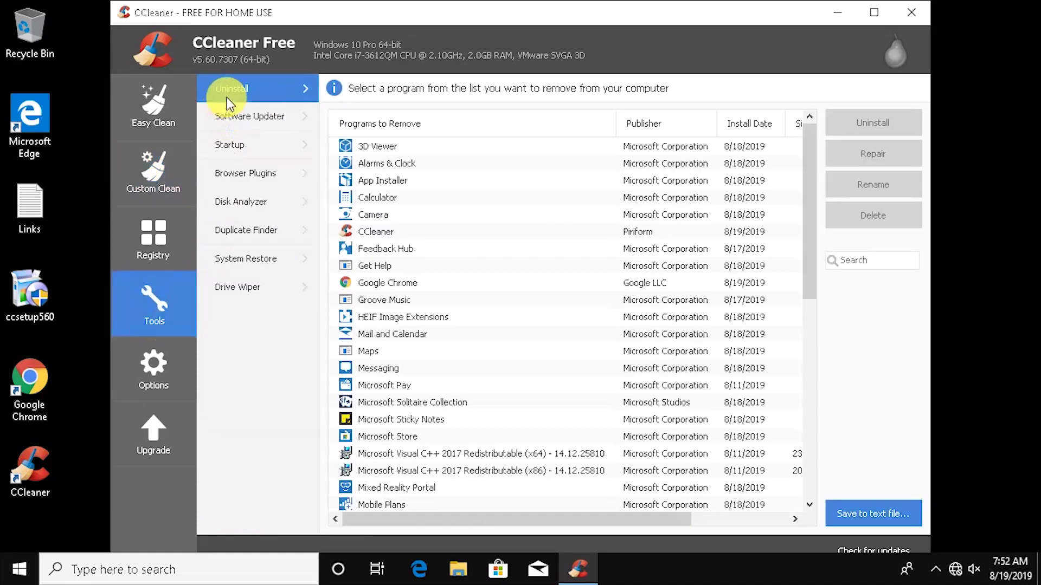
drag(809, 161, 790, 144)
click(785, 133)
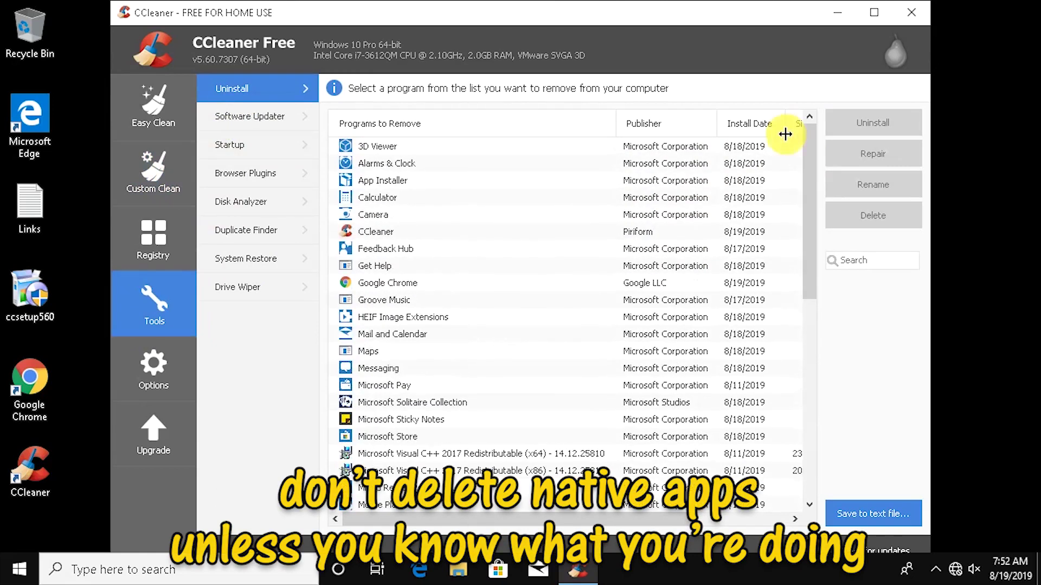
click(412, 182)
click(424, 215)
click(409, 250)
click(866, 130)
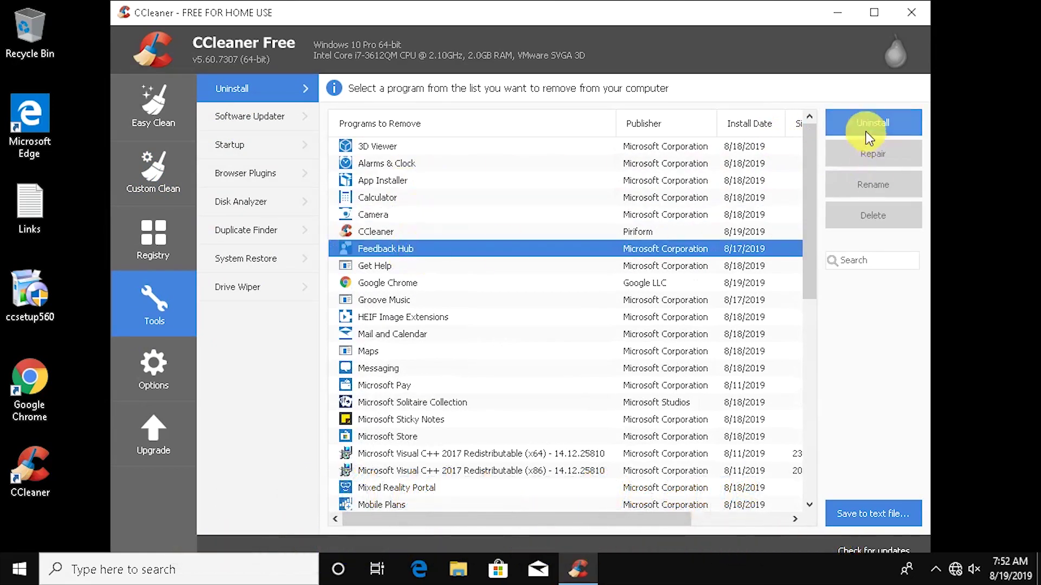
click(911, 13)
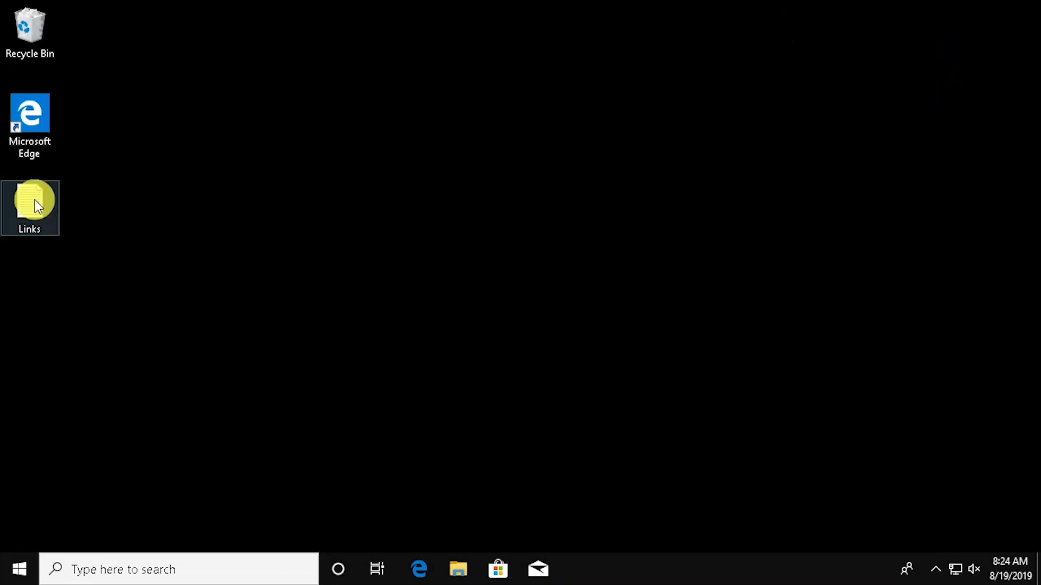
Copy the geforce.com/drivers link from the Links text file and open it in Microsoft Edge to view the manual driver search
double_click(36, 205)
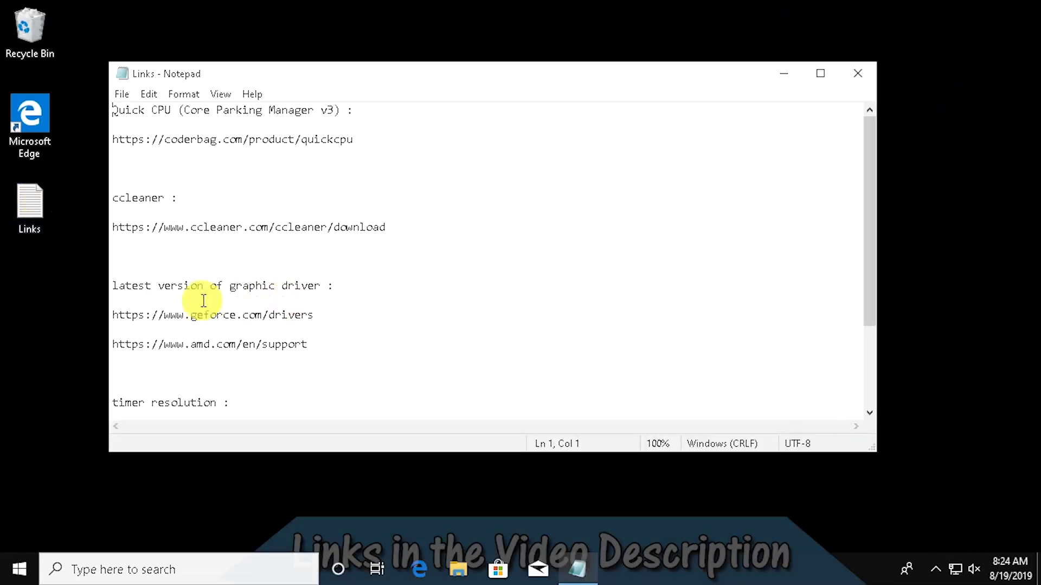
drag(112, 315, 317, 314)
right_click(317, 313)
click(328, 114)
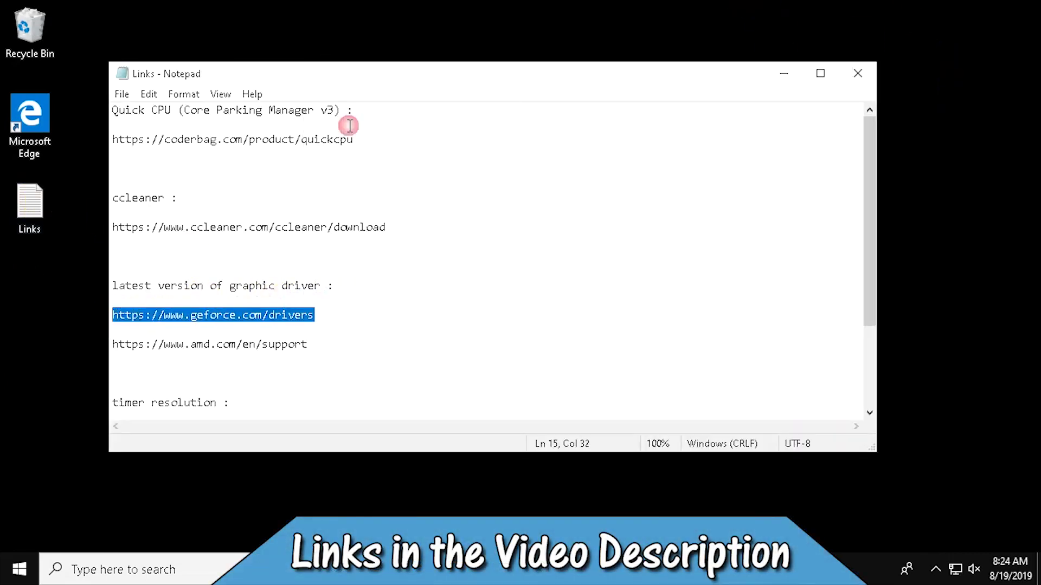
click(411, 570)
right_click(271, 42)
click(265, 92)
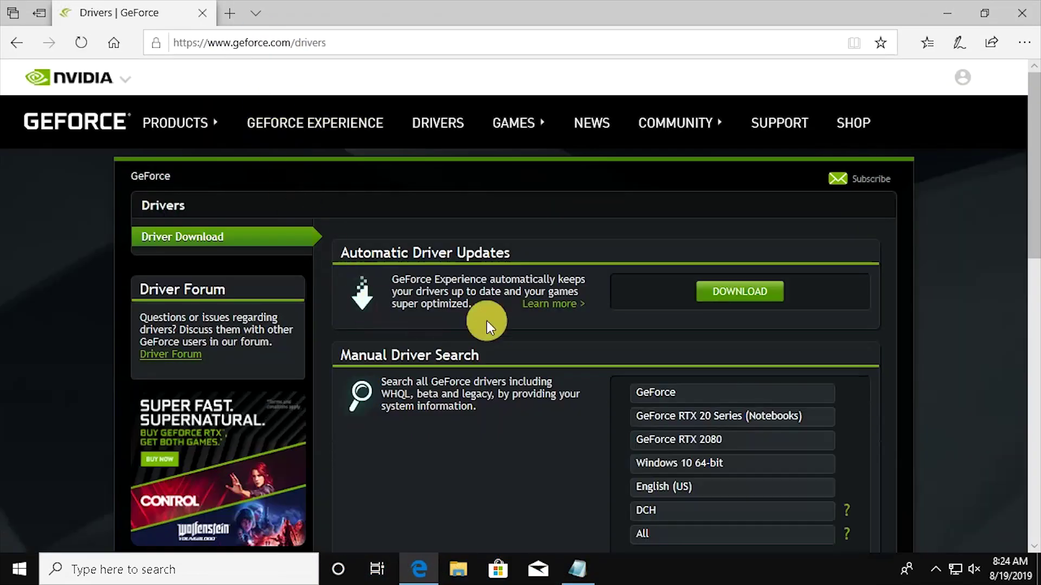
drag(1029, 181, 1036, 222)
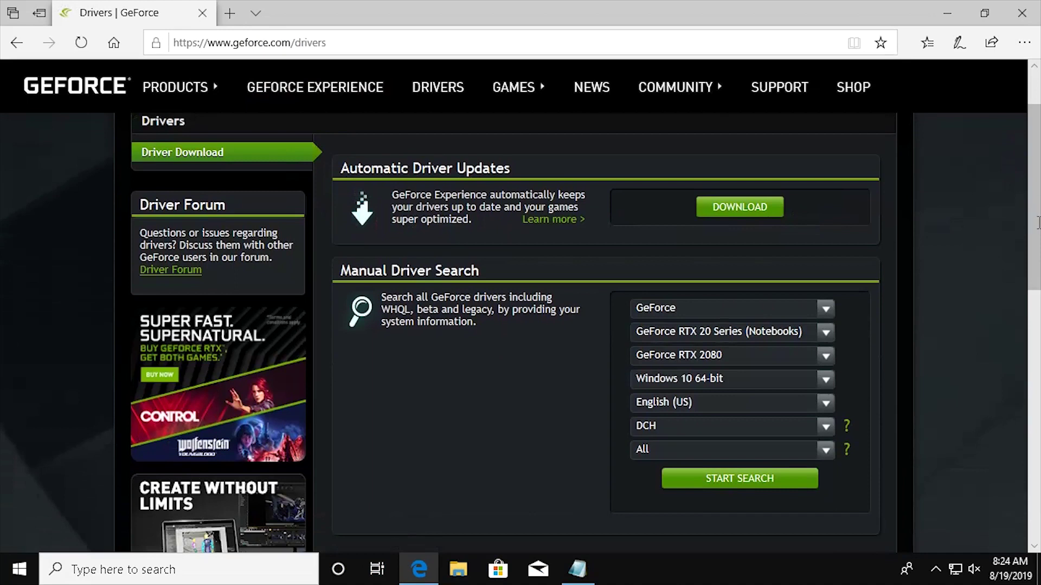
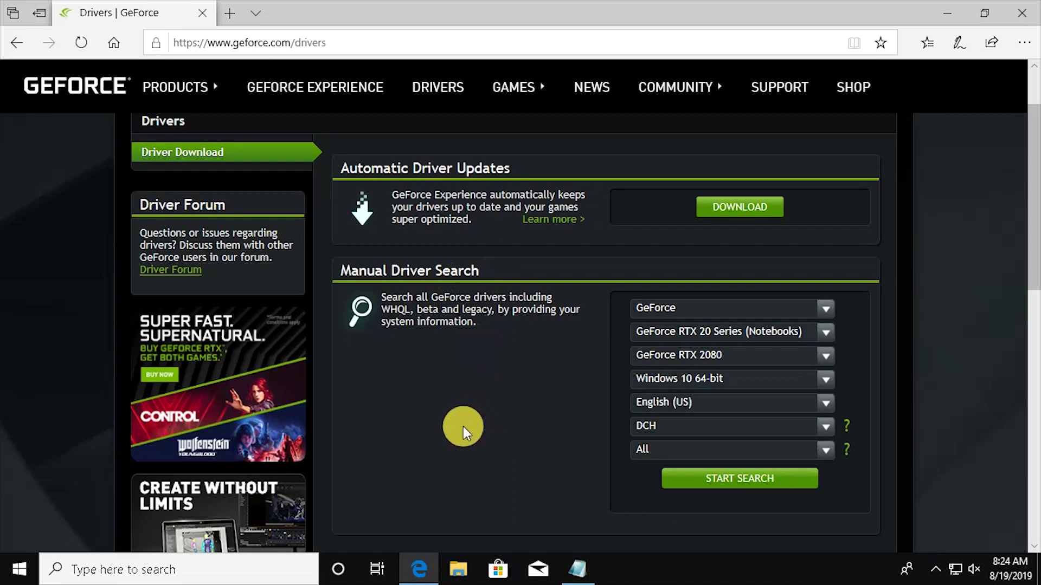
Copy the amd.com/en/support link from the Links text file and open it in the browser
click(578, 570)
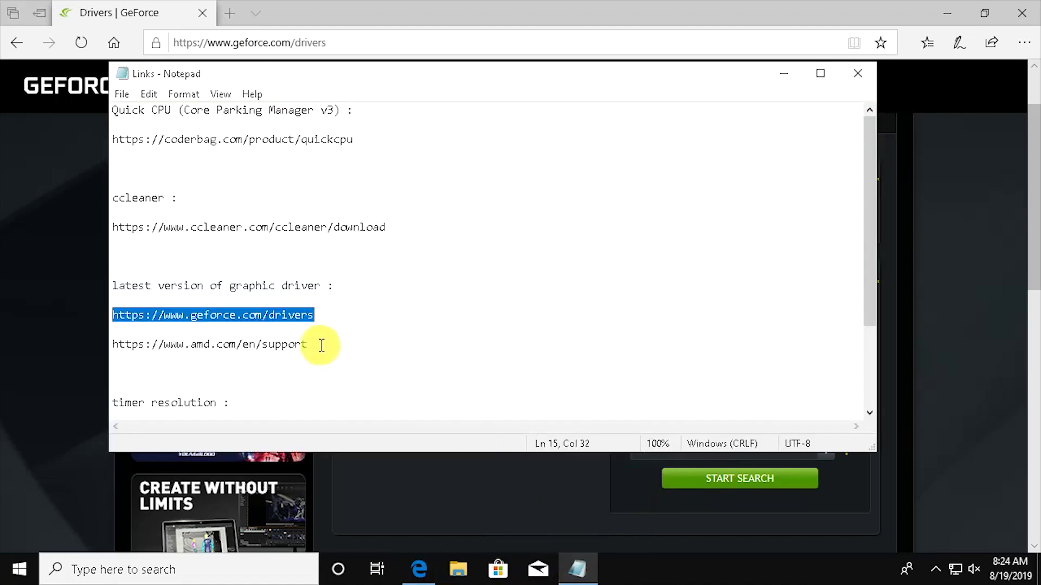
drag(322, 346, 112, 345)
right_click(113, 349)
click(179, 147)
click(712, 40)
key(ctrl+v)
click(713, 137)
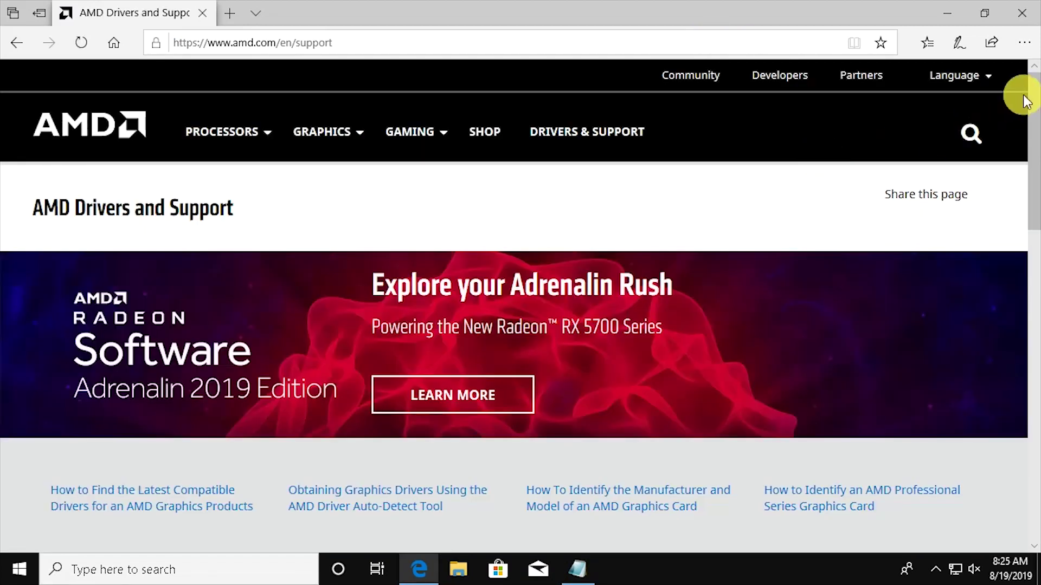
Examine the Radeon driver auto-detect download on the AMD support page, and close the browser and the Links file
drag(1032, 91, 1032, 333)
click(395, 121)
drag(49, 141, 132, 141)
click(131, 205)
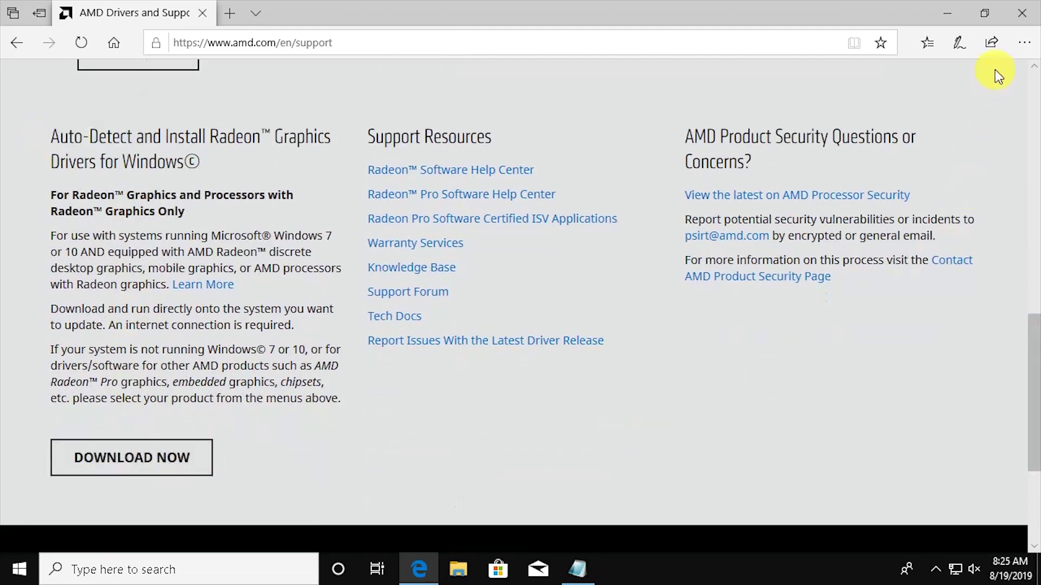
click(1022, 13)
click(855, 72)
Copy the timer resolution link from the Links text file, close the file and open the link in Microsoft Edge
click(29, 217)
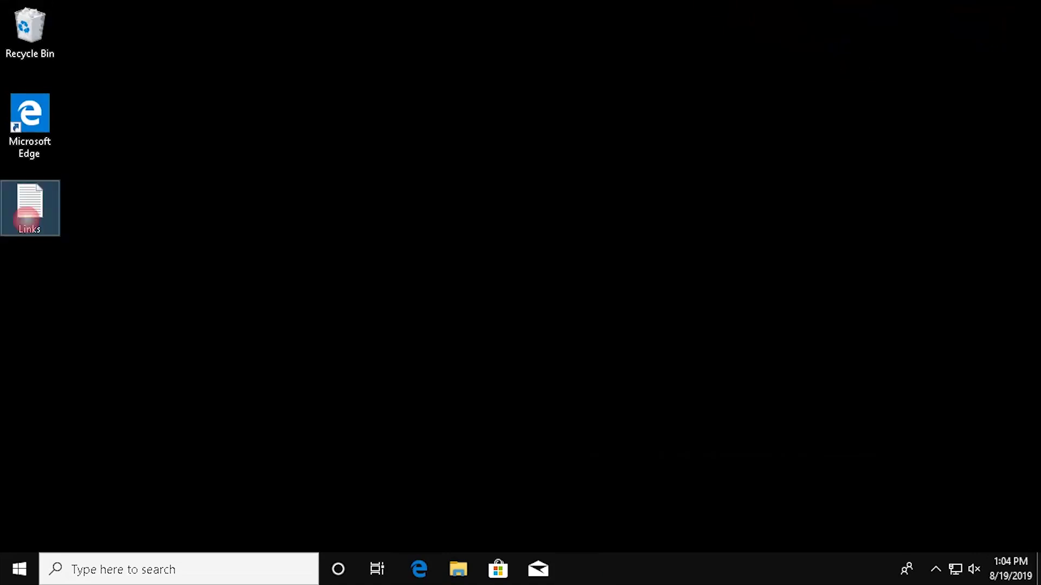
double_click(29, 217)
scroll(320, 342, down, 1)
drag(340, 315, 112, 315)
right_click(118, 317)
click(155, 121)
click(857, 73)
double_click(29, 117)
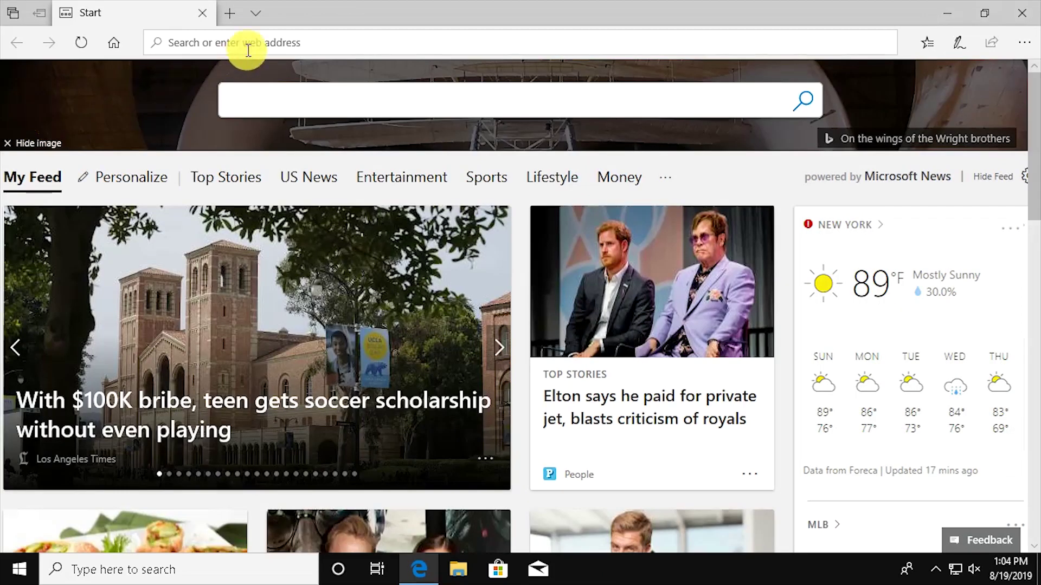
right_click(248, 51)
click(242, 89)
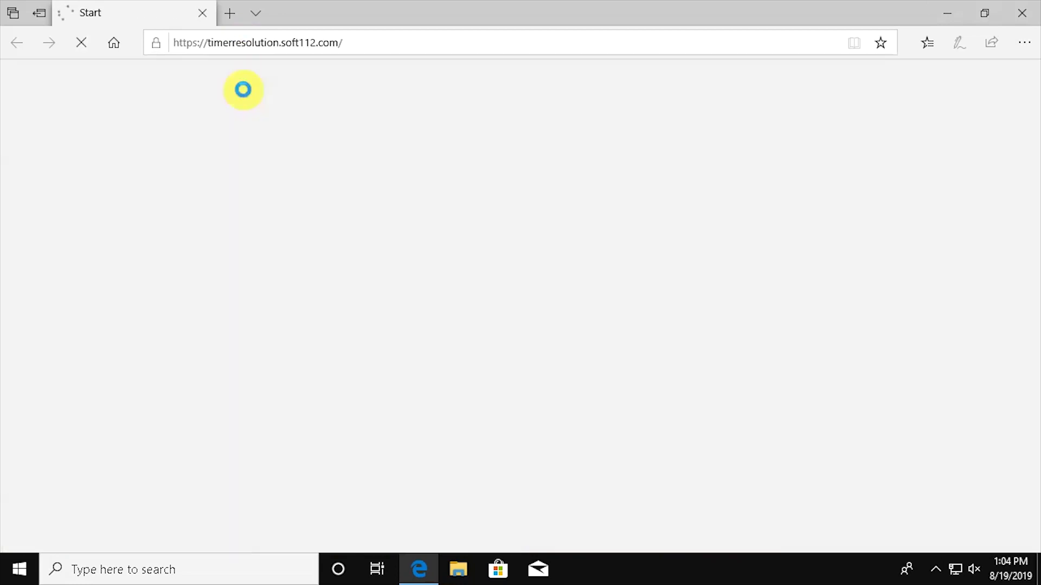
Download TimerResolution.zip from the Soft112 page, saving it to the Desktop, and close the browser
click(140, 247)
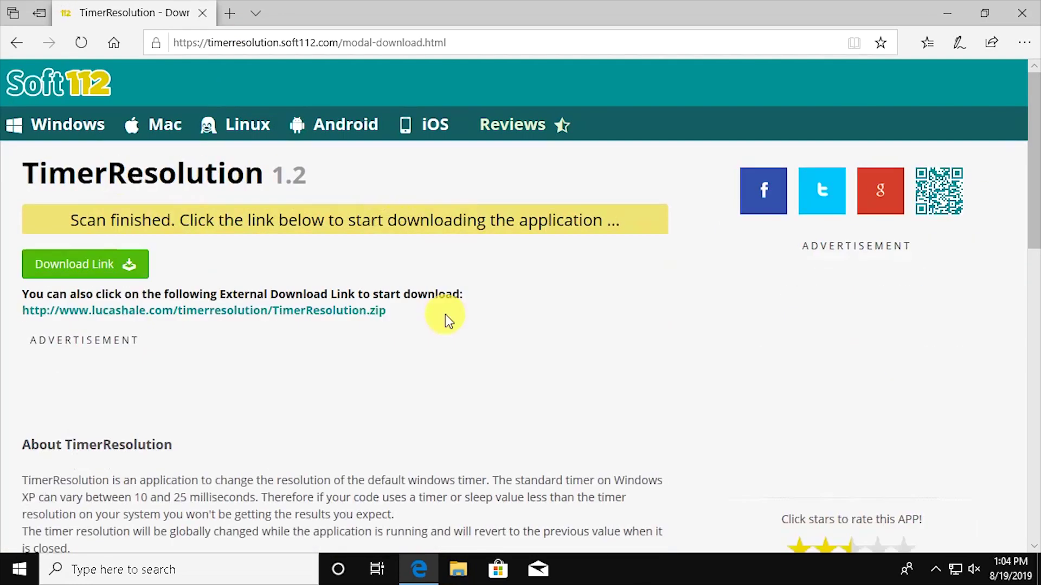
click(116, 265)
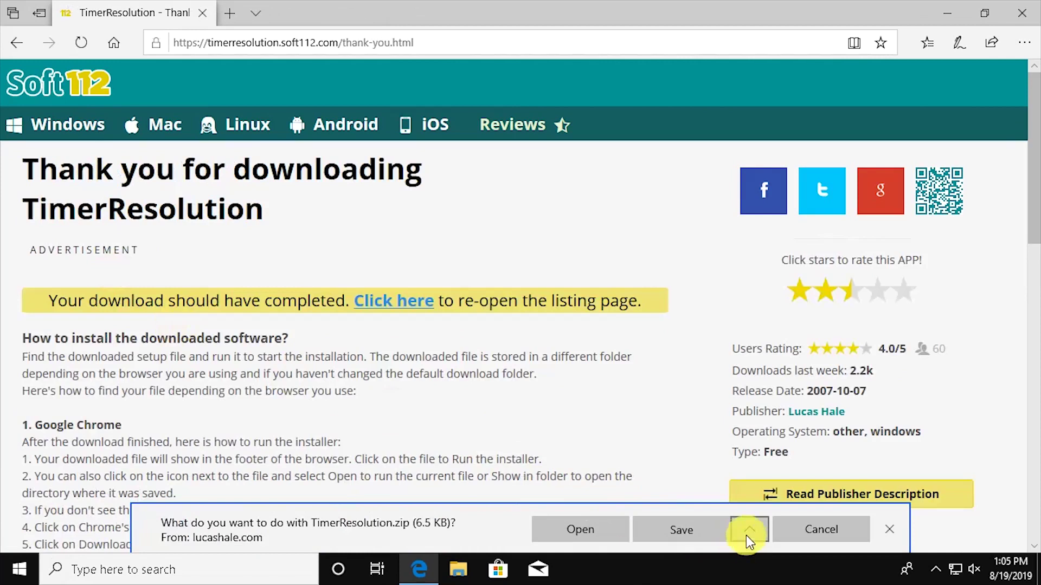
click(749, 529)
click(701, 503)
click(67, 134)
click(375, 363)
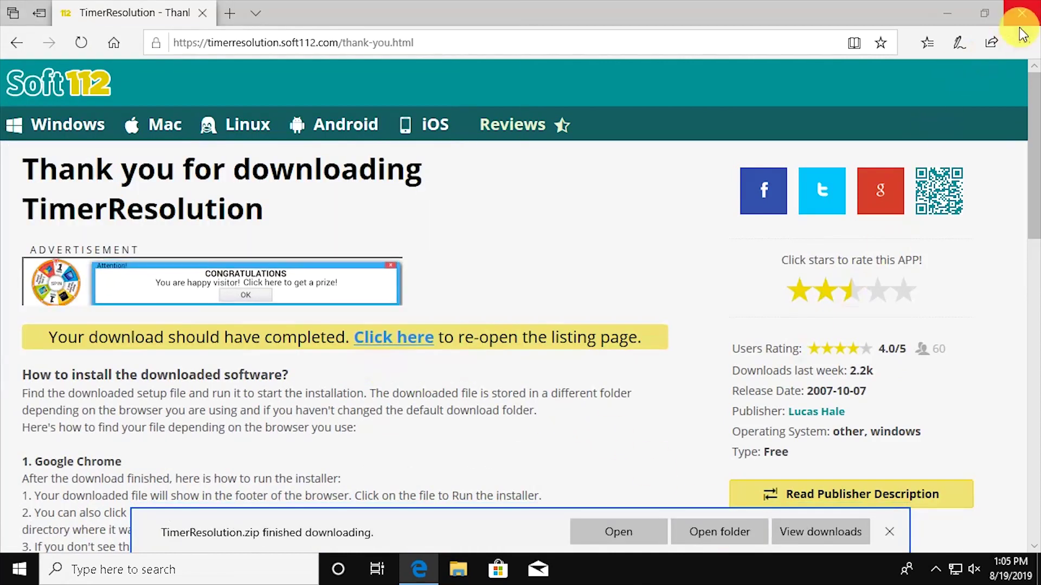
click(1021, 16)
Extract the TimerResolution application from the zip archive to the desktop, close the archive and place the application's icon mid-desktop
double_click(47, 298)
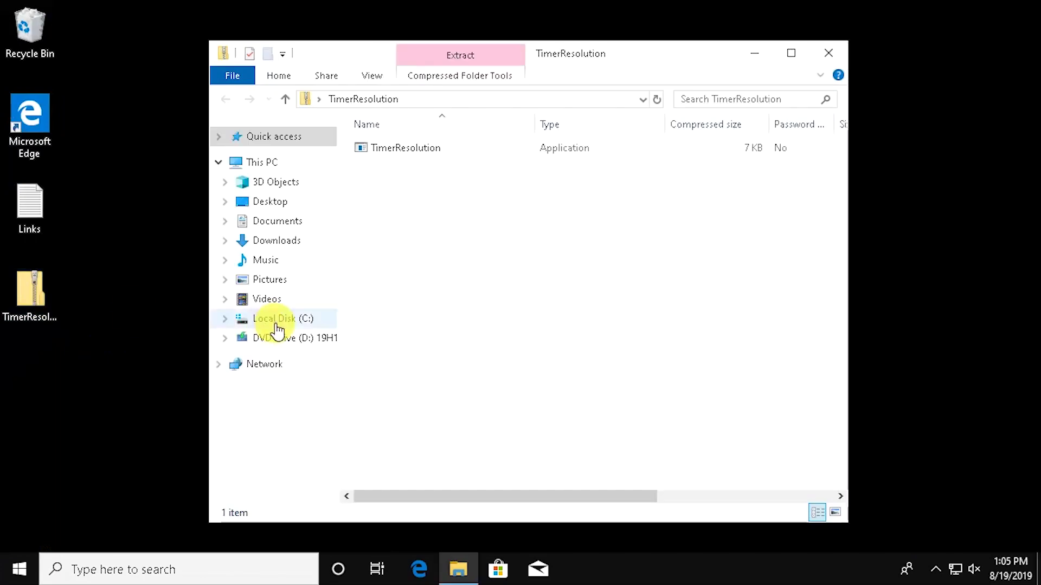
click(408, 149)
click(116, 181)
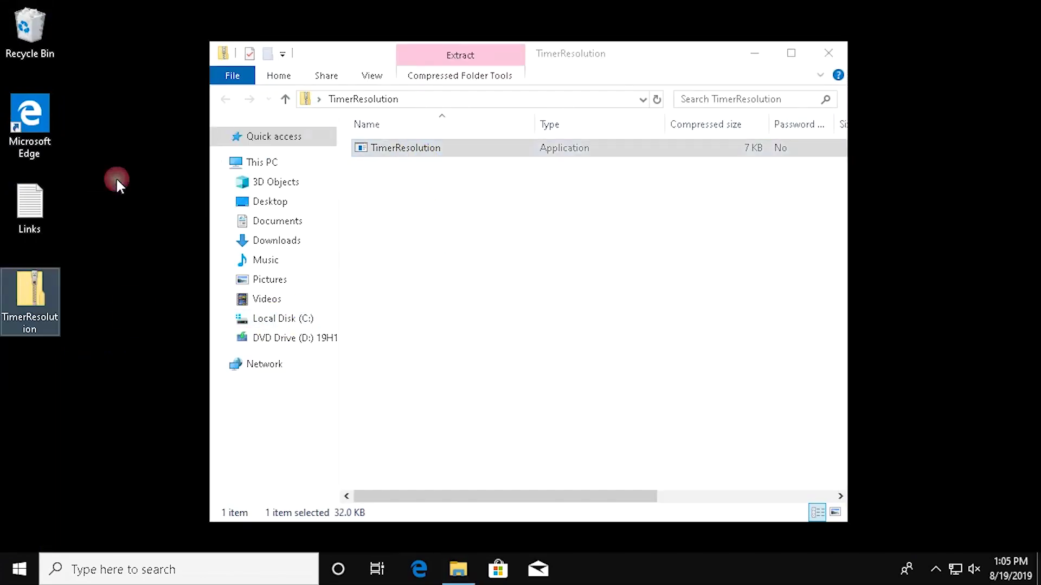
click(828, 53)
click(33, 380)
drag(32, 380, 464, 228)
click(420, 278)
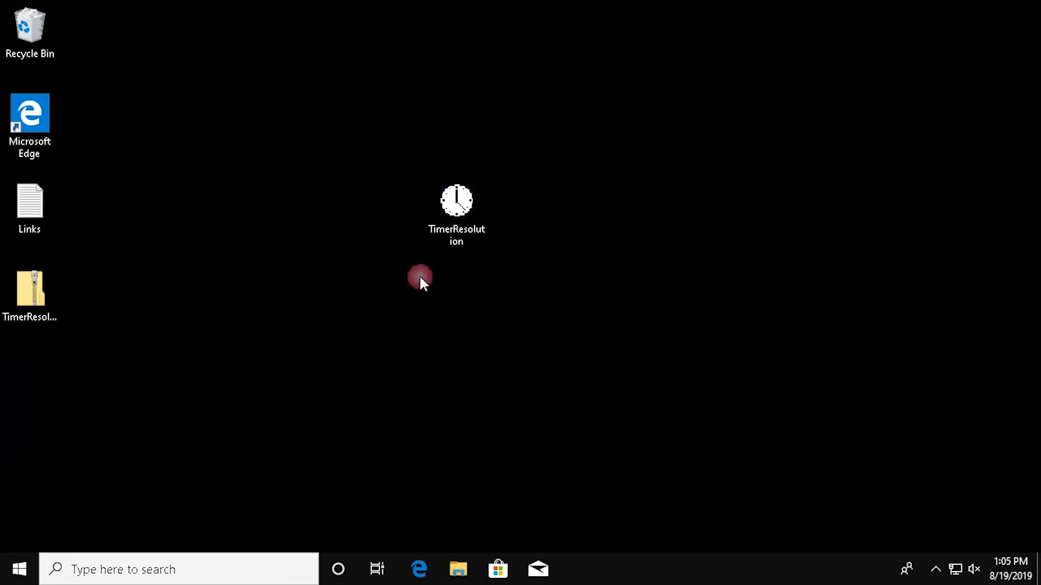
Launch TimerResolution, set the timer to its maximum resolution of 0.500 milliseconds and minimize the window
double_click(448, 206)
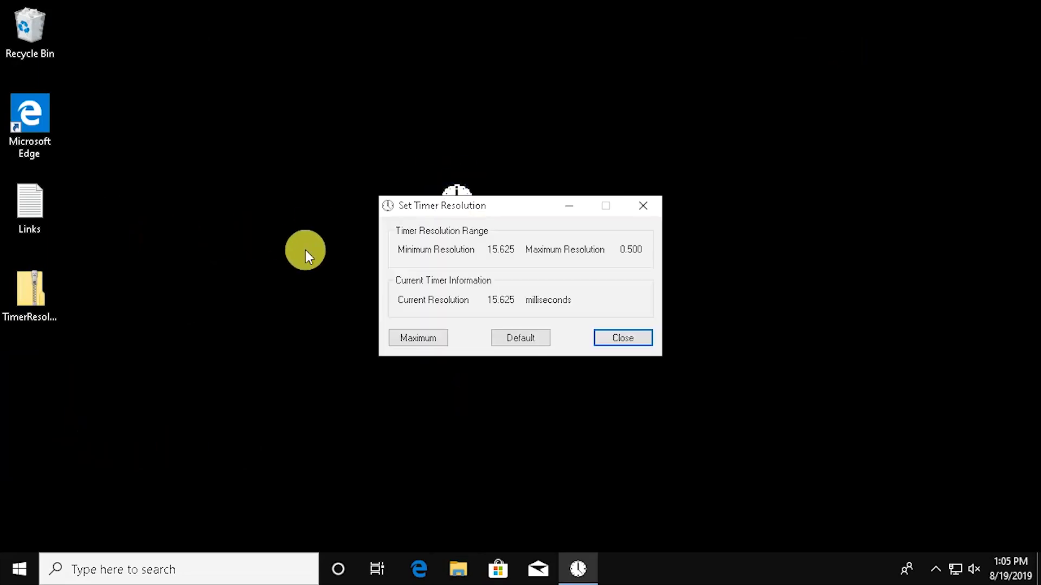
drag(472, 209, 650, 138)
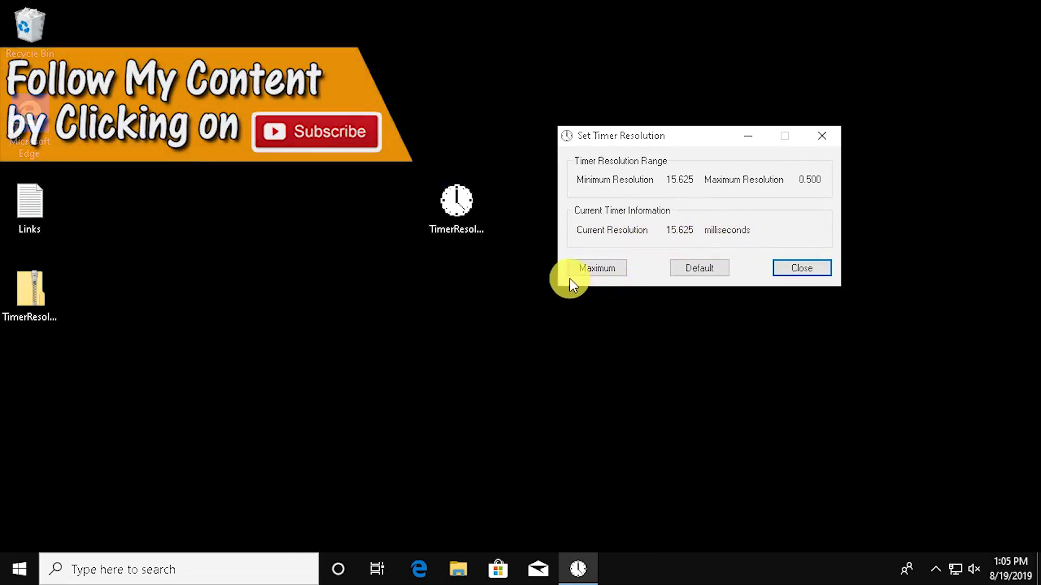
click(604, 271)
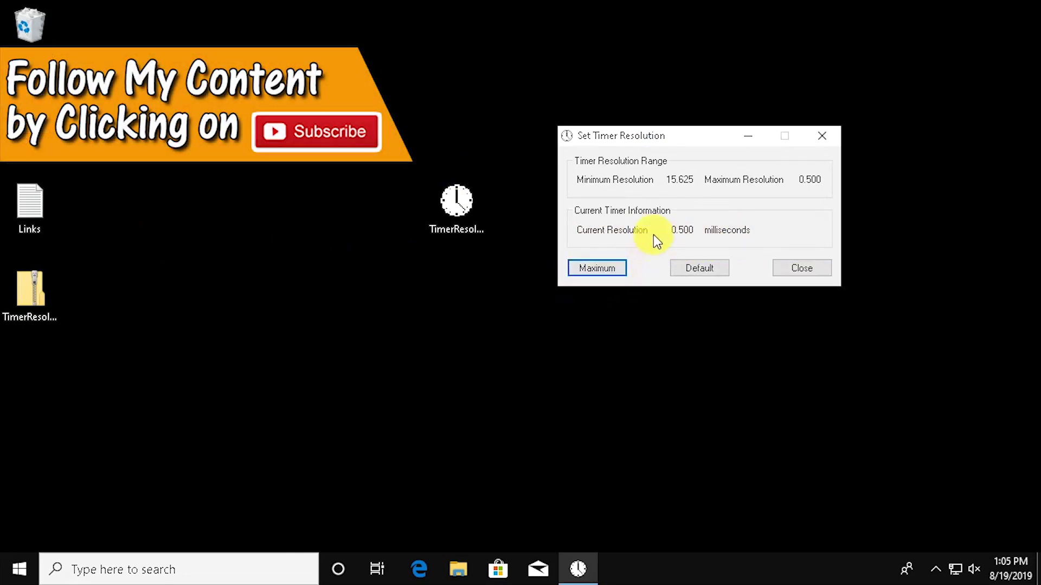
click(746, 138)
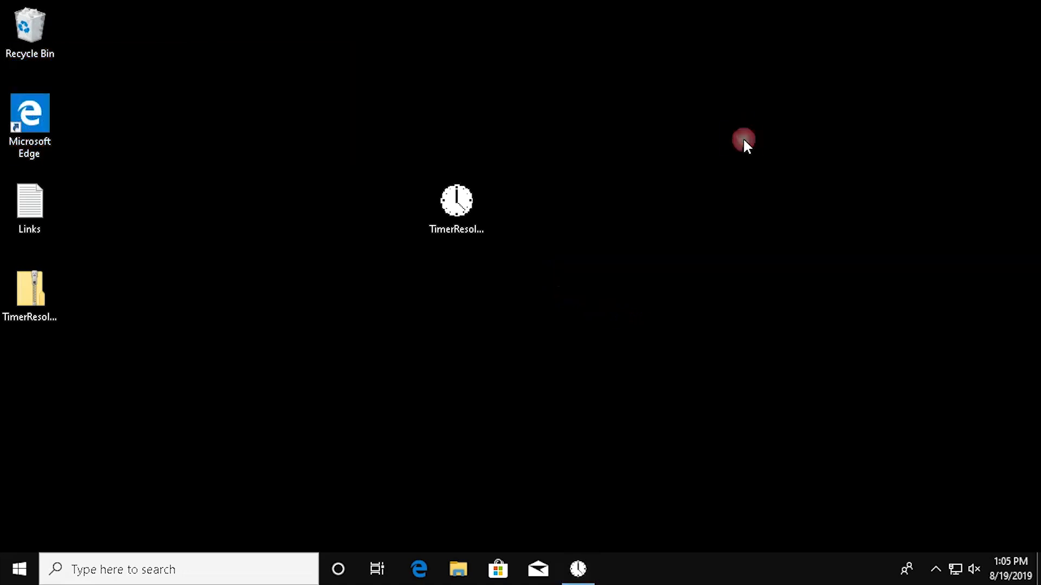
Open and close Microsoft Edge as a sample program, then bring back the Set Timer Resolution window and restore the default resolution
double_click(47, 122)
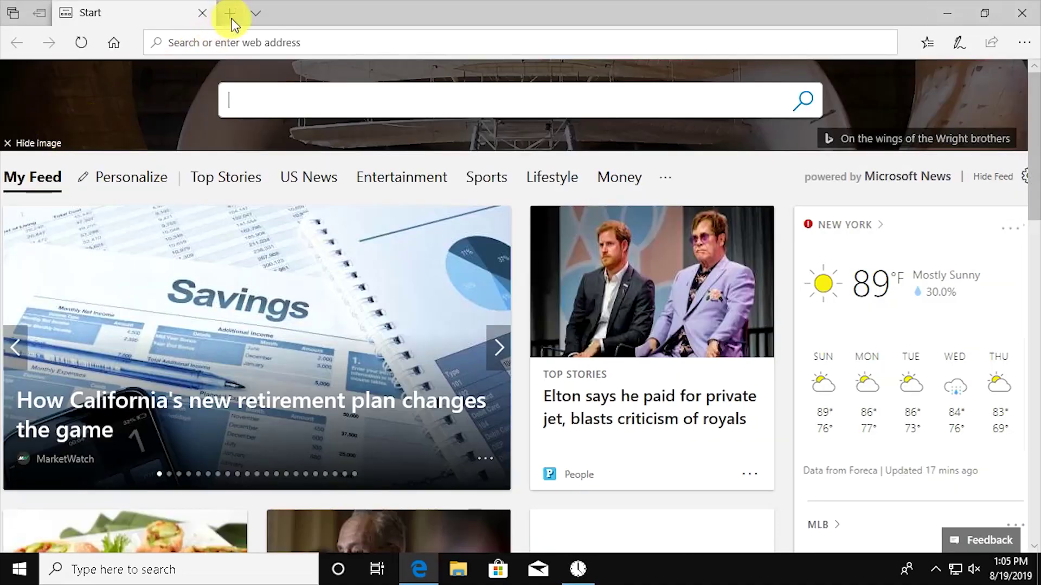
click(1017, 10)
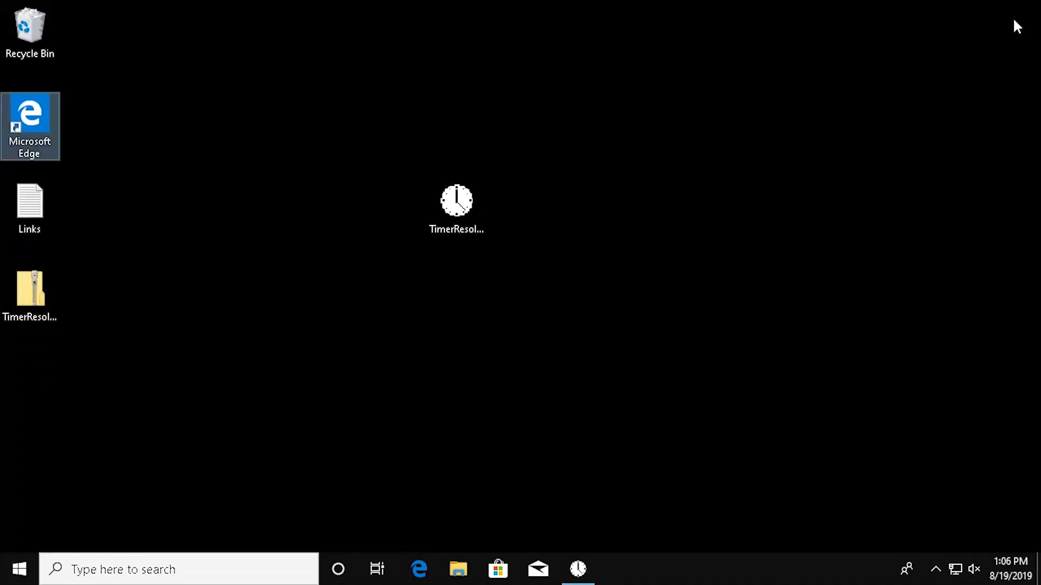
click(580, 570)
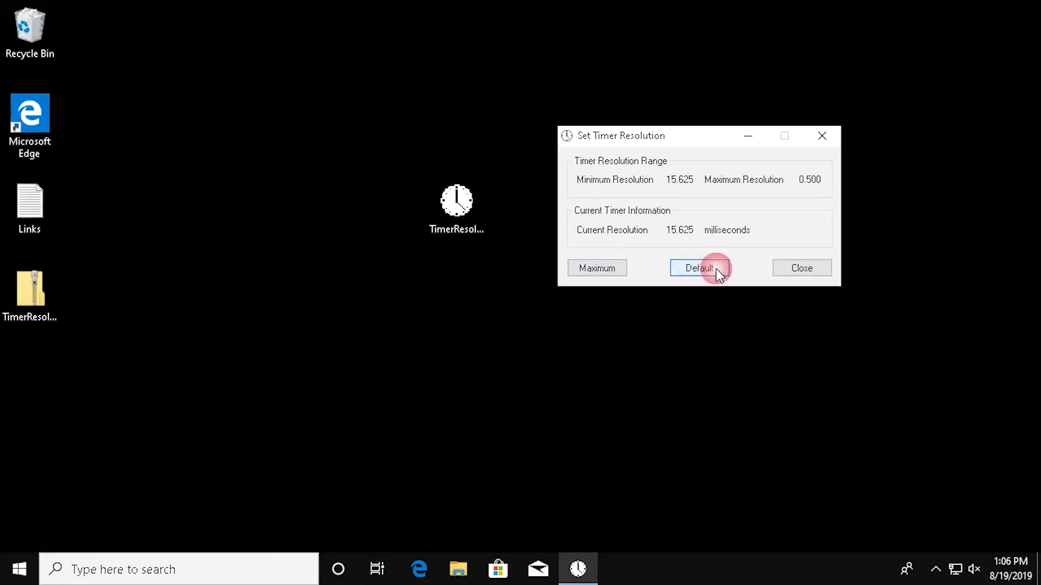
Close the timer resolution tool and open the Razer Cortex boost page in Microsoft Edge using the address copied from the Links file
click(789, 273)
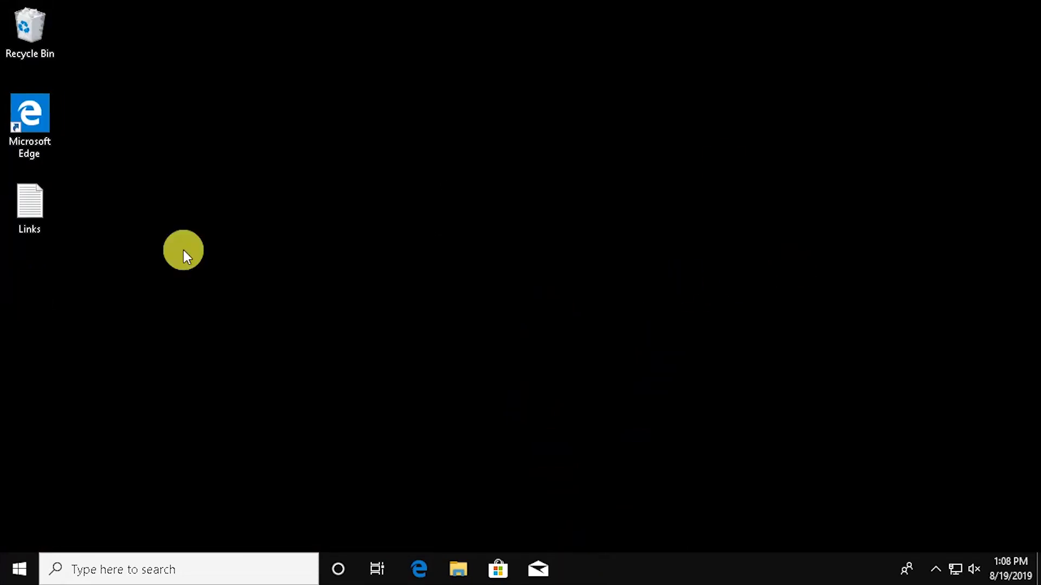
double_click(30, 206)
scroll(360, 263, down, 2)
drag(334, 404, 113, 404)
right_click(137, 404)
click(181, 208)
click(857, 73)
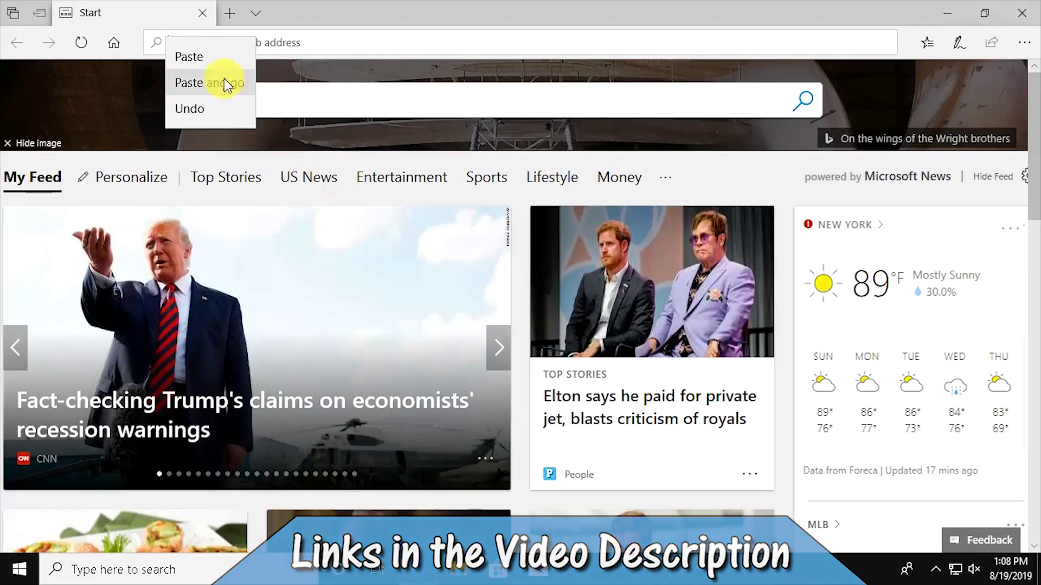
click(225, 81)
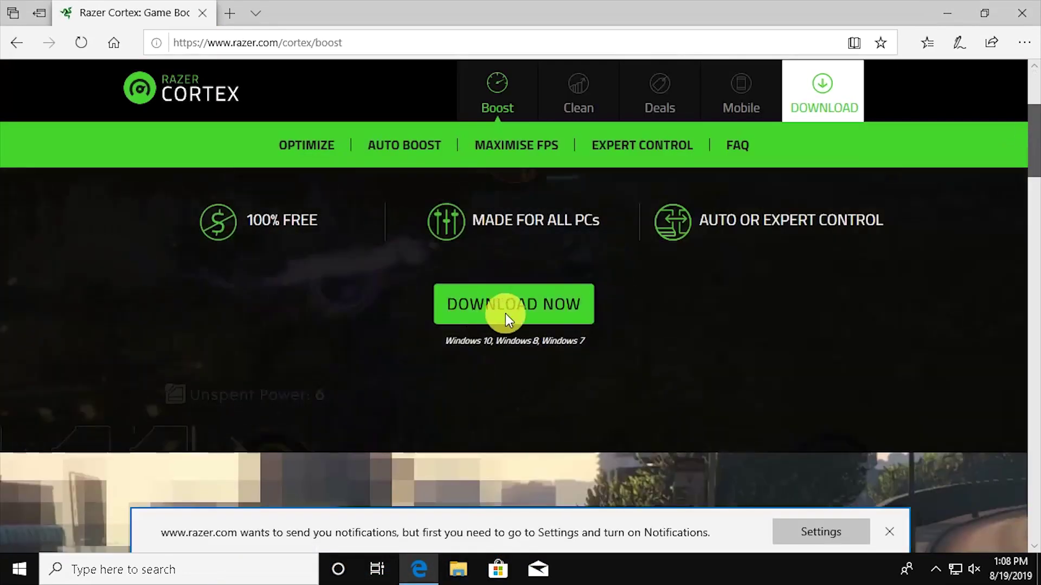
Download RazerCortexInstaller.exe from the Razer Cortex page, saving it to the desktop, and close the browser
click(495, 316)
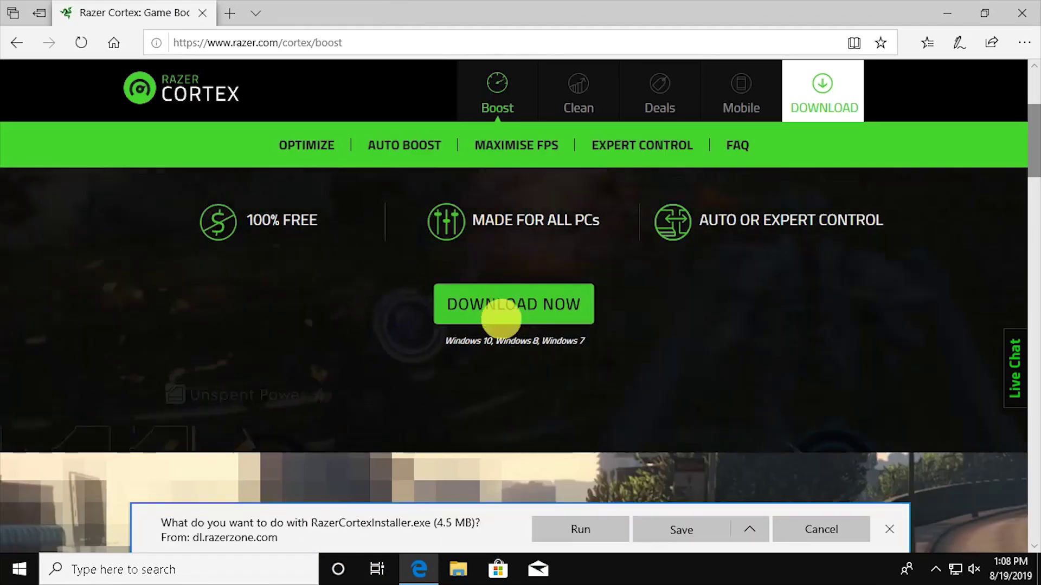
click(749, 530)
click(745, 508)
click(359, 364)
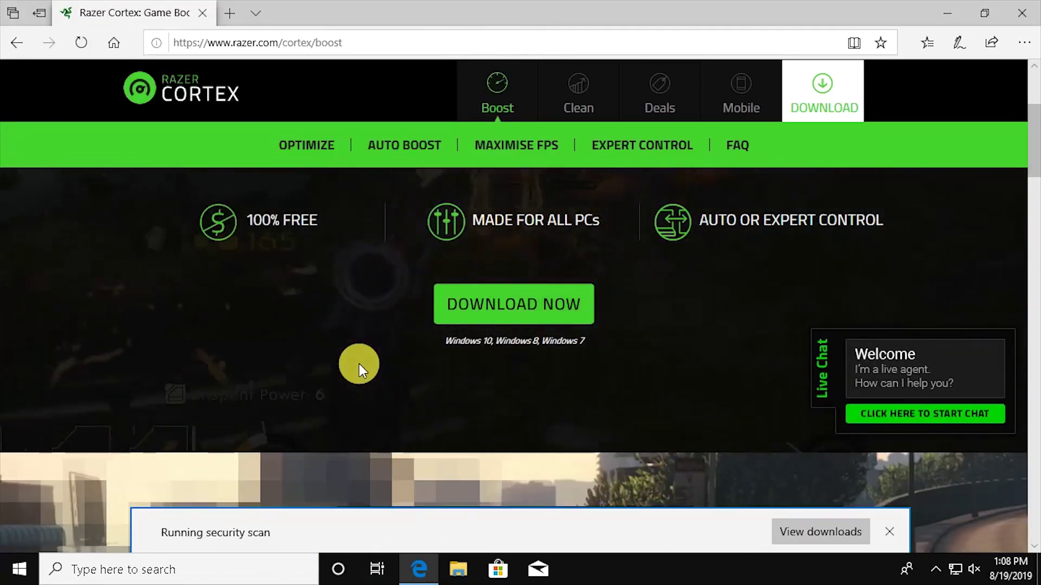
click(1020, 20)
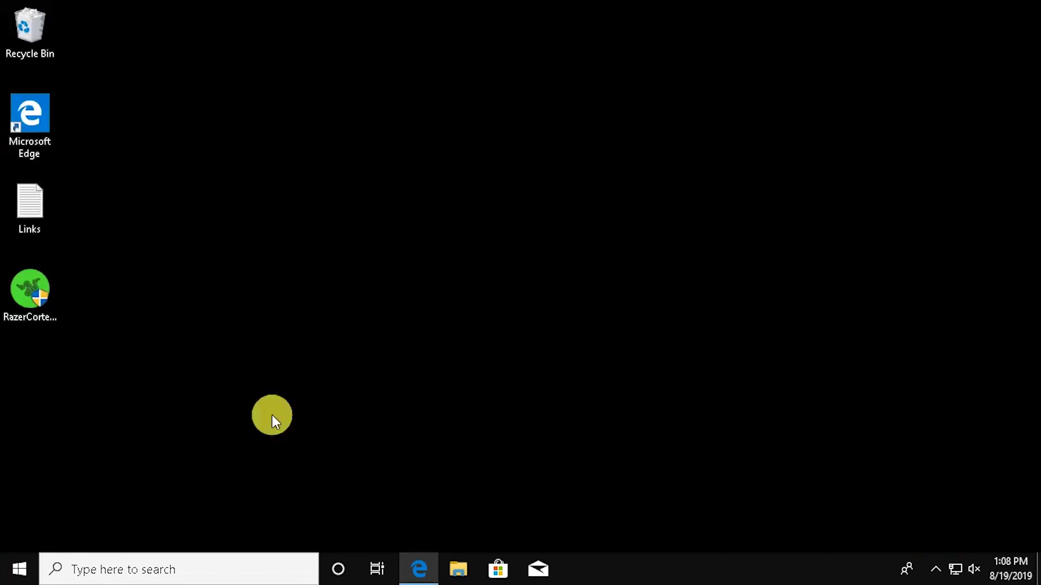
Run the Razer installer and install only Razer Cortex, browsing the feature slides during the download
click(432, 402)
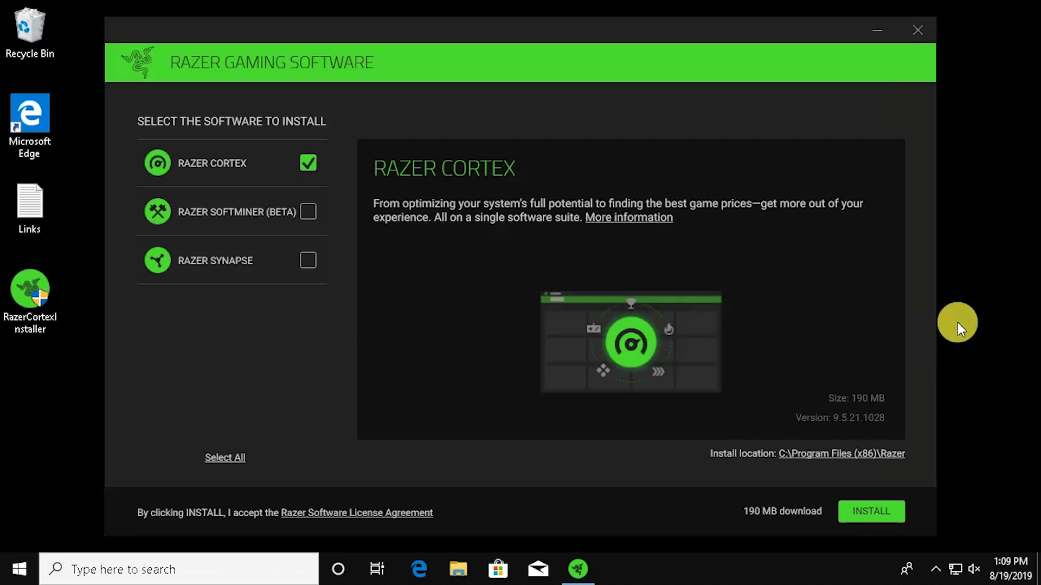
click(869, 517)
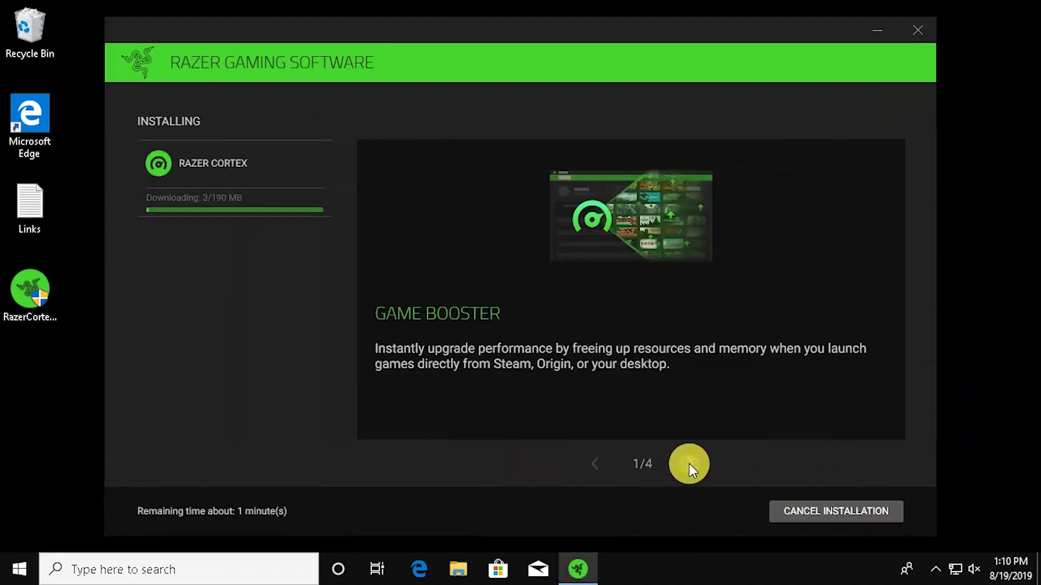
click(689, 464)
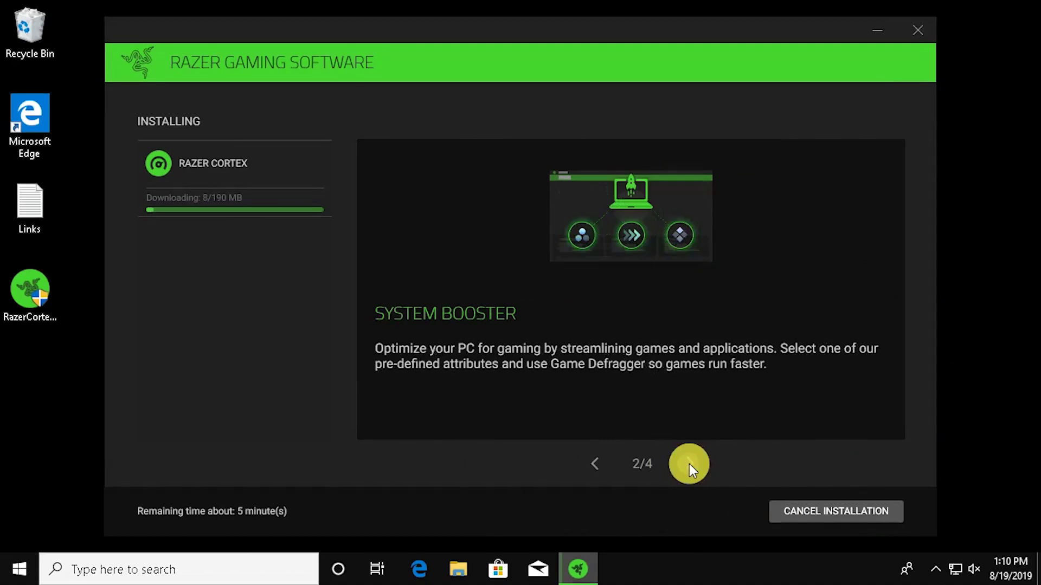
click(688, 463)
click(688, 463)
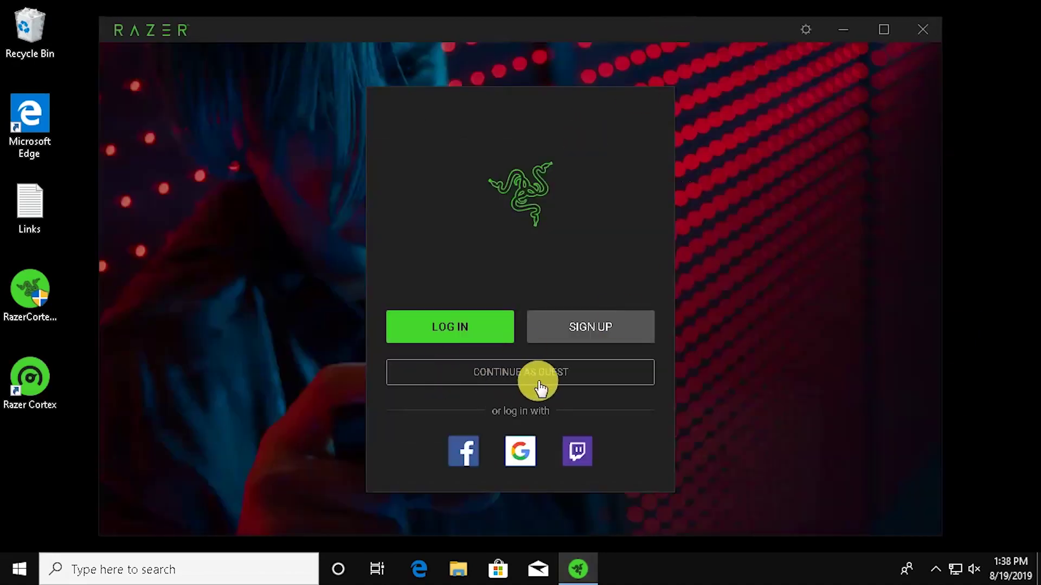
Sign up for a Razer ID account by entering the Razer ID, email address and password and submitting the form
click(599, 342)
click(490, 428)
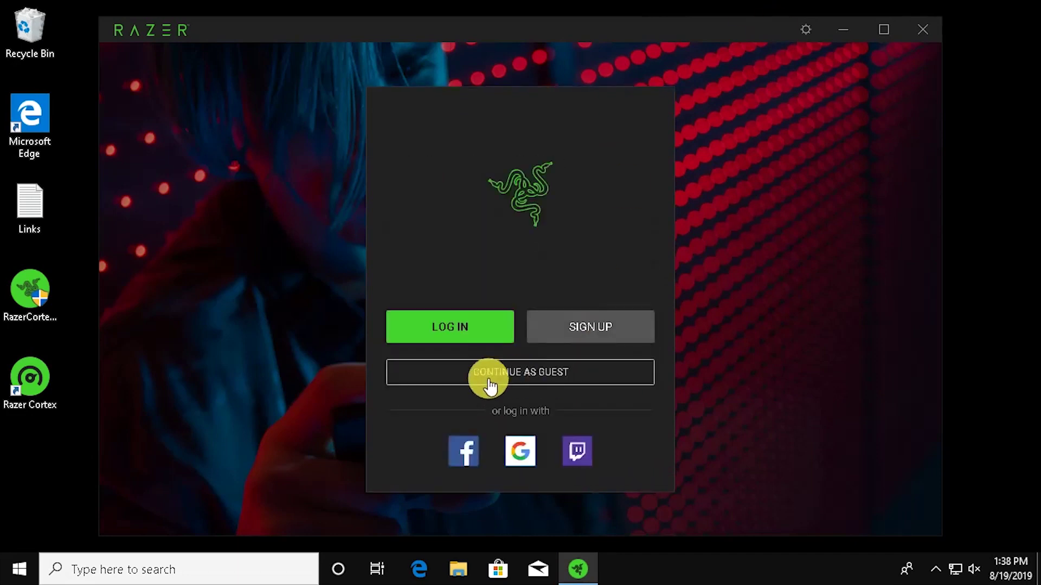
click(581, 343)
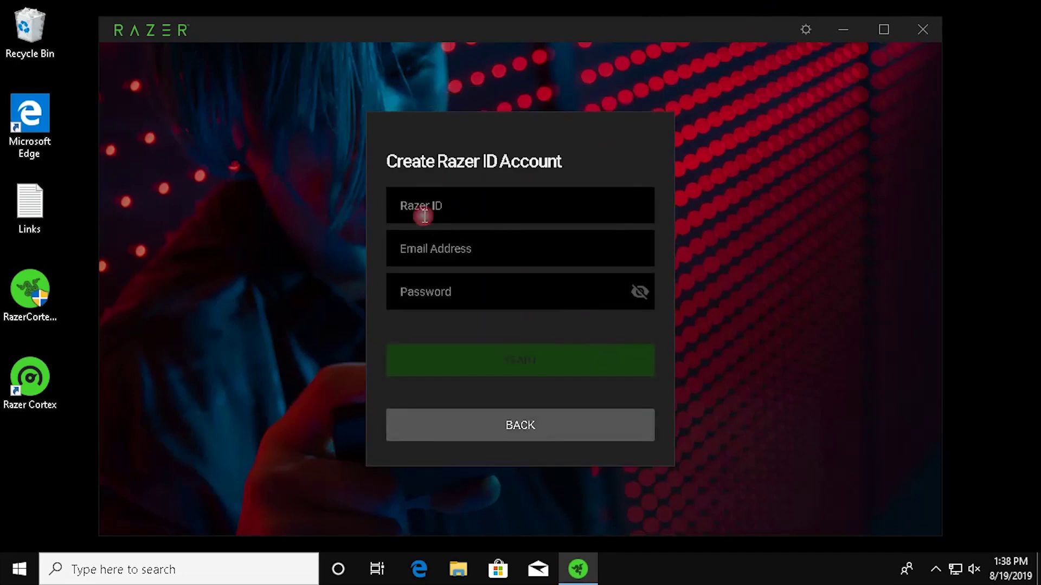
click(424, 216)
key(ctrl+v)
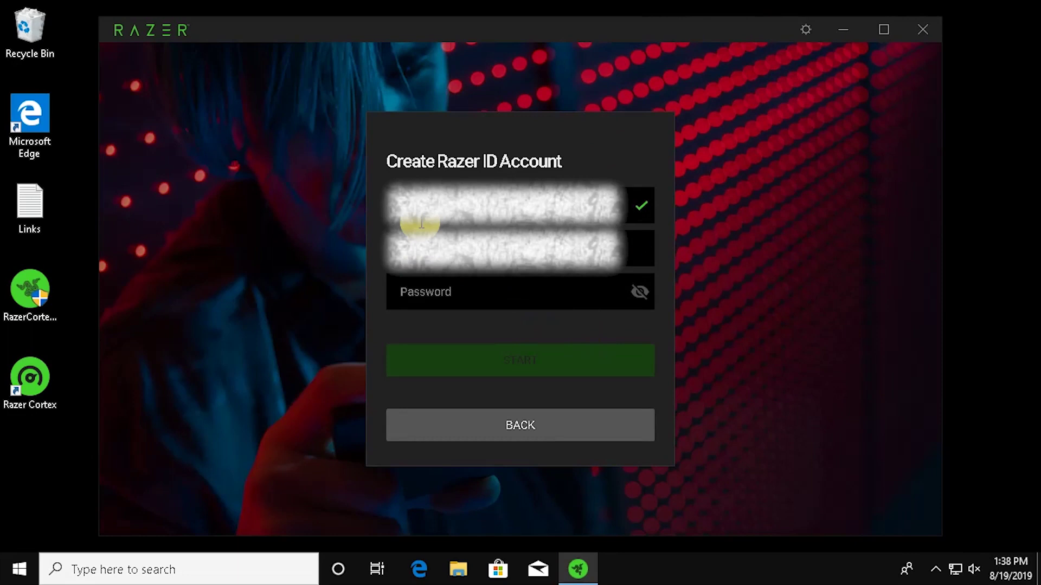
key(ctrl+v)
click(506, 369)
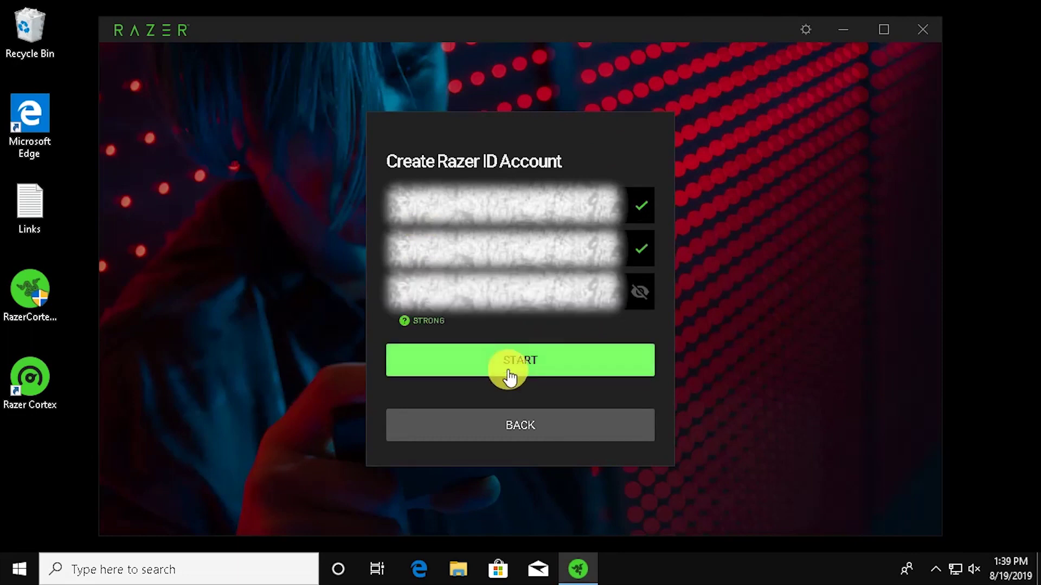
click(588, 447)
Log in to Razer Cortex with the account's email and password, complete the safe house check and submit the contact permission form
click(477, 327)
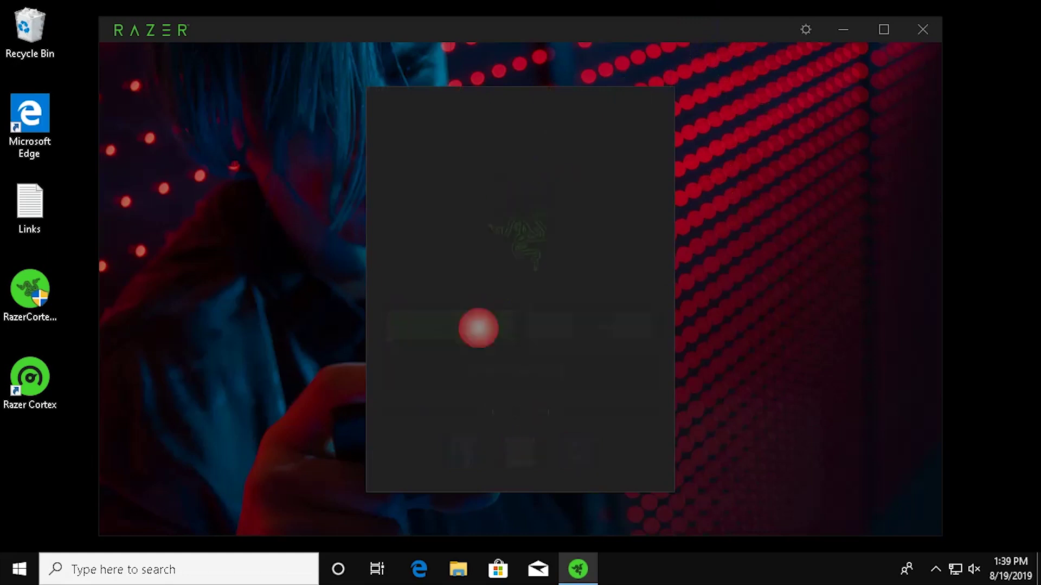
key(ctrl+v)
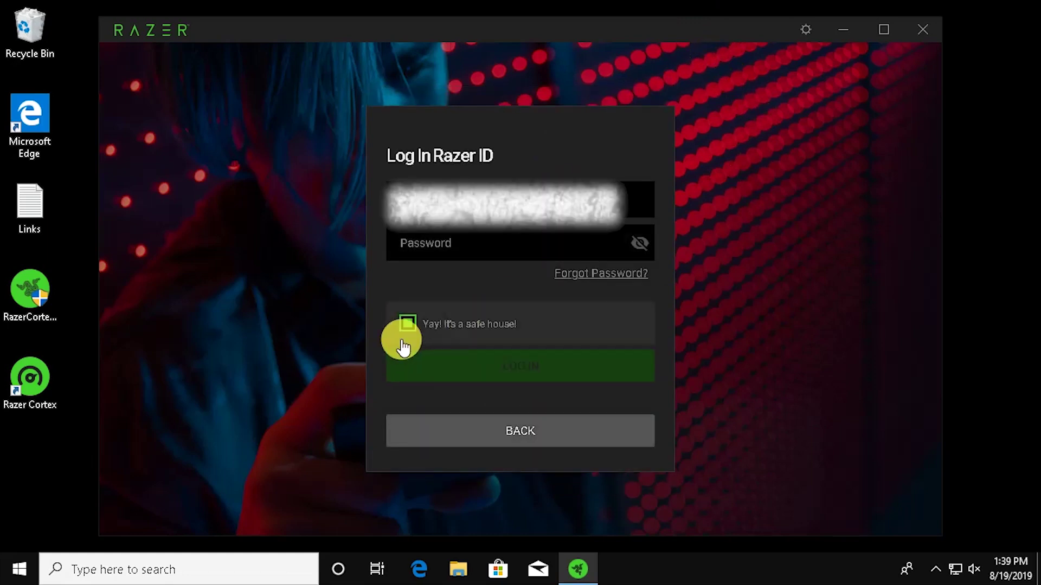
key(ctrl+v)
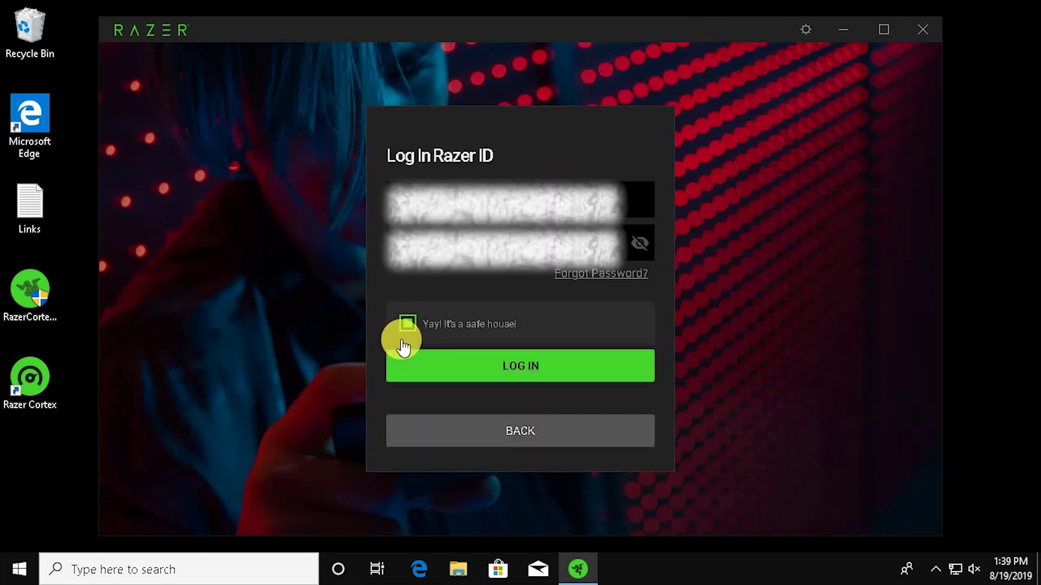
click(403, 341)
click(506, 367)
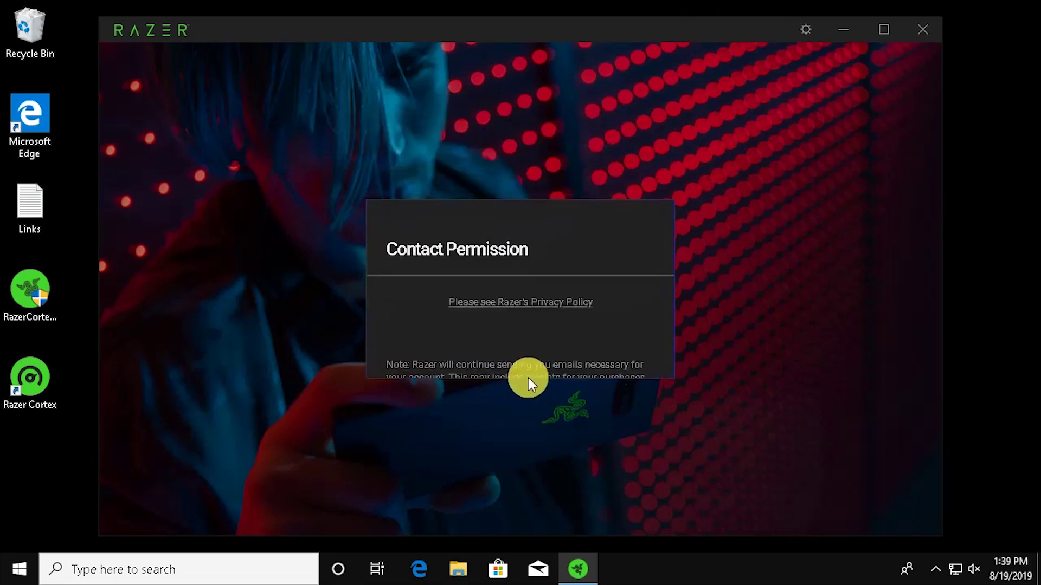
click(395, 256)
click(596, 453)
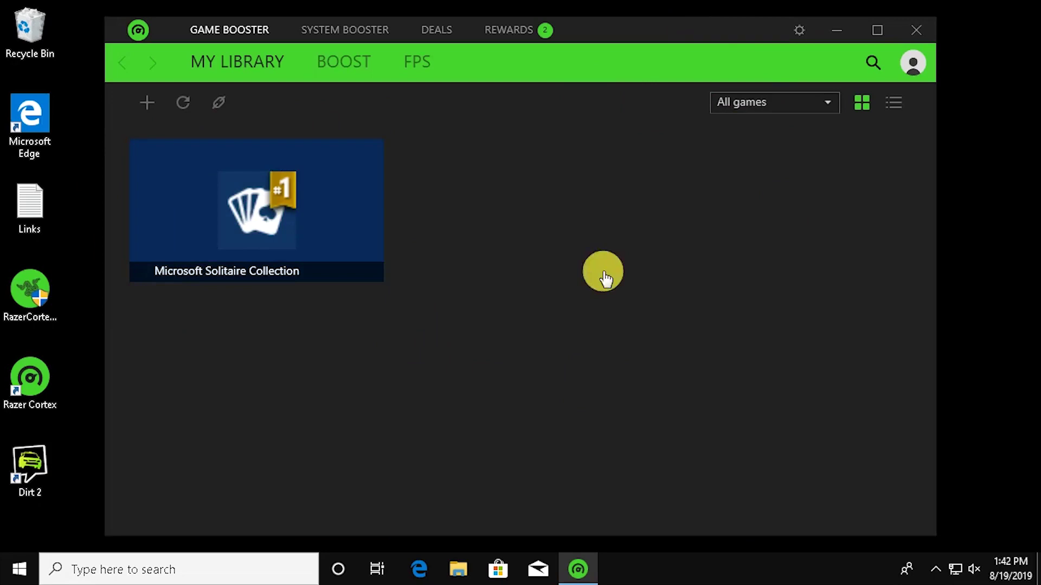
Start adding a game to the library and copy the game's folder path from the Dirt 2 desktop shortcut's properties
click(145, 105)
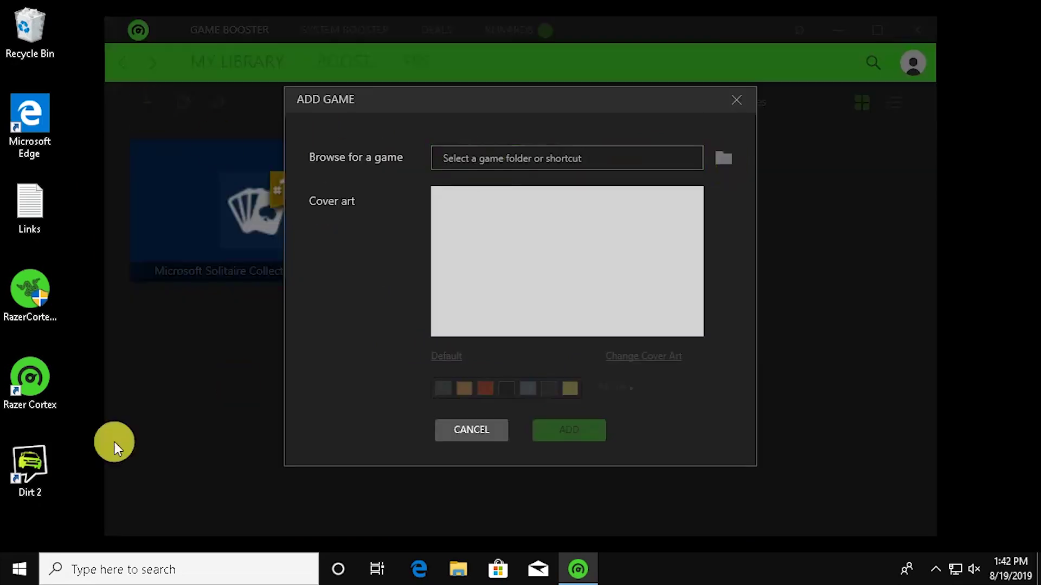
right_click(30, 469)
click(54, 462)
drag(115, 313, 184, 317)
right_click(185, 317)
click(220, 367)
key(Escape)
Browse to E:\Codemasters\Dirt 2 and add the dirt2_game application to the game library
click(723, 159)
text(E:\Codemasters\Dirt 2)
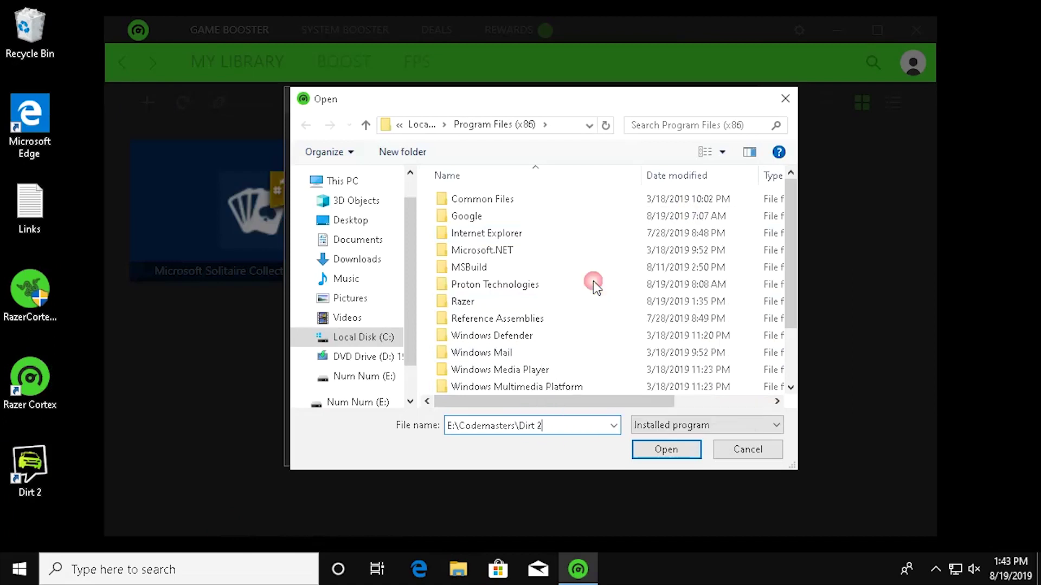
key(Return)
scroll(724, 334, down, 5)
click(476, 370)
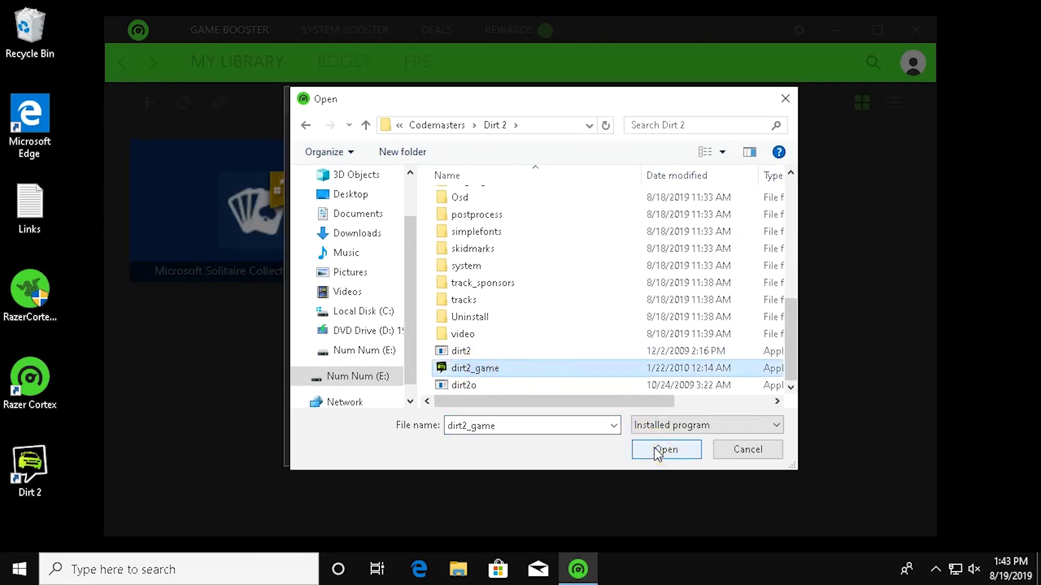
click(666, 449)
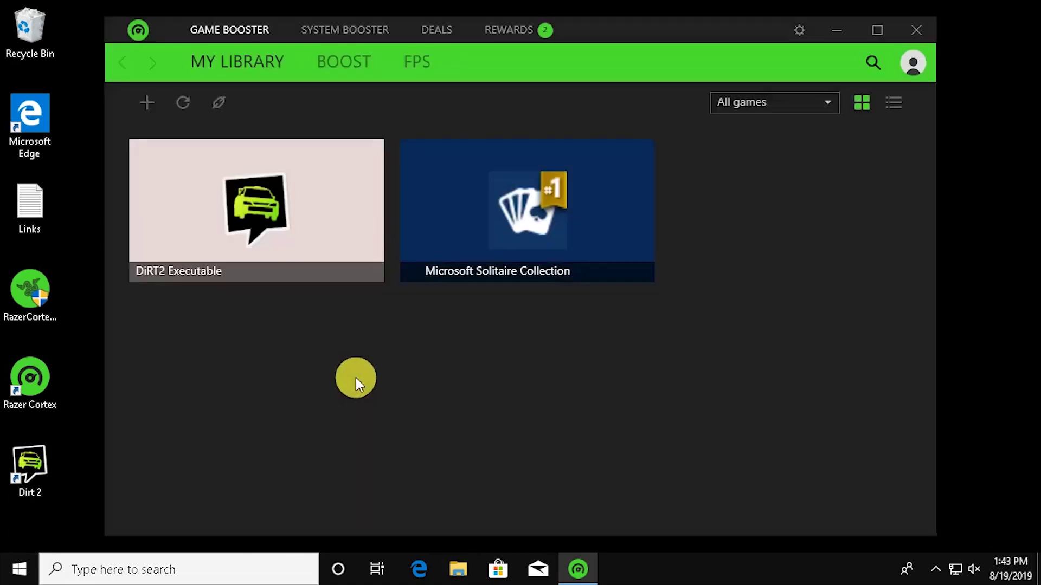
Open the DiRT2 Executable entry in the game library and start the game with boosting
click(244, 217)
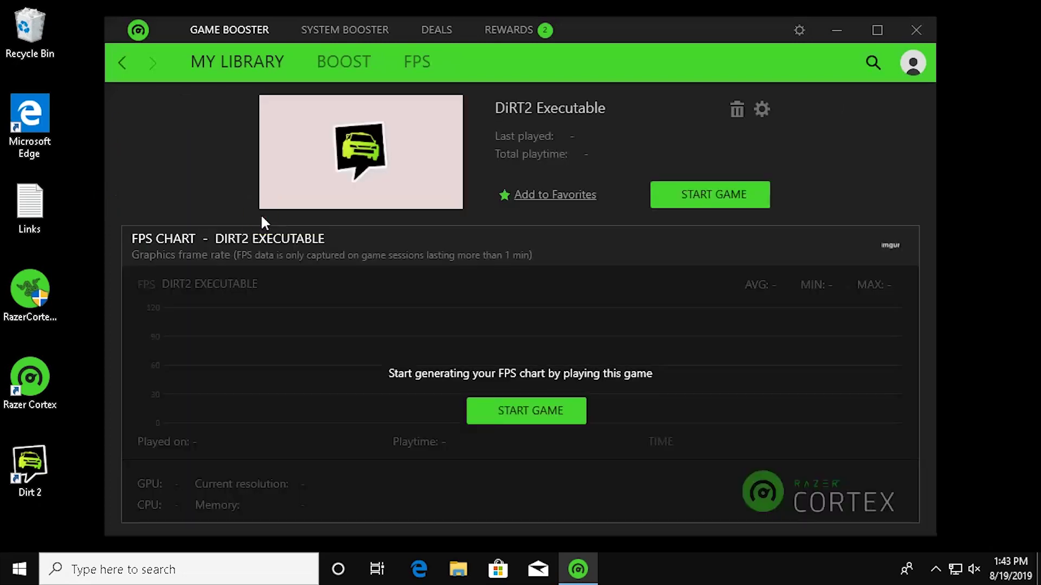
click(506, 415)
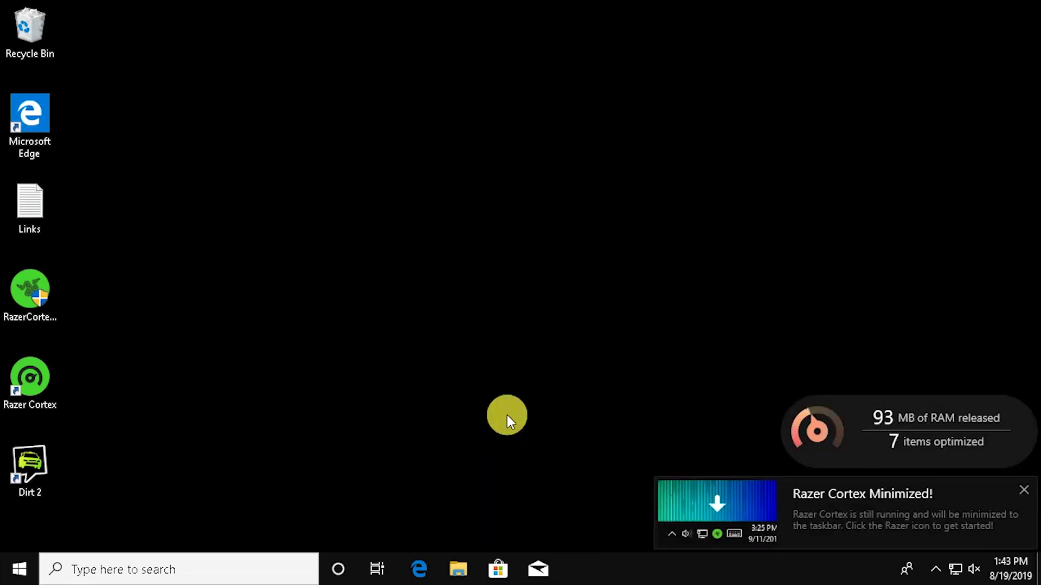